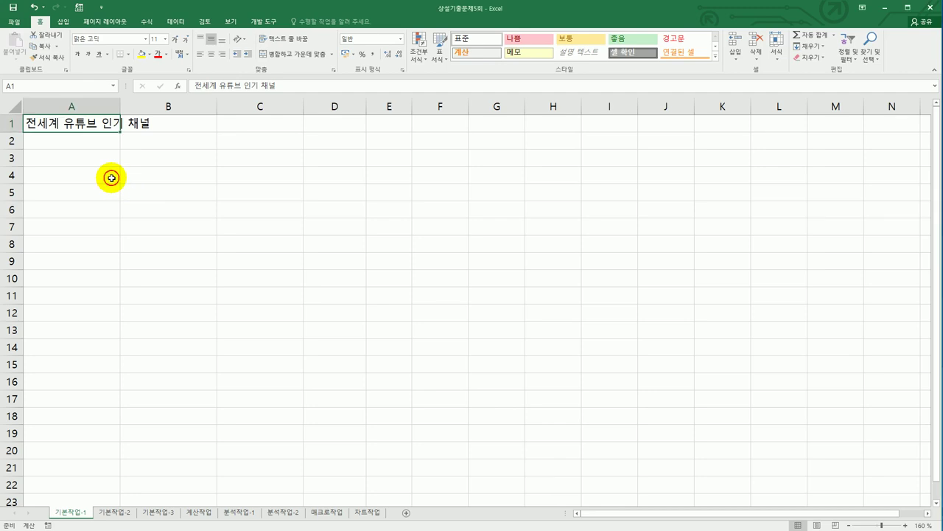
pyautogui.click(101, 157)
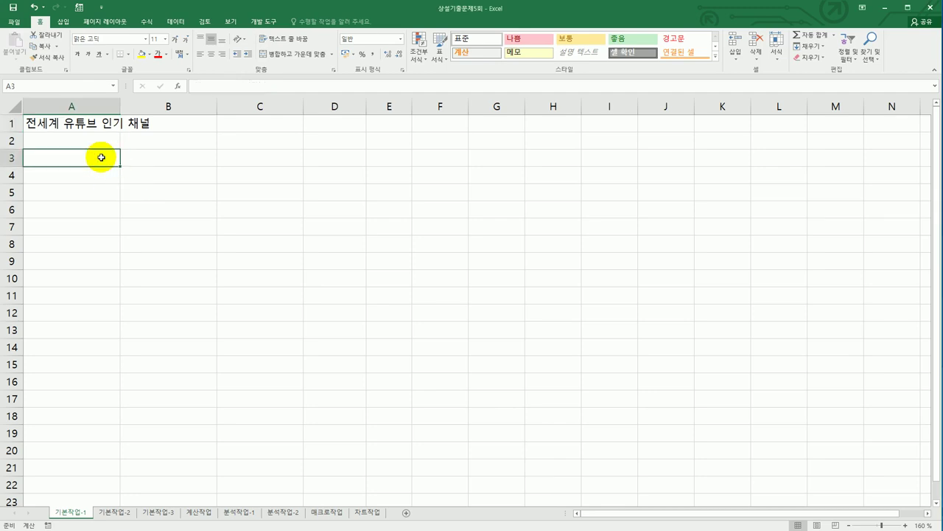
pyautogui.moveTo(101, 157); pyautogui.dragTo(444, 314)
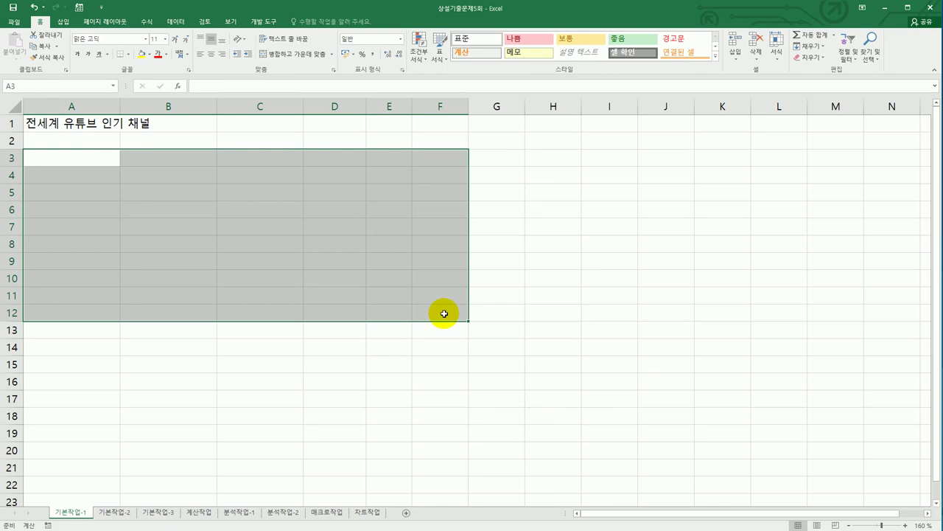
pyautogui.moveTo(273, 177); pyautogui.dragTo(275, 305)
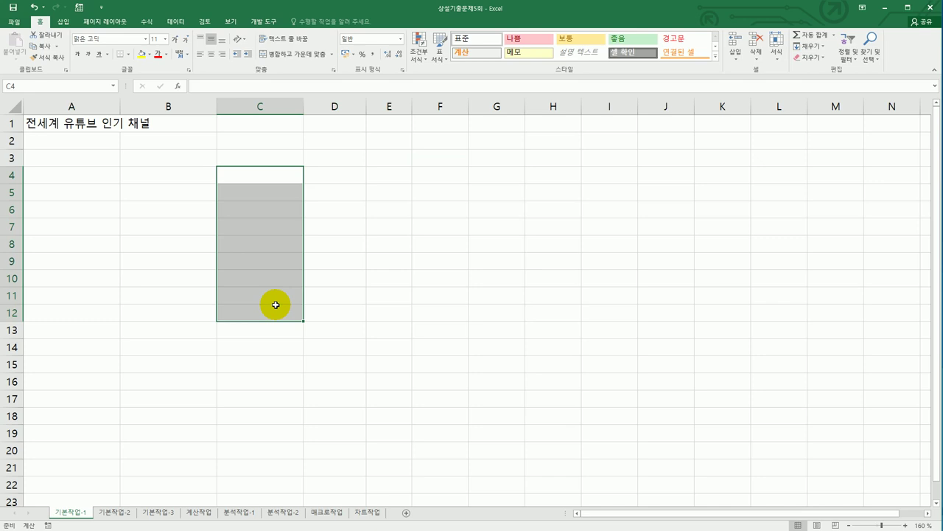
# Enter the date 2006-03-13 in cell C4 and 2010-04-29 in cell C5
pyautogui.click(251, 180)
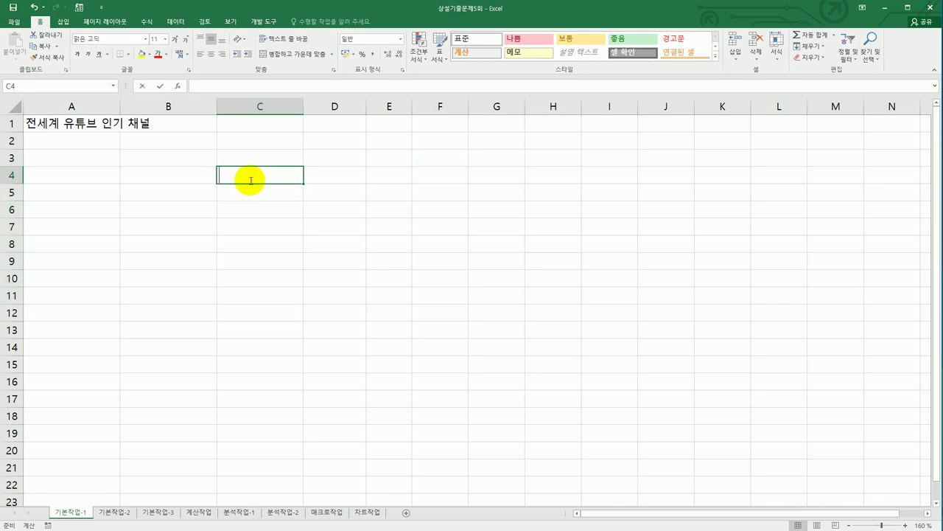
pyautogui.write('2006-03-13')
pyautogui.press('Return')
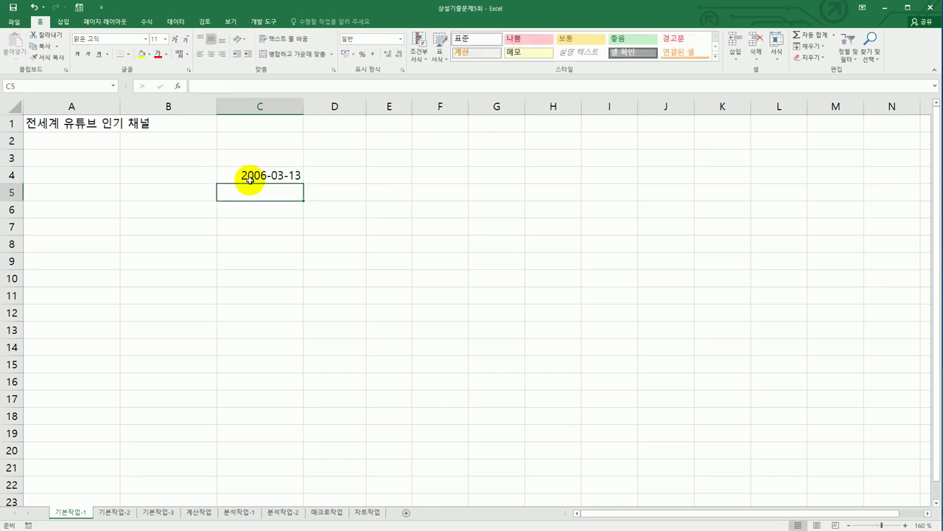
pyautogui.write('2010')
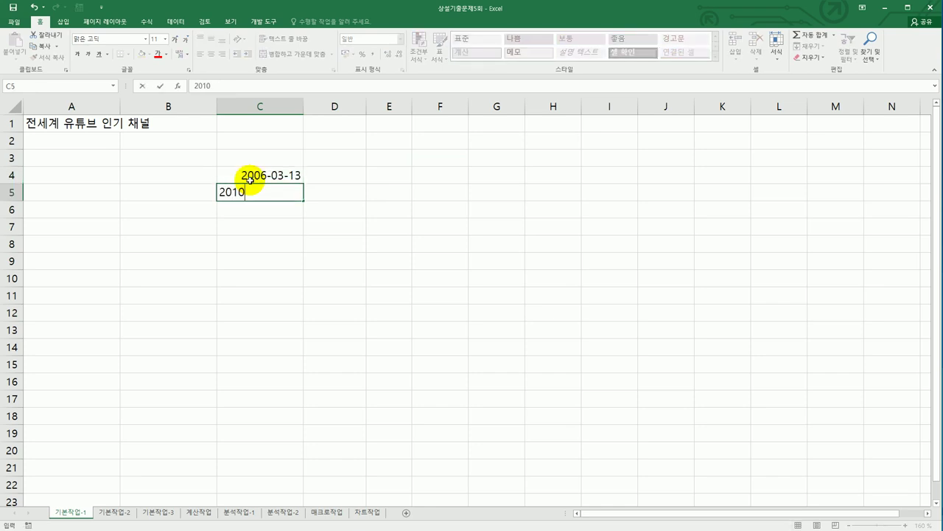
pyautogui.write('-04-29')
pyautogui.press('Return')
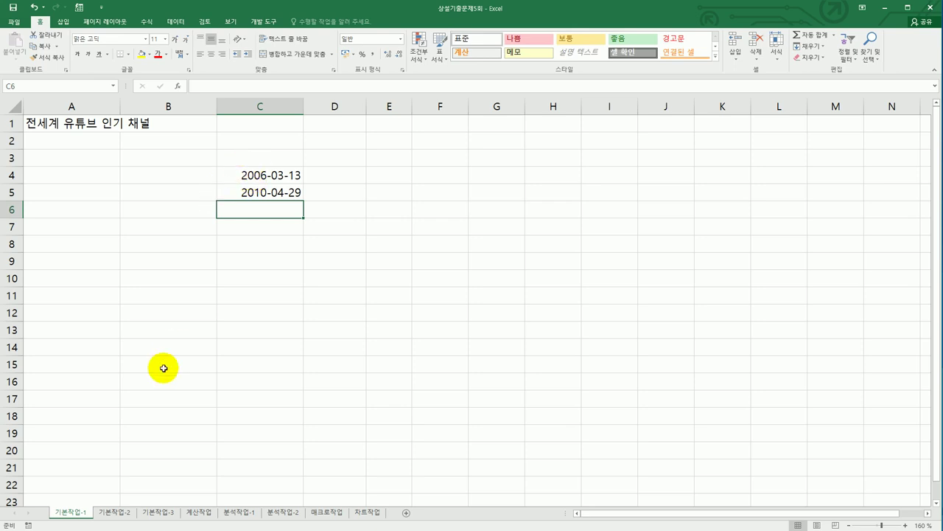
# On the 기본작업-2 sheet, merge and center the title across A1:F1
pyautogui.click(123, 513)
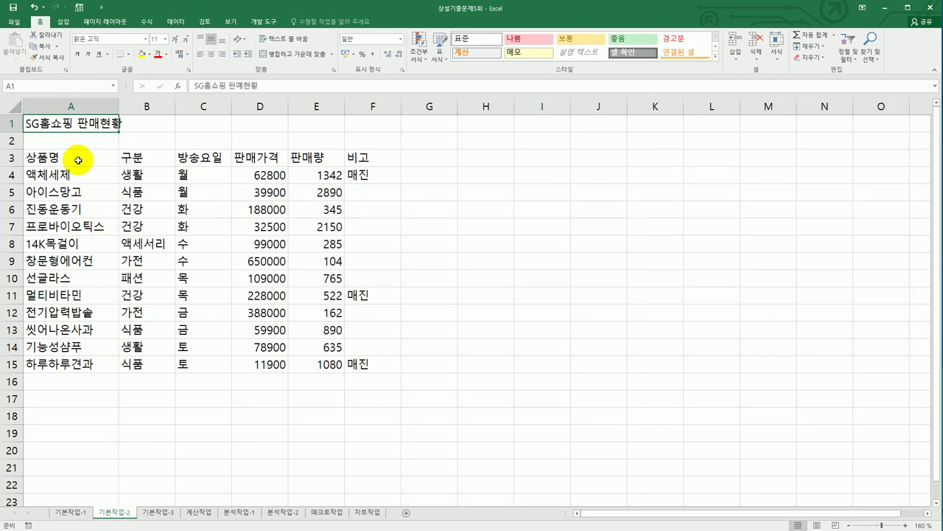
pyautogui.moveTo(66, 122); pyautogui.dragTo(351, 119)
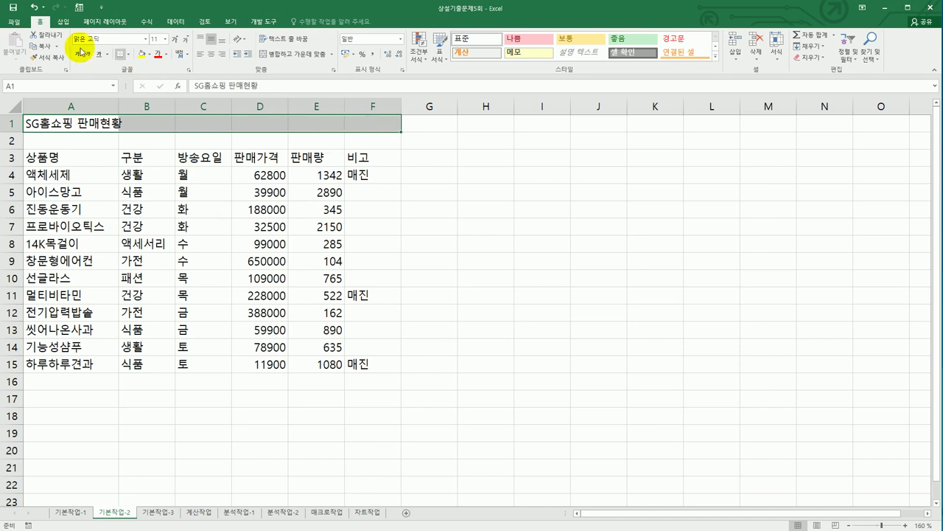
pyautogui.click(263, 57)
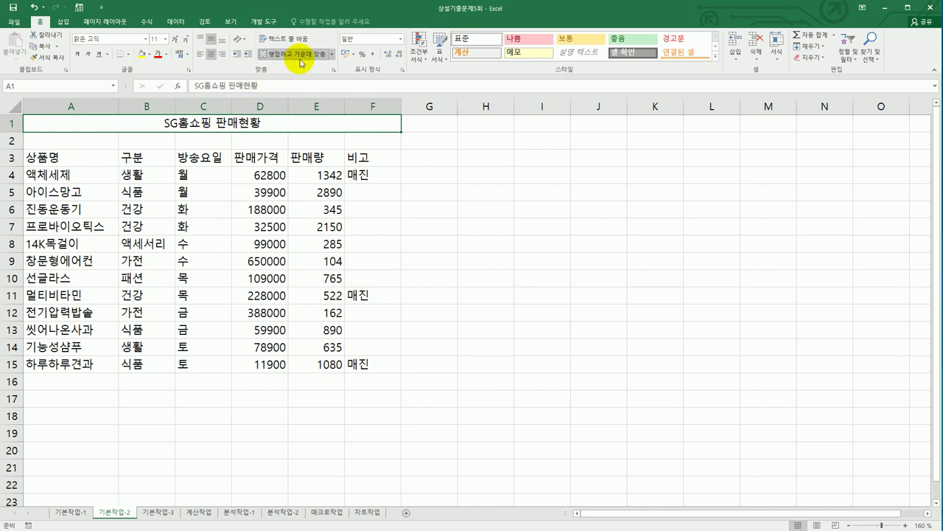
# Try merging and centering the title across A1:G1 instead, and return the merge to A1:F1
pyautogui.click(300, 62)
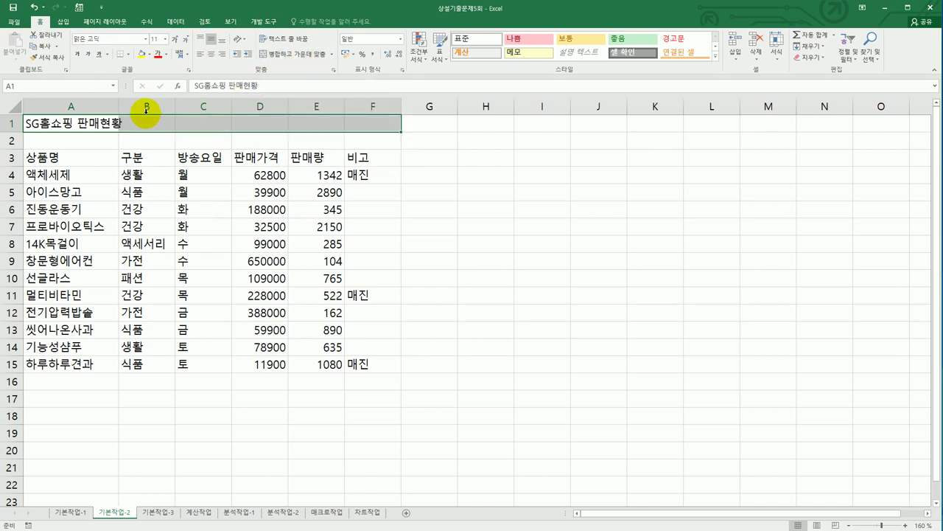
pyautogui.moveTo(94, 124); pyautogui.dragTo(412, 122)
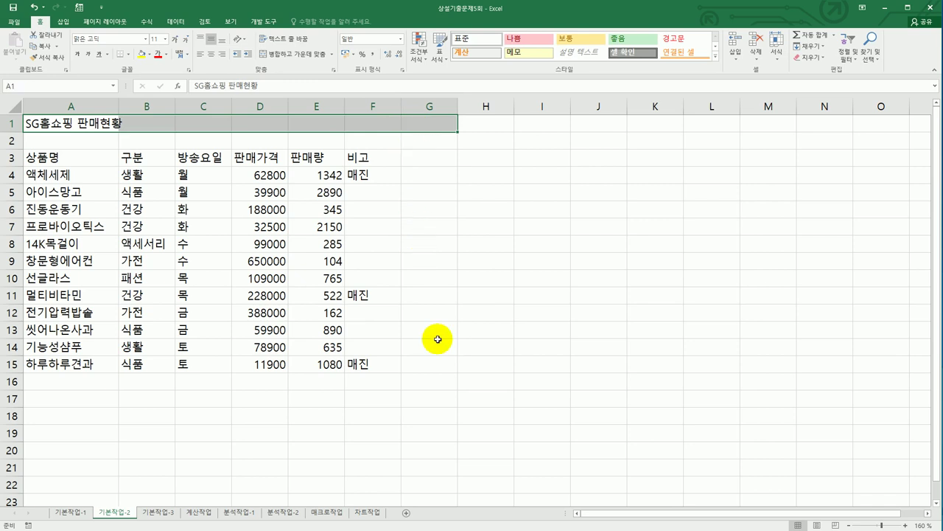
pyautogui.click(290, 53)
pyautogui.click(488, 244)
pyautogui.click(427, 122)
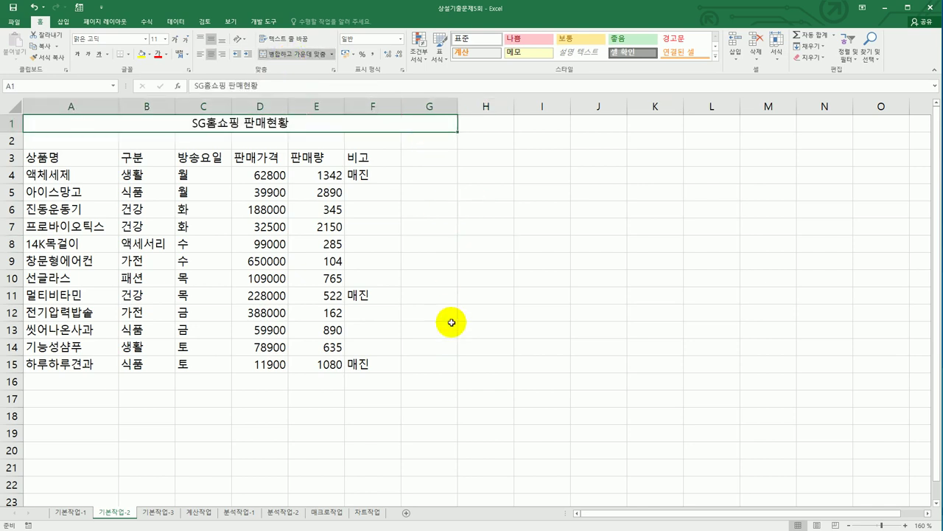
pyautogui.click(285, 59)
pyautogui.moveTo(78, 123); pyautogui.dragTo(346, 121)
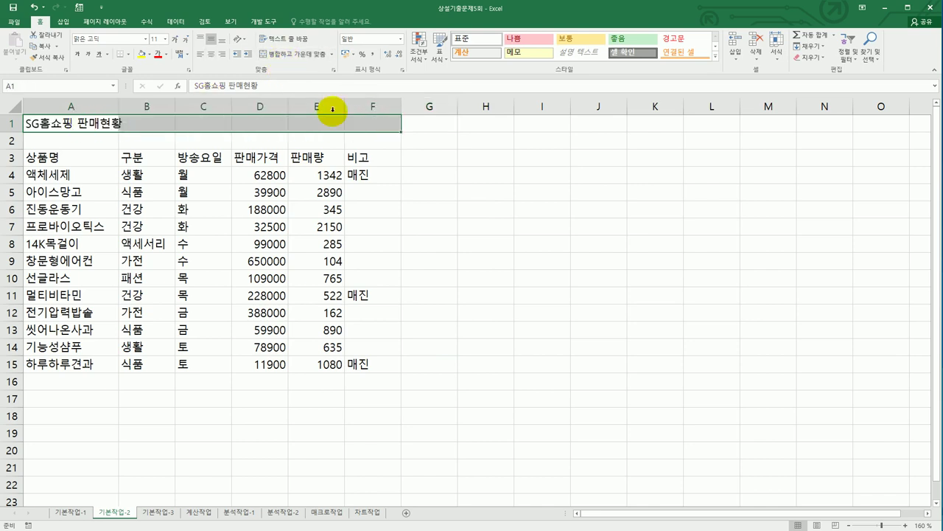
pyautogui.click(295, 54)
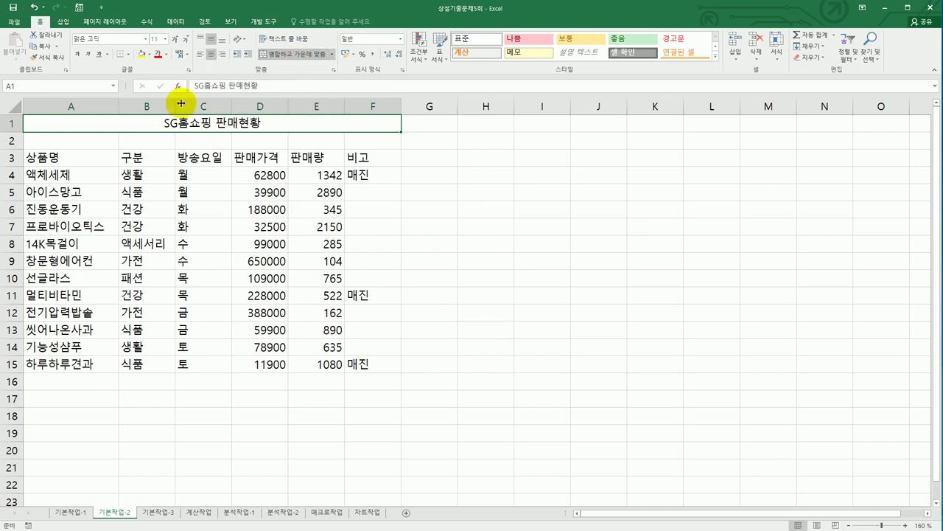
# Format the merged title in A1 with the 궁서체 font, size 16 and bold
pyautogui.click(146, 41)
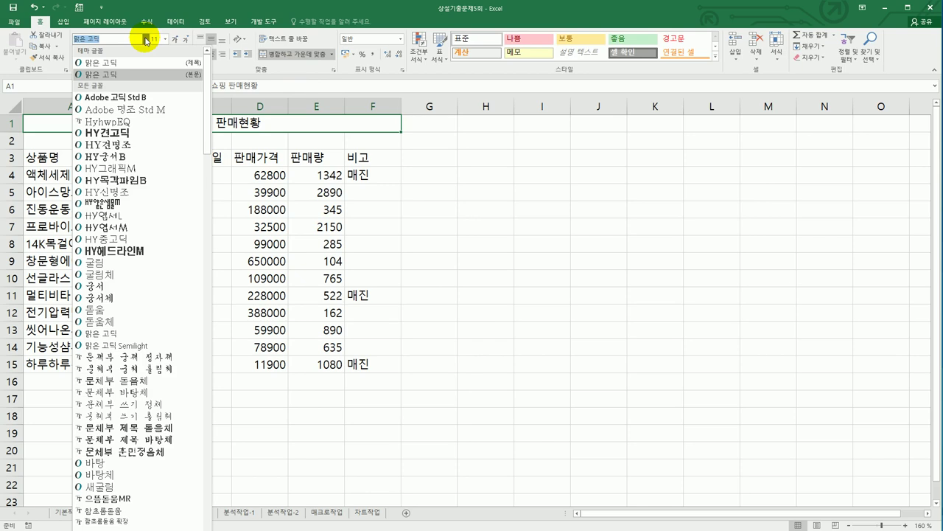
pyautogui.click(137, 296)
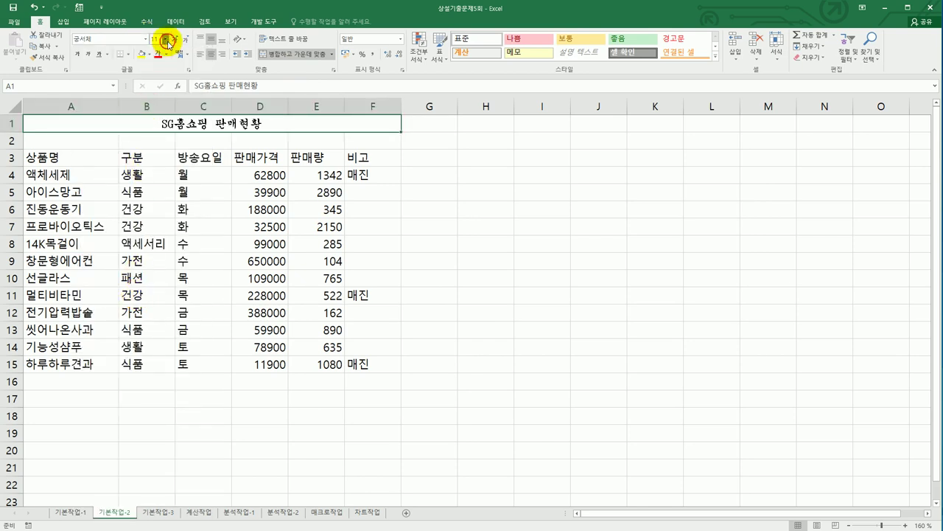
pyautogui.click(165, 39)
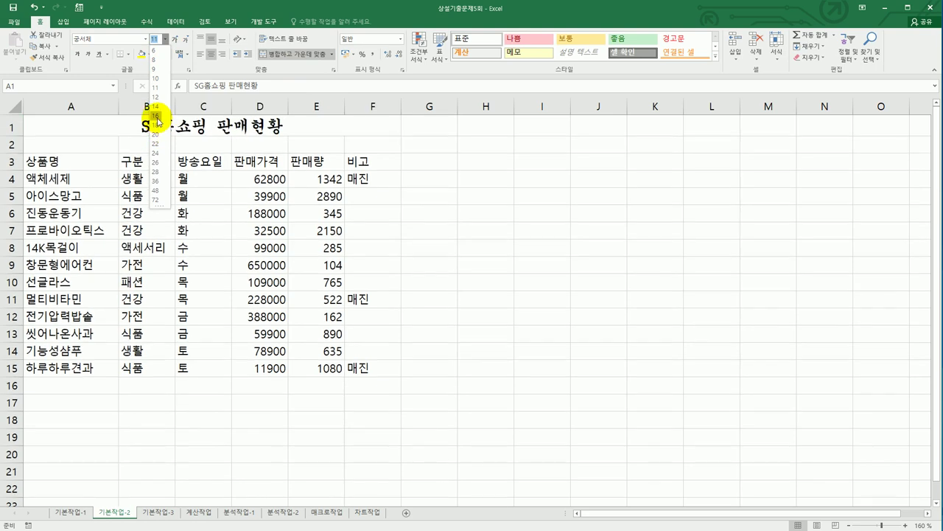
pyautogui.click(157, 118)
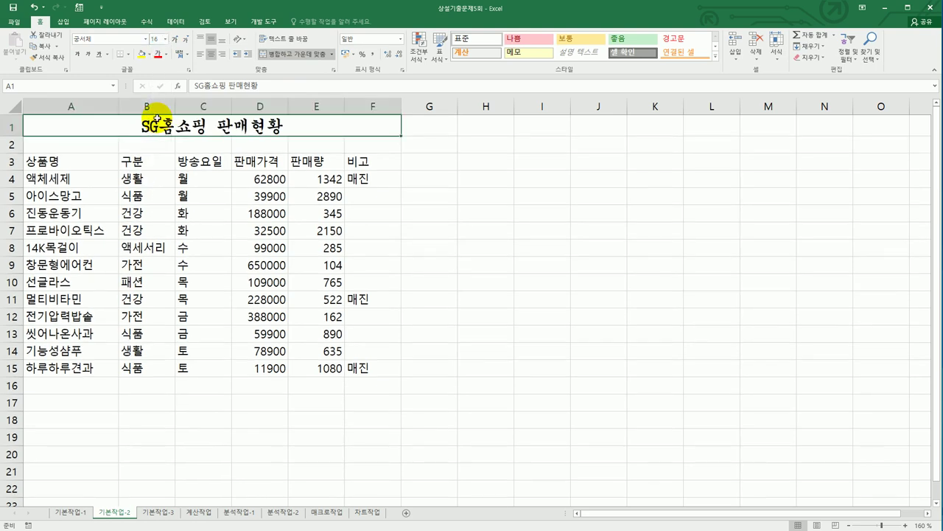
pyautogui.click(76, 56)
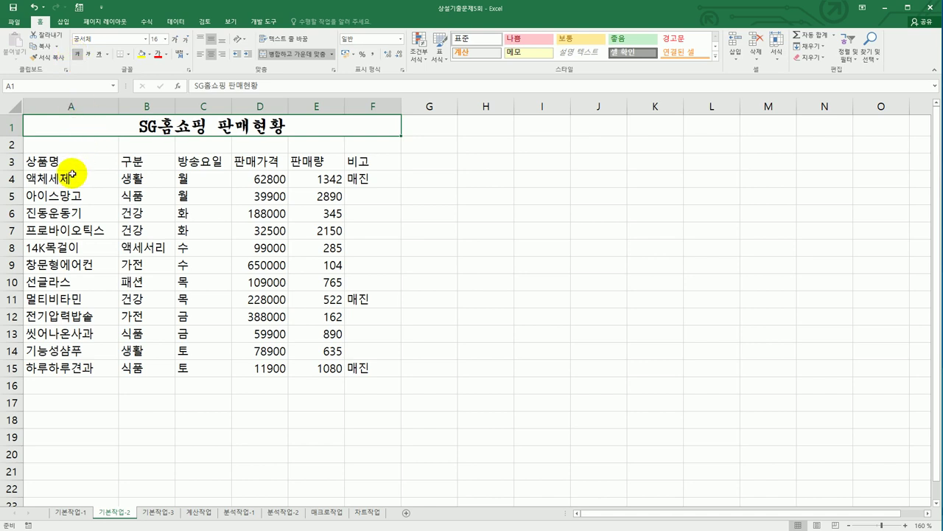
# Center the column headings in A3:F3 horizontally
pyautogui.moveTo(51, 162); pyautogui.dragTo(367, 165)
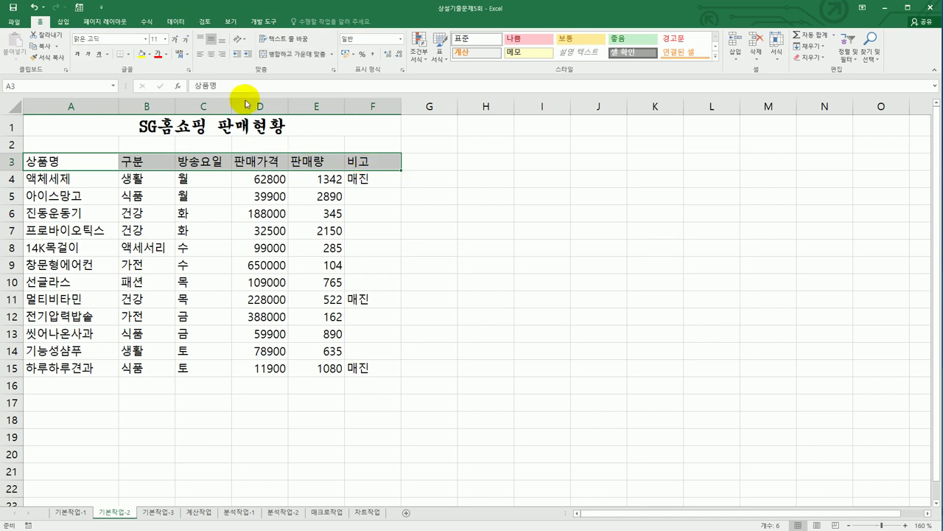
pyautogui.click(210, 59)
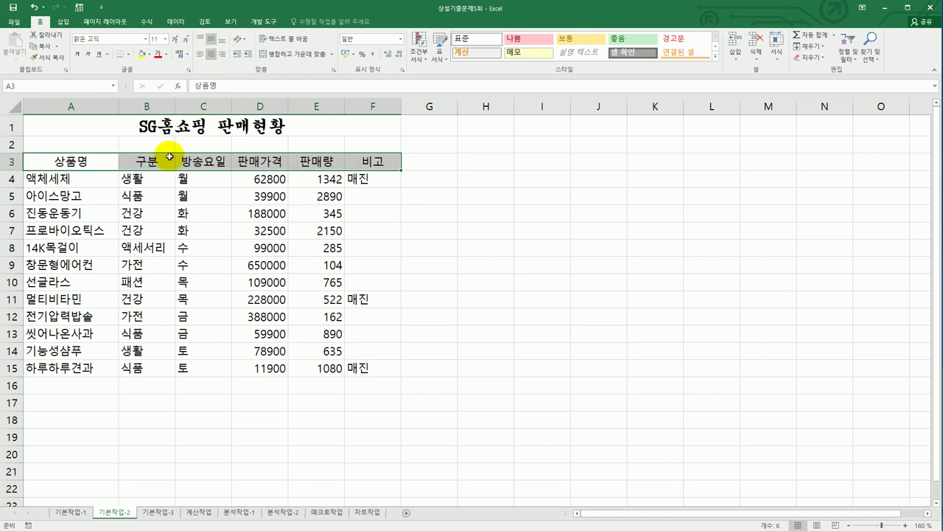
# Set the horizontal alignment of the product names in A4:A15 to 균등 분할 (들여쓰기)
pyautogui.click(86, 178)
pyautogui.moveTo(89, 213); pyautogui.dragTo(106, 377)
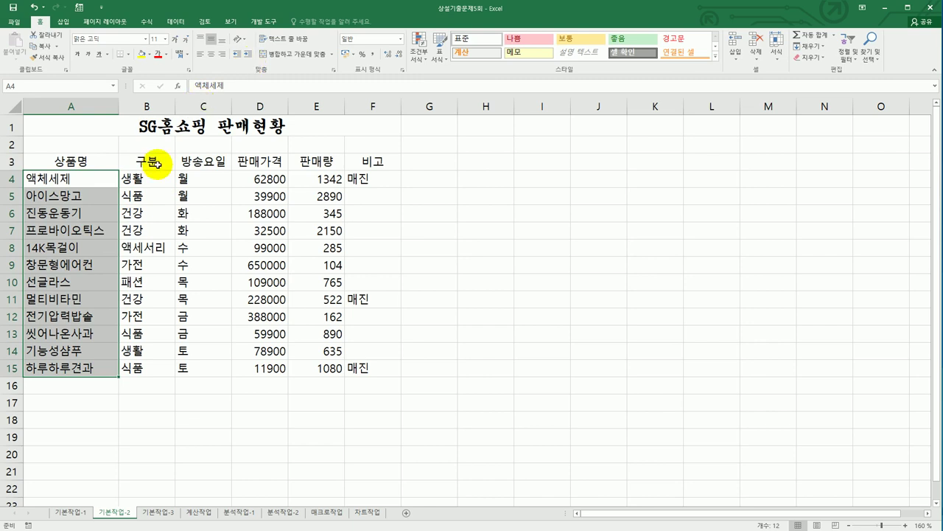
pyautogui.rightClick(98, 227)
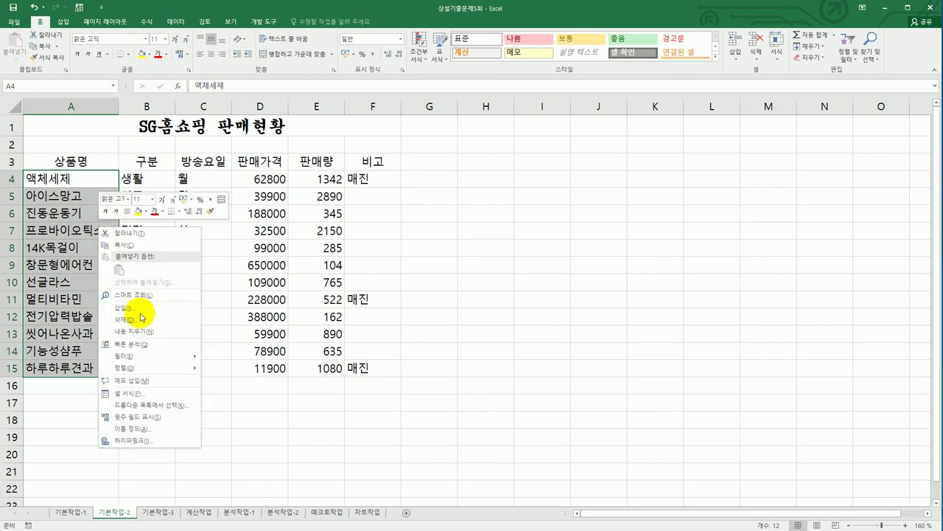
pyautogui.click(161, 401)
pyautogui.moveTo(203, 259); pyautogui.dragTo(598, 167)
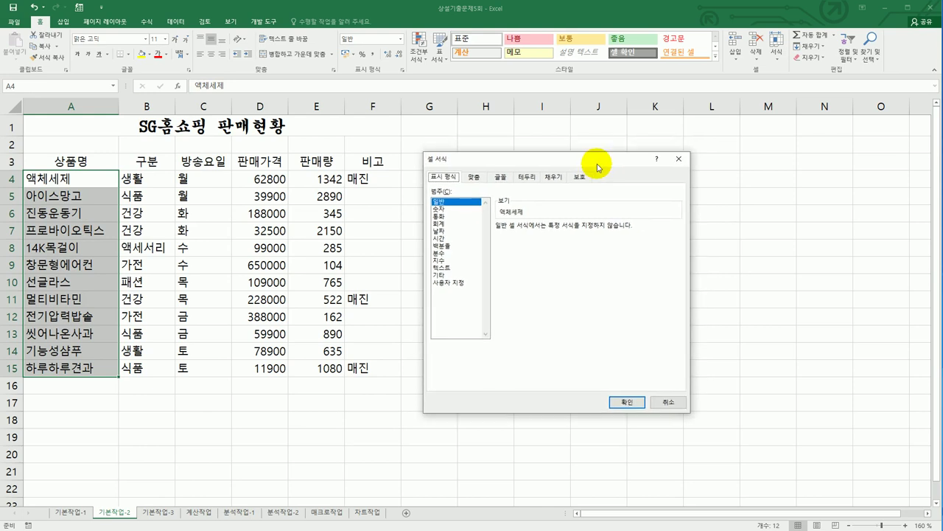
pyautogui.click(472, 177)
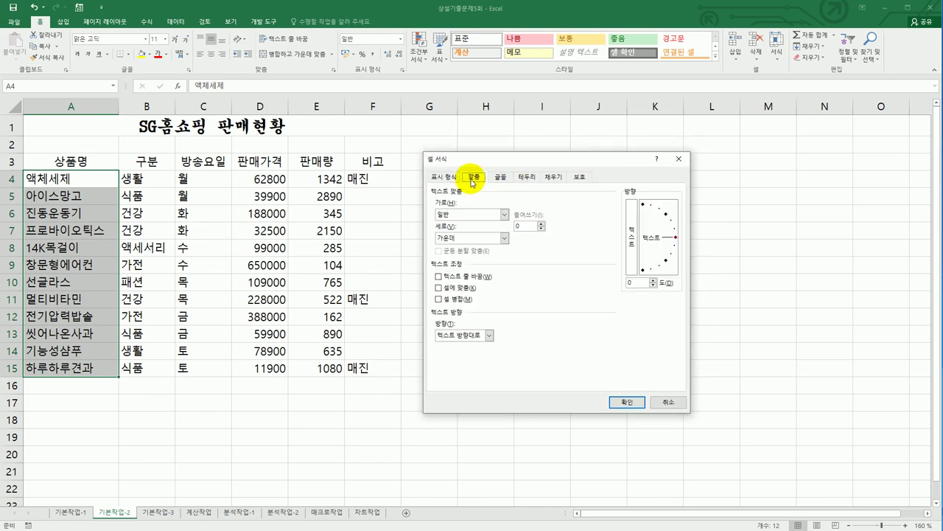
pyautogui.click(478, 215)
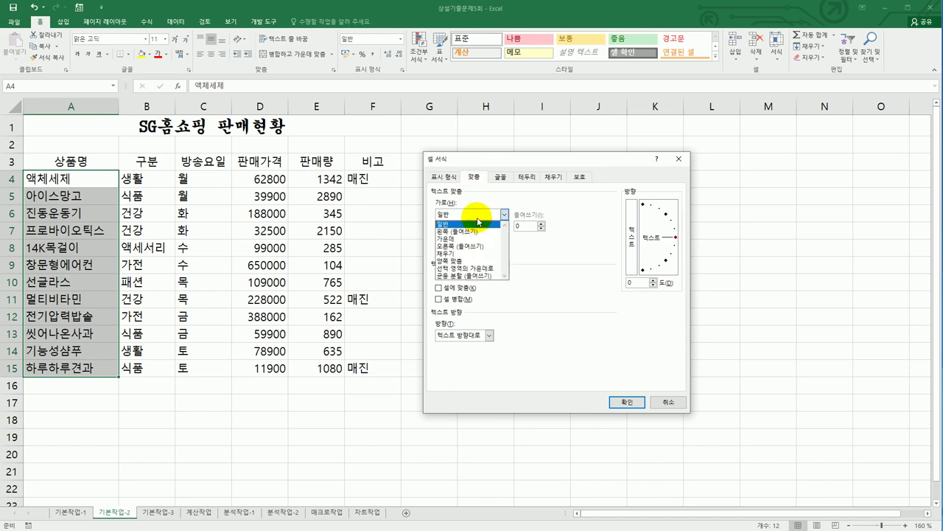
pyautogui.click(479, 276)
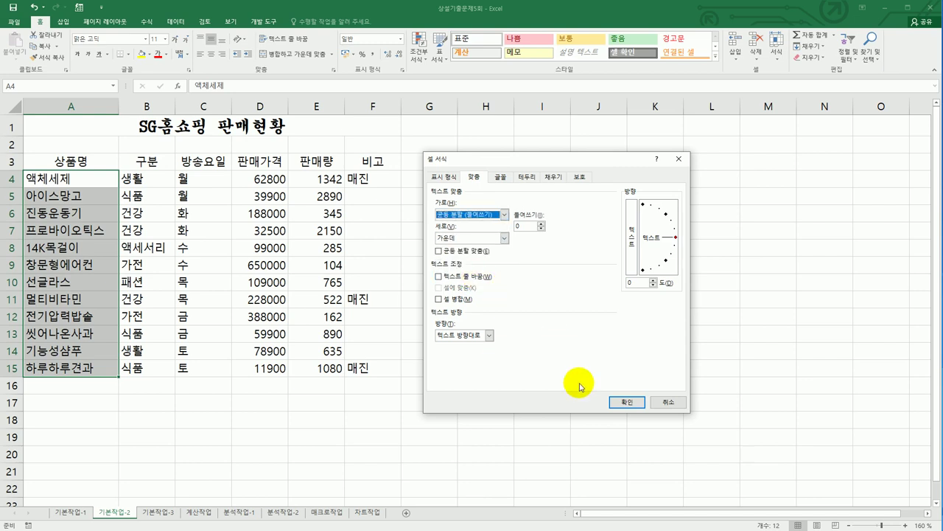
pyautogui.click(616, 403)
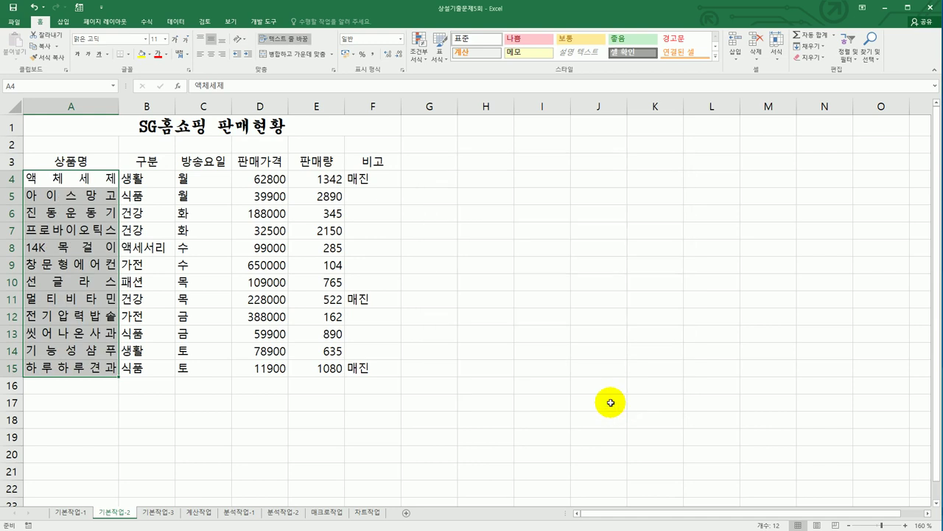
# Add a comment reading "6월 둘째 주" to the title cell A1, replacing the default author text, and keep it always displayed
pyautogui.click(273, 127)
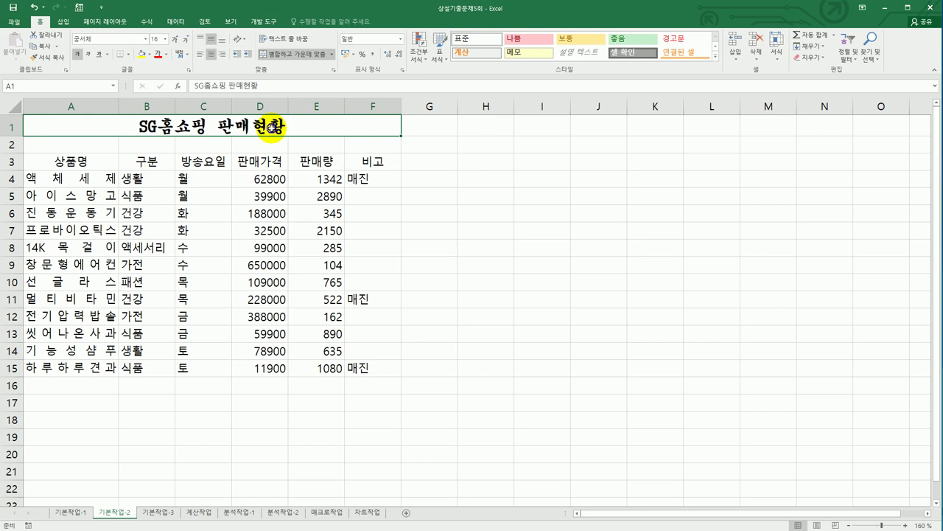
pyautogui.rightClick(272, 127)
pyautogui.click(360, 288)
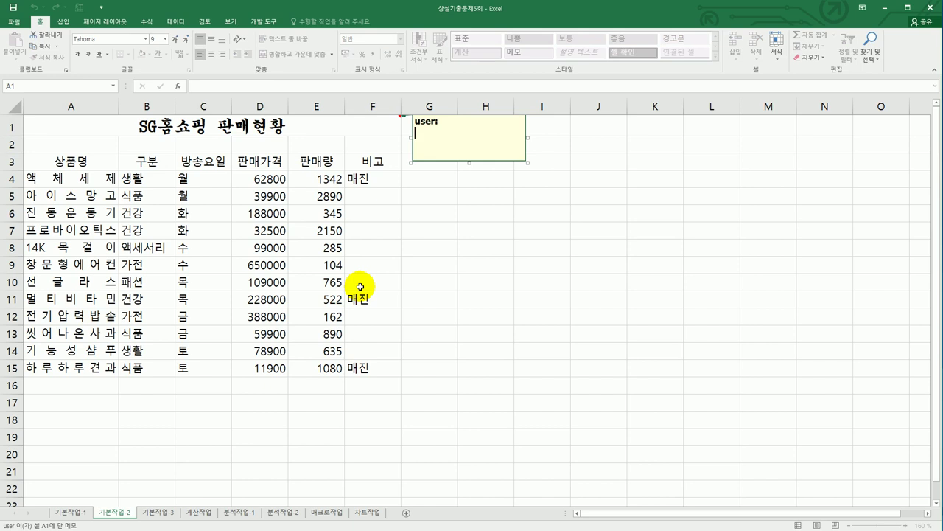
pyautogui.hotkey('ctrl', 'a')
pyautogui.write('6월 둘')
pyautogui.write('째')
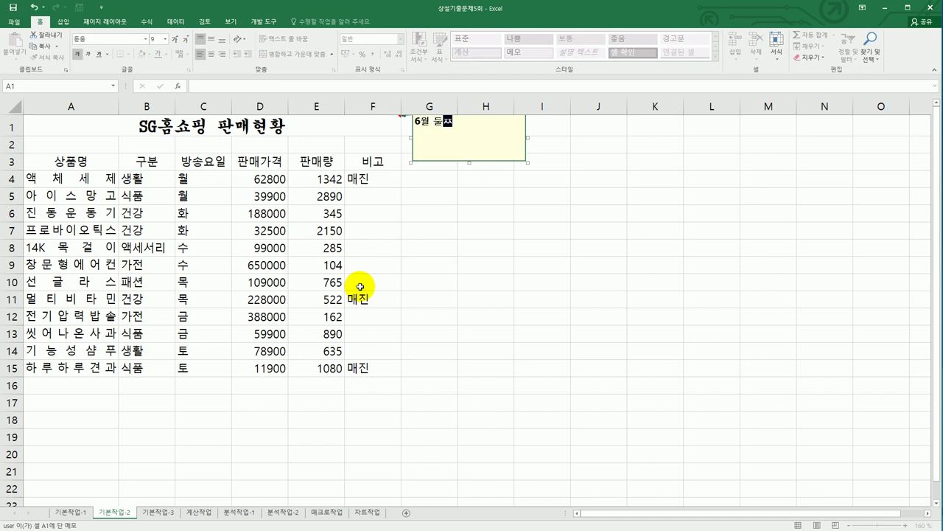
pyautogui.write(' 주')
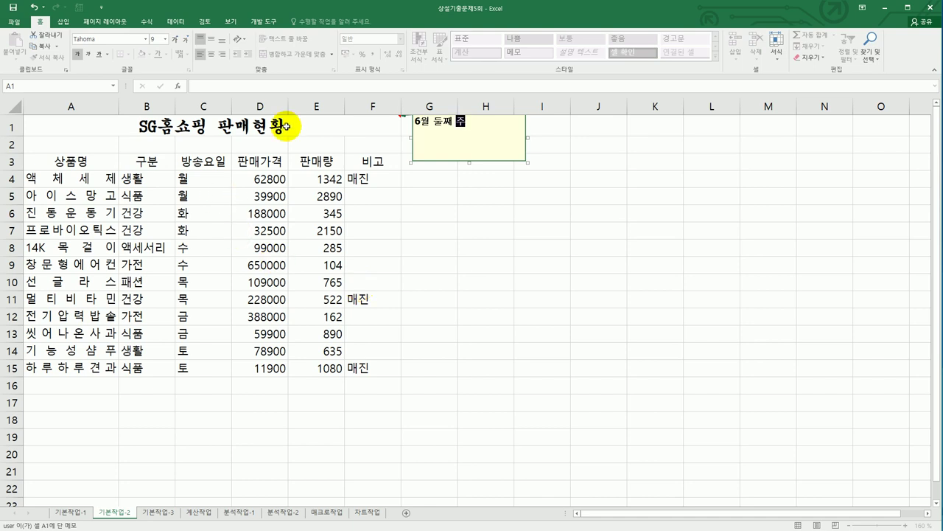
pyautogui.rightClick(325, 130)
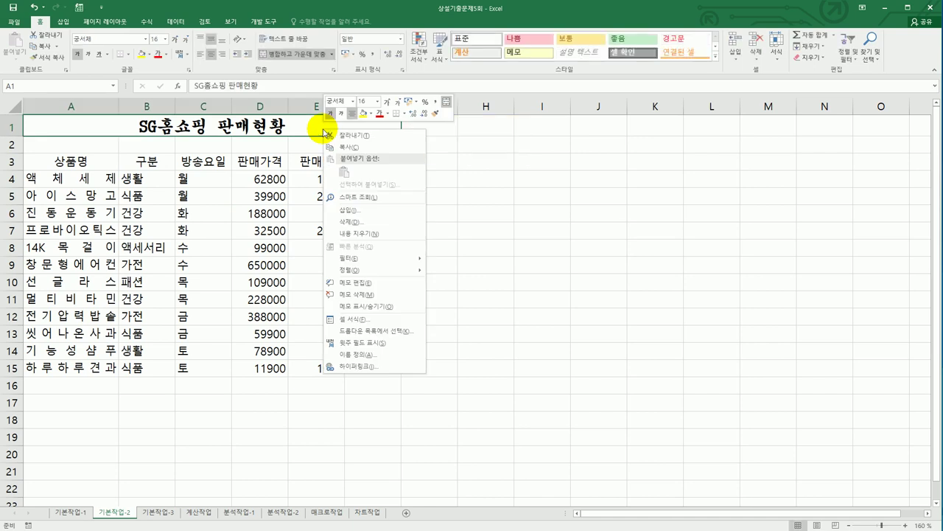
pyautogui.click(402, 309)
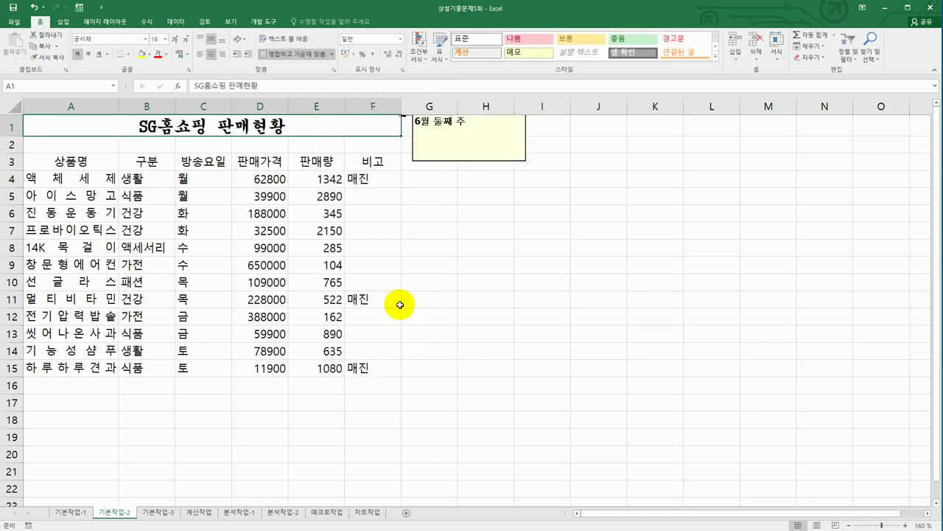
# Turn on automatic sizing (자동 크기) for the comment attached to the title cell A1
pyautogui.click(445, 126)
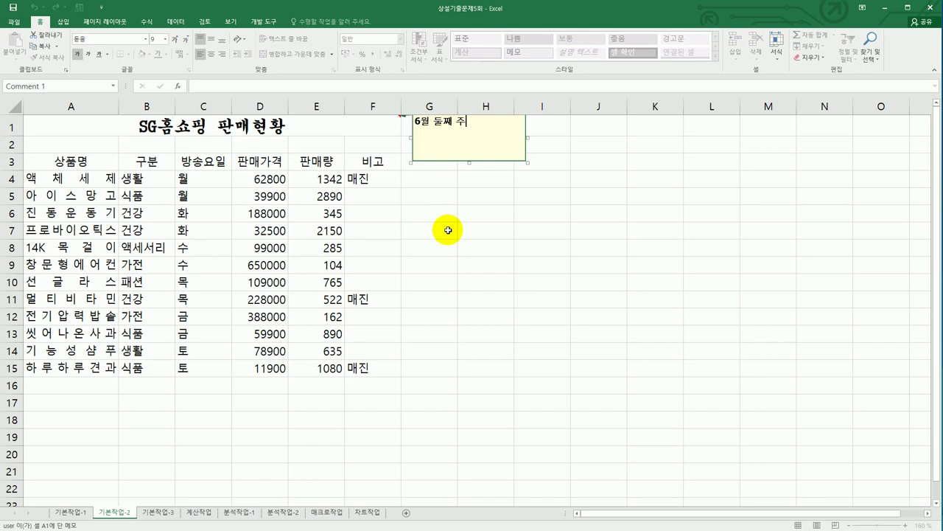
pyautogui.rightClick(496, 161)
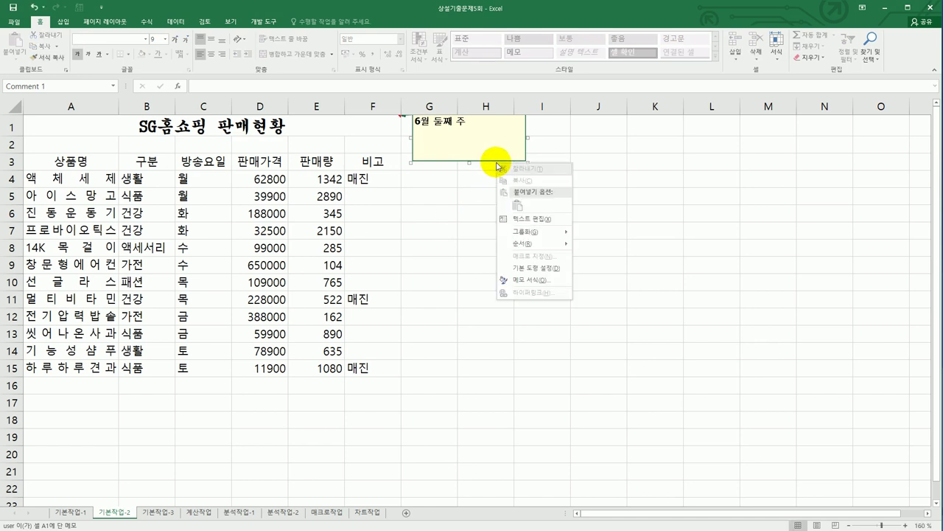
pyautogui.click(526, 280)
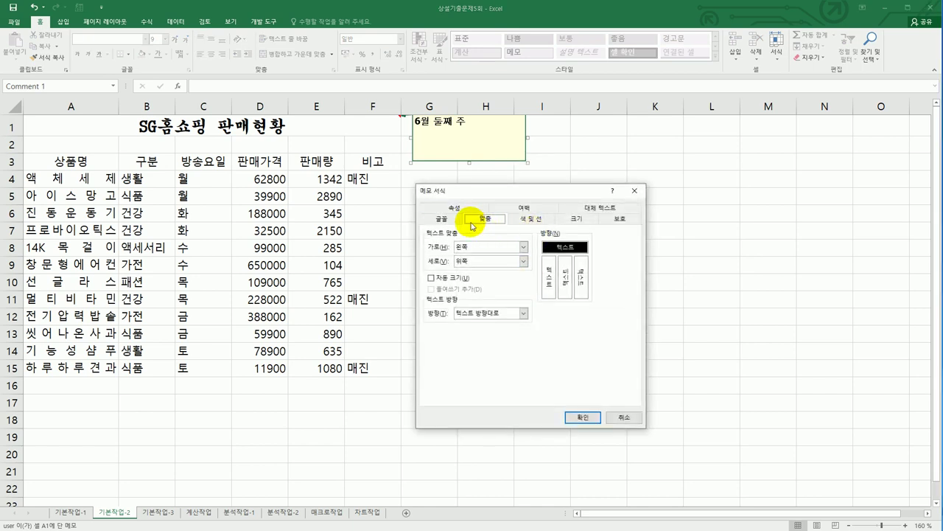
pyautogui.click(462, 279)
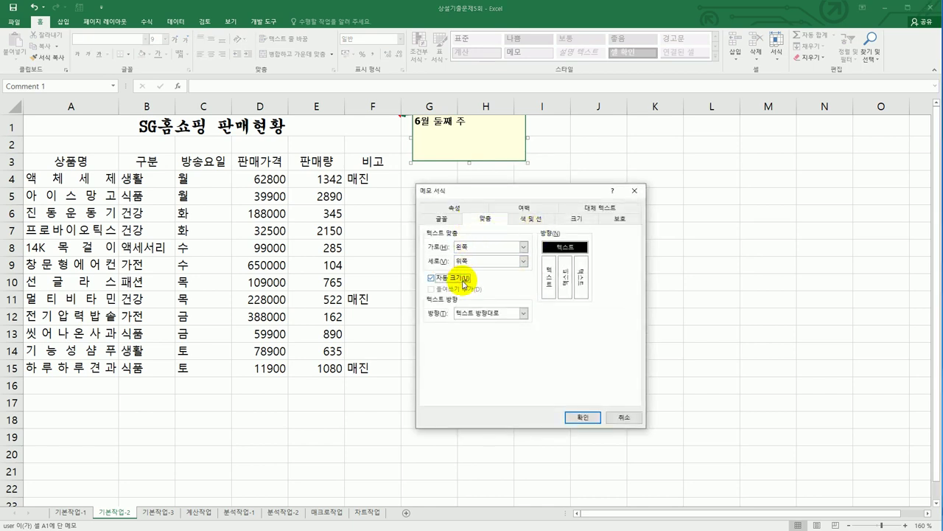
pyautogui.click(566, 417)
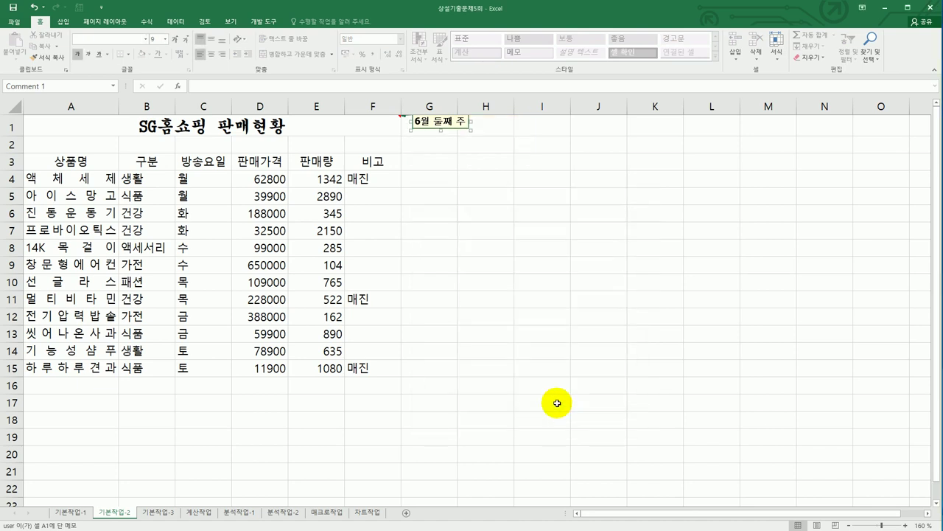
pyautogui.click(557, 403)
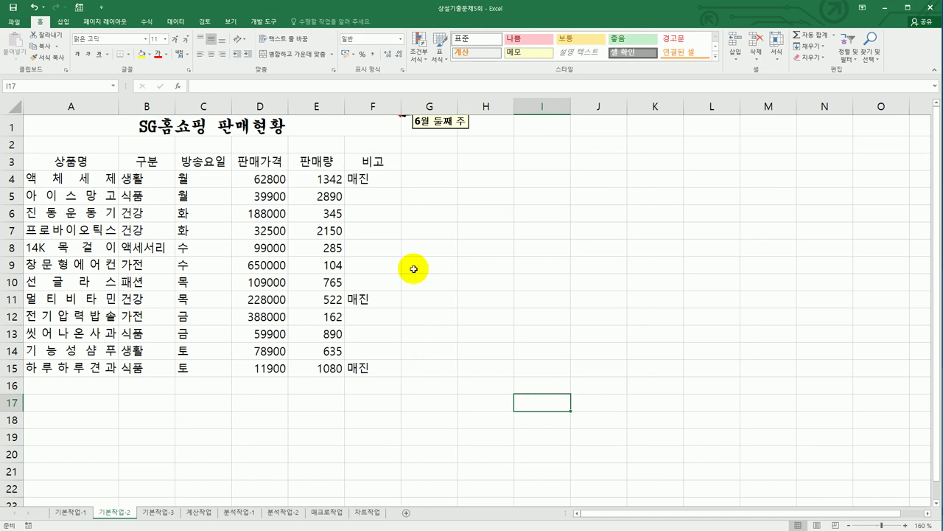
# Apply the custom number format @"요일" to the broadcast days in C4:C15
pyautogui.moveTo(217, 180); pyautogui.dragTo(218, 367)
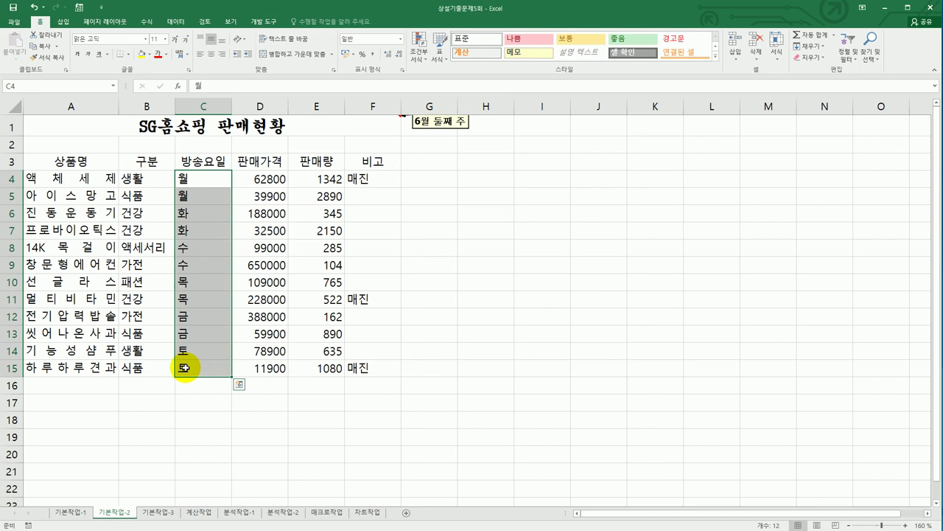
pyautogui.rightClick(197, 195)
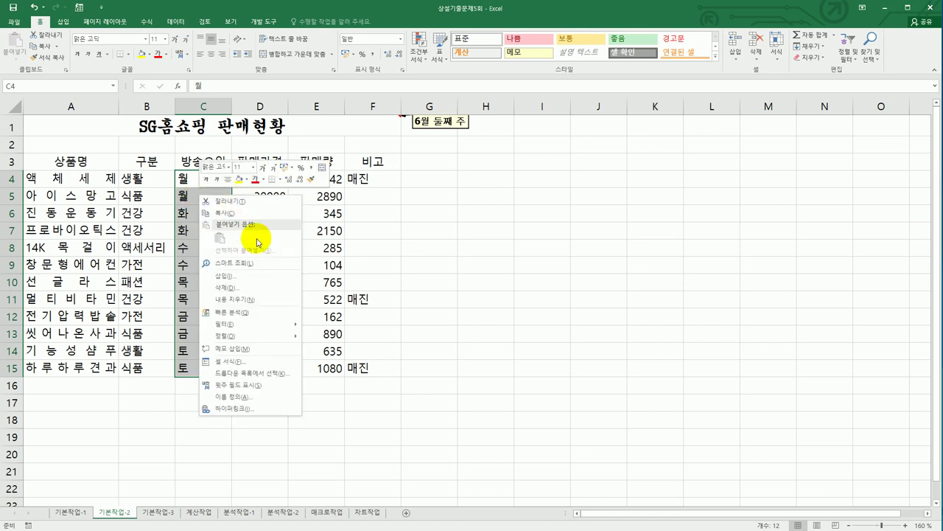
pyautogui.click(249, 362)
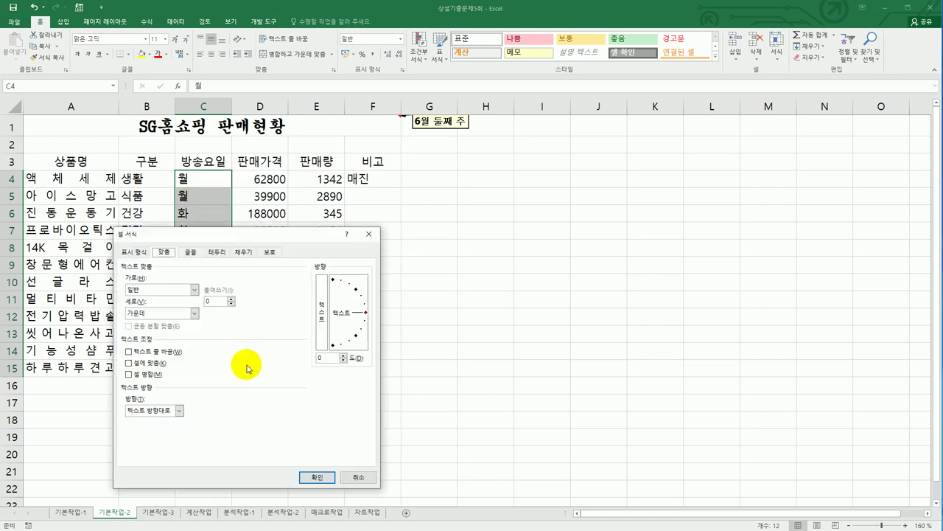
pyautogui.moveTo(277, 239); pyautogui.dragTo(640, 152)
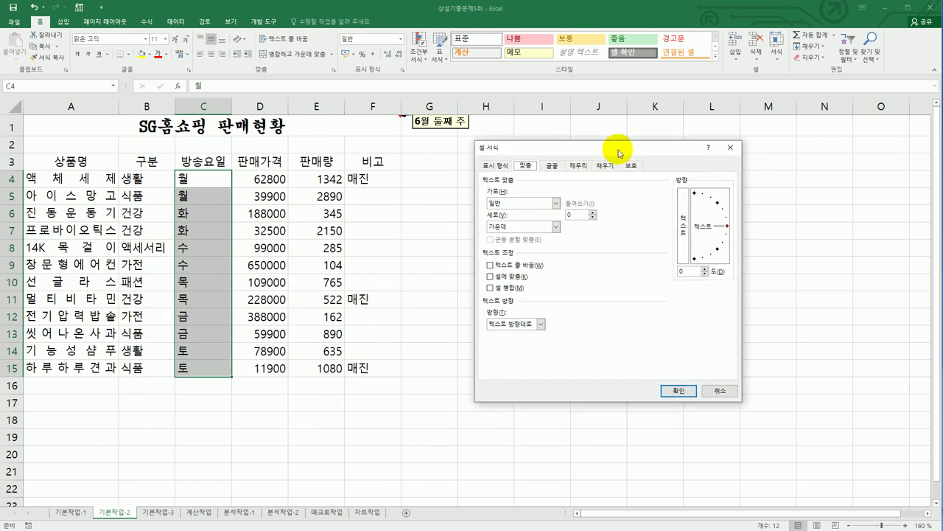
pyautogui.click(503, 167)
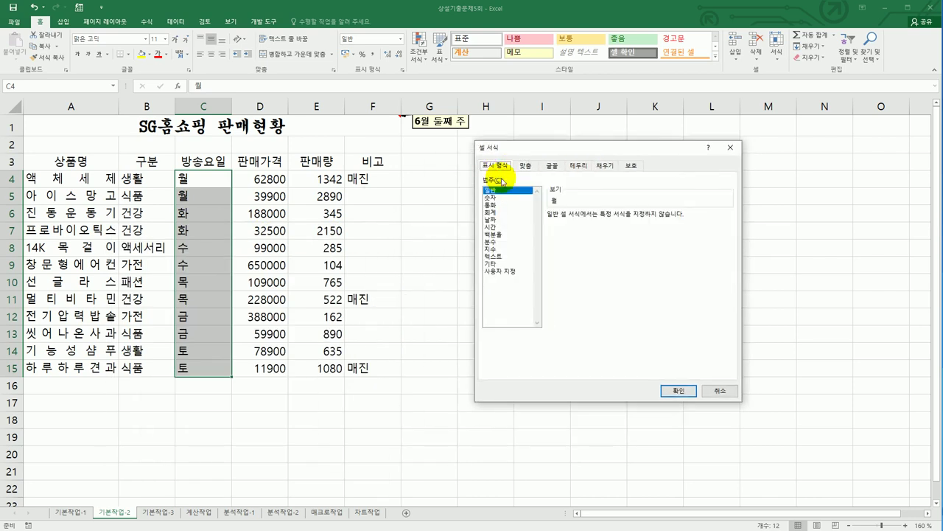
pyautogui.click(507, 271)
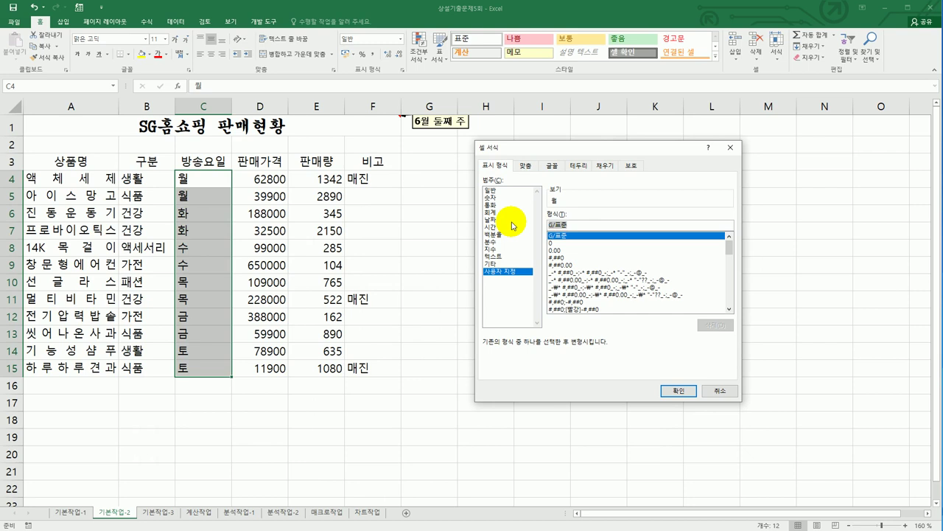
pyautogui.write('@')
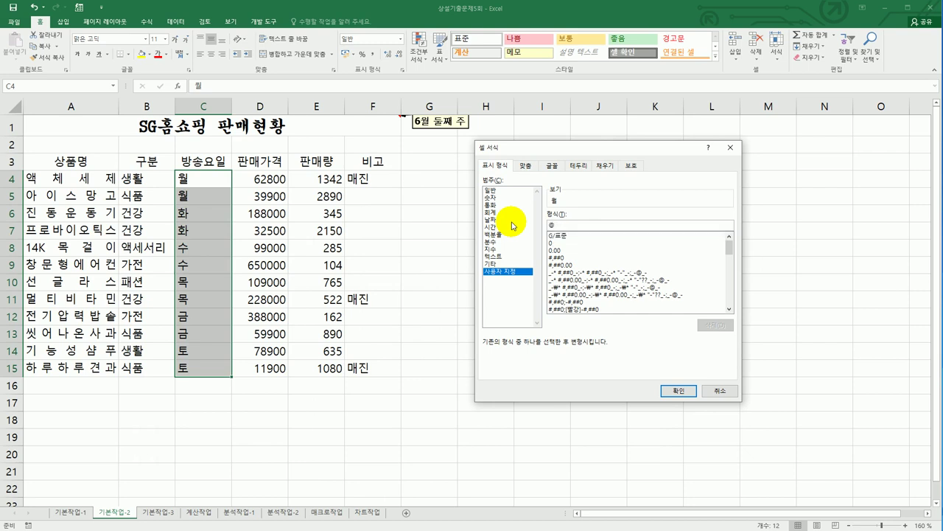
pyautogui.write('"')
pyautogui.write('dy')
pyautogui.write('요일"')
pyautogui.click(674, 390)
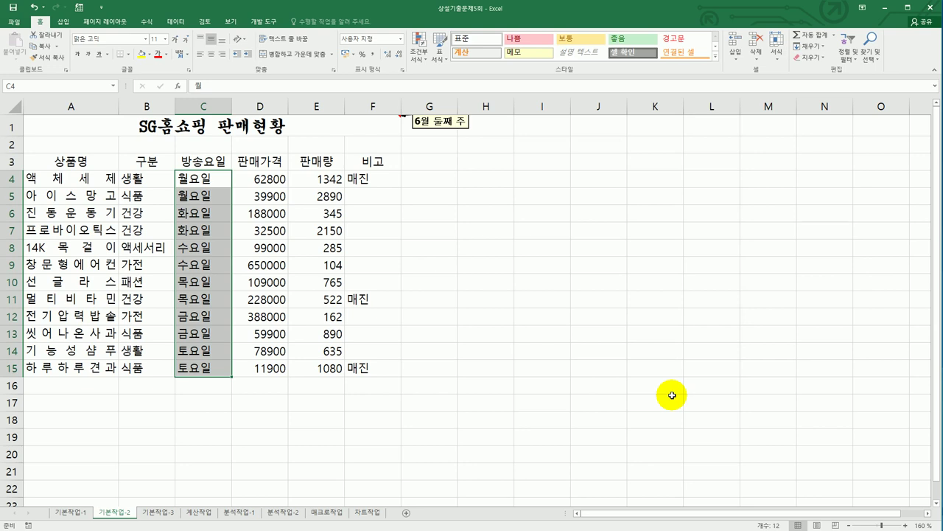
# Apply 모든 테두리 to the table range A3:F15, plus 굵은 바깥쪽 테두리 around its outside
pyautogui.moveTo(94, 161); pyautogui.dragTo(360, 365)
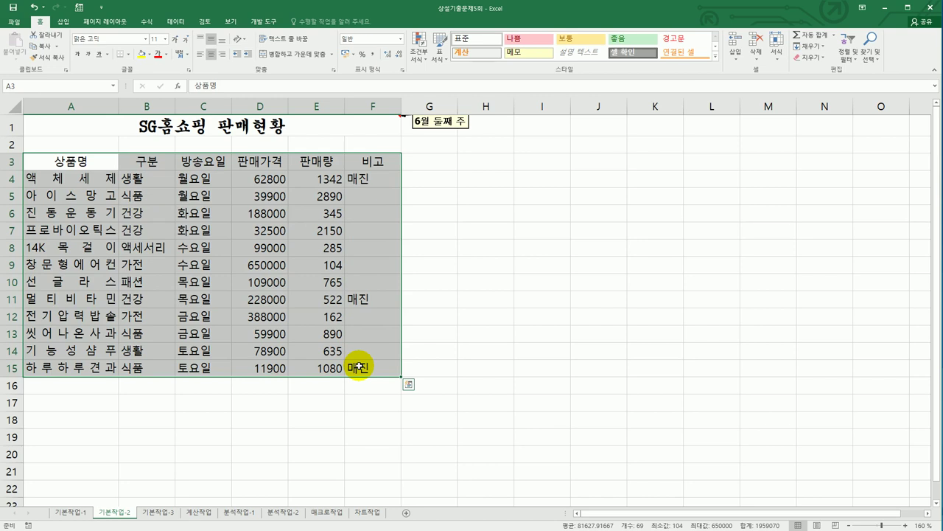
pyautogui.click(128, 54)
pyautogui.click(153, 135)
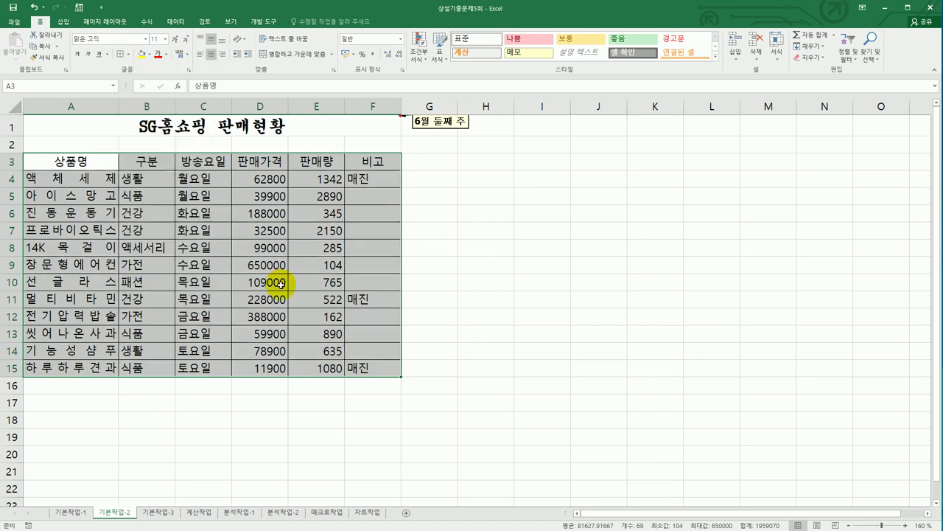
pyautogui.click(128, 53)
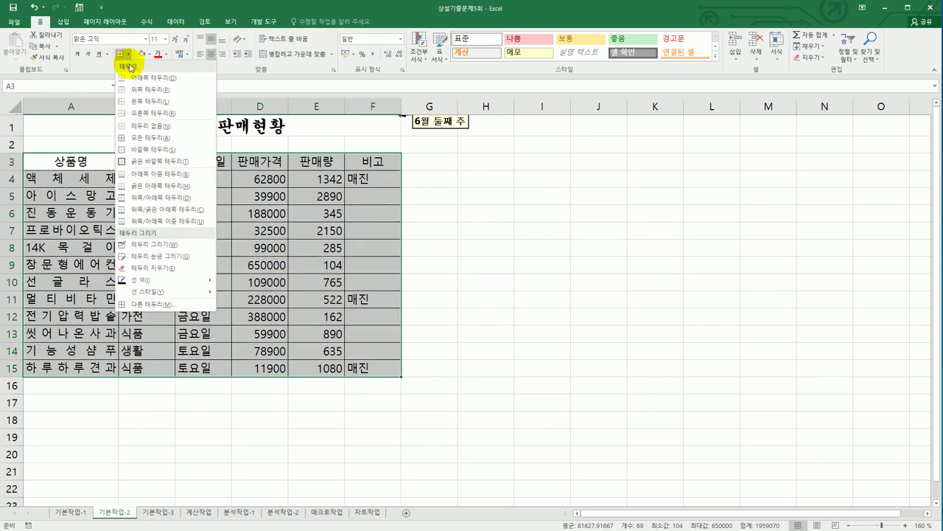
pyautogui.click(149, 161)
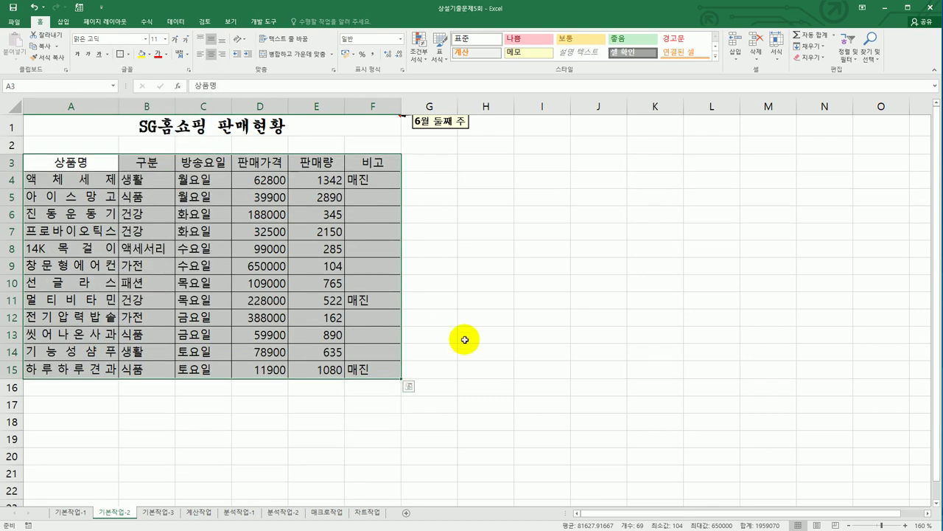
pyautogui.click(505, 381)
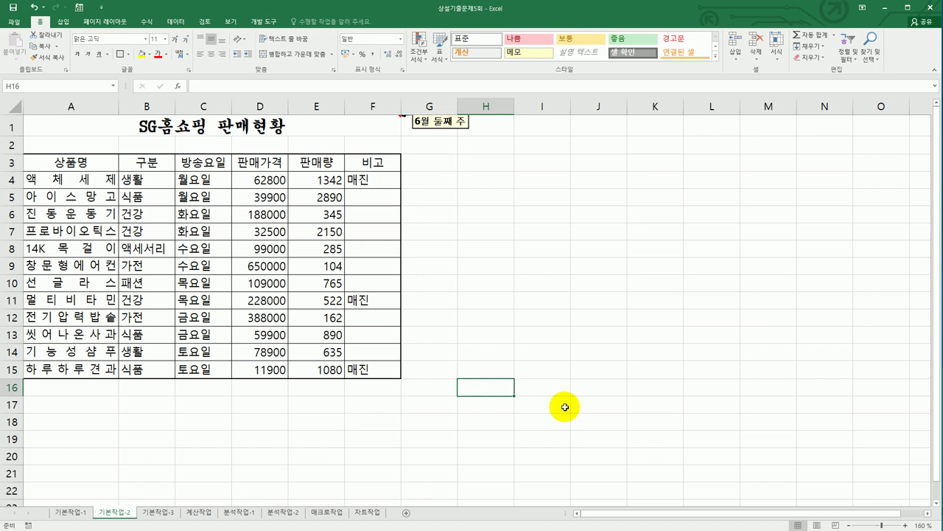
# Switch to the 기본작업-3 sheet and turn on the auto filter for the 상공식당 주말 예약현황 table headed in row 3
pyautogui.click(158, 513)
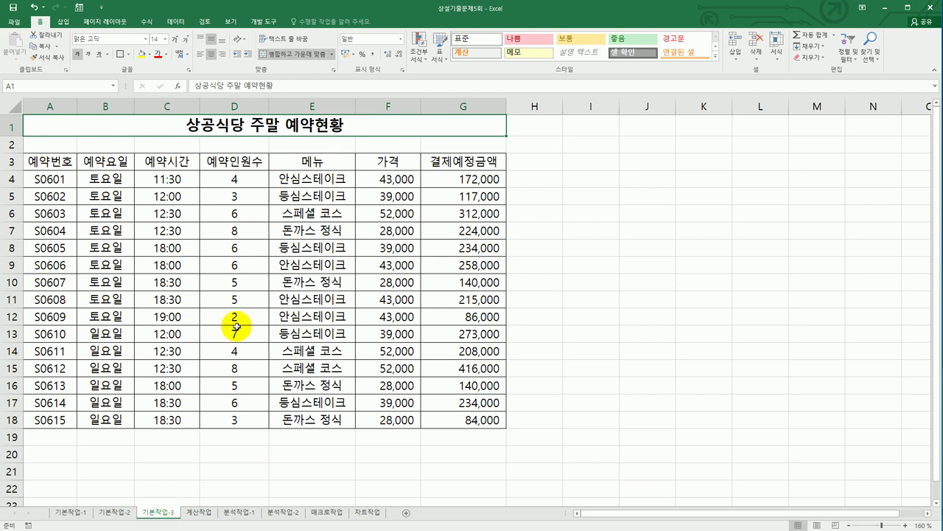
pyautogui.click(240, 167)
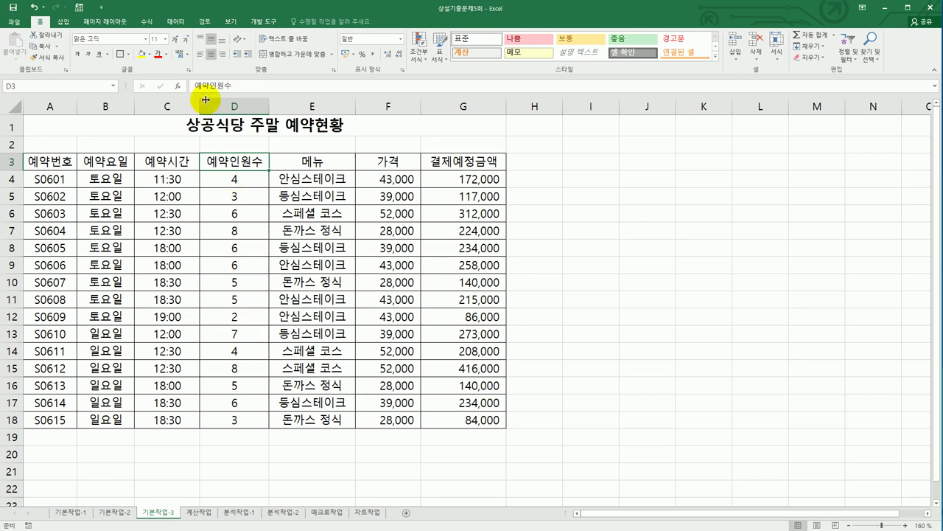
pyautogui.click(174, 22)
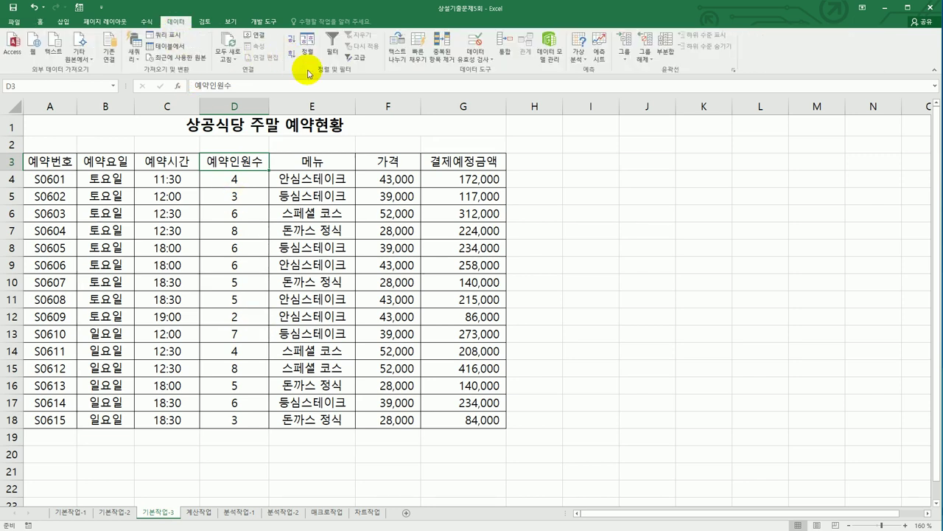
pyautogui.click(329, 56)
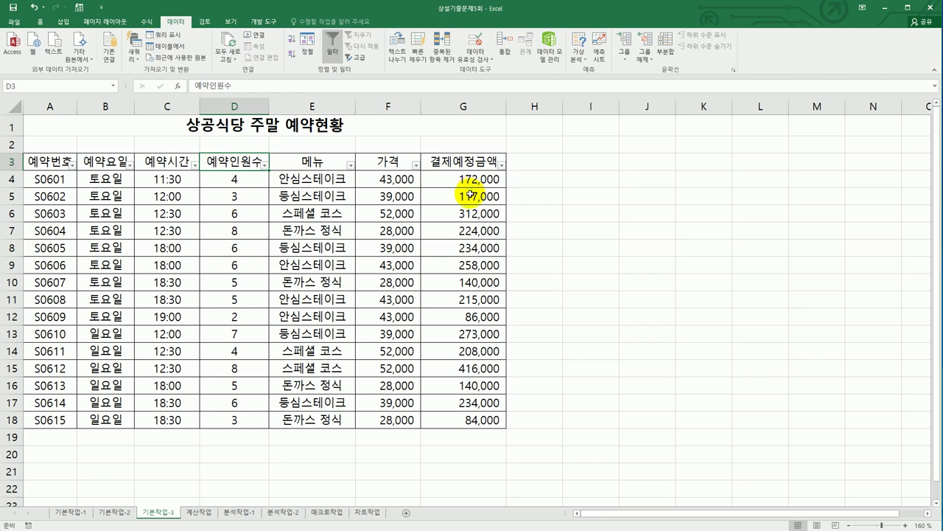
# Start a custom number filter on the 결제예정금액 column with the first condition >= 200000
pyautogui.click(502, 165)
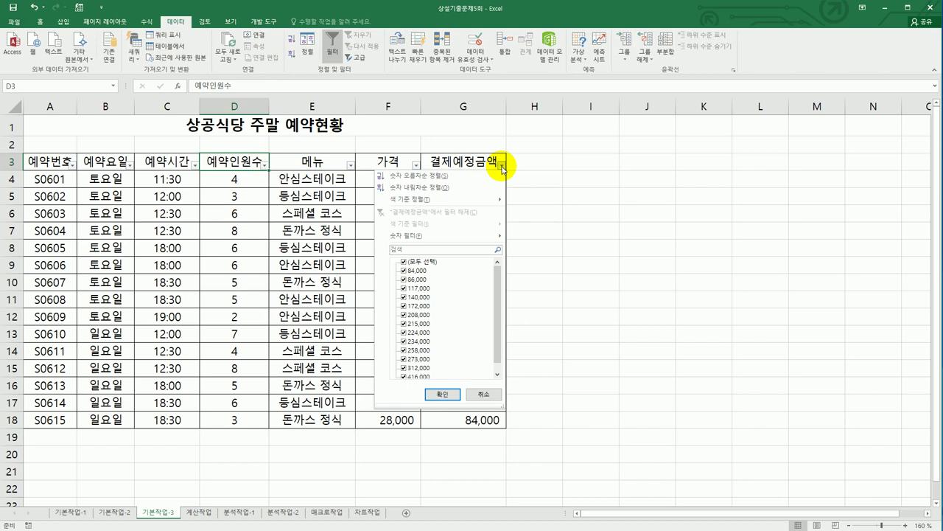
pyautogui.moveTo(487, 235)
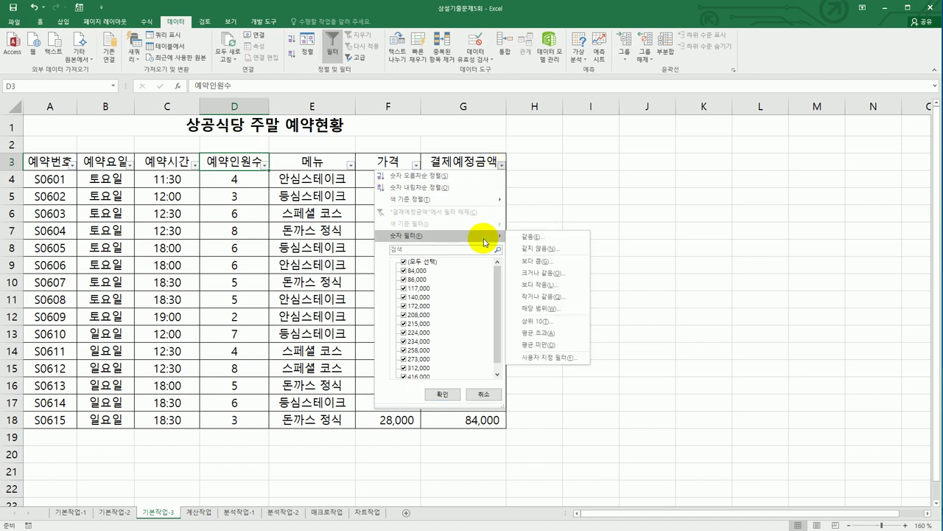
pyautogui.click(549, 358)
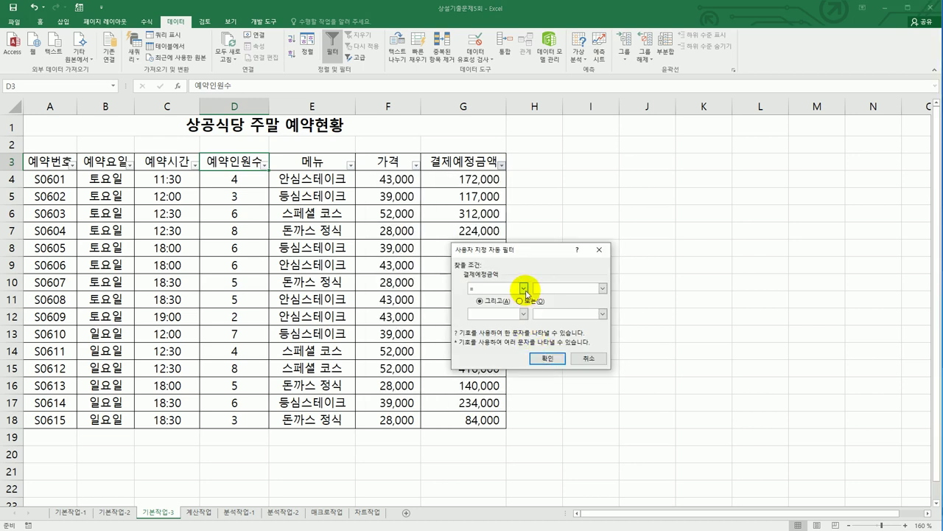
pyautogui.click(524, 288)
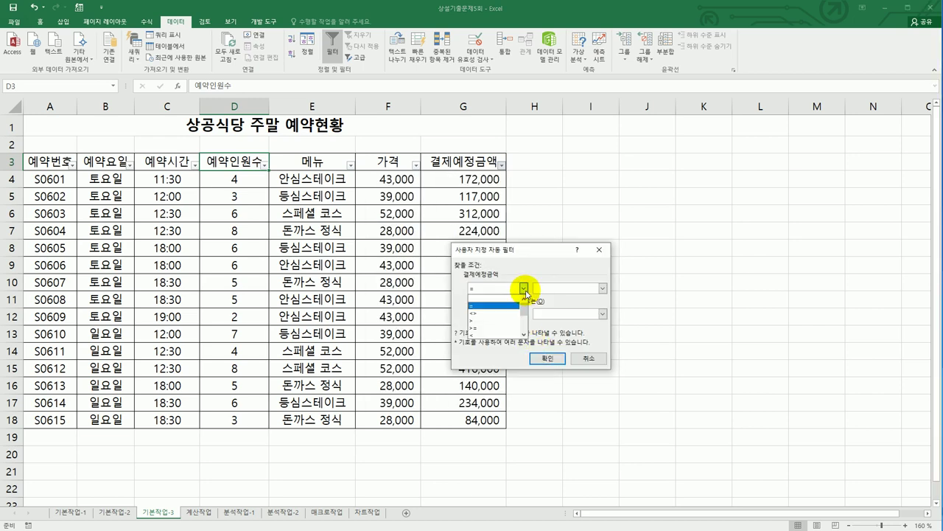
pyautogui.click(513, 329)
pyautogui.click(551, 290)
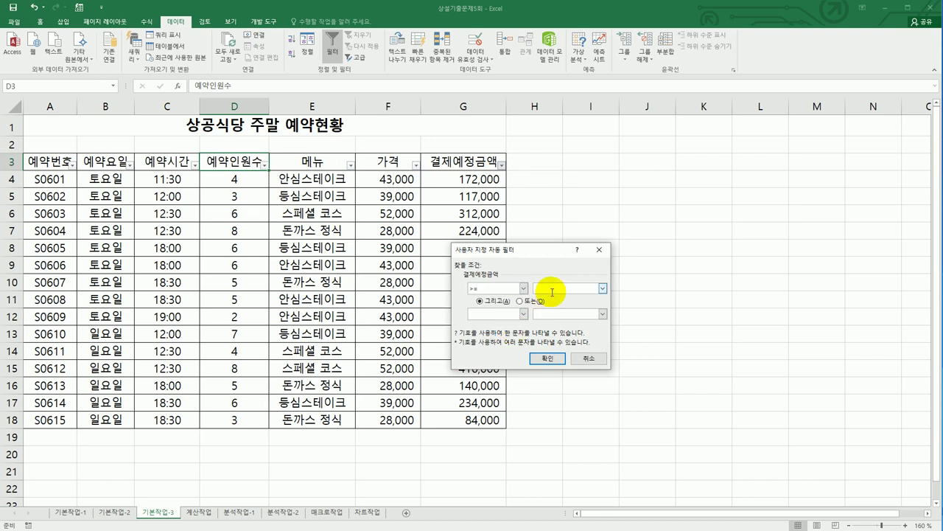
pyautogui.write('200000')
# Add the second 결제예정금액 condition < 300000, joined with 그리고, and apply the custom filter
pyautogui.click(522, 314)
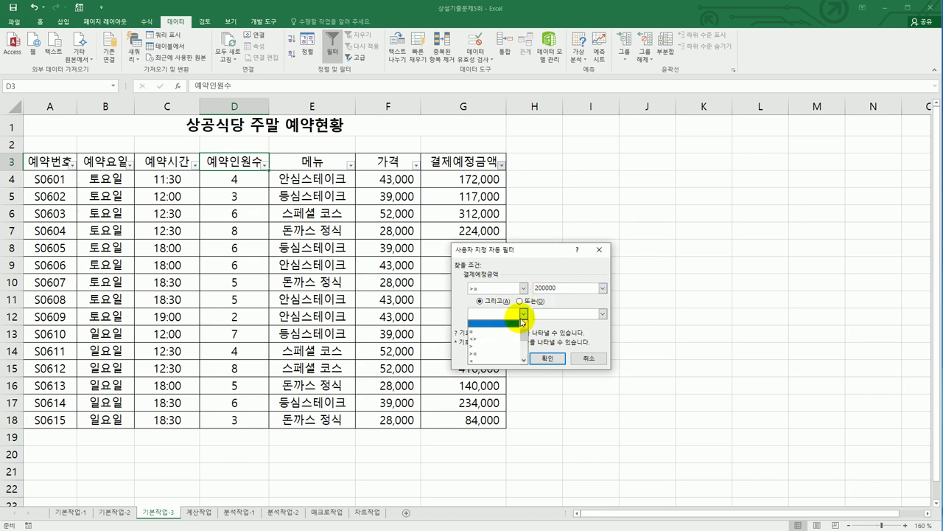
pyautogui.click(499, 352)
pyautogui.click(559, 312)
pyautogui.write('300')
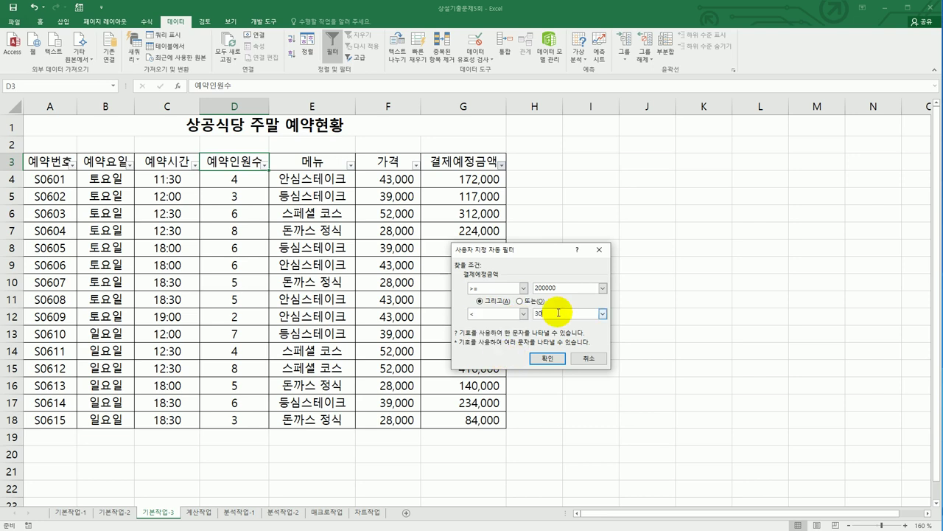
pyautogui.write('000')
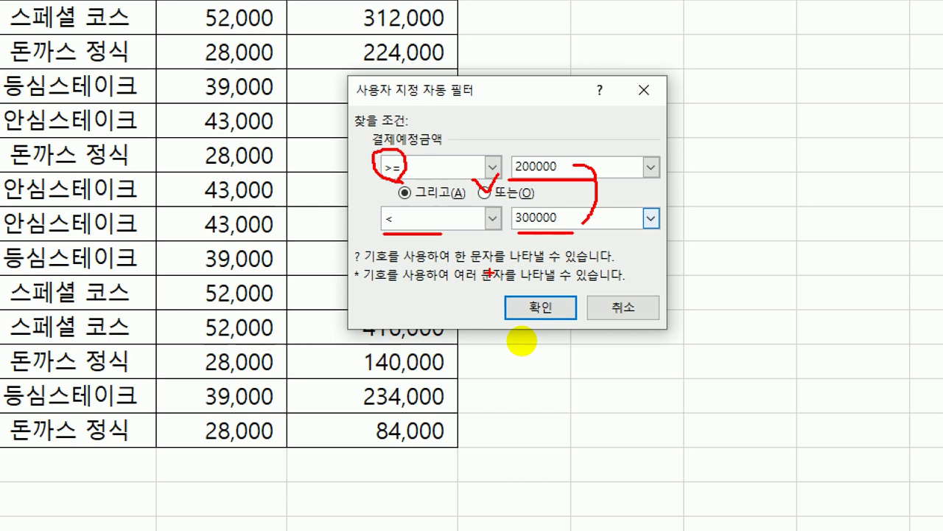
pyautogui.moveTo(398, 178); pyautogui.dragTo(404, 194)
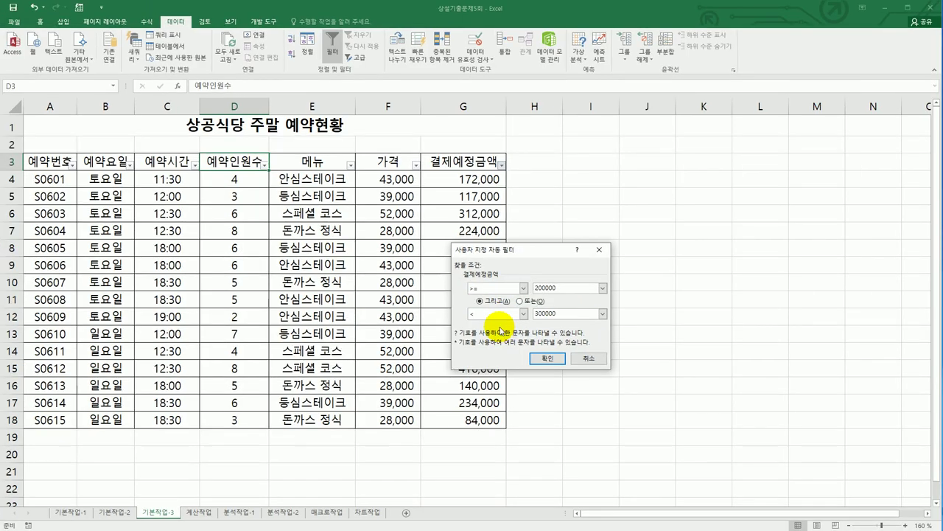
pyautogui.moveTo(516, 249); pyautogui.dragTo(585, 204)
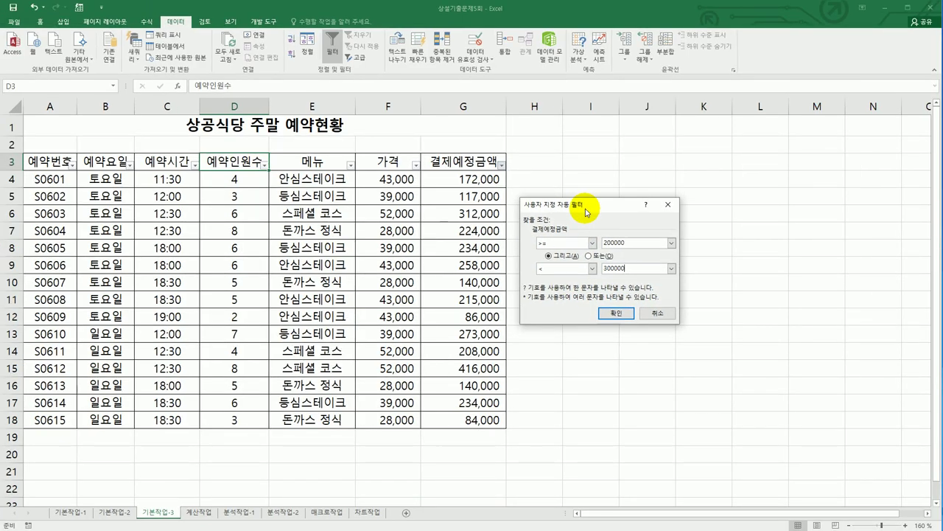
pyautogui.click(609, 313)
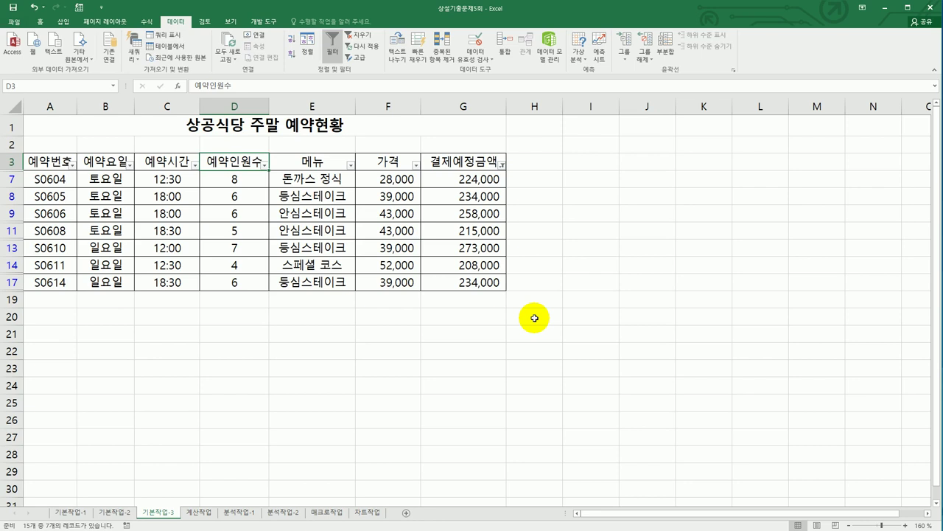
# Filter the 메뉴 column of the reservation table to show only 등심스테이크
pyautogui.click(351, 164)
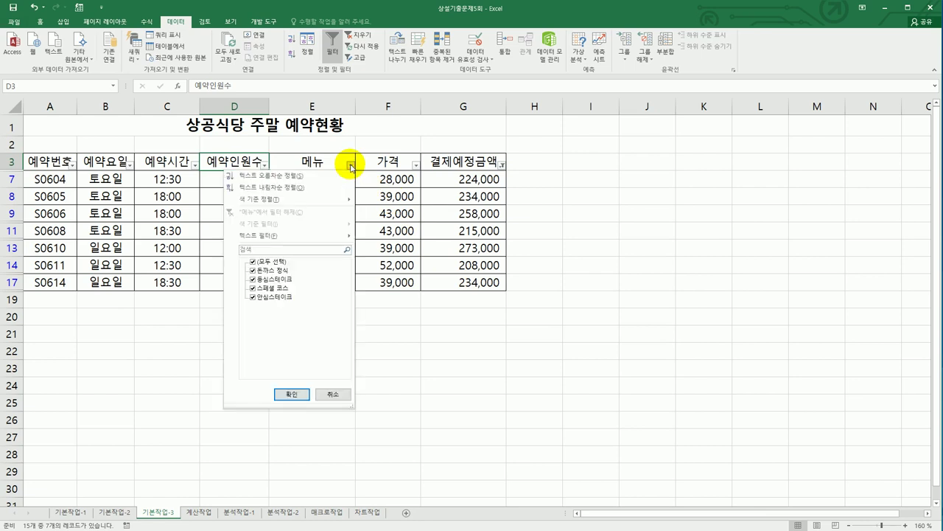
pyautogui.click(269, 263)
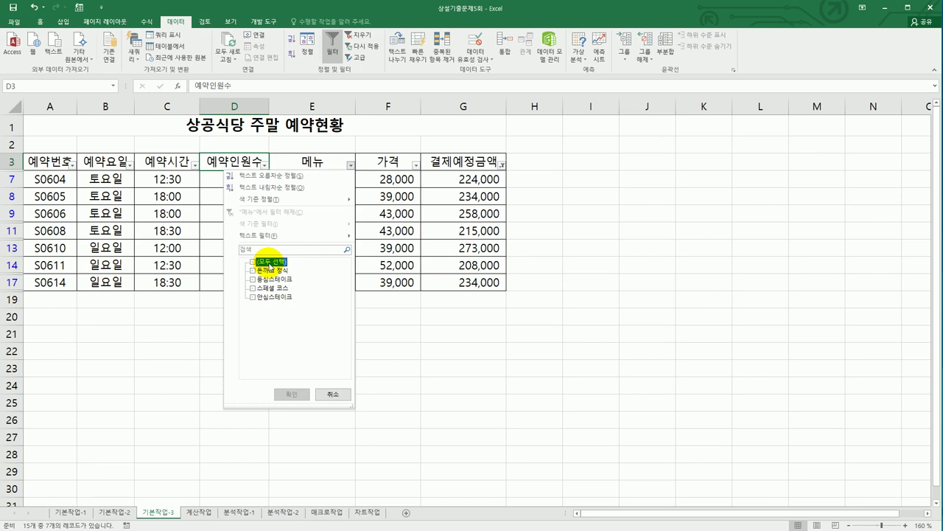
pyautogui.click(270, 280)
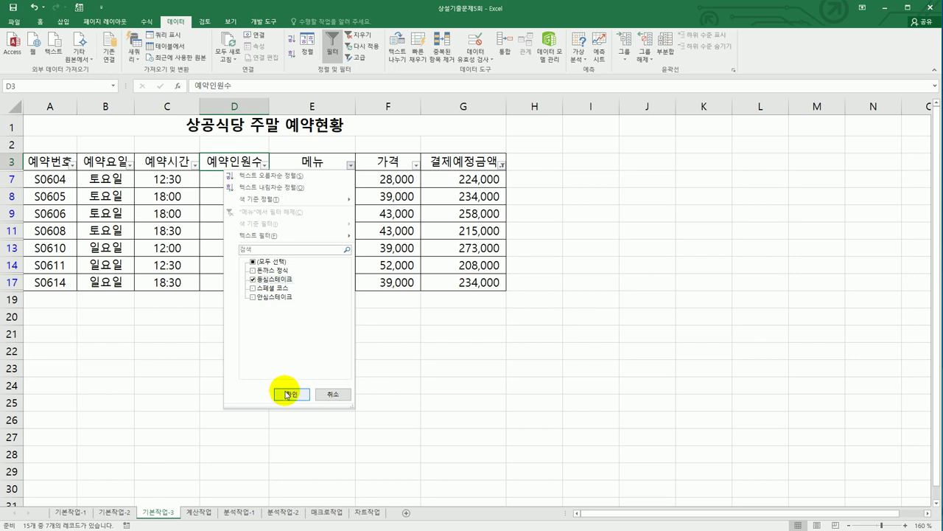
pyautogui.click(291, 394)
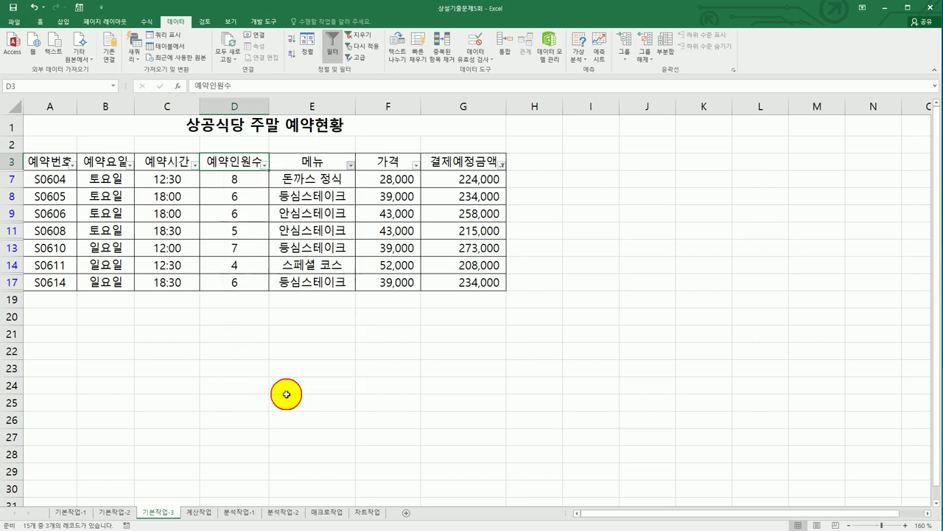
pyautogui.click(565, 387)
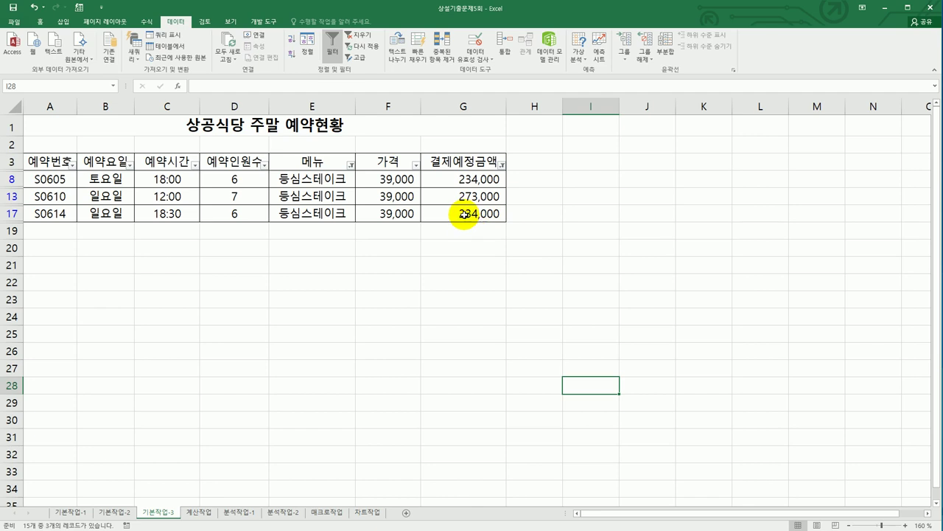
# Switch to the 계산작업 sheet and examine the 평가점수 range B3:B11 in 표1 and the 순위결과표 range E4:F7
pyautogui.click(200, 512)
pyautogui.scroll(3, 390, 470)
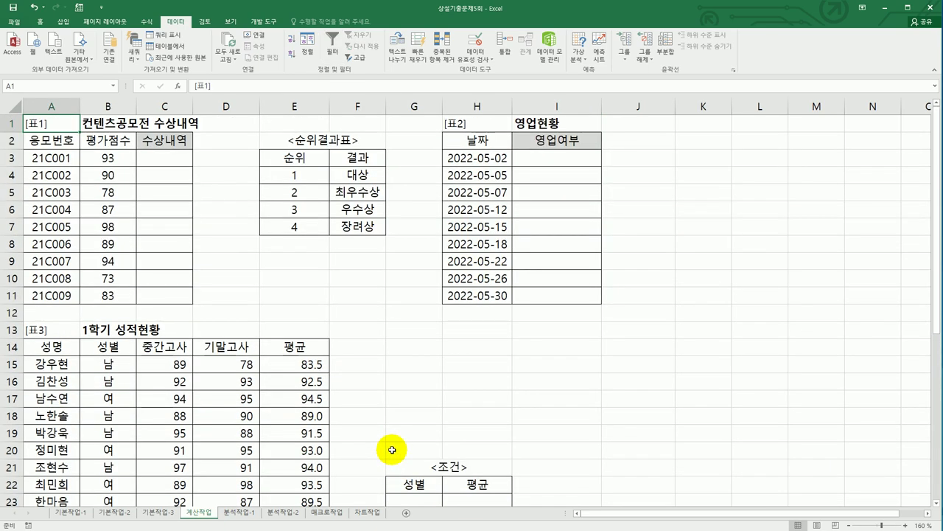
pyautogui.click(178, 161)
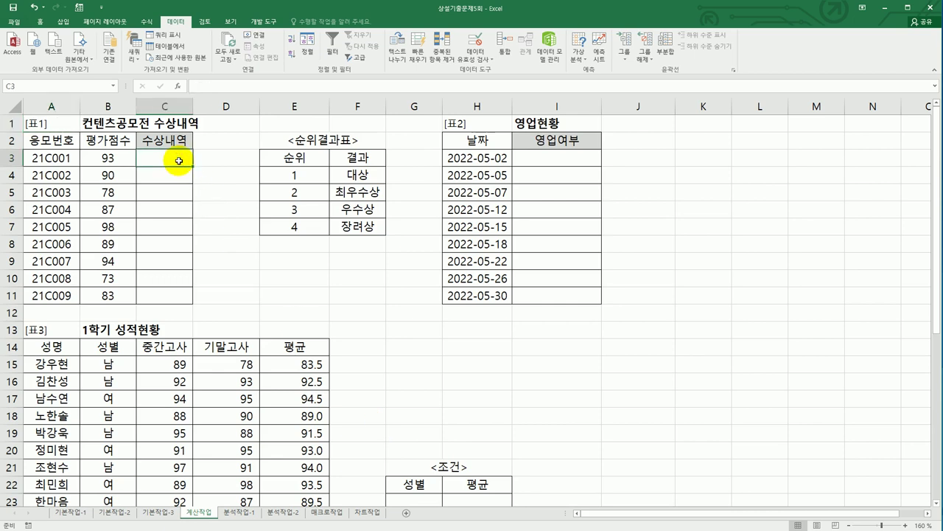
pyautogui.moveTo(126, 158); pyautogui.dragTo(125, 295)
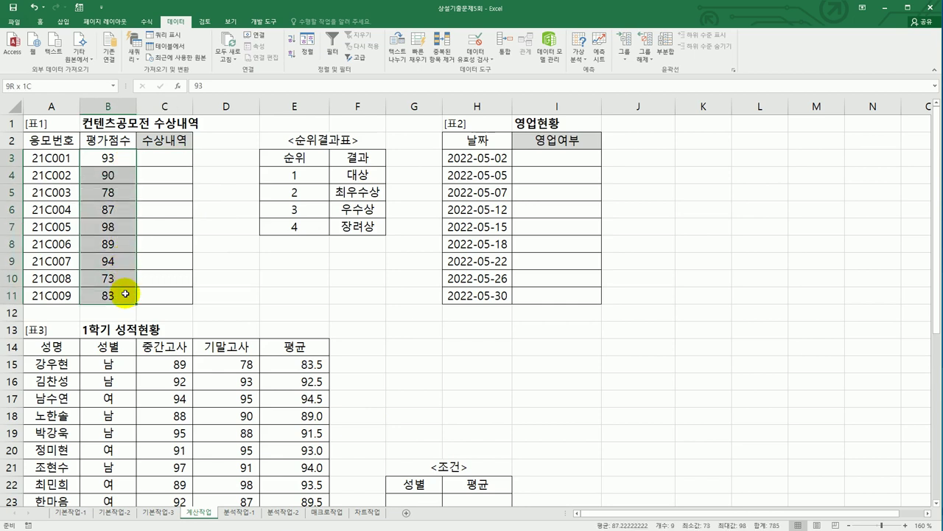
pyautogui.moveTo(312, 176); pyautogui.dragTo(341, 225)
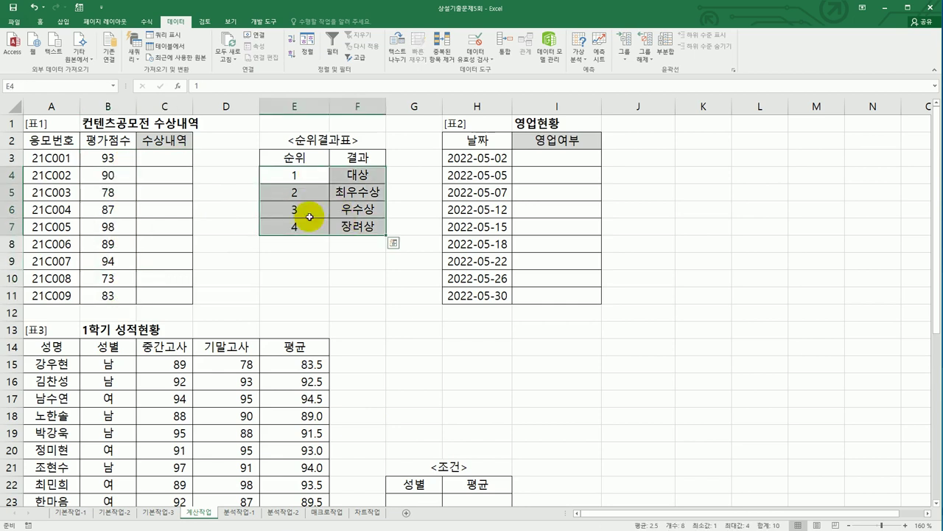
pyautogui.click(176, 163)
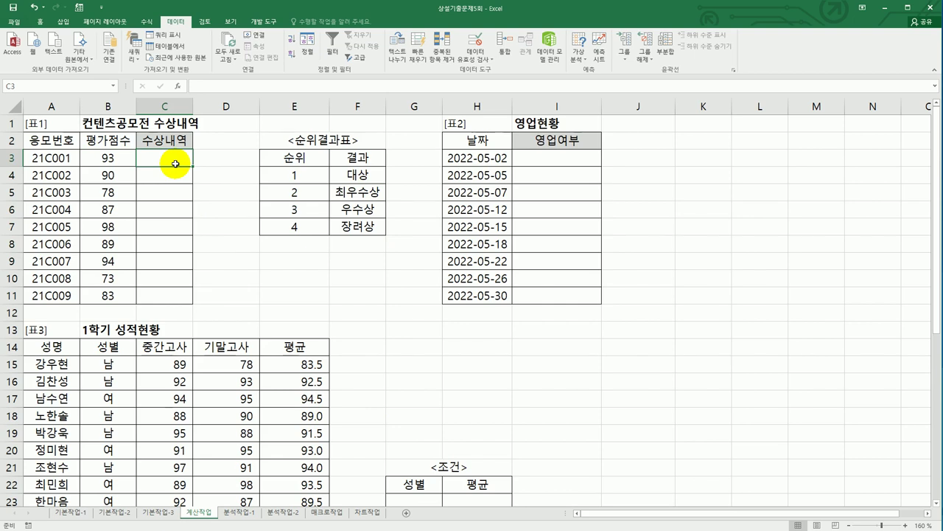
pyautogui.moveTo(123, 162); pyautogui.dragTo(126, 295)
# Start a RANK.EQ formula in the first 수상내역 cell, C3, and open its function arguments
pyautogui.click(158, 164)
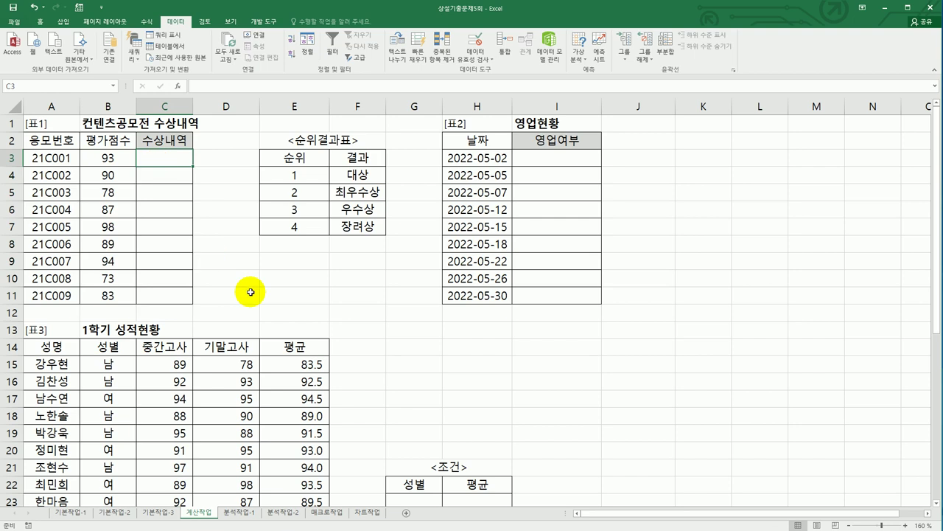
pyautogui.write('=')
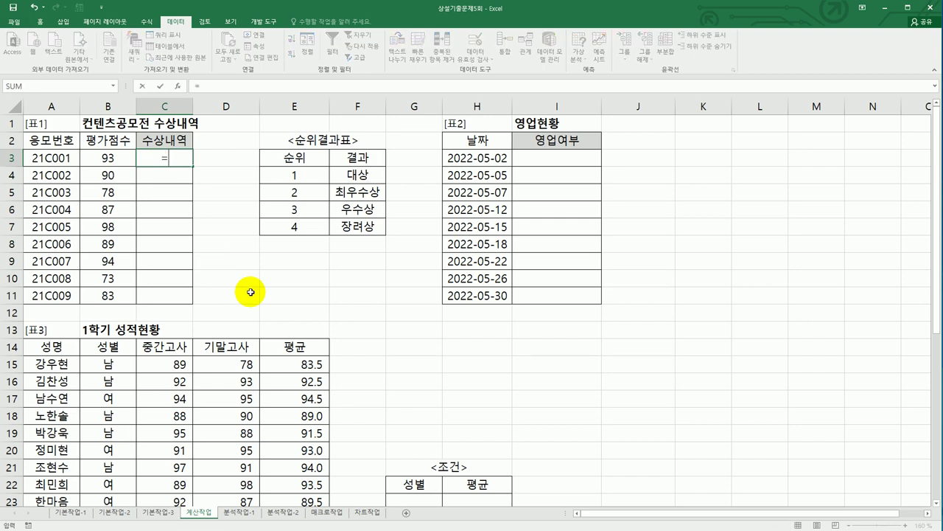
pyautogui.write('ra')
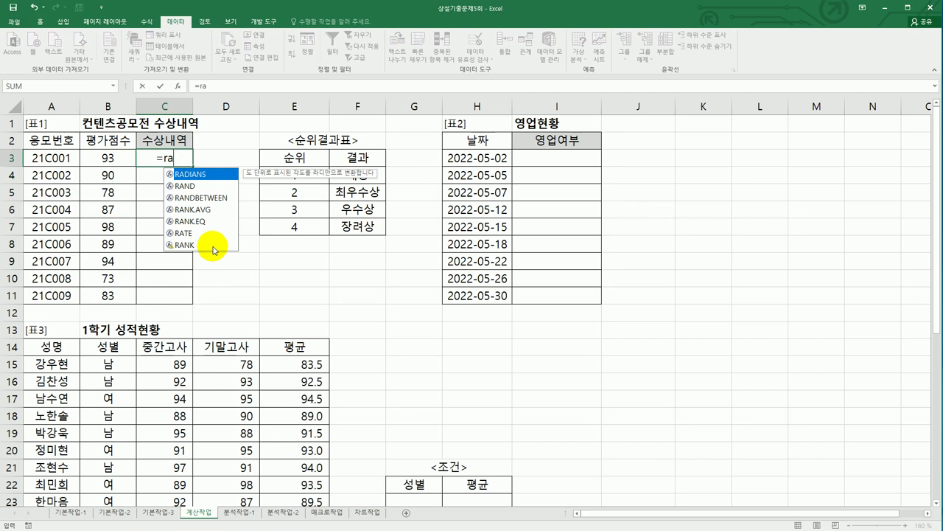
pyautogui.click(211, 223)
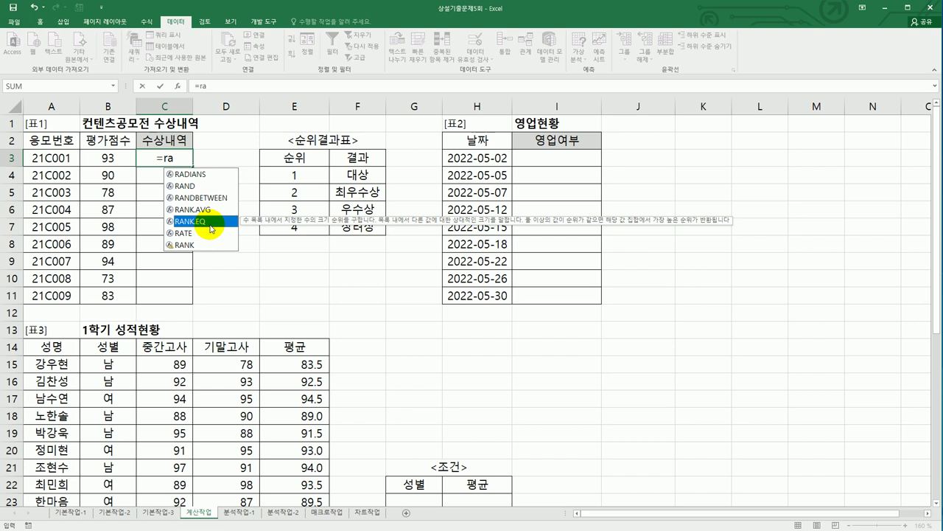
pyautogui.doubleClick(208, 223)
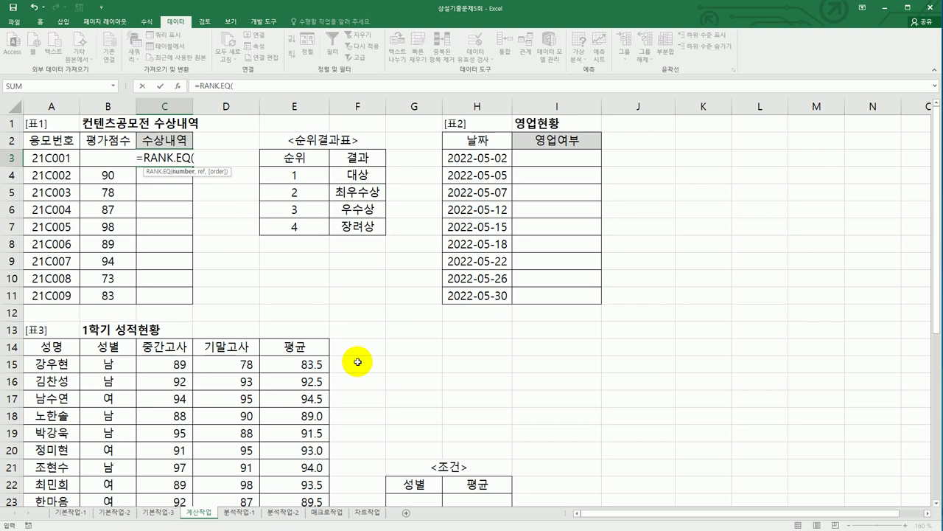
pyautogui.click(178, 89)
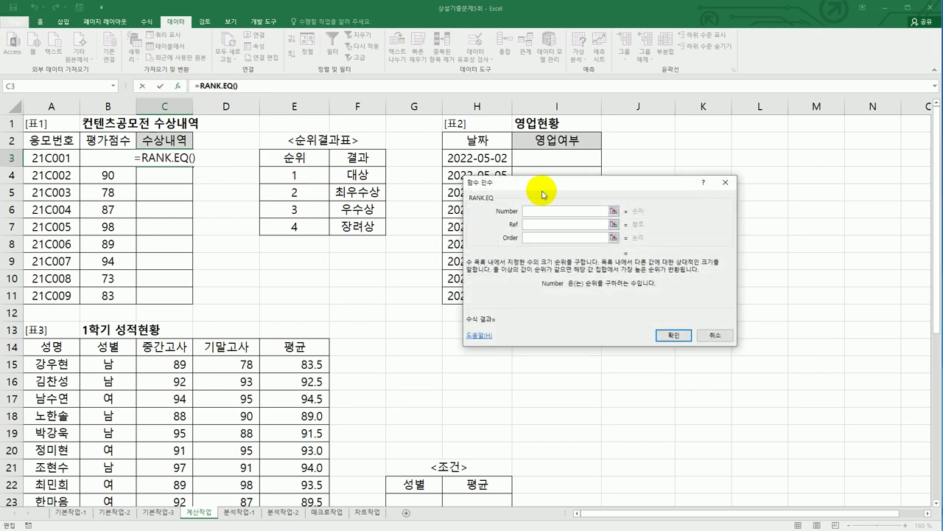
pyautogui.moveTo(546, 186); pyautogui.dragTo(559, 180)
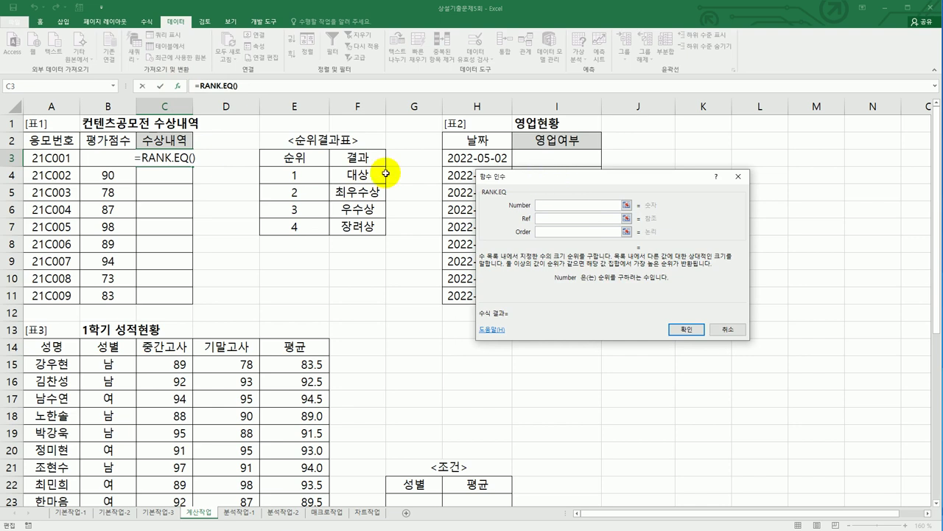
# Complete RANK.EQ in C3 with Number B3, the absolute Ref $B$3:$B$11 and Order 0
pyautogui.click(111, 158)
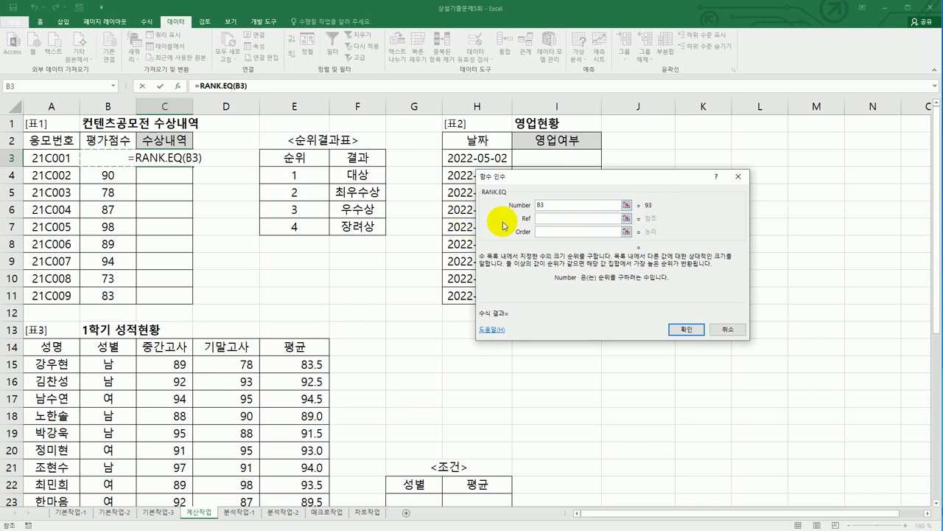
pyautogui.click(543, 219)
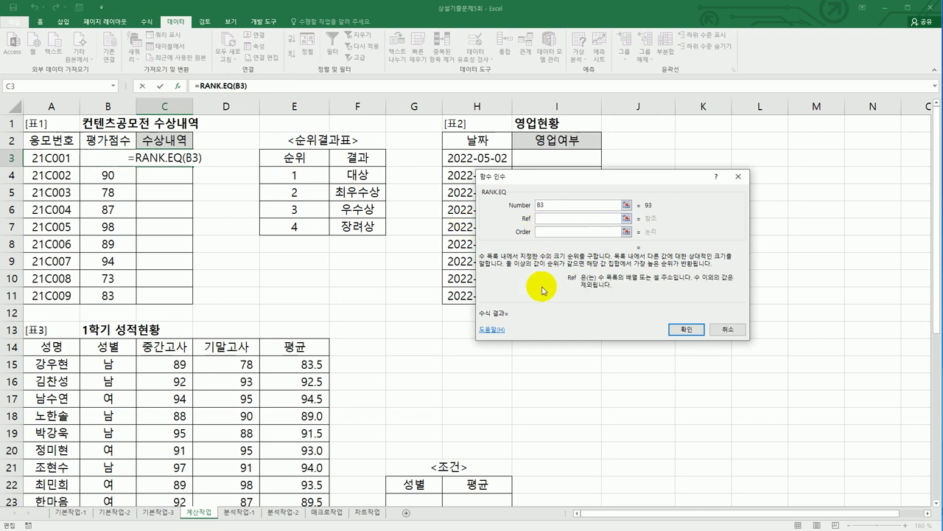
pyautogui.click(98, 156)
pyautogui.moveTo(98, 156); pyautogui.dragTo(104, 289)
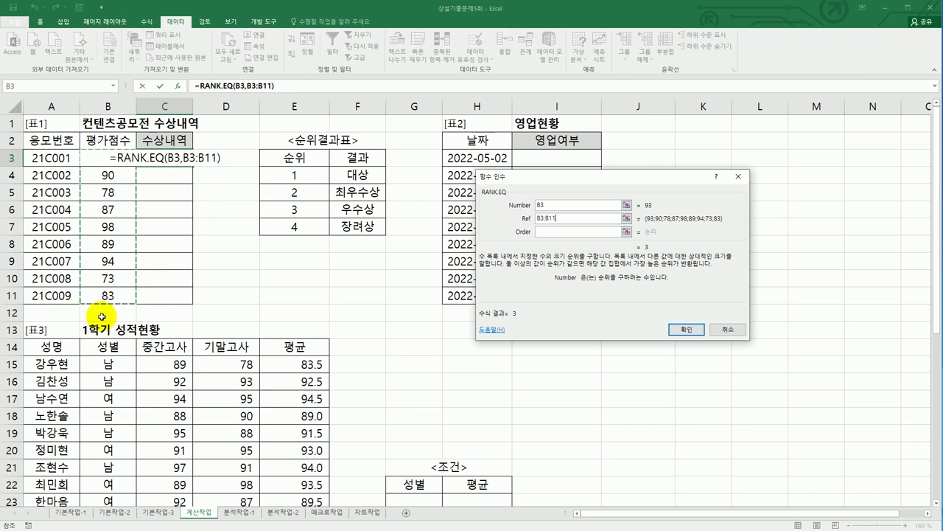
pyautogui.press('F4')
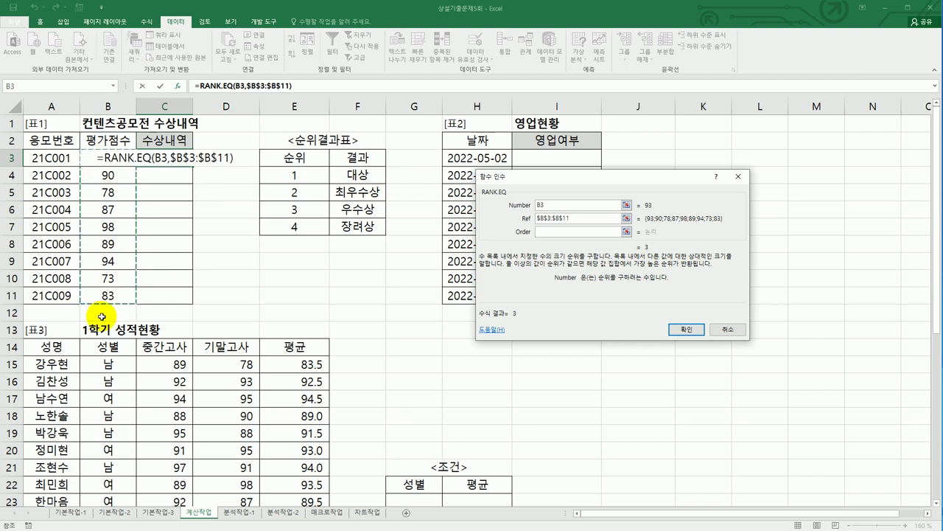
pyautogui.click(550, 233)
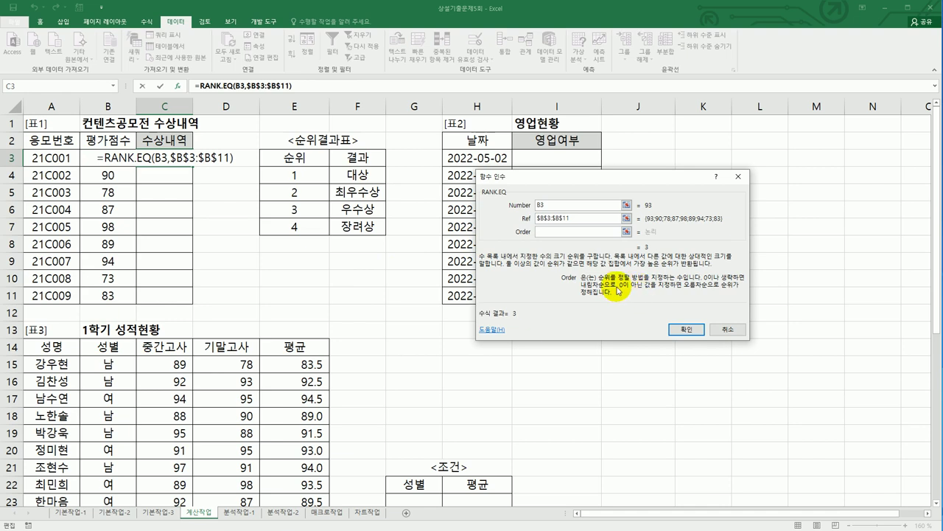
pyautogui.write('0')
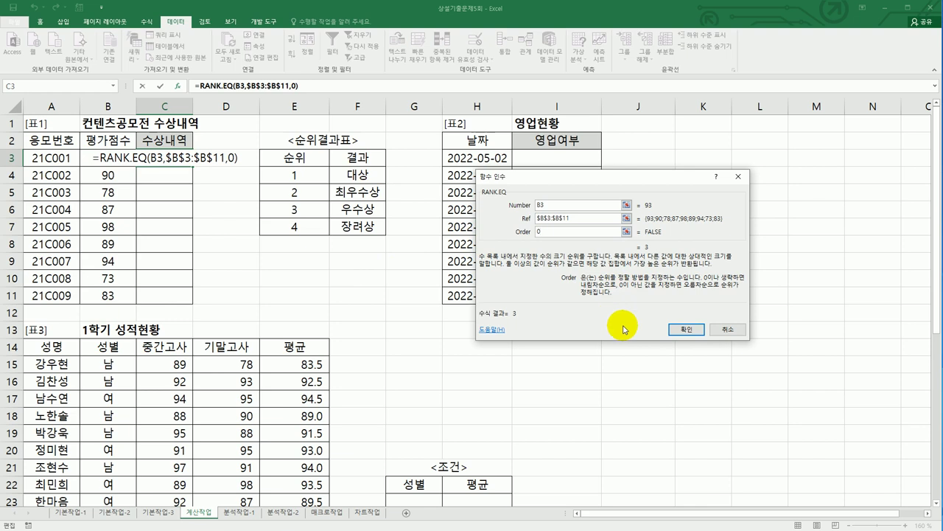
pyautogui.click(688, 330)
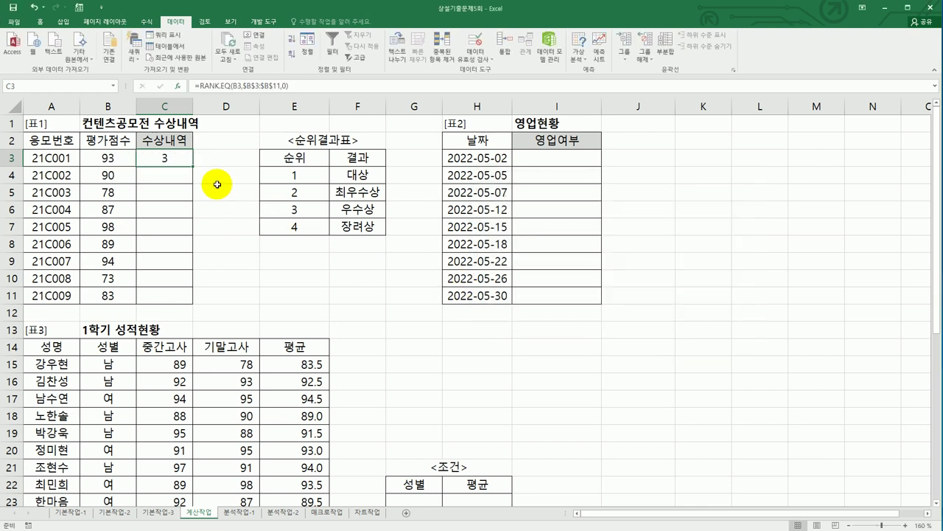
# Fill the rank formula from C3 down to C11 and compare the ranks with the 순위 column of 순위결과표
pyautogui.moveTo(193, 166); pyautogui.dragTo(181, 302)
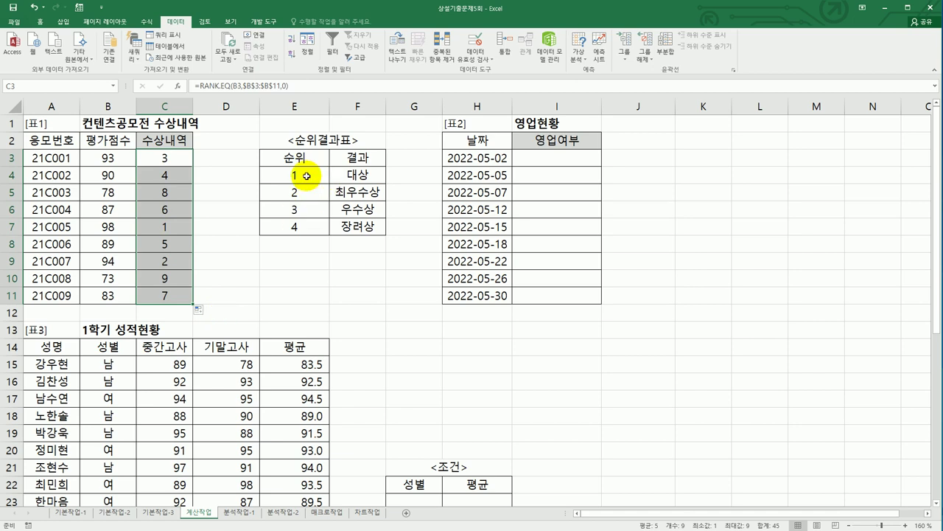
pyautogui.moveTo(299, 174); pyautogui.dragTo(313, 232)
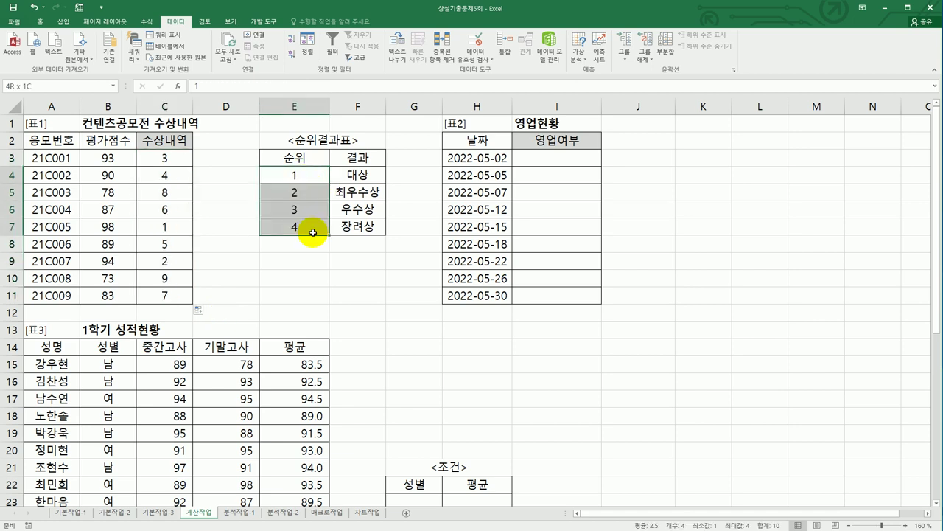
# Edit the formula in C3 to wrap RANK.EQ(B3,$B$3:$B$11,0) in VLOOKUP as its lookup value
pyautogui.click(167, 157)
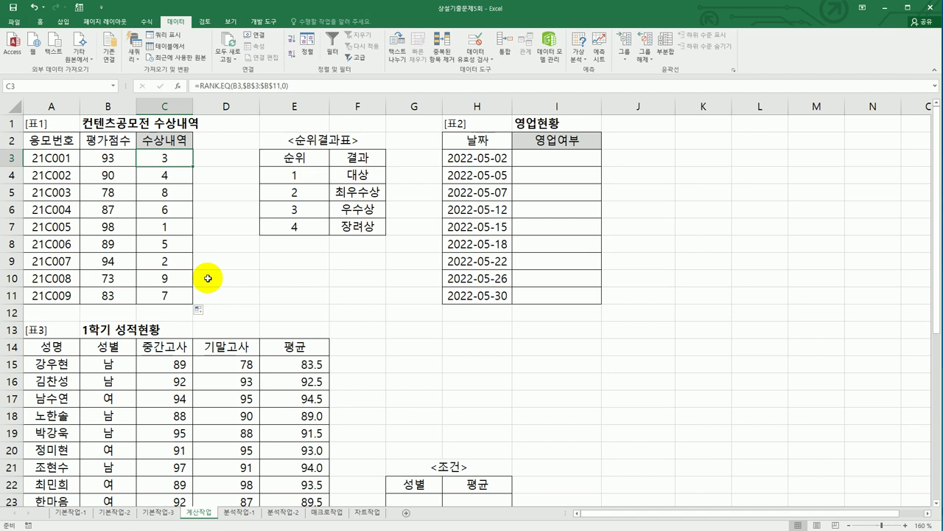
pyautogui.click(198, 86)
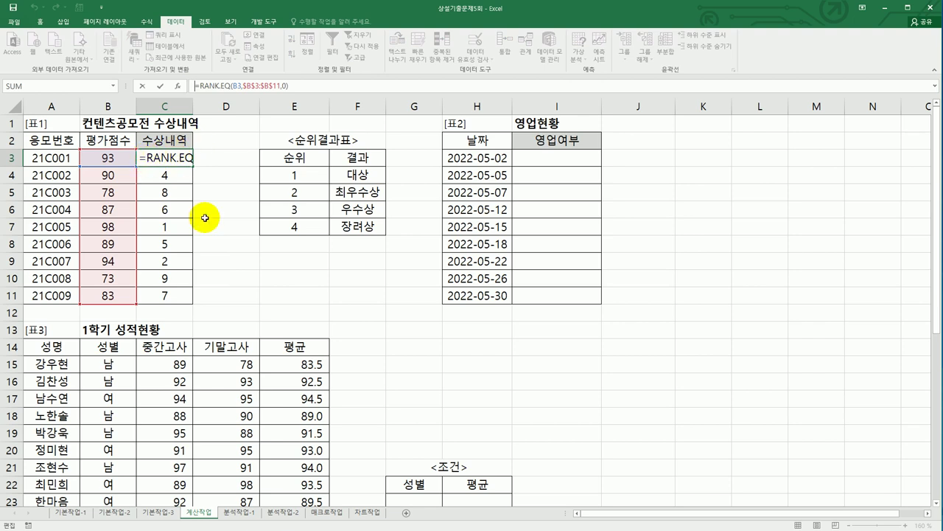
pyautogui.write('v')
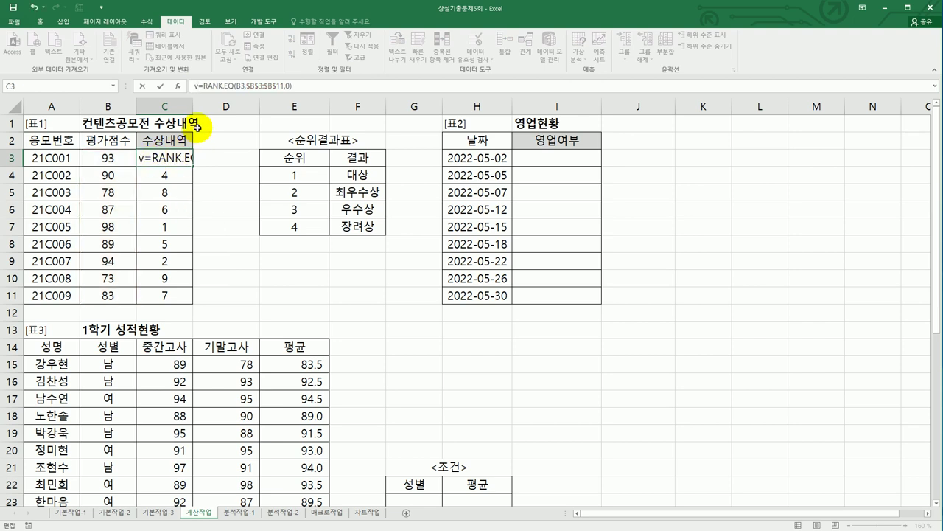
pyautogui.click(196, 86)
pyautogui.press('BackSpace')
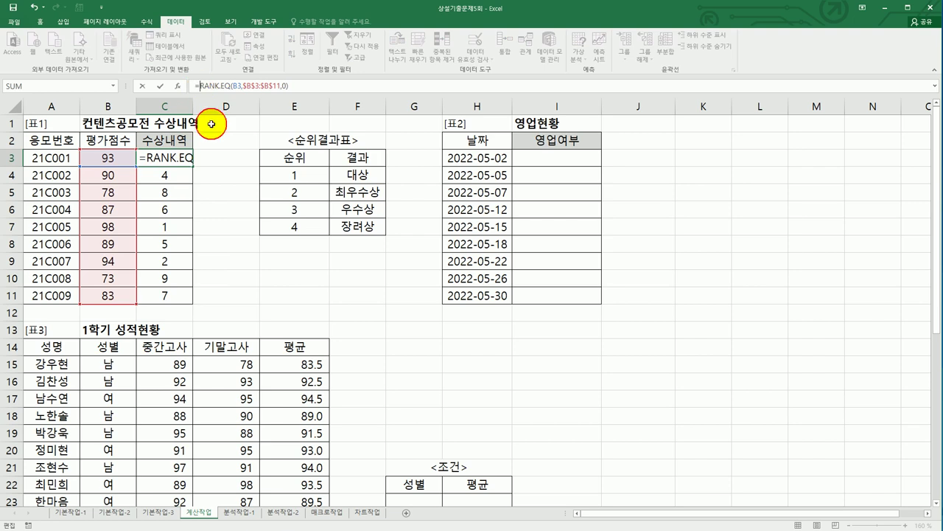
pyautogui.write('v')
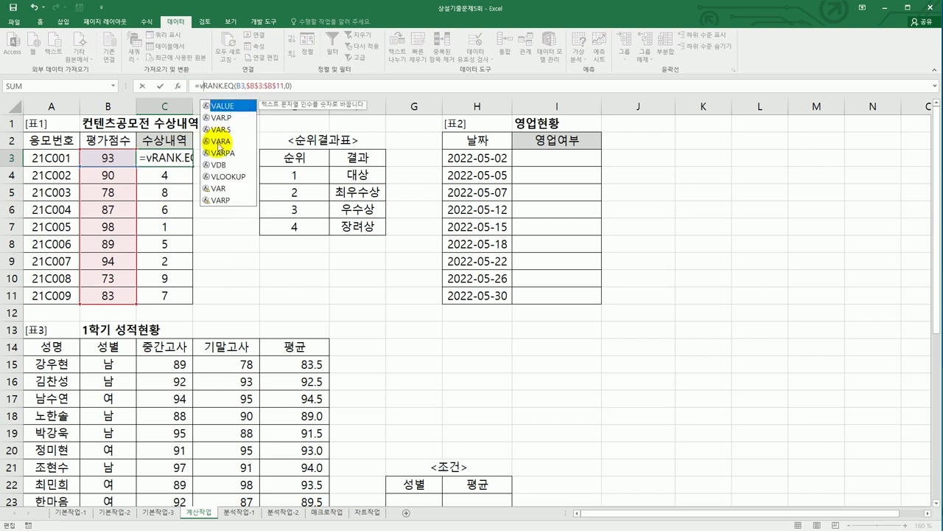
pyautogui.doubleClick(225, 176)
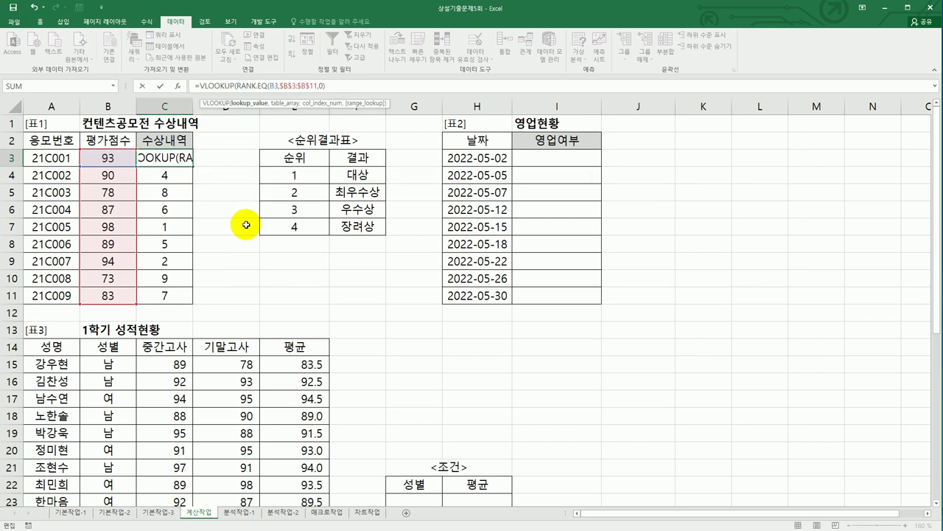
pyautogui.click(326, 86)
pyautogui.write(',')
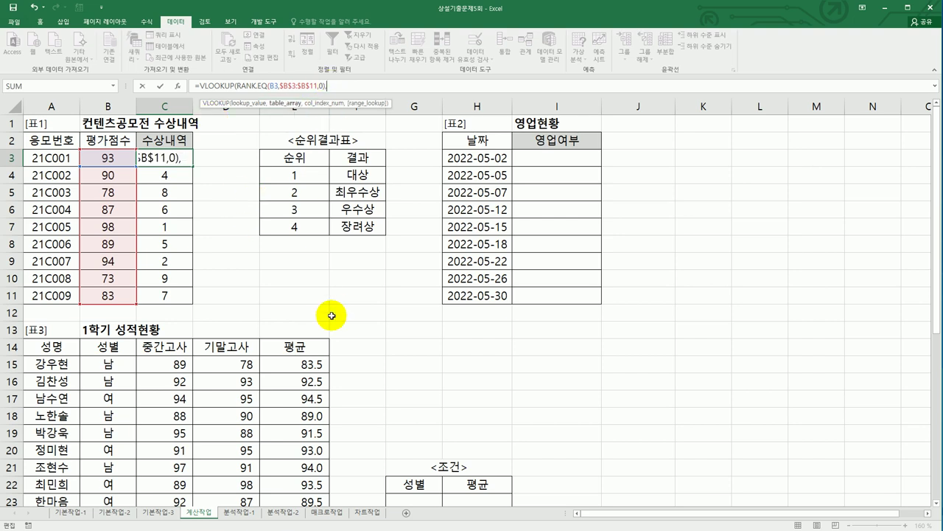
# Complete the VLOOKUP in C3 with the absolute Table_array $E$4:$F$7 and Col_index_num 2, leaving Range_lookup empty
pyautogui.click(178, 87)
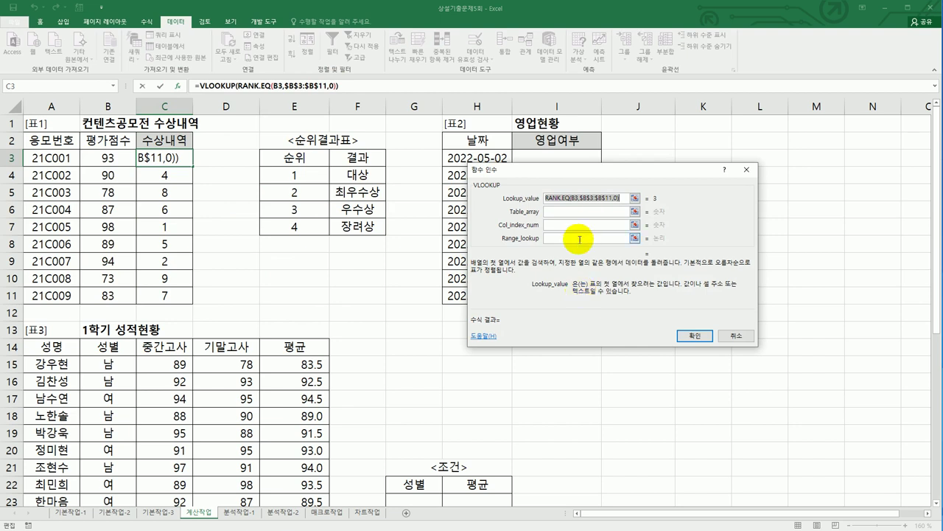
pyautogui.click(562, 212)
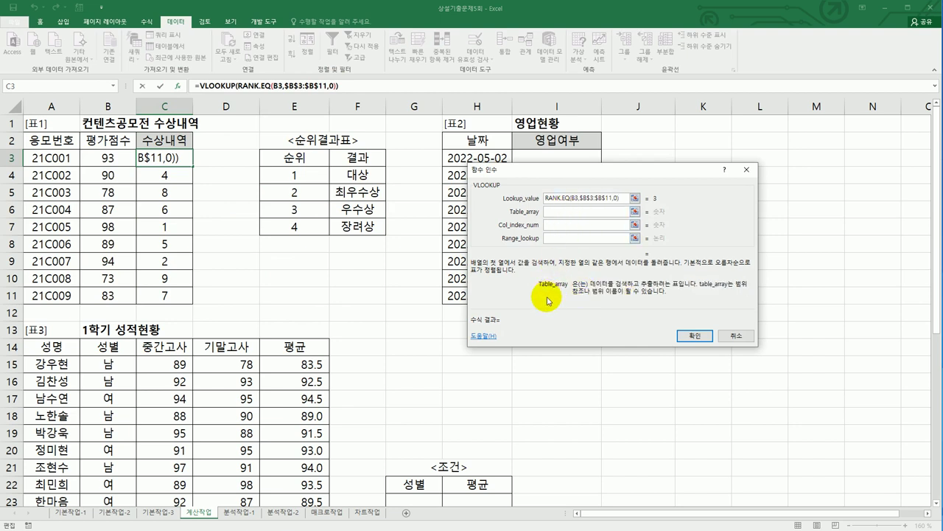
pyautogui.moveTo(317, 178); pyautogui.dragTo(342, 229)
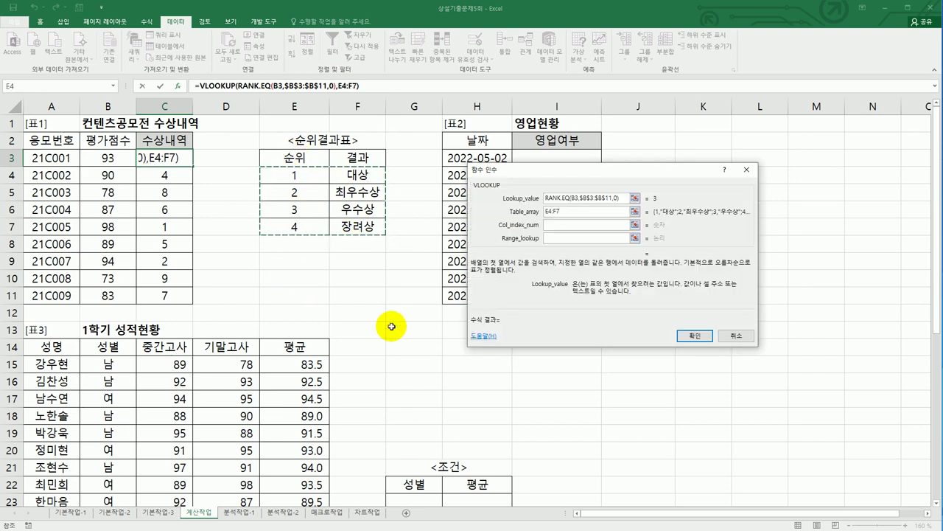
pyautogui.press('F4')
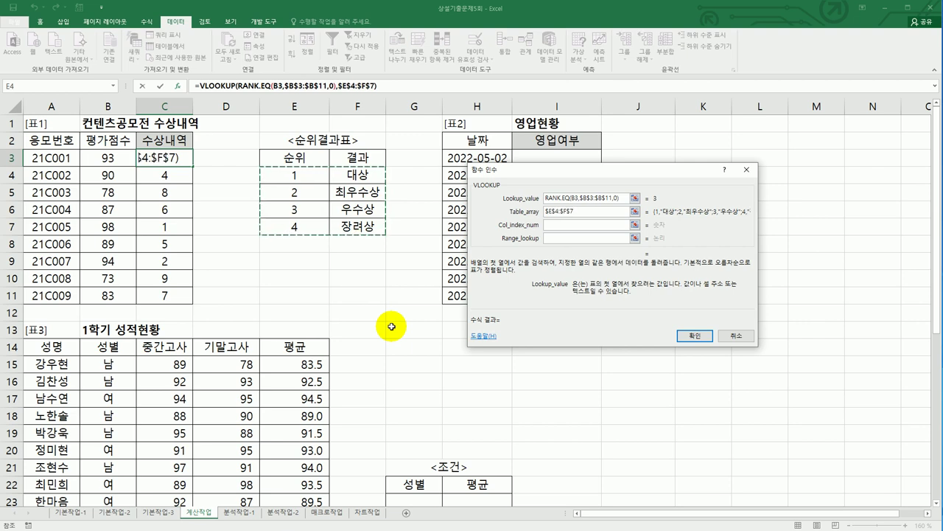
pyautogui.click(552, 229)
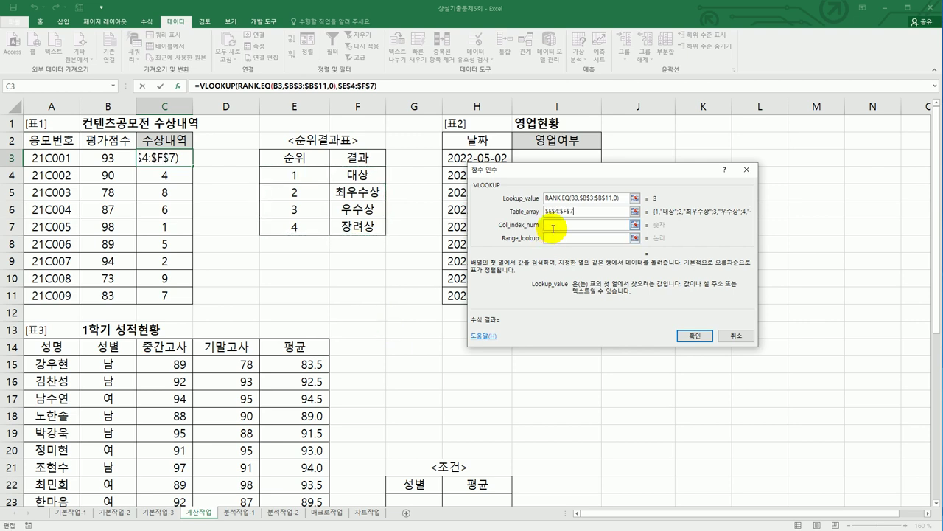
pyautogui.write('2')
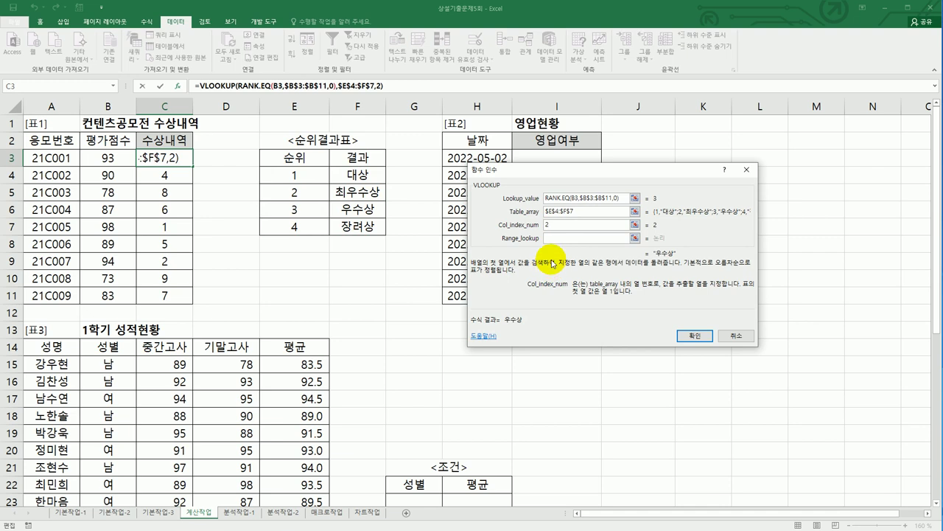
pyautogui.click(554, 241)
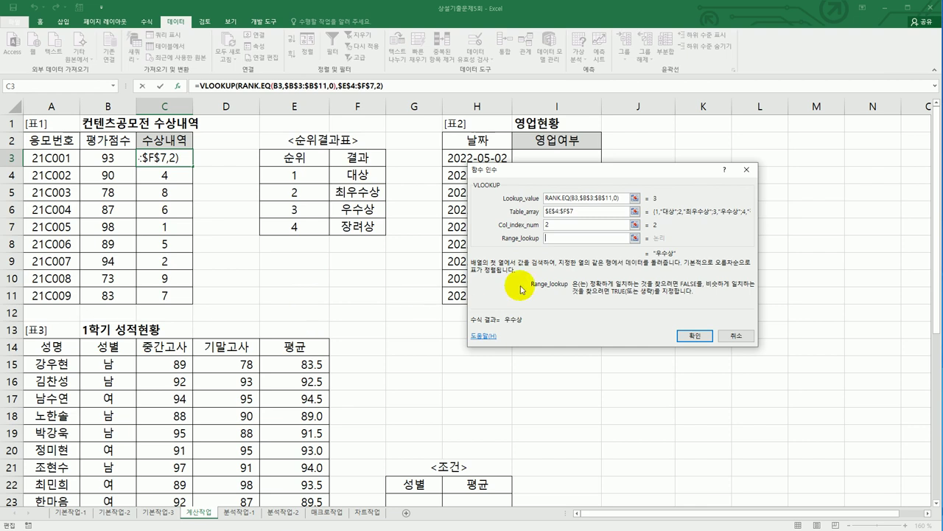
pyautogui.click(690, 336)
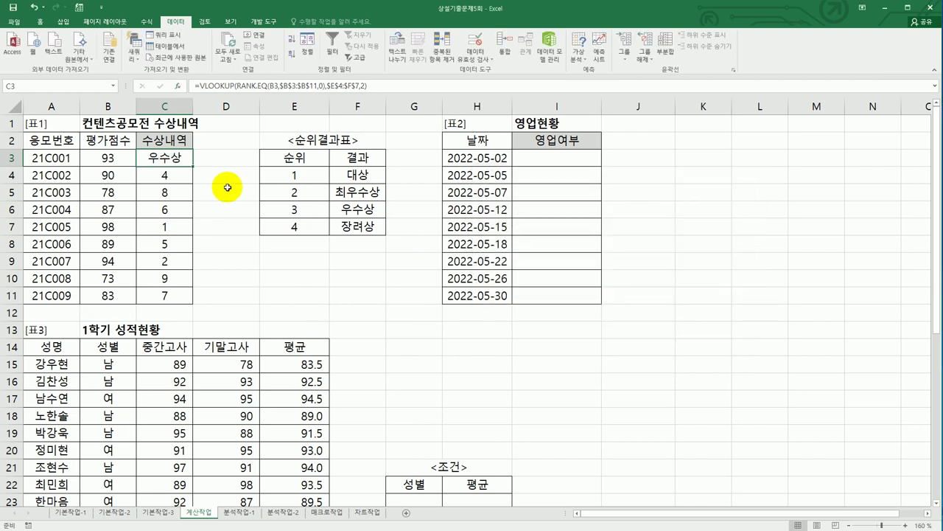
# Fill the VLOOKUP formula from C3 down to C11 and compare the awards with the 결과 column of 순위결과표
pyautogui.moveTo(192, 166); pyautogui.dragTo(182, 300)
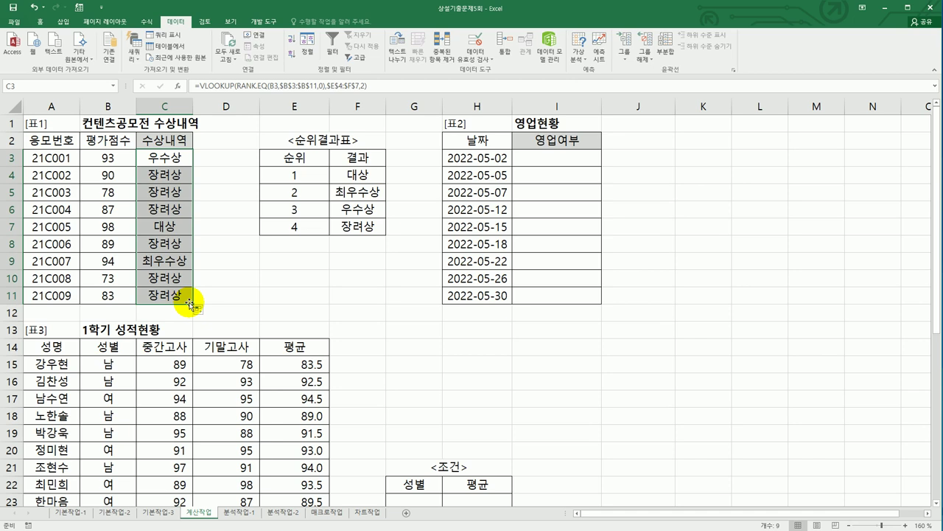
pyautogui.click(359, 195)
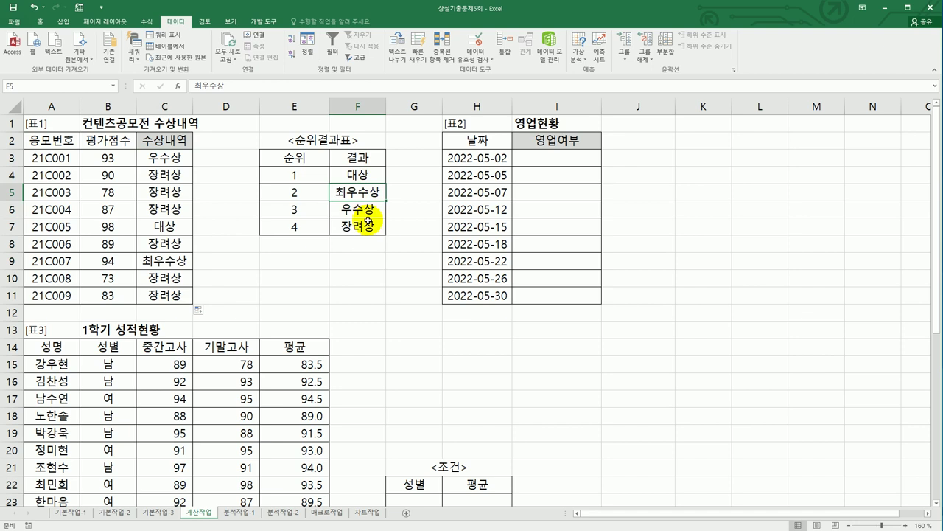
pyautogui.click(367, 213)
pyautogui.click(370, 228)
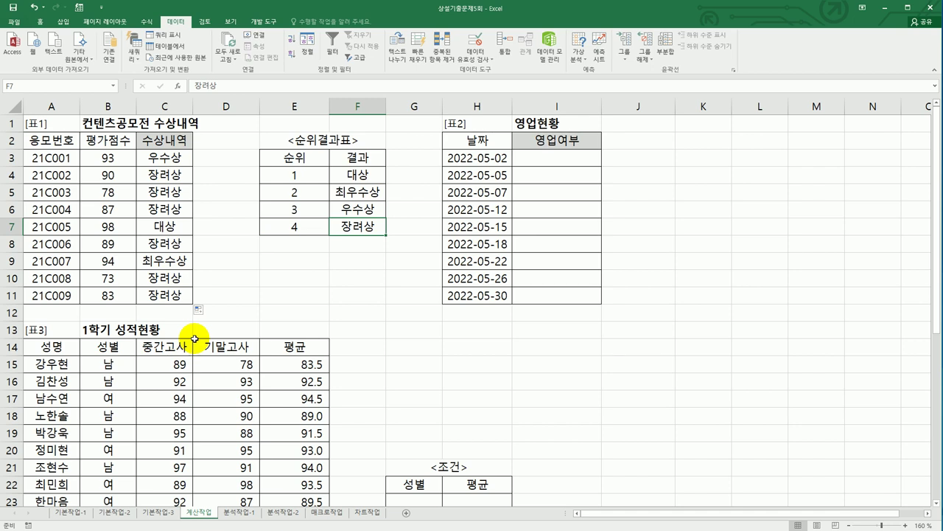
# Add FALSE as the range_lookup argument of the VLOOKUP formula in C3 for an exact match
pyautogui.click(184, 157)
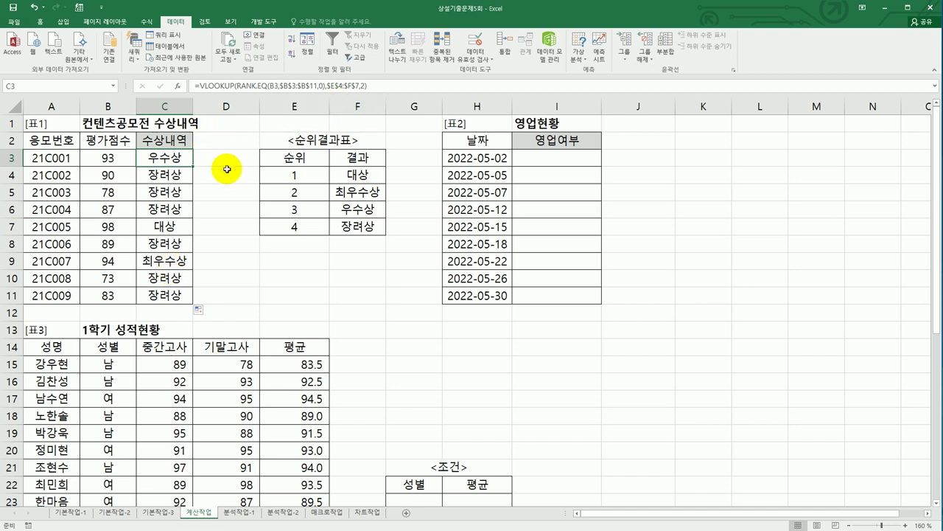
pyautogui.click(366, 86)
pyautogui.write(')')
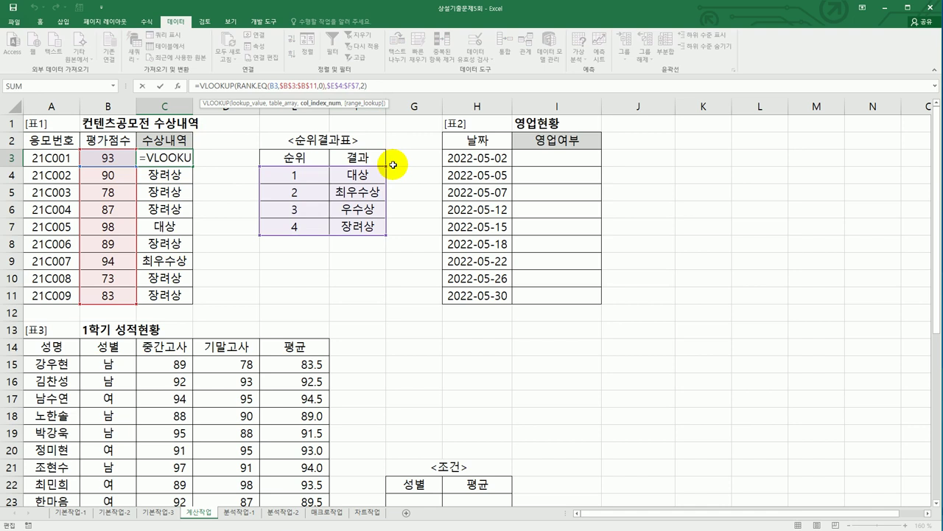
pyautogui.write(',')
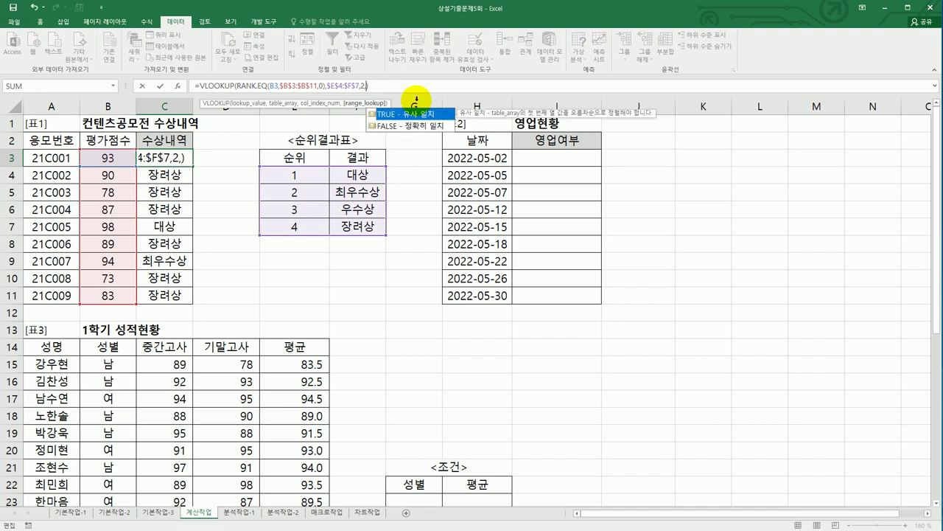
pyautogui.click(416, 129)
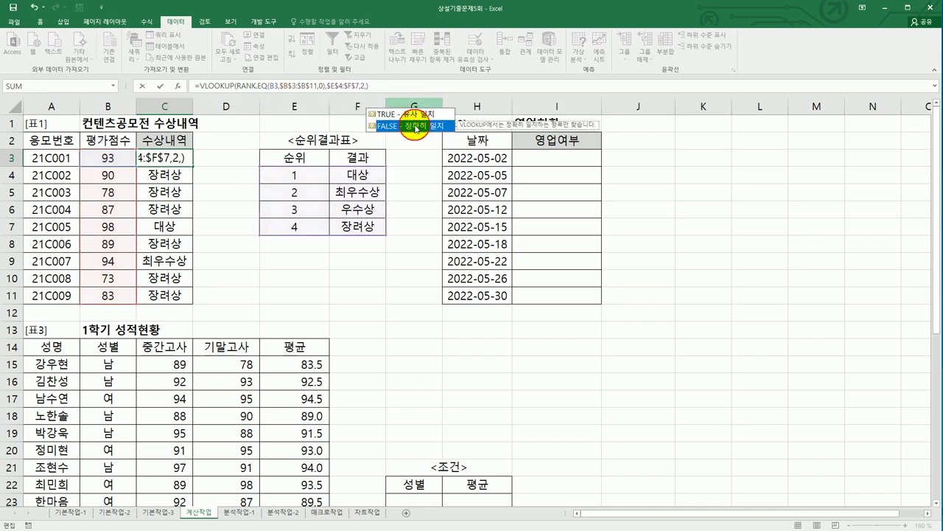
pyautogui.doubleClick(417, 129)
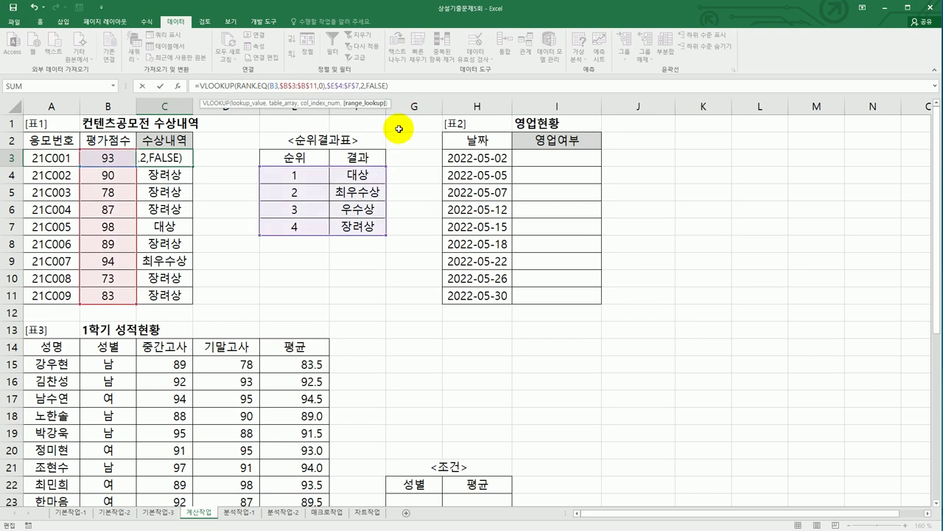
pyautogui.press('Return')
# Fill the exact-match VLOOKUP formula from C3 down to C11
pyautogui.click(185, 156)
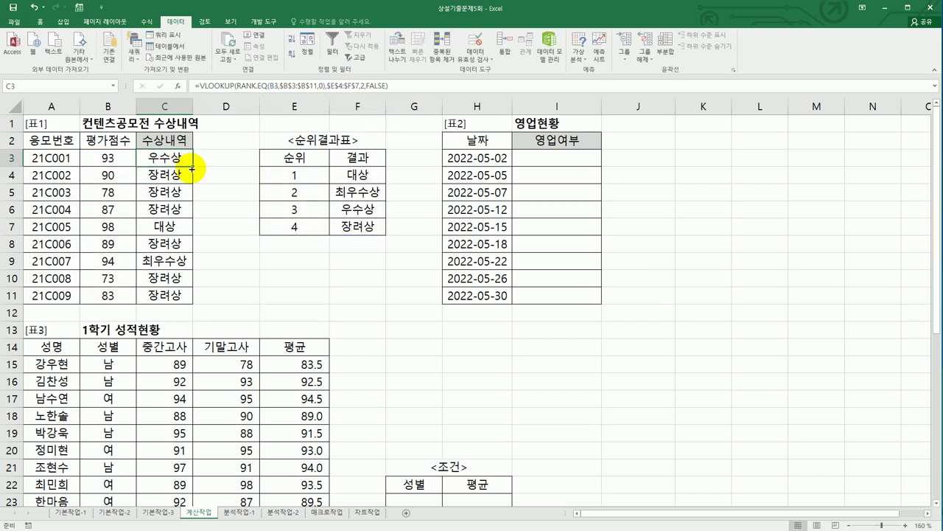
pyautogui.moveTo(193, 166); pyautogui.dragTo(193, 300)
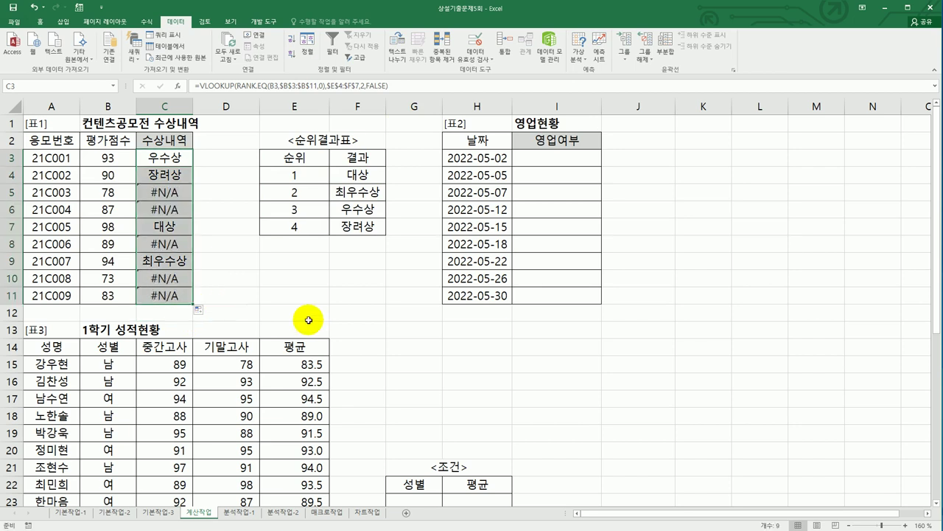
# Wrap the VLOOKUP formula in C3 in IFERROR with an empty string "" as the value_if_error
pyautogui.click(160, 158)
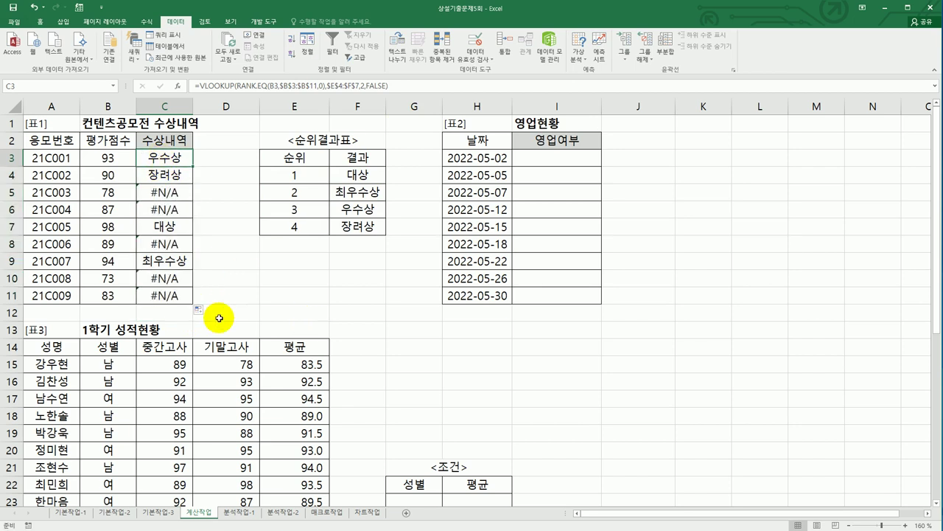
pyautogui.click(199, 86)
pyautogui.write('if')
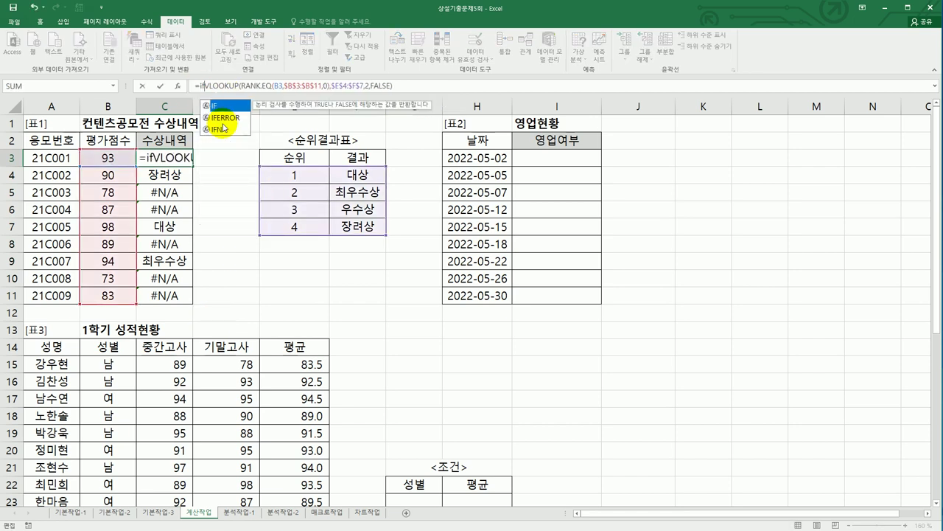
pyautogui.doubleClick(226, 118)
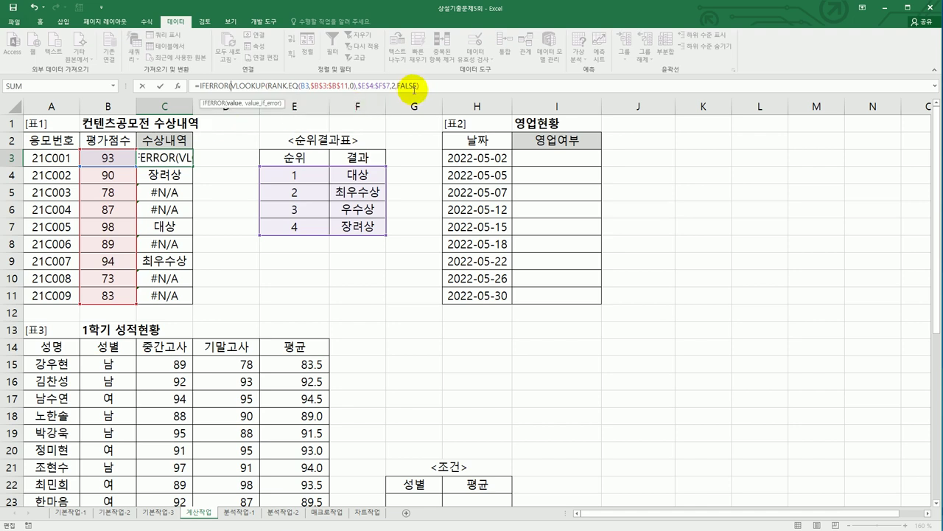
pyautogui.click(432, 86)
pyautogui.write(',')
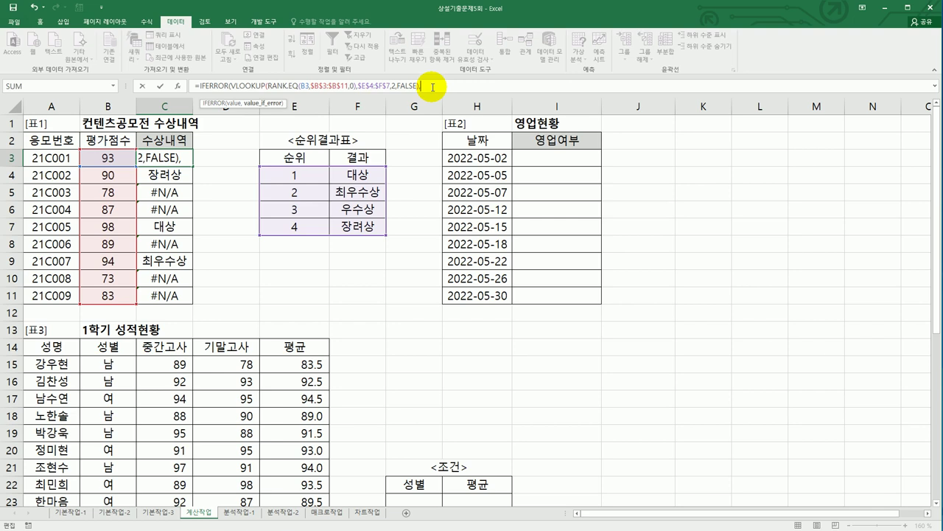
pyautogui.write('""')
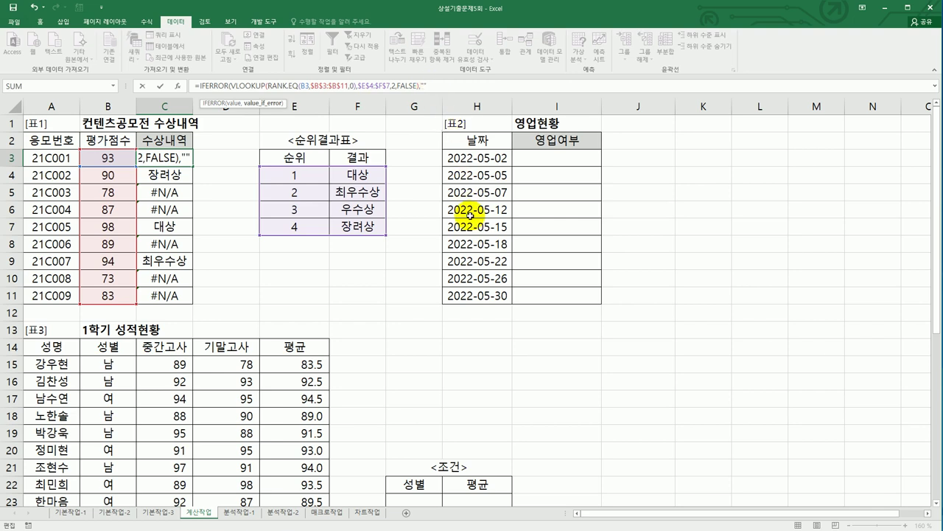
pyautogui.write(')')
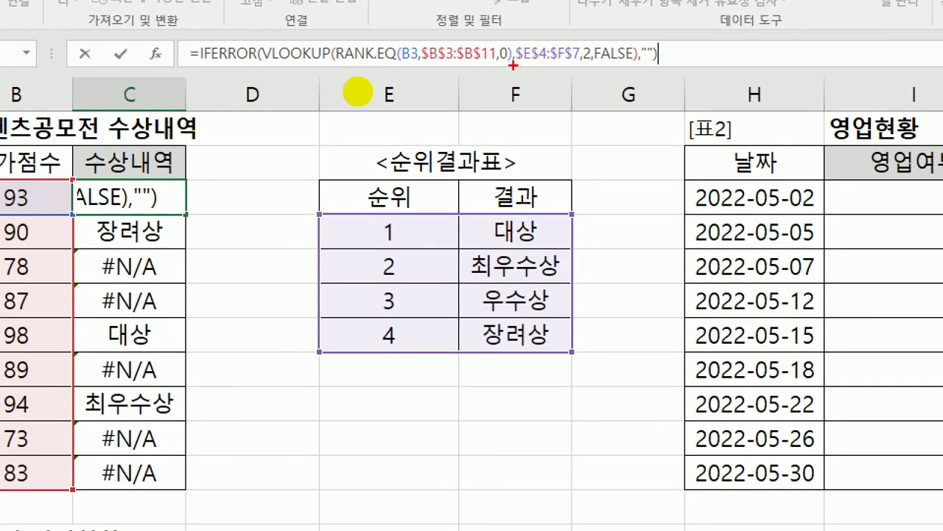
pyautogui.moveTo(594, 62); pyautogui.dragTo(635, 63)
pyautogui.moveTo(416, 230)
pyautogui.mouseDown()
pyautogui.moveTo(432, 270)
pyautogui.moveTo(417, 336)
pyautogui.mouseUp()
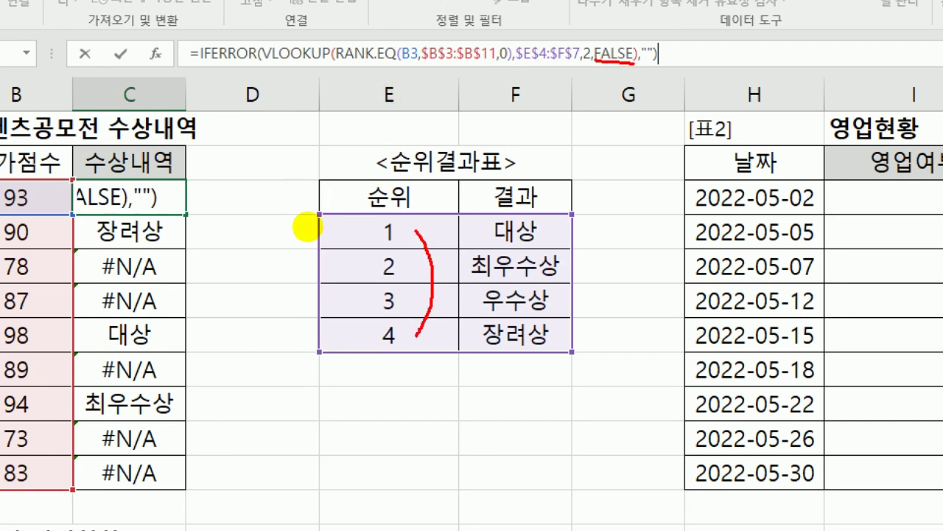
pyautogui.moveTo(104, 260); pyautogui.dragTo(158, 262)
pyautogui.moveTo(104, 316); pyautogui.dragTo(160, 315)
pyautogui.moveTo(184, 62); pyautogui.dragTo(261, 70)
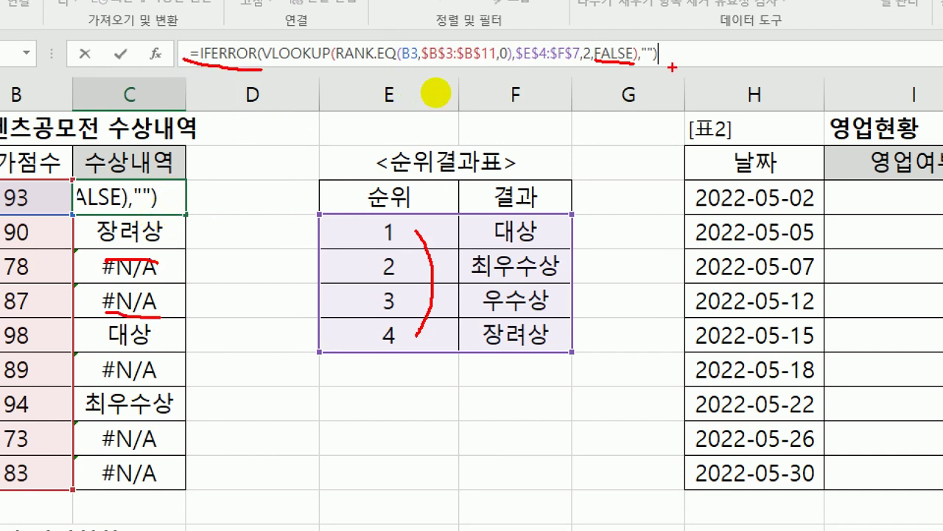
pyautogui.moveTo(651, 34); pyautogui.dragTo(658, 75)
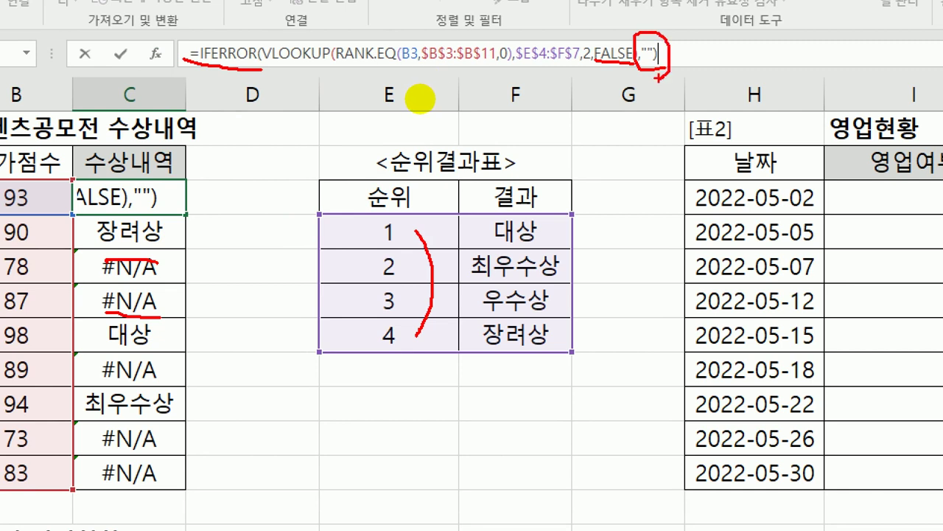
pyautogui.moveTo(277, 74); pyautogui.dragTo(623, 66)
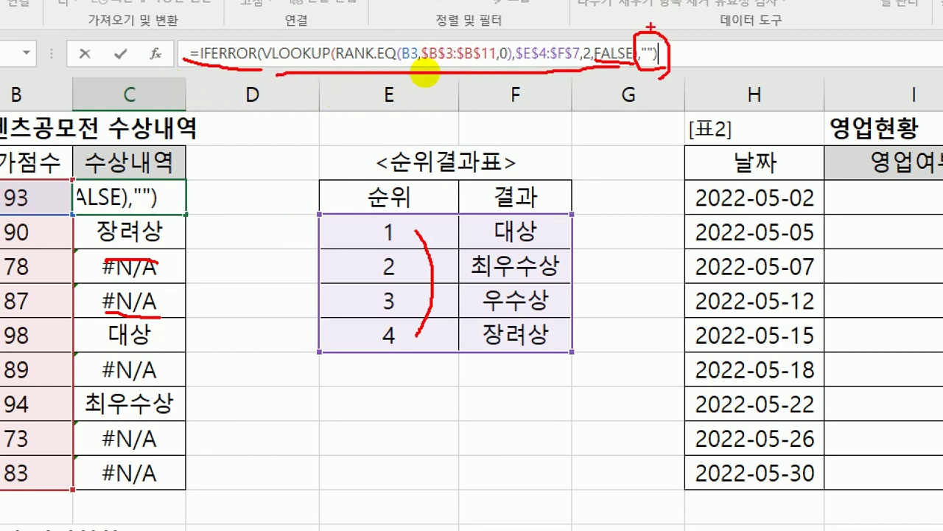
pyautogui.press('Escape')
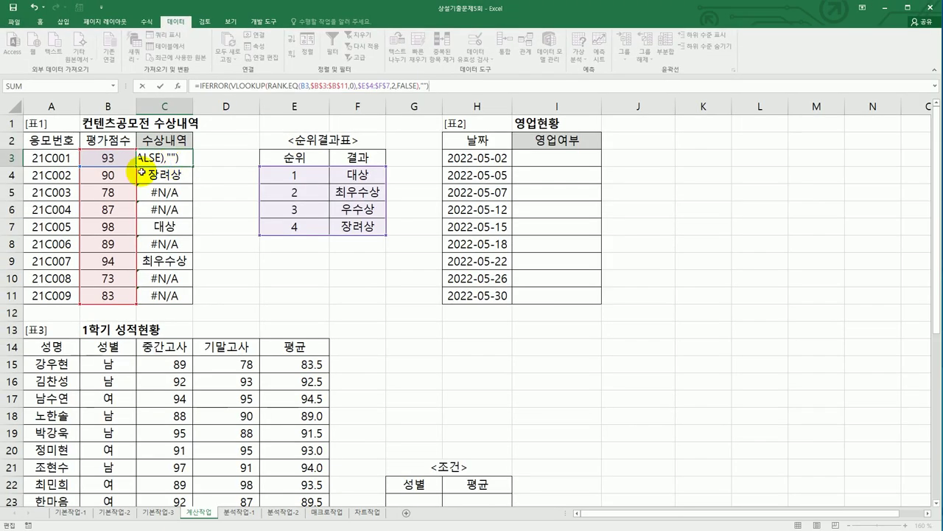
# Enter the IFERROR formula in C3 and fill it down through C11
pyautogui.hotkey('ctrl', 'Return')
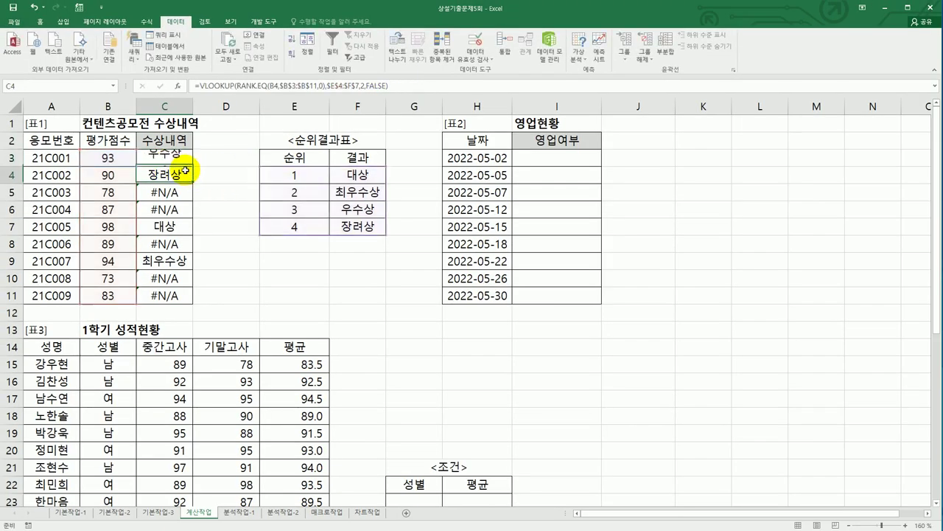
pyautogui.moveTo(191, 166); pyautogui.dragTo(192, 297)
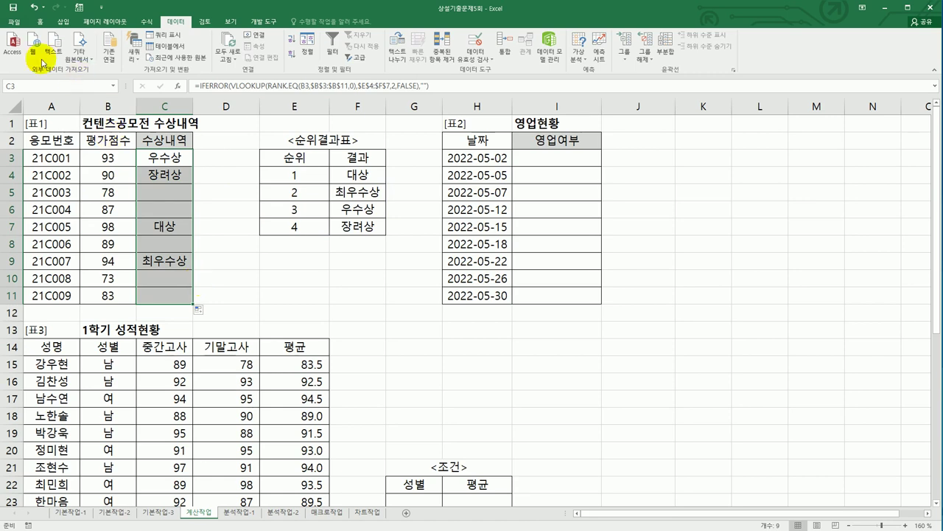
# Undo the IFERROR fill, the IFERROR edit in C3 and the fill of the exact-match formula
pyautogui.click(33, 9)
pyautogui.click(32, 9)
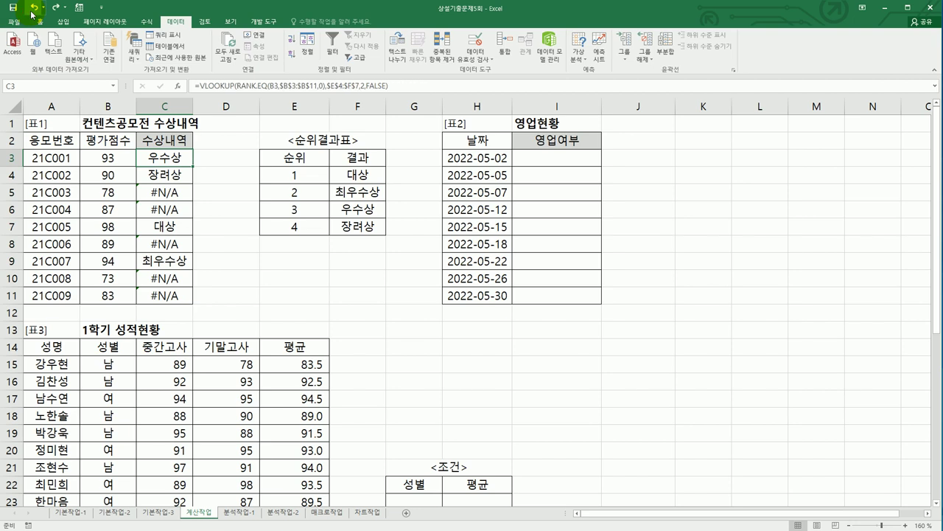
pyautogui.click(32, 8)
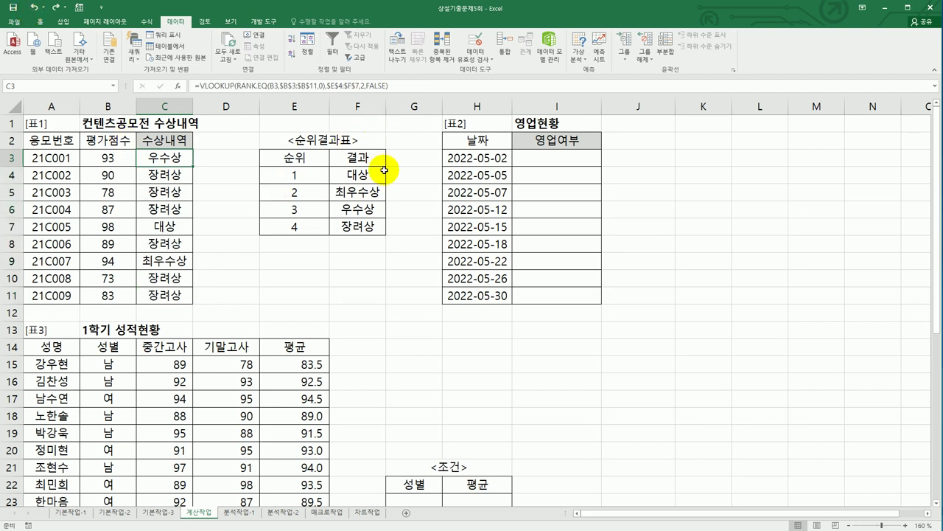
pyautogui.hotkey('ctrl', '1')
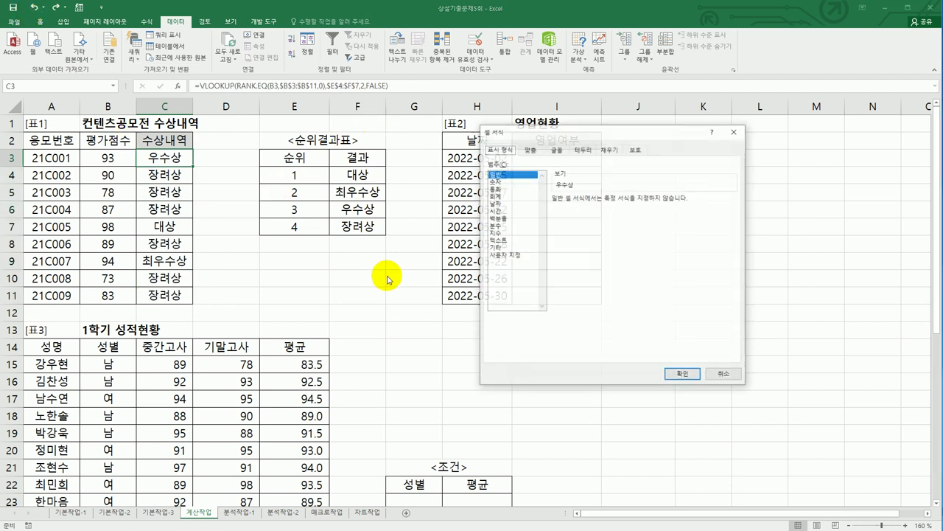
pyautogui.press('Escape')
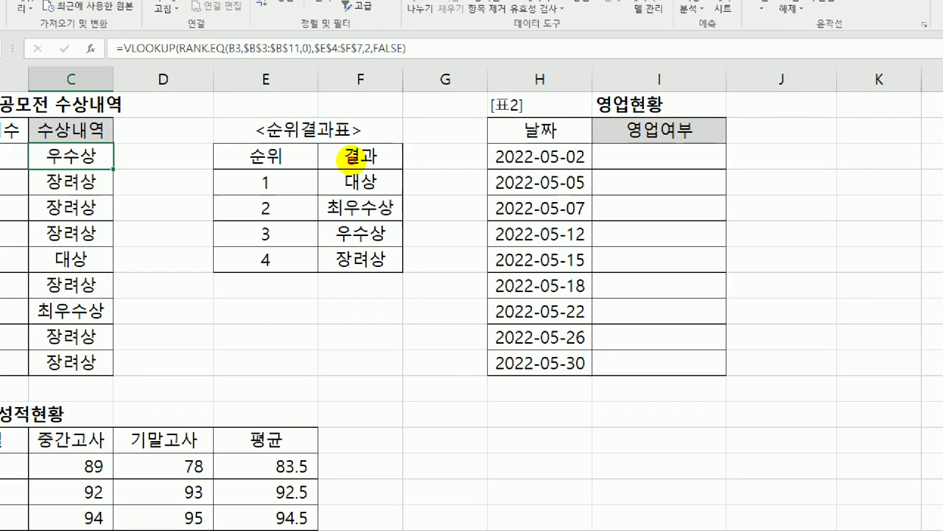
pyautogui.moveTo(129, 60); pyautogui.dragTo(404, 51)
pyautogui.moveTo(396, 237)
pyautogui.mouseDown()
pyautogui.moveTo(372, 267)
pyautogui.moveTo(335, 270)
pyautogui.moveTo(347, 249)
pyautogui.moveTo(395, 258)
pyautogui.mouseUp()
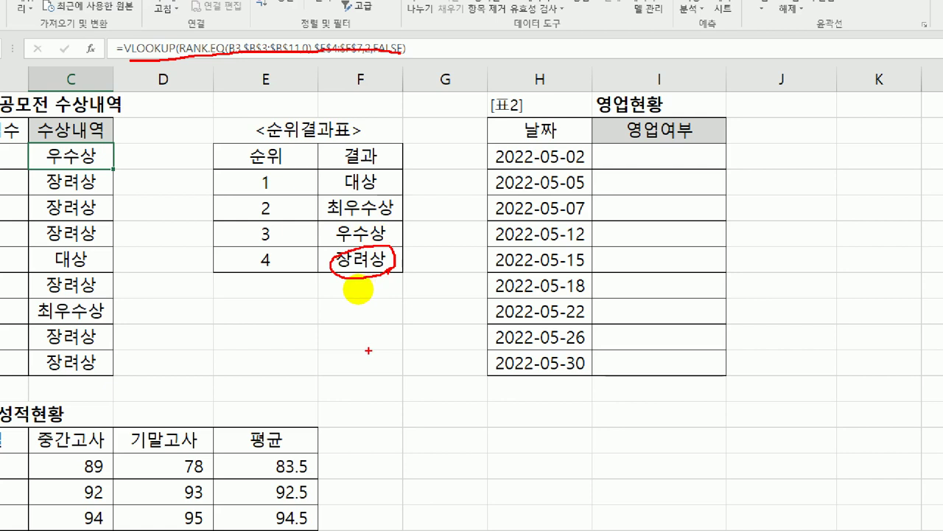
pyautogui.moveTo(107, 158)
pyautogui.mouseDown()
pyautogui.moveTo(120, 221)
pyautogui.moveTo(109, 376)
pyautogui.mouseUp()
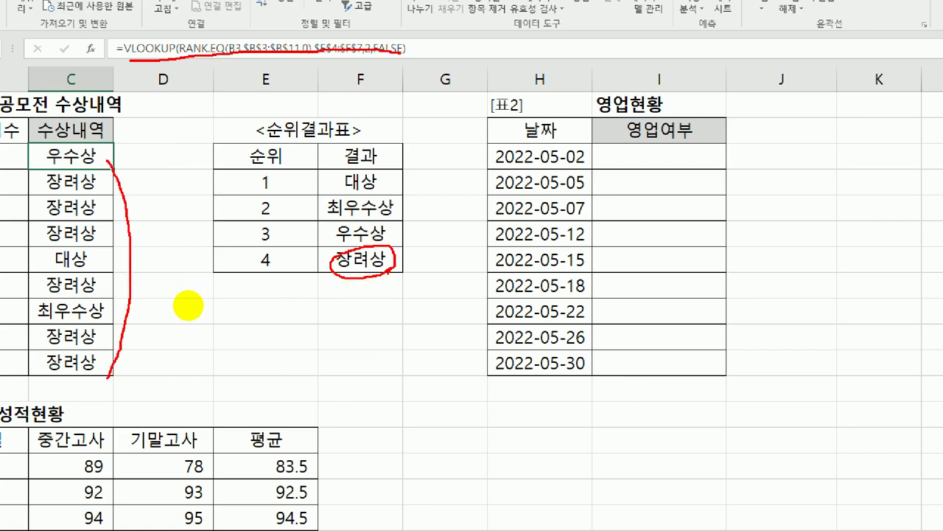
pyautogui.press('Escape')
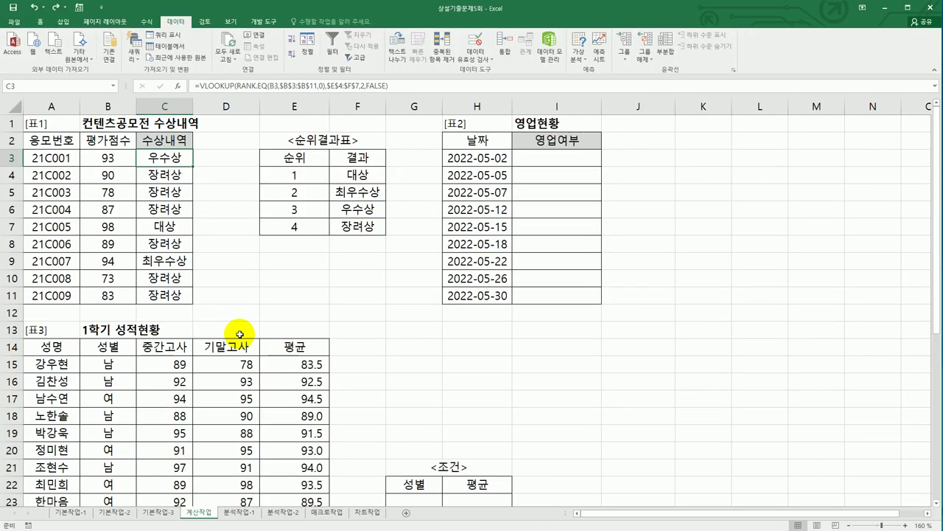
# Enter =WEEKDAY(H3,1) in the first 영업여부 cell, I3, using the return type that numbers Sunday as 1
pyautogui.click(549, 162)
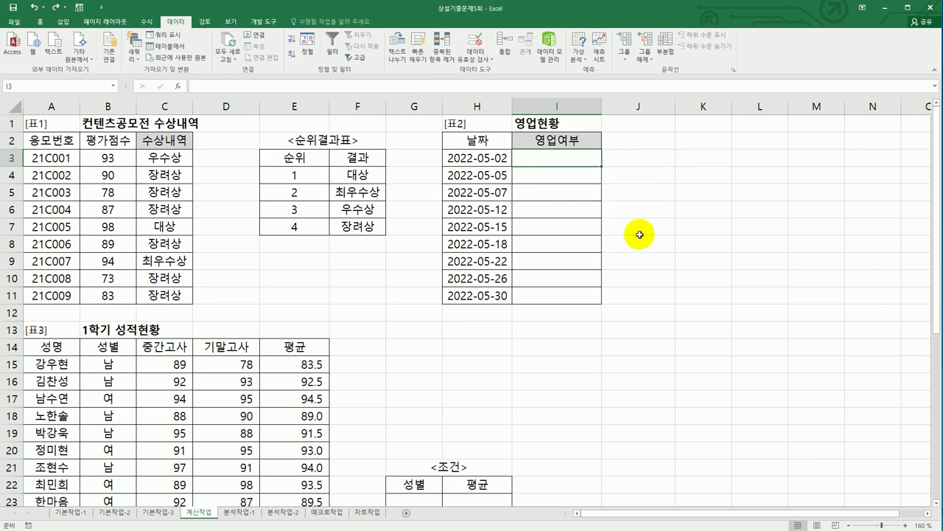
pyautogui.write('=w')
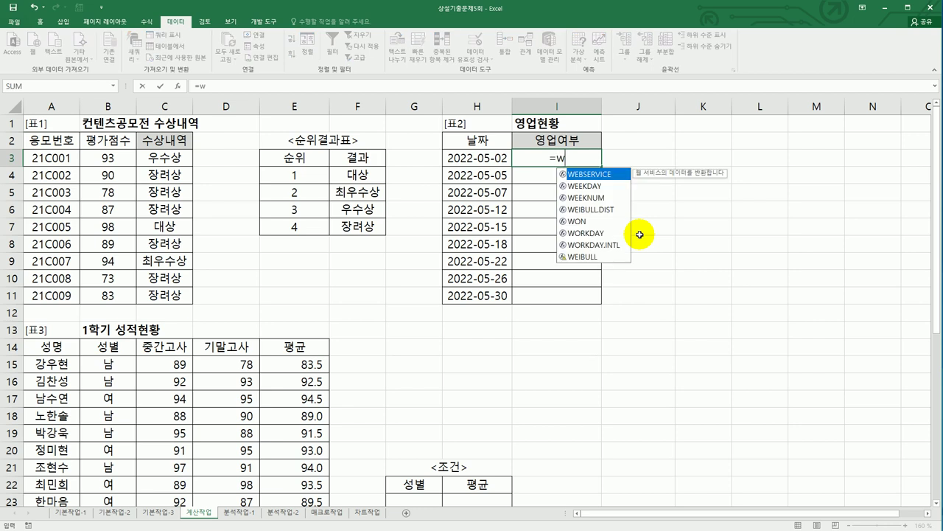
pyautogui.press('Down')
pyautogui.press('Tab')
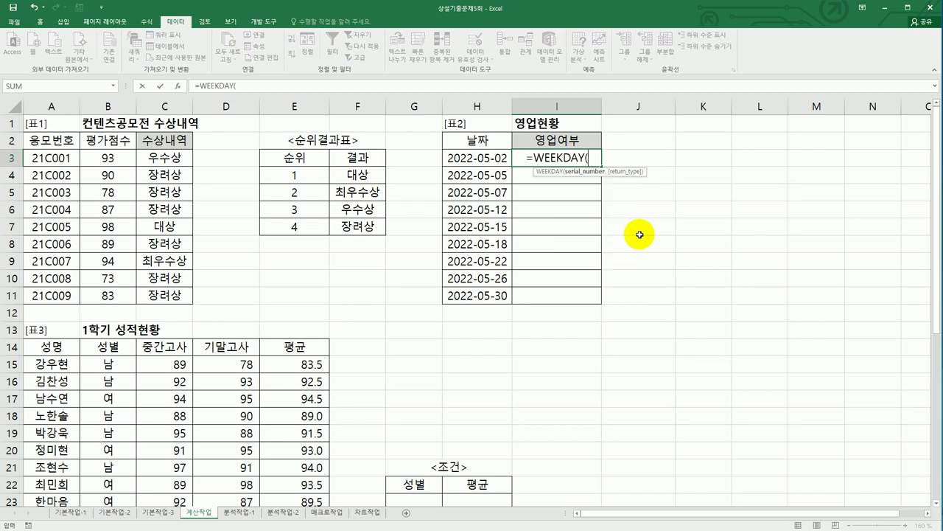
pyautogui.click(493, 158)
pyautogui.write(',')
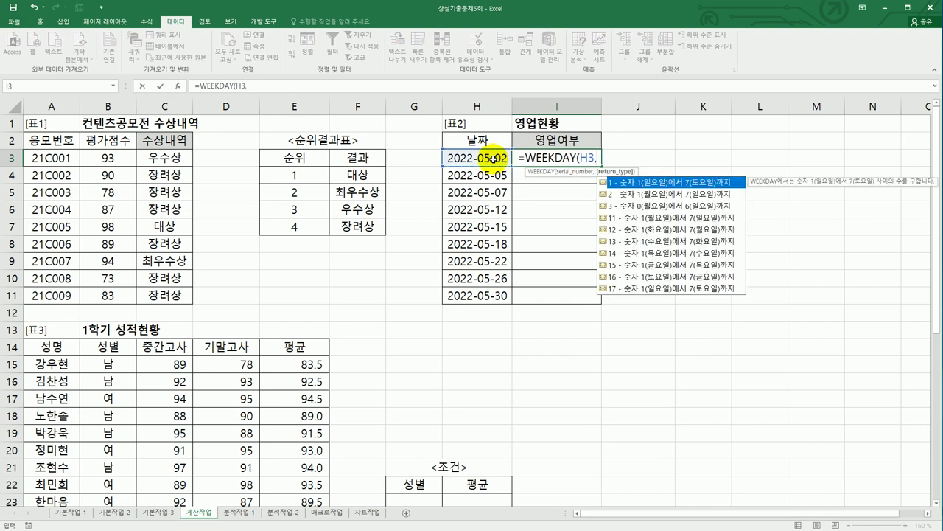
pyautogui.doubleClick(646, 184)
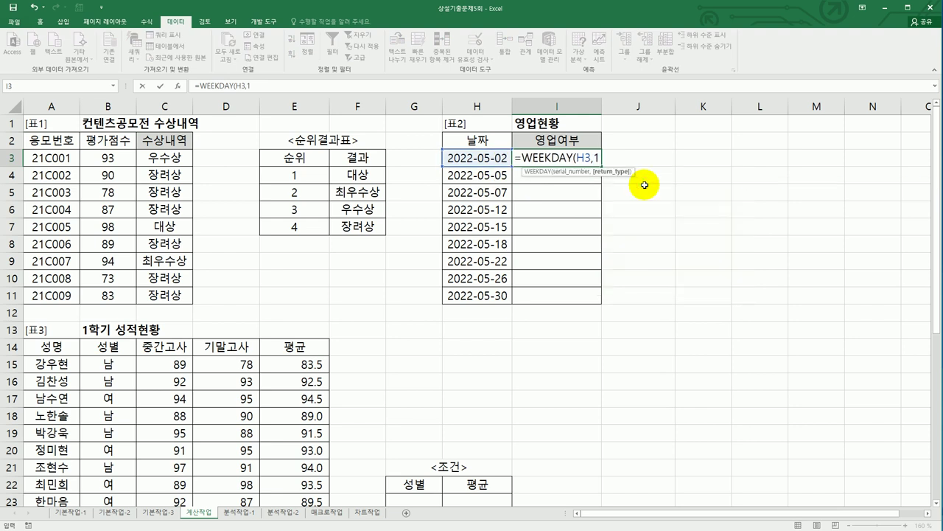
pyautogui.write(')')
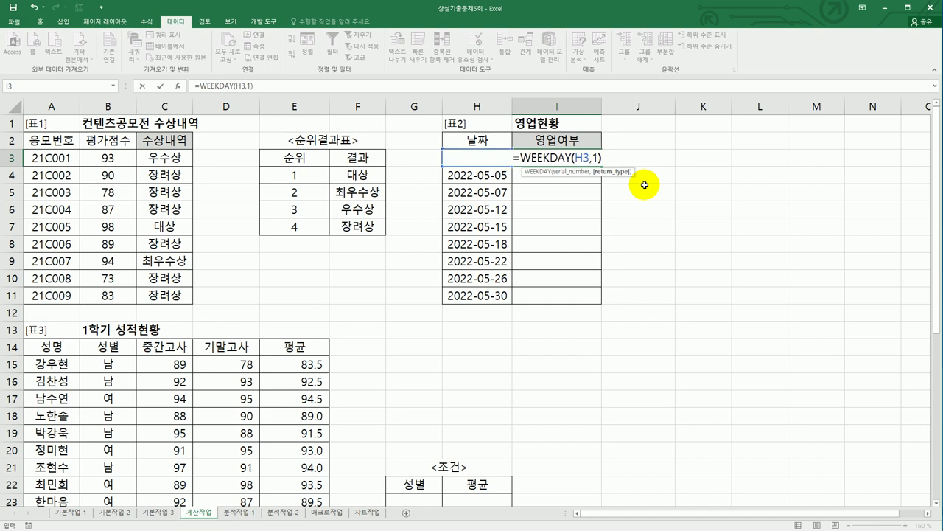
pyautogui.press('Return')
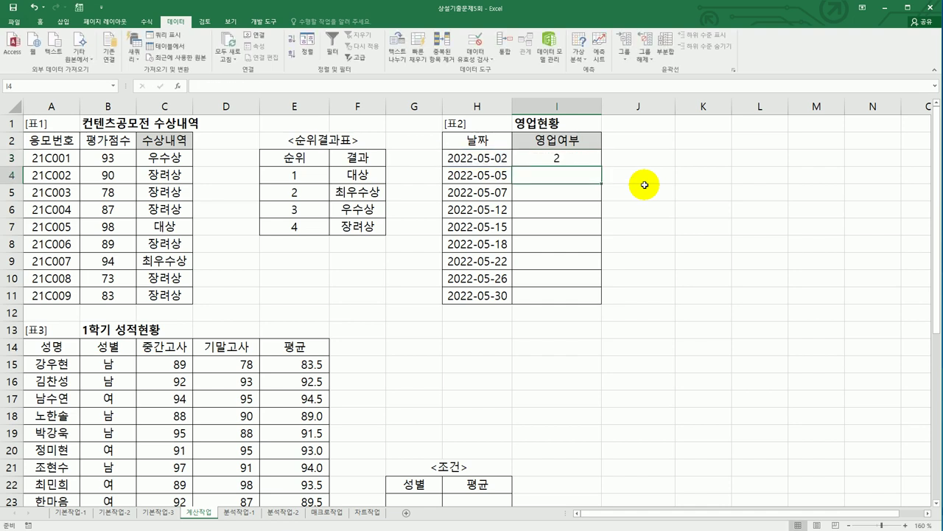
# Fill the WEEKDAY formula from I3 down to I11 to check the weekday numbers
pyautogui.click(594, 156)
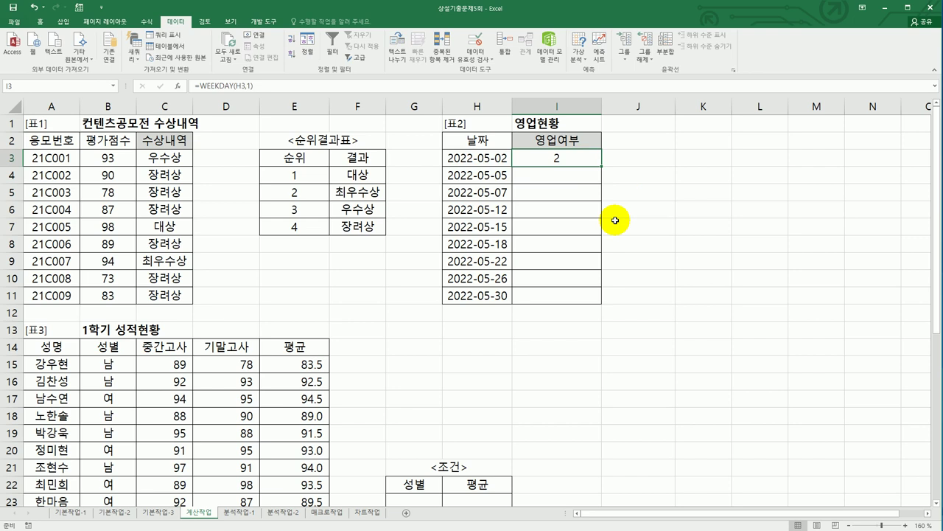
pyautogui.moveTo(602, 167); pyautogui.dragTo(584, 303)
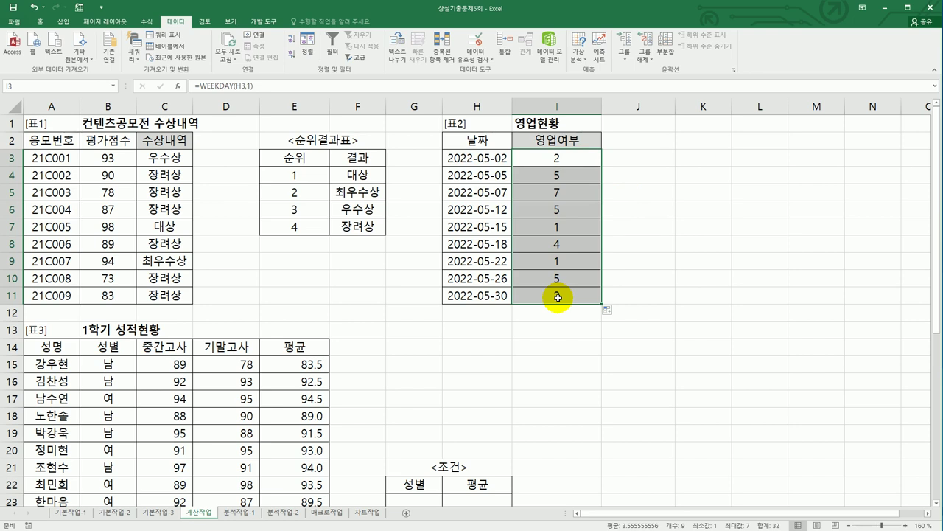
pyautogui.click(557, 158)
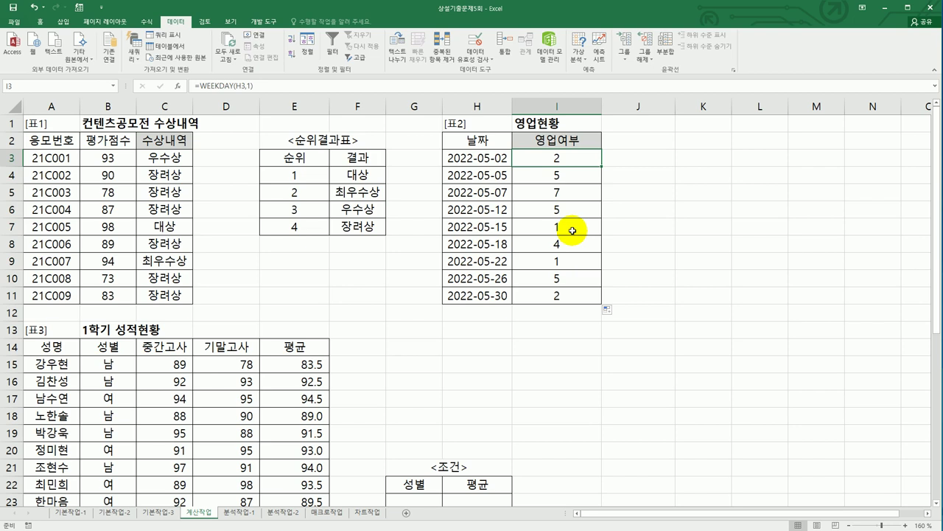
# Wrap the WEEKDAY formula in I3 in an IF function with the logical test WEEKDAY(H3,1)=1
pyautogui.doubleClick(535, 159)
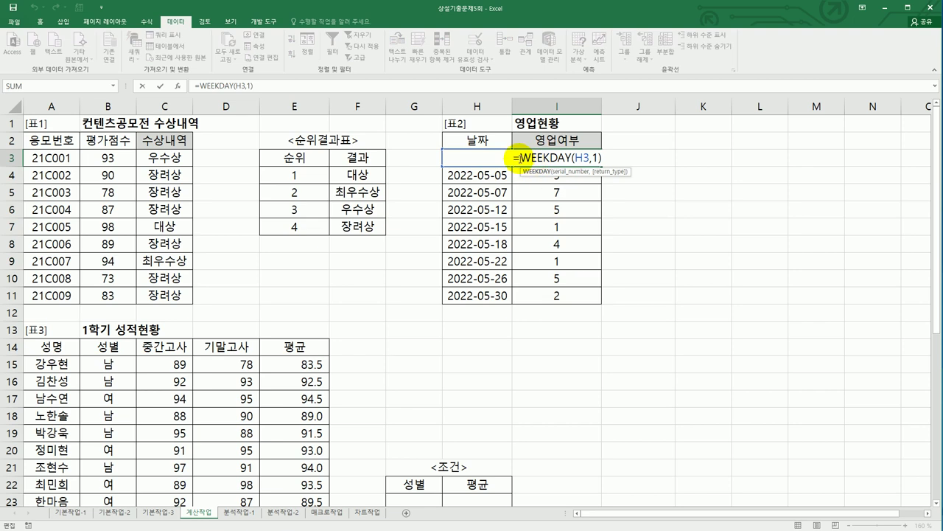
pyautogui.press('Left')
pyautogui.press('Left')
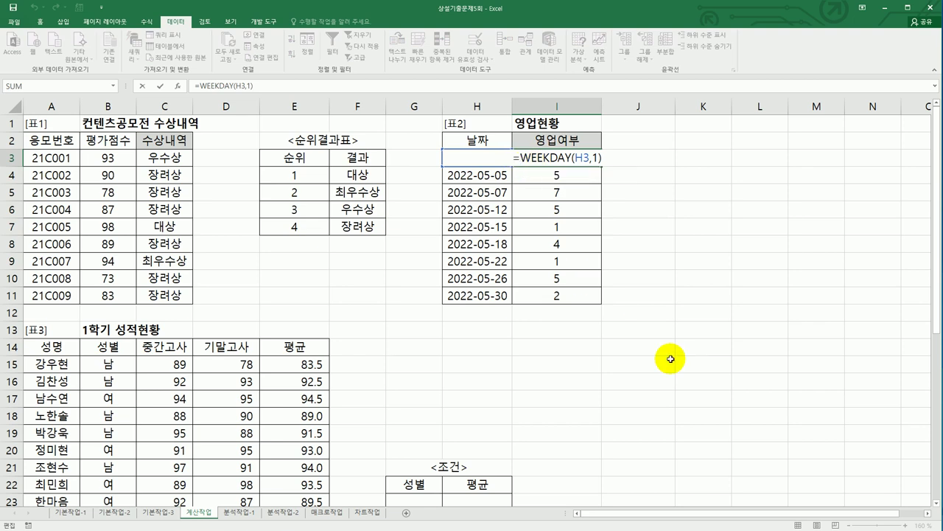
pyautogui.write('if')
pyautogui.press('Tab')
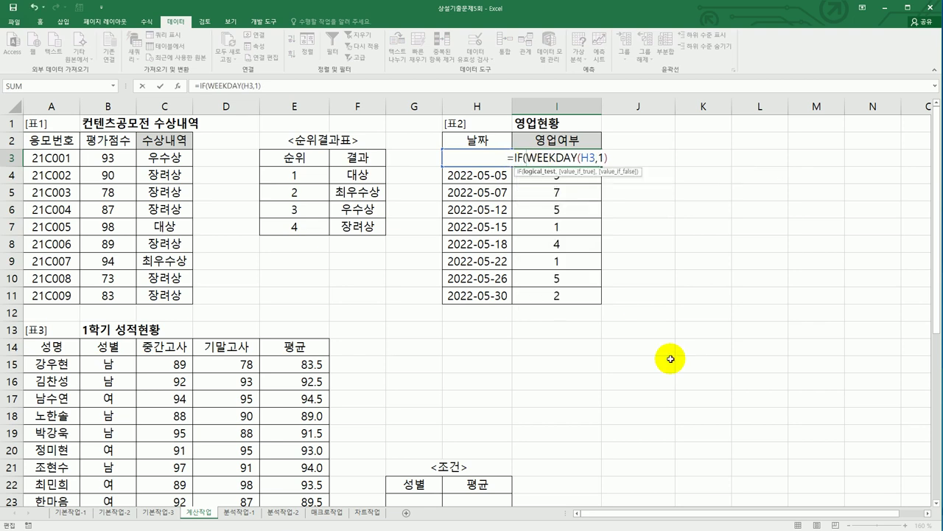
pyautogui.click(622, 154)
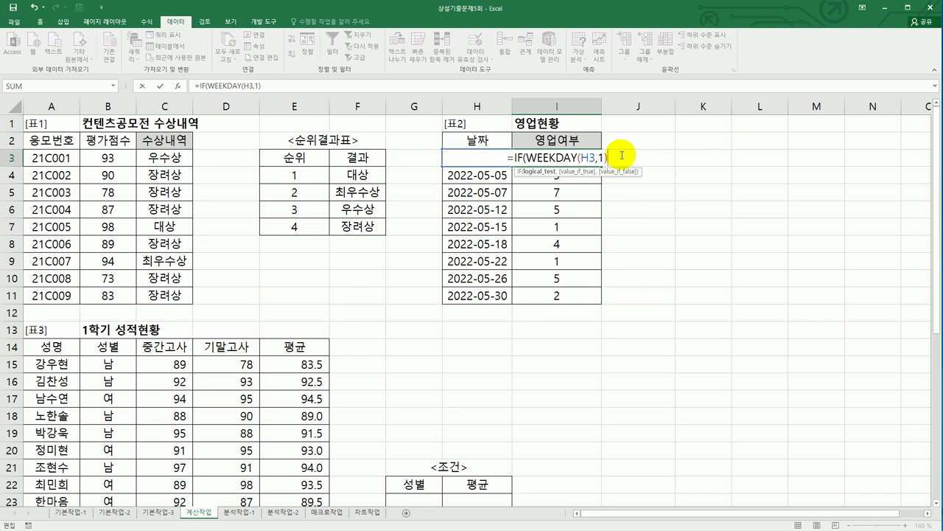
pyautogui.write('=')
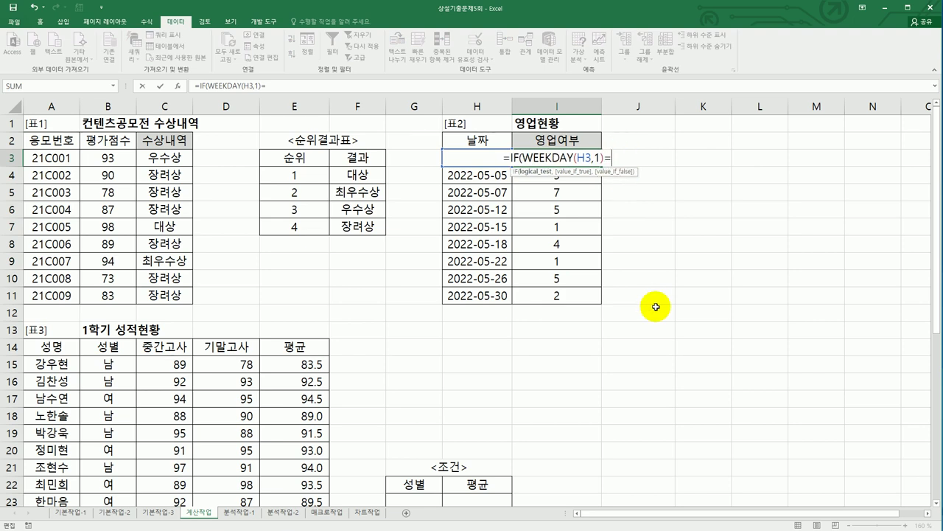
pyautogui.write('1,"')
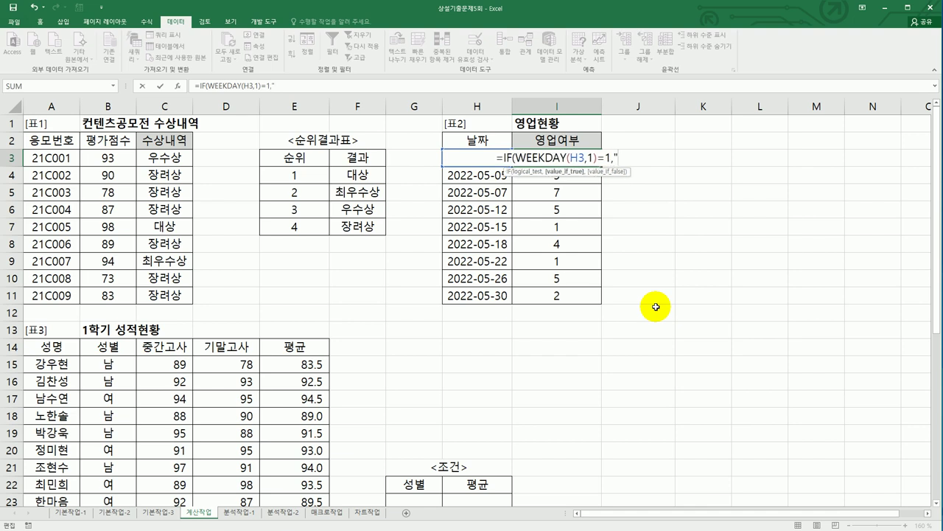
# Complete the IF in I3 with "휴업" as value_if_true and "영업" as value_if_false
pyautogui.write('gb')
pyautogui.press('BackSpace')
pyautogui.press('BackSpace')
pyautogui.write('휴어",')
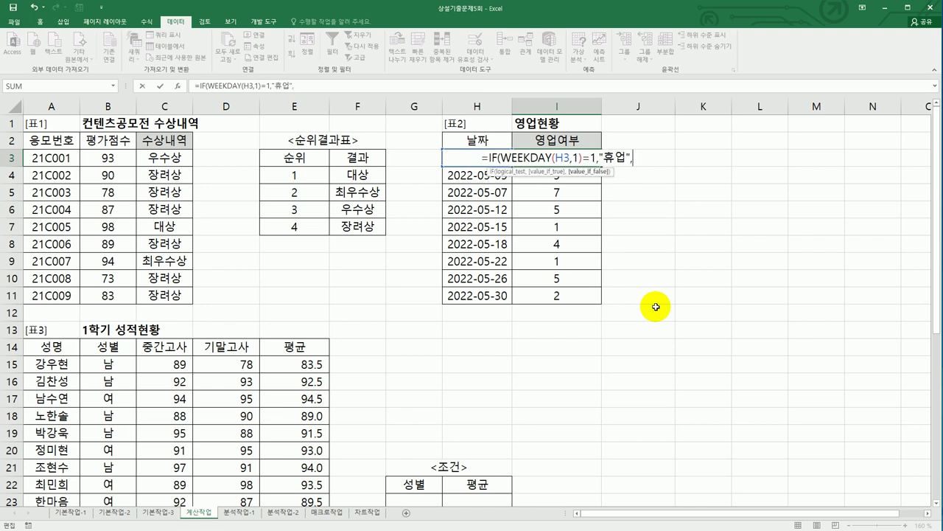
pyautogui.write('"영업')
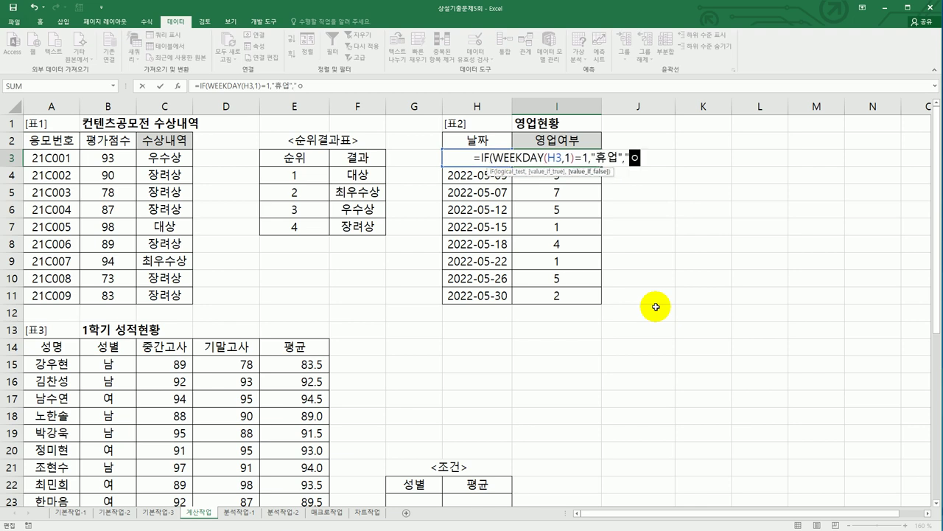
pyautogui.write('")')
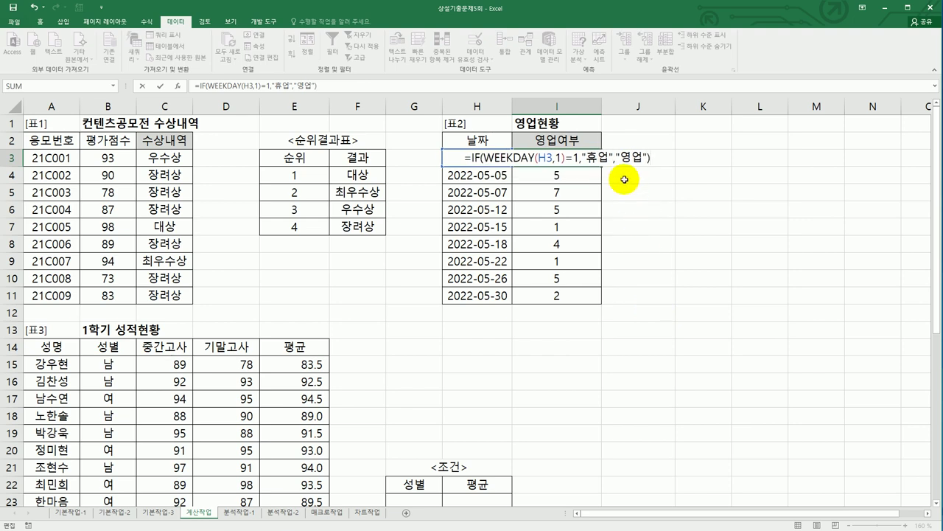
# Review the IF function's arguments for I3 and accept the formula
pyautogui.click(620, 157)
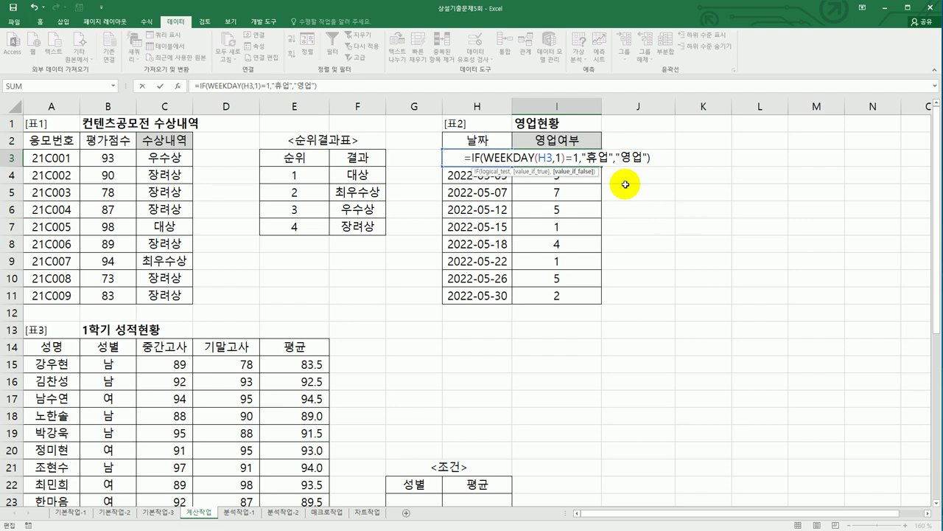
pyautogui.click(177, 87)
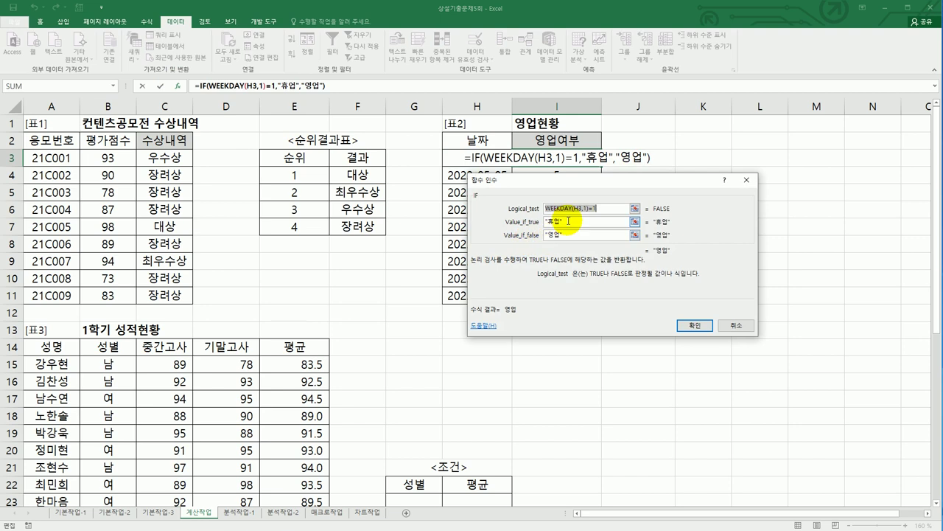
pyautogui.click(569, 220)
pyautogui.click(569, 236)
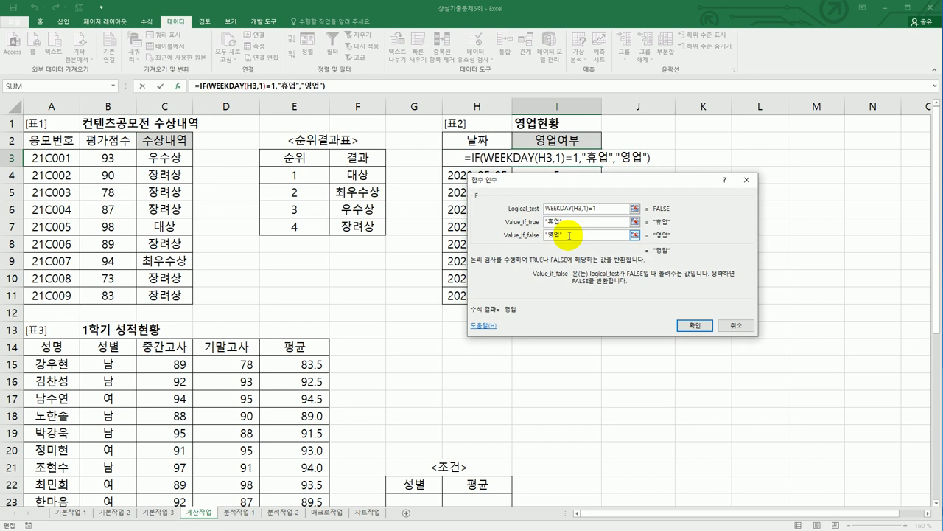
pyautogui.click(689, 326)
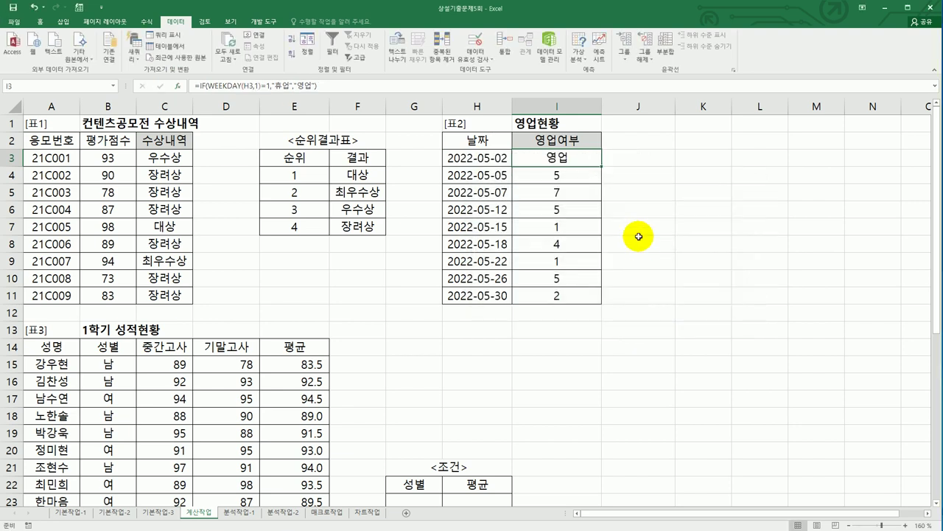
# Fill the IF formula from I3 down to I11 and review the WEEKDAY part of I3's formula
pyautogui.moveTo(601, 167); pyautogui.dragTo(598, 301)
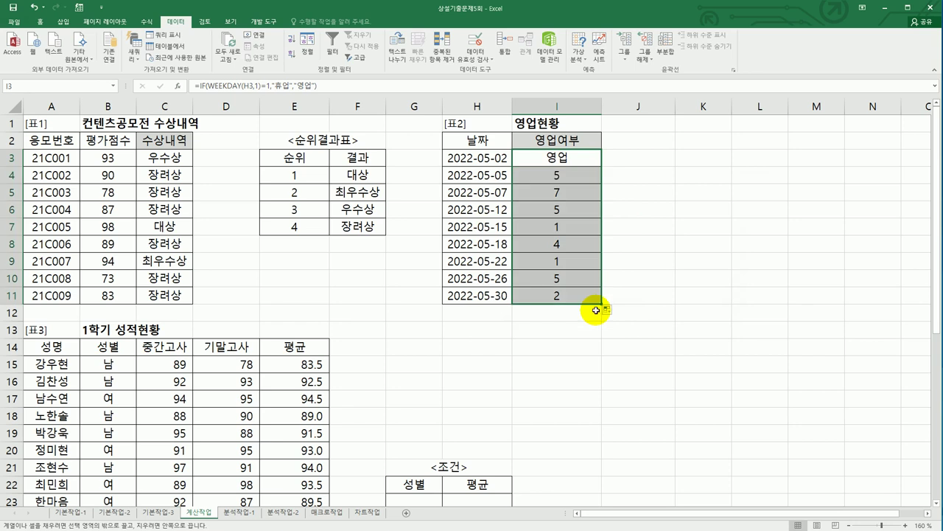
pyautogui.click(585, 157)
pyautogui.doubleClick(579, 157)
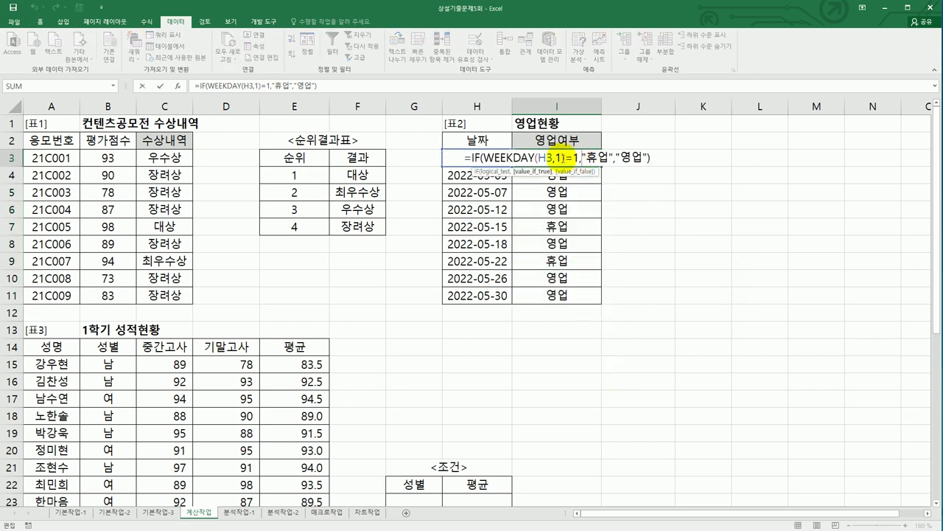
pyautogui.click(564, 158)
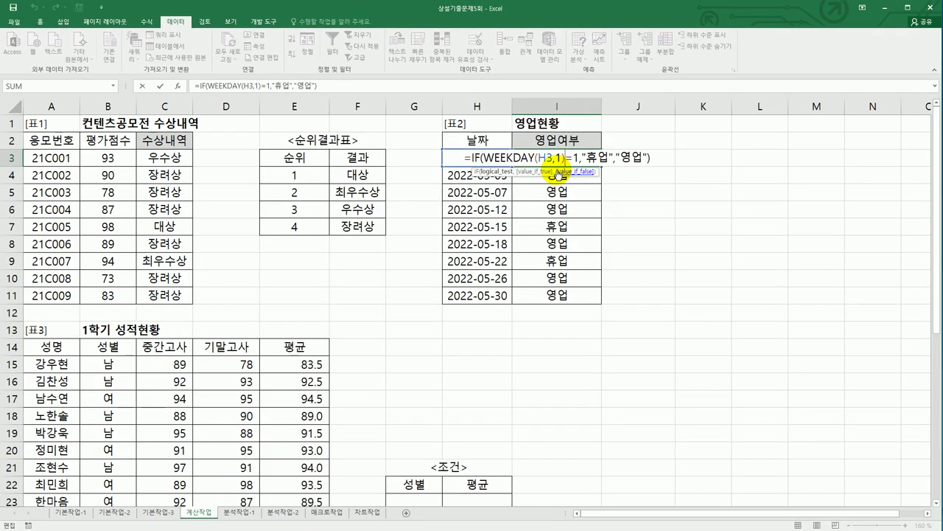
pyautogui.hotkey('ctrl', 'Return')
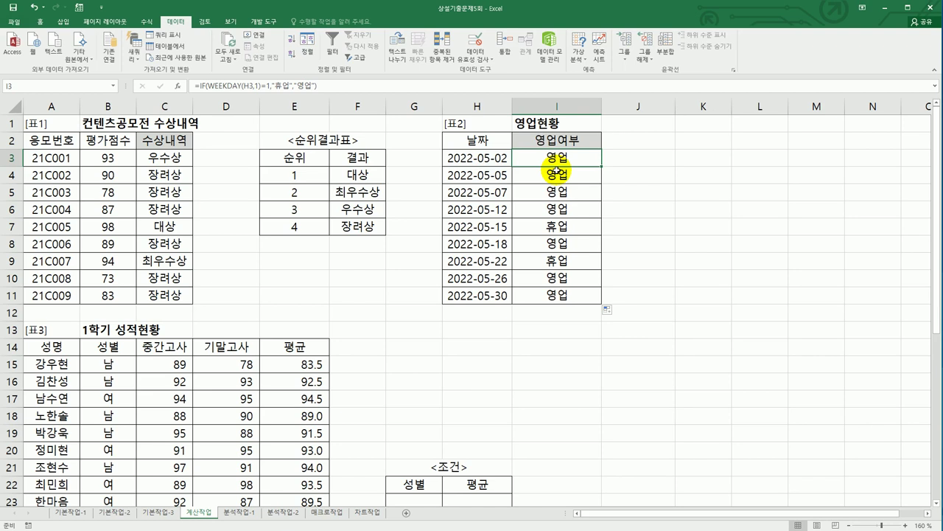
# Copy 여 from B17 into the 성별 criterion cell G23 of the 조건 table and select the 평균 criterion cell H23
pyautogui.scroll(-3, 497, 327)
pyautogui.scroll(-1, 497, 326)
pyautogui.click(322, 314)
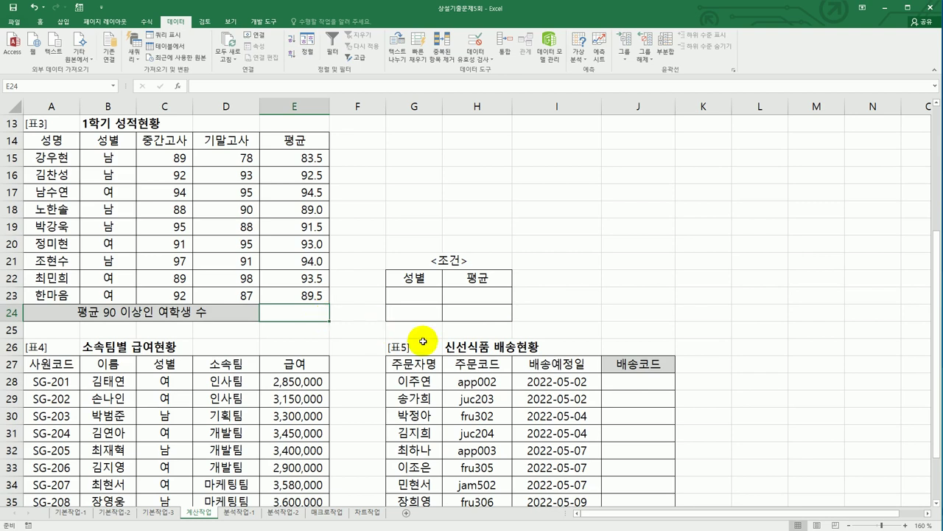
pyautogui.moveTo(414, 279); pyautogui.dragTo(474, 316)
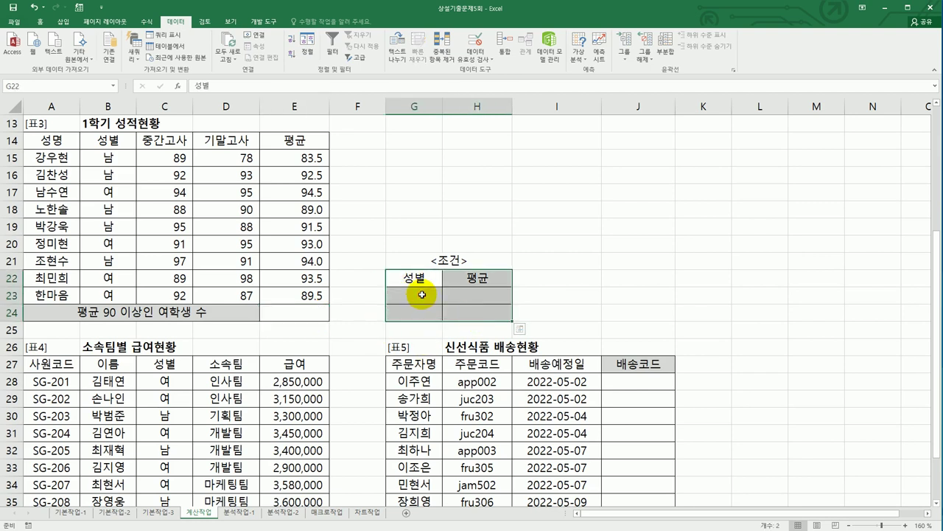
pyautogui.click(418, 292)
pyautogui.click(114, 191)
pyautogui.hotkey('ctrl', 'c')
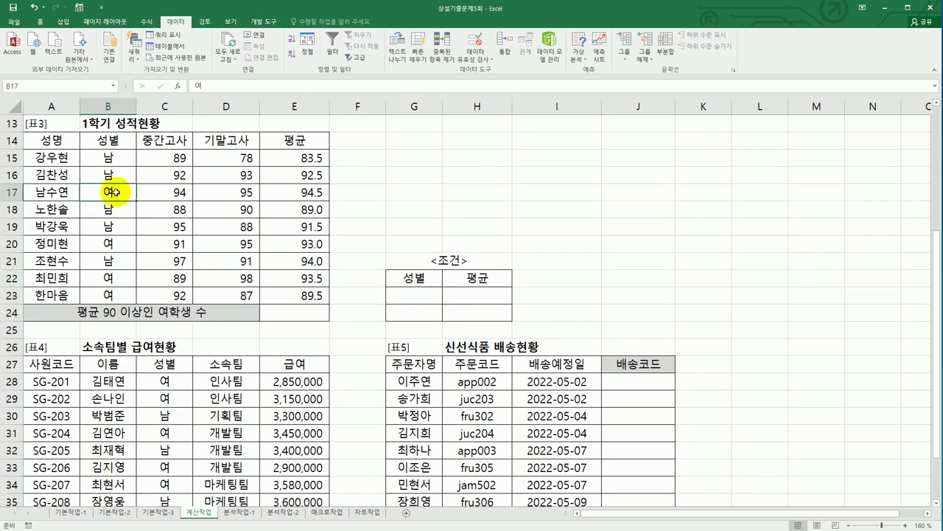
pyautogui.click(406, 295)
pyautogui.hotkey('ctrl', 'v')
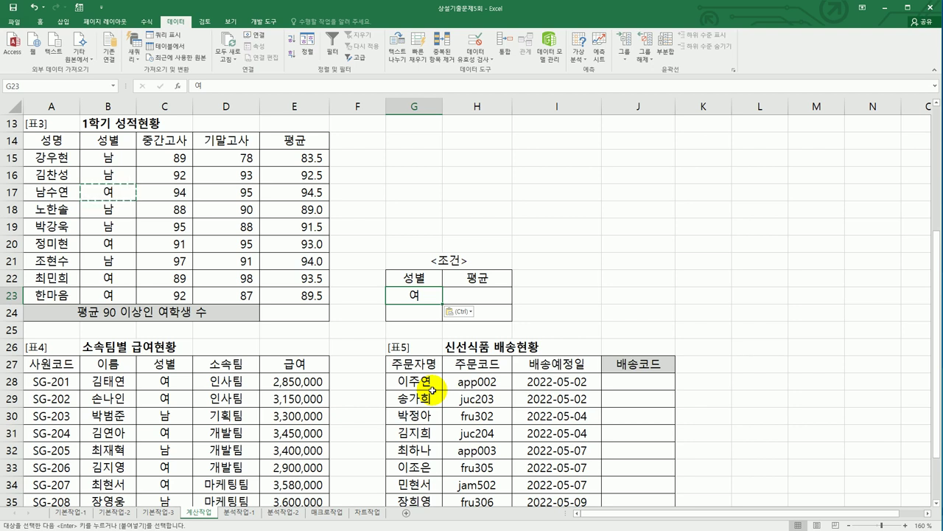
pyautogui.click(476, 295)
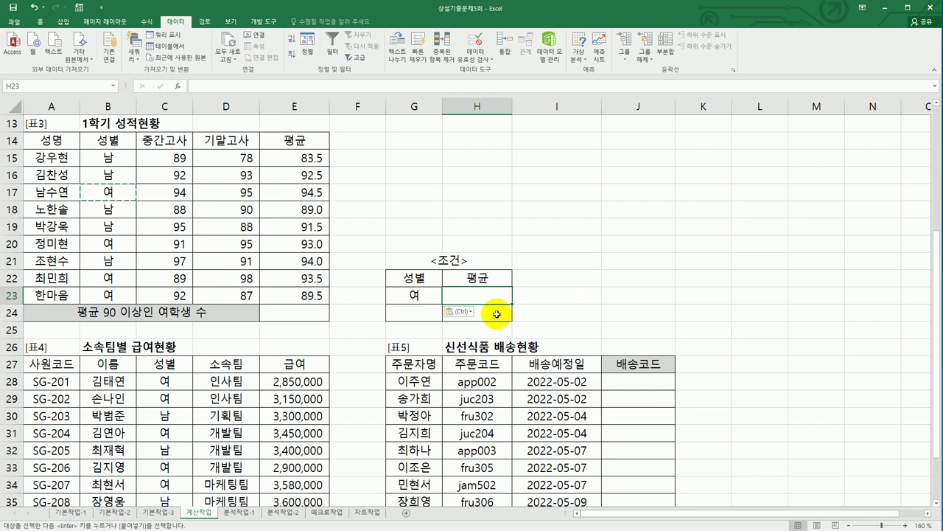
# Enter >=90 as the 평균 criterion in H23 and check the completed criteria range G22:H23
pyautogui.moveTo(417, 312); pyautogui.dragTo(466, 315)
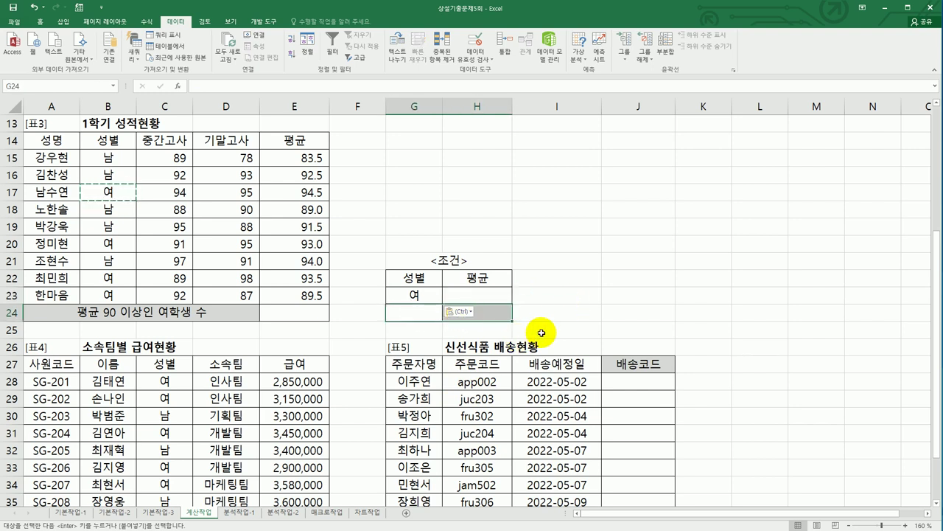
pyautogui.moveTo(418, 295); pyautogui.dragTo(464, 295)
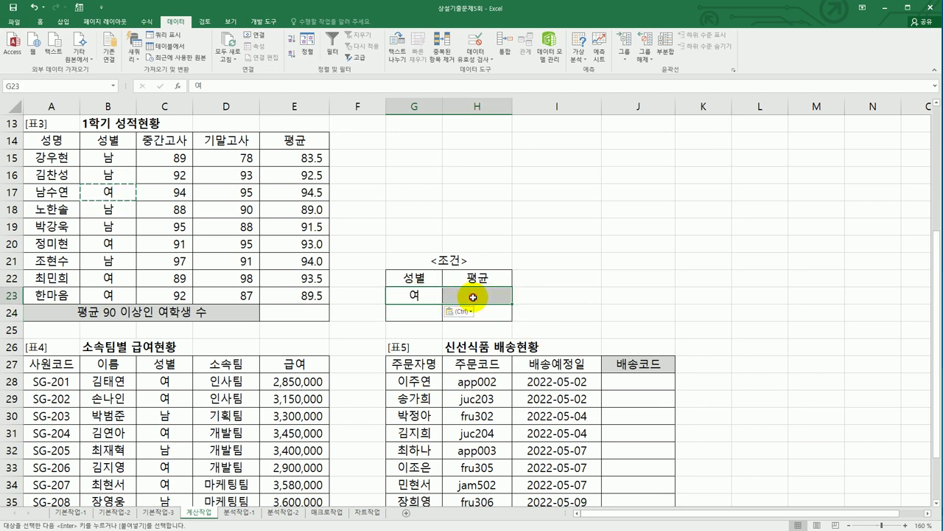
pyautogui.click(474, 295)
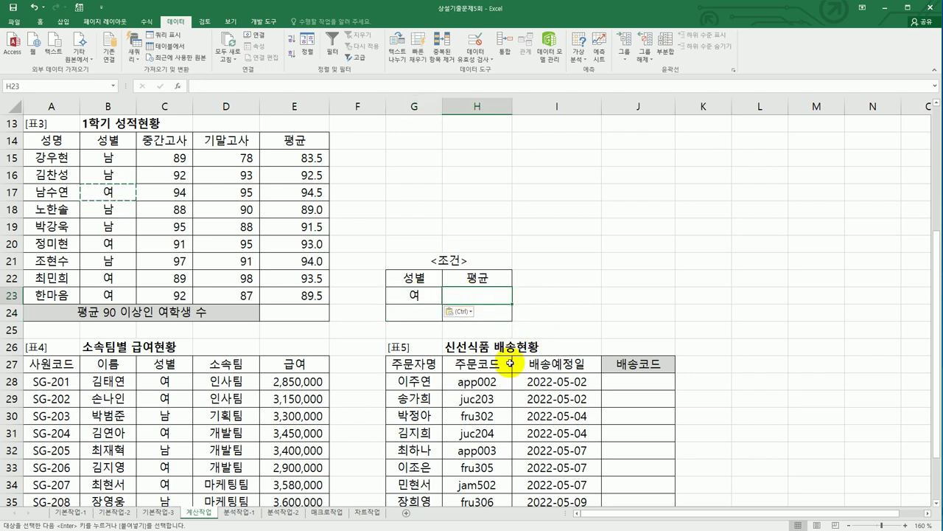
pyautogui.write('>=')
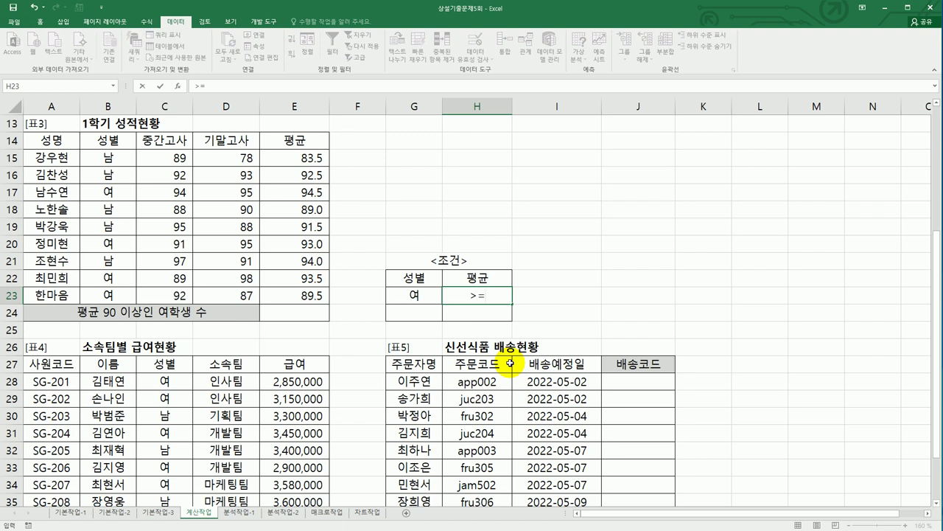
pyautogui.write('90')
pyautogui.press('Return')
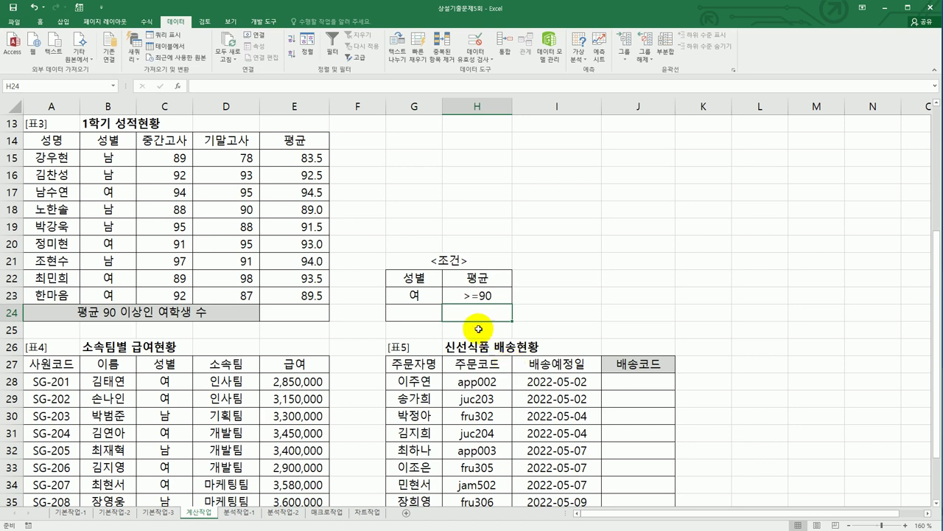
pyautogui.moveTo(427, 277); pyautogui.dragTo(486, 296)
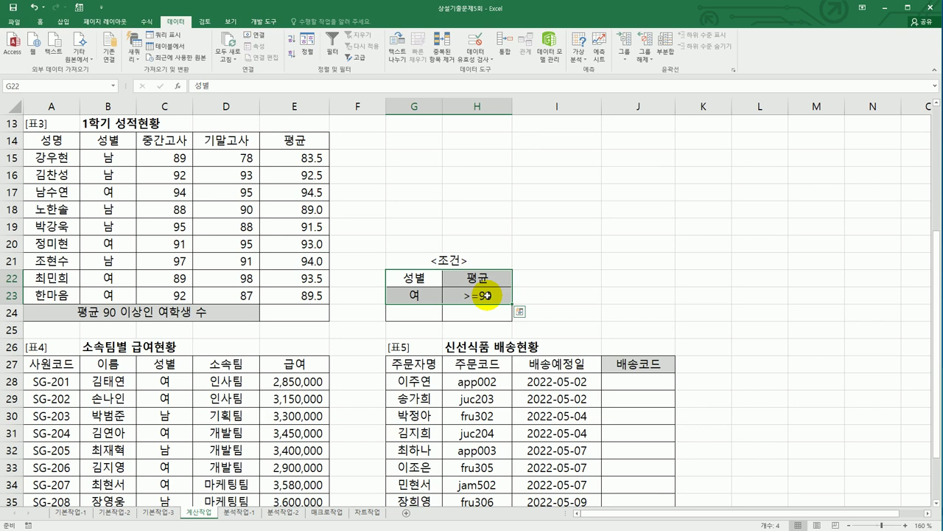
# Start a DCOUNTA formula in the 평균 90 이상인 여학생 수 cell E24 and open its function arguments
pyautogui.click(326, 311)
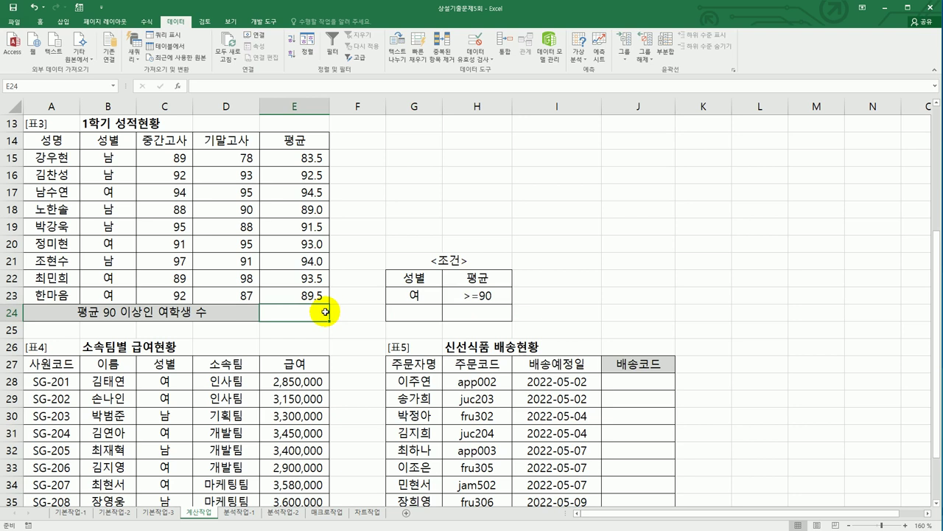
pyautogui.moveTo(174, 157); pyautogui.dragTo(174, 175)
pyautogui.moveTo(177, 239); pyautogui.dragTo(271, 293)
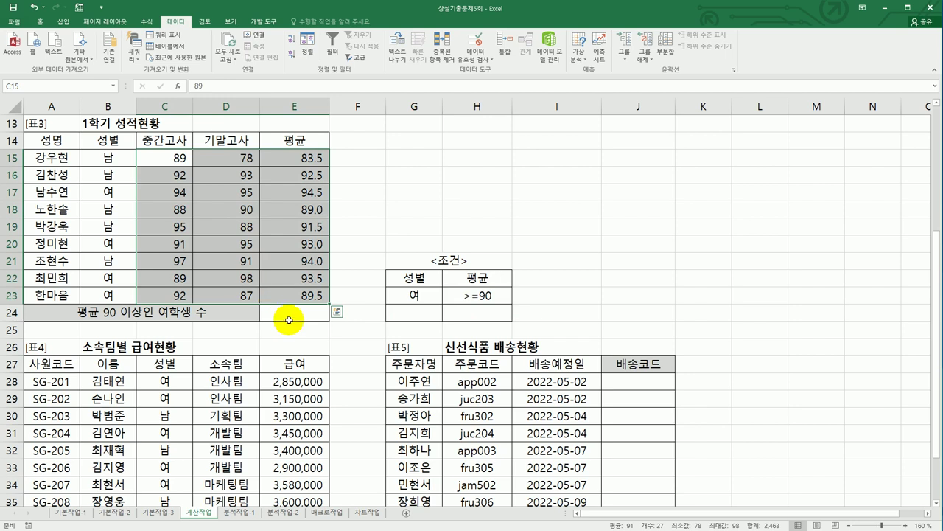
pyautogui.click(292, 319)
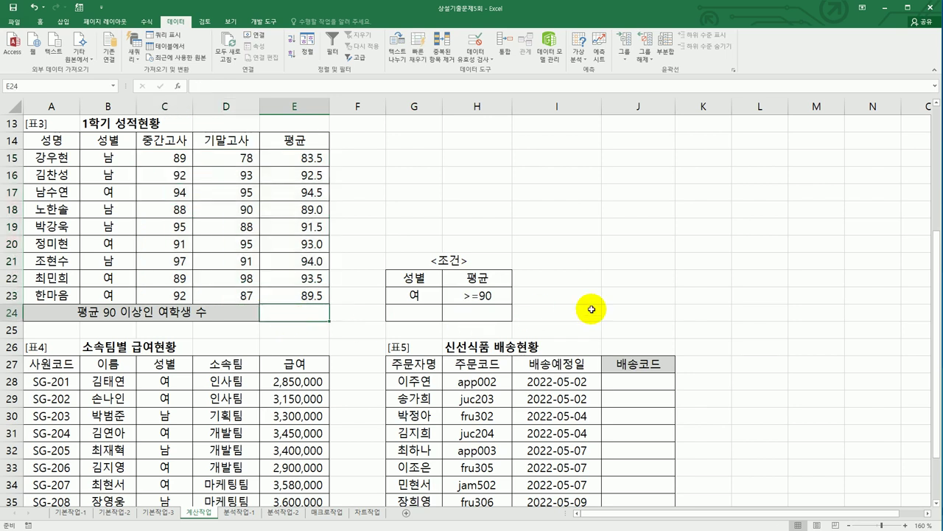
pyautogui.write('=dc')
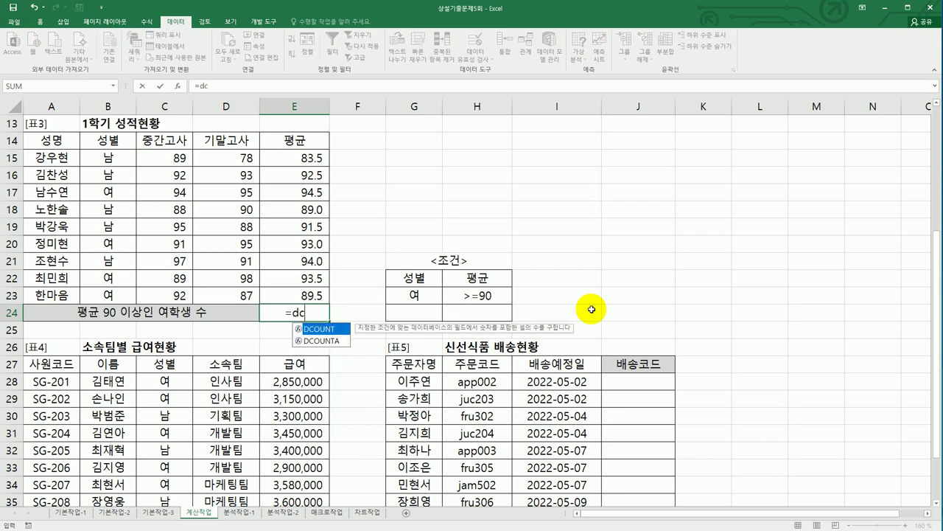
pyautogui.click(328, 341)
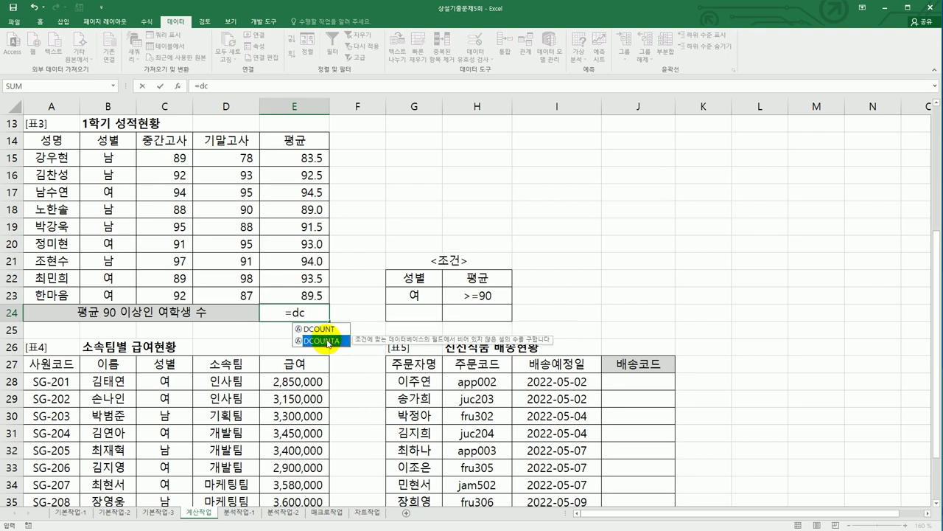
pyautogui.doubleClick(326, 341)
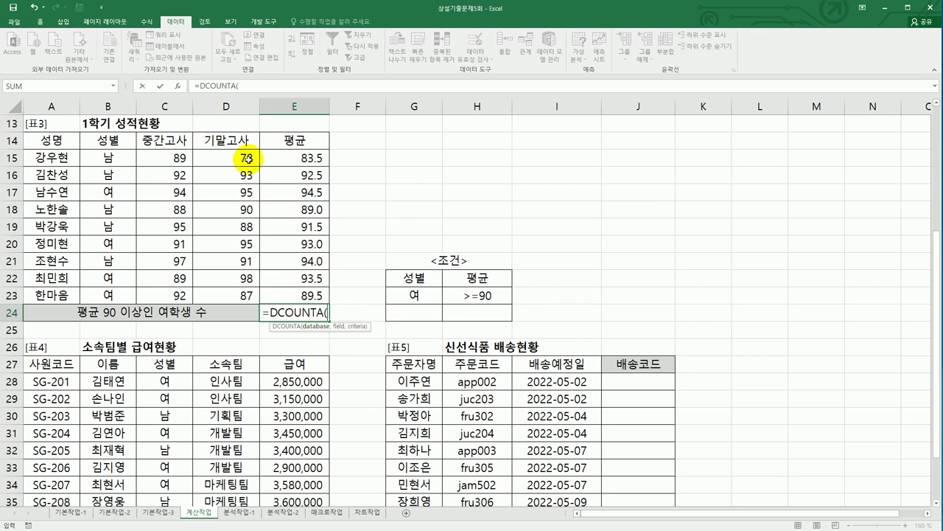
pyautogui.click(179, 86)
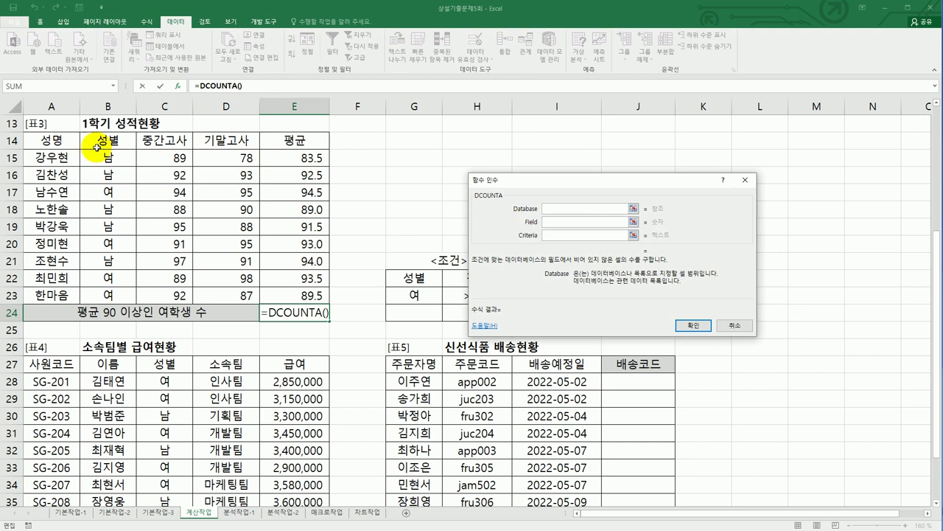
# Set DCOUNTA's Database to the 1학기 성적현황 table A14:E23 and its Field to the 성별 header B14
pyautogui.moveTo(59, 138); pyautogui.dragTo(299, 295)
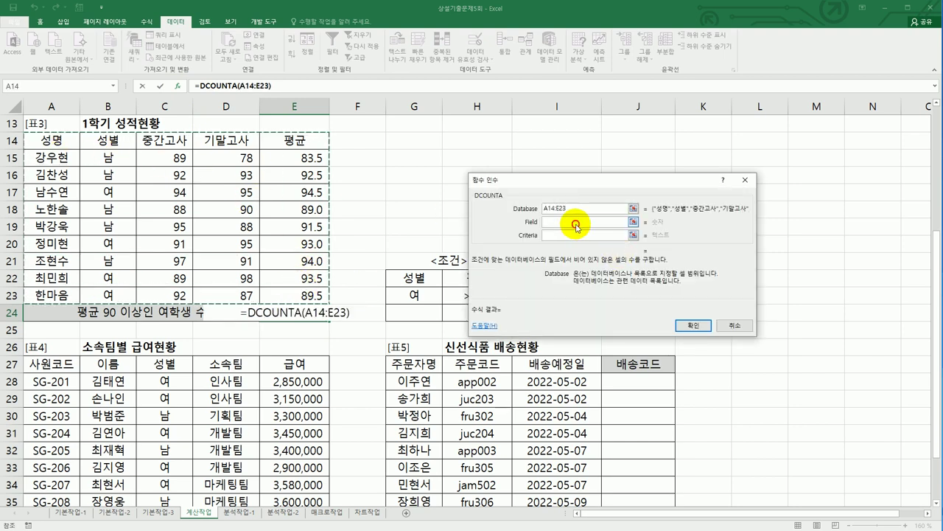
pyautogui.click(577, 222)
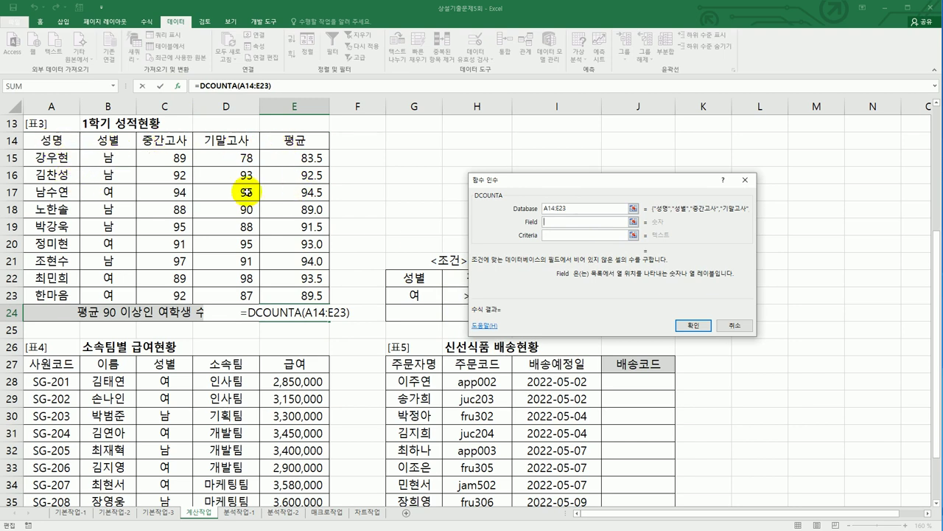
pyautogui.click(59, 144)
pyautogui.click(121, 142)
pyautogui.click(277, 142)
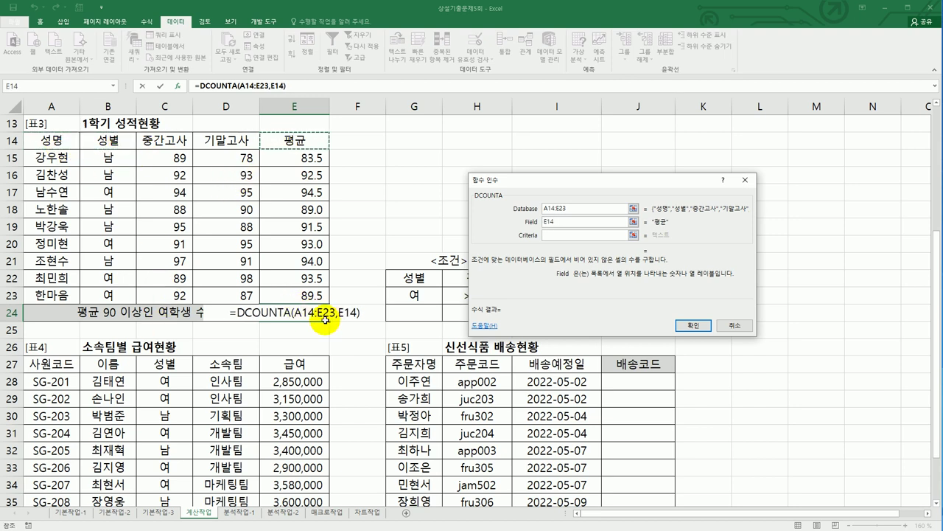
pyautogui.click(57, 140)
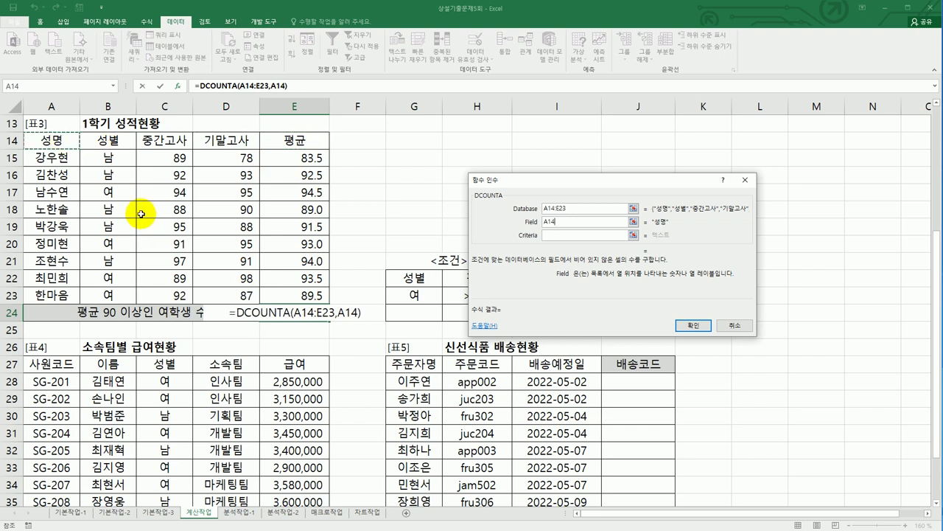
pyautogui.click(104, 140)
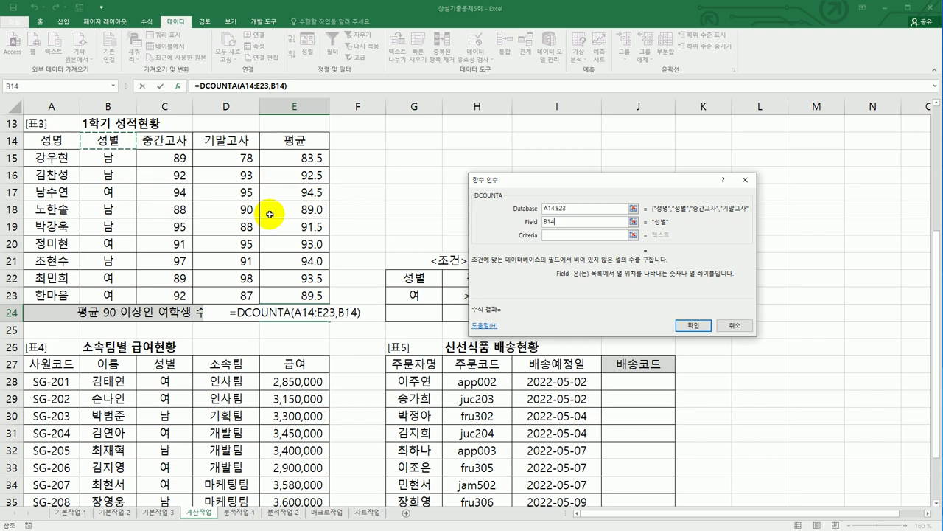
# Set DCOUNTA's Criteria to the 조건 range G22:H23 and accept the formula
pyautogui.click(555, 234)
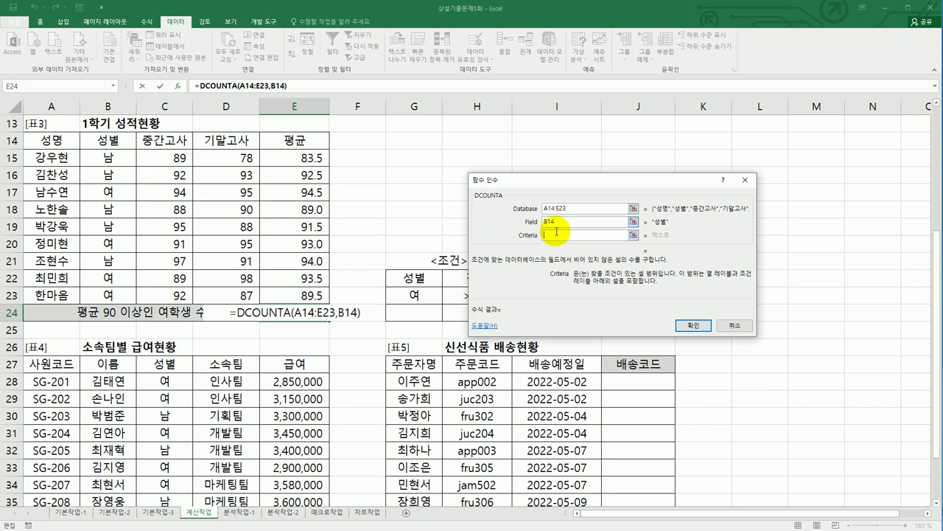
pyautogui.moveTo(580, 183); pyautogui.dragTo(674, 109)
pyautogui.click(429, 275)
pyautogui.moveTo(430, 275); pyautogui.dragTo(489, 293)
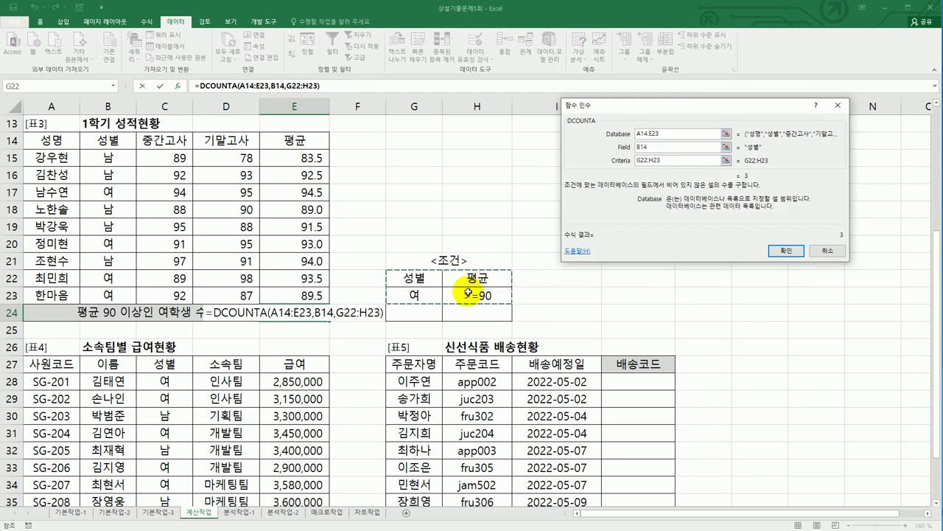
pyautogui.click(786, 253)
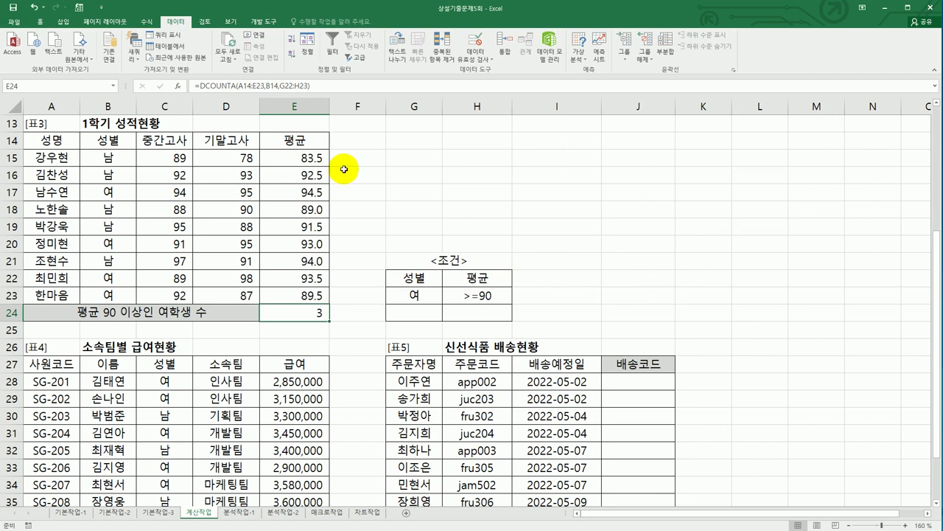
# Append &"명" to the DCOUNTA formula in E24 and check the finished cell
pyautogui.click(345, 87)
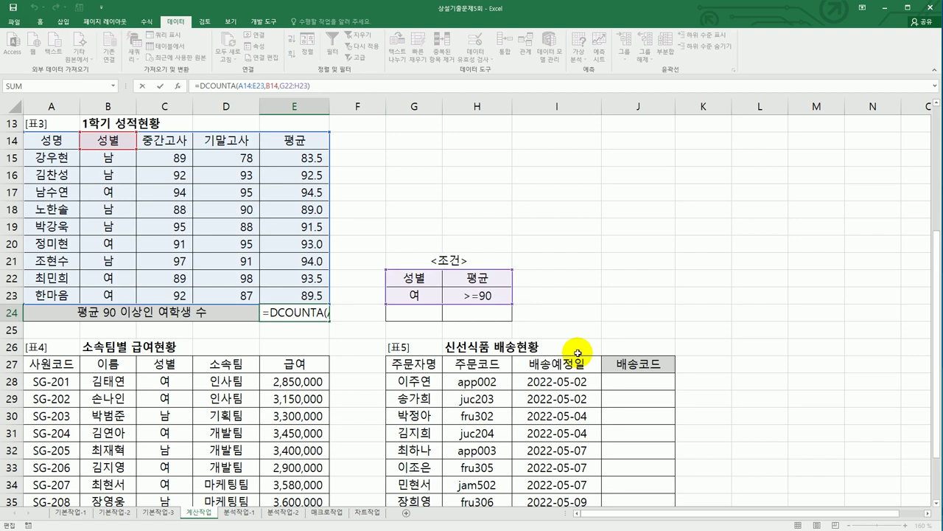
pyautogui.write('&')
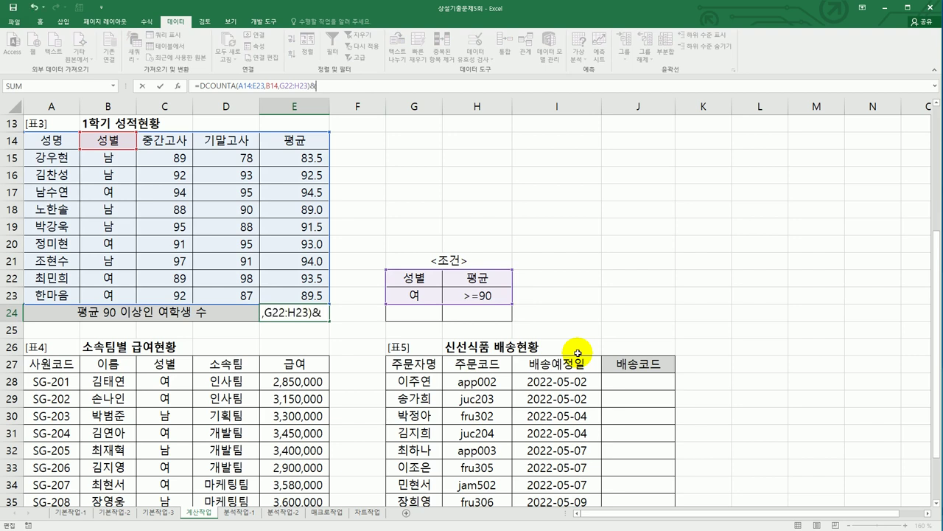
pyautogui.write('"명"')
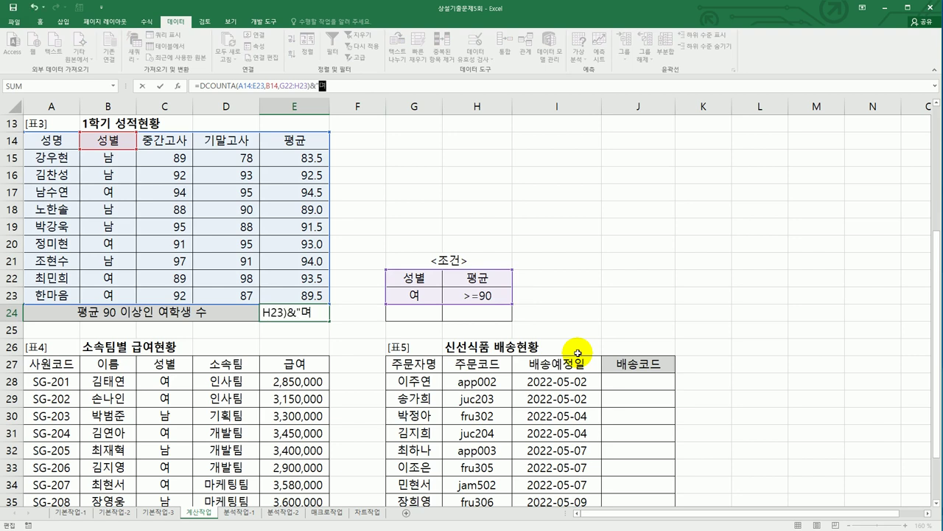
pyautogui.press('Return')
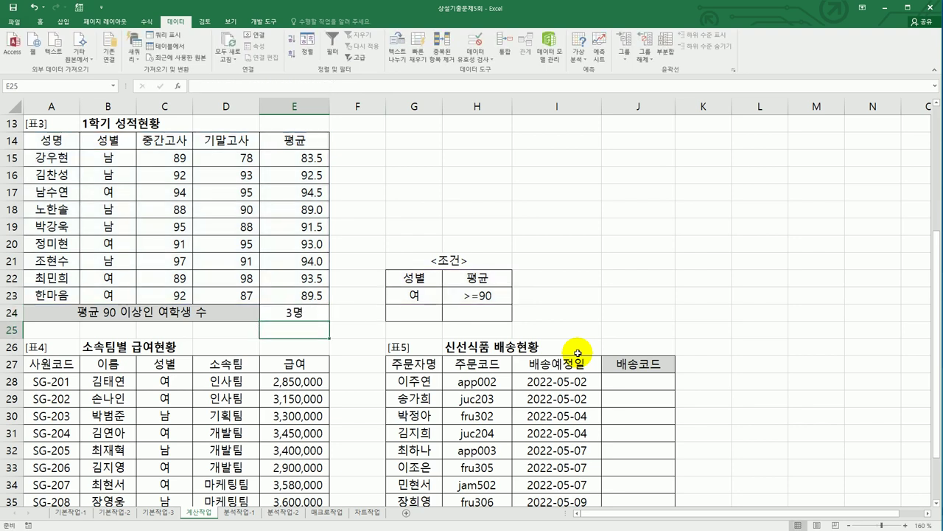
pyautogui.click(310, 317)
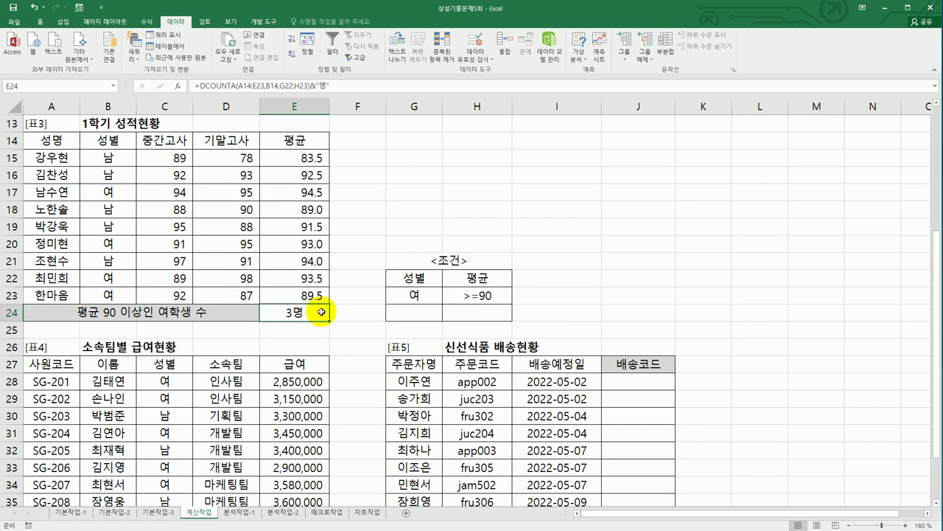
# Go to 표4 and locate the result cell E37 for the 급여평균 excluding 개발팀
pyautogui.scroll(-2, 321, 312)
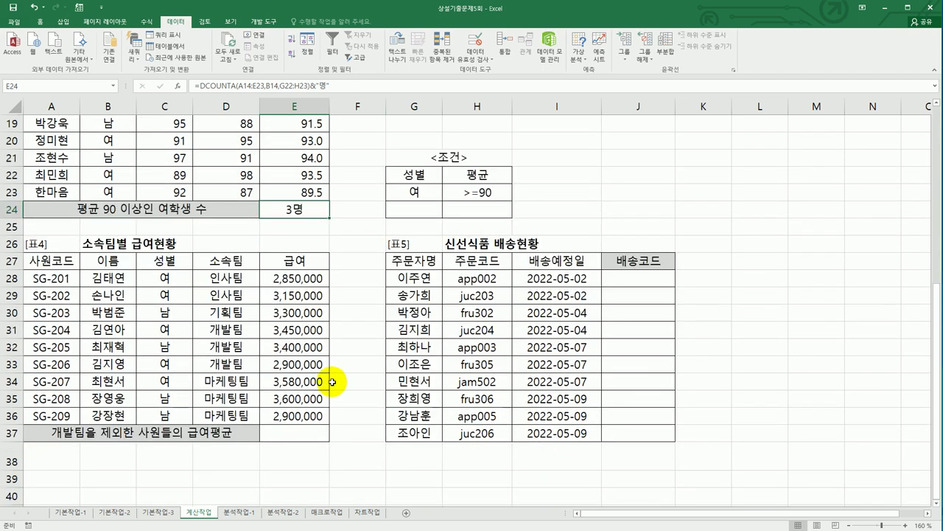
pyautogui.click(313, 434)
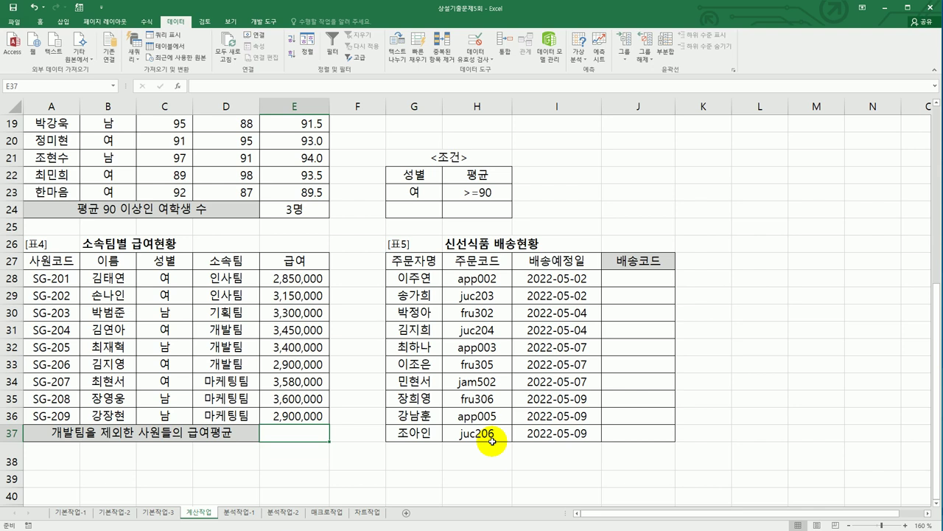
pyautogui.click(299, 466)
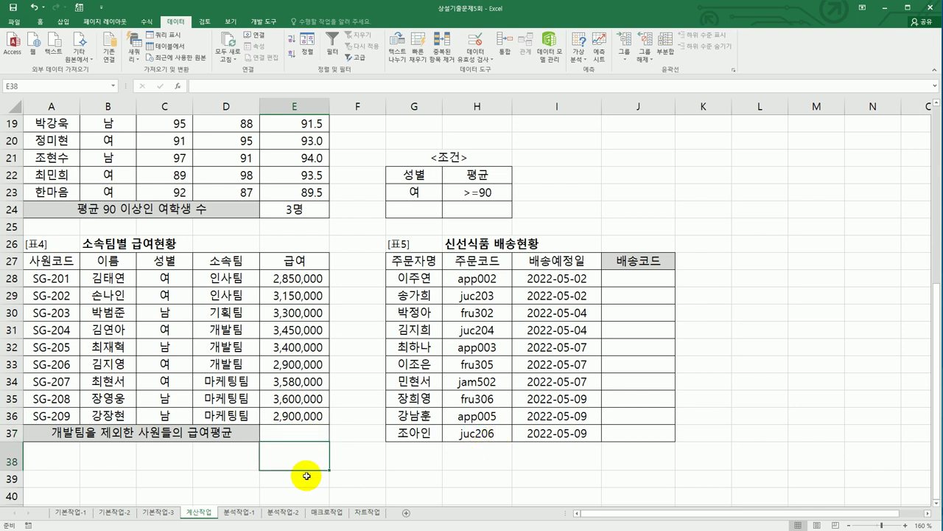
# Enter the not-equal operator <> as a scratch note in cell E39
pyautogui.click(306, 475)
pyautogui.write('<>')
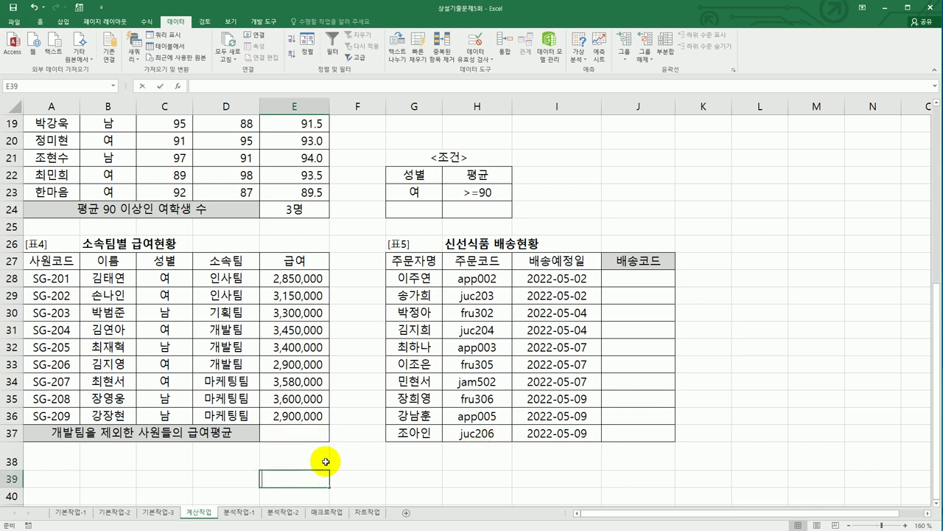
pyautogui.press('Return')
pyautogui.press('Up')
# Begin a SUMIF formula in cell E37 and open its function arguments, keeping the table data uncovered
pyautogui.click(311, 437)
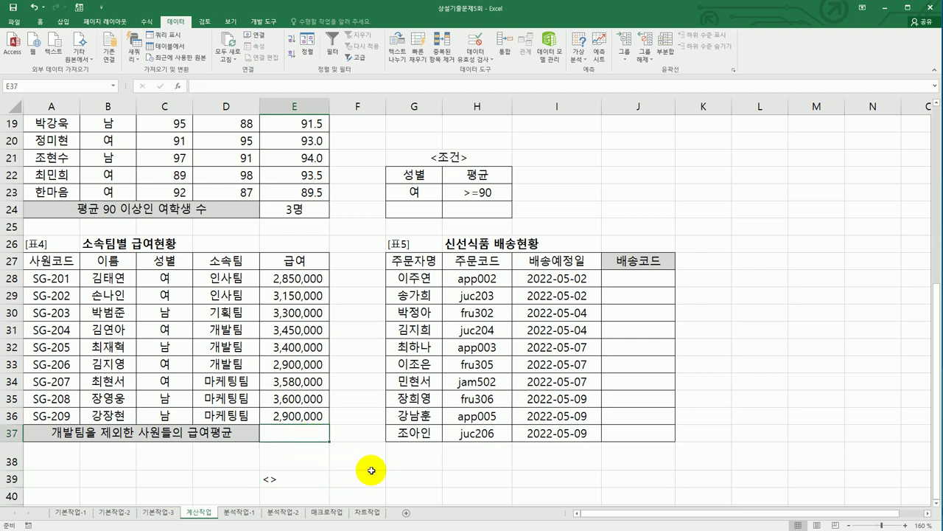
pyautogui.write('=녀')
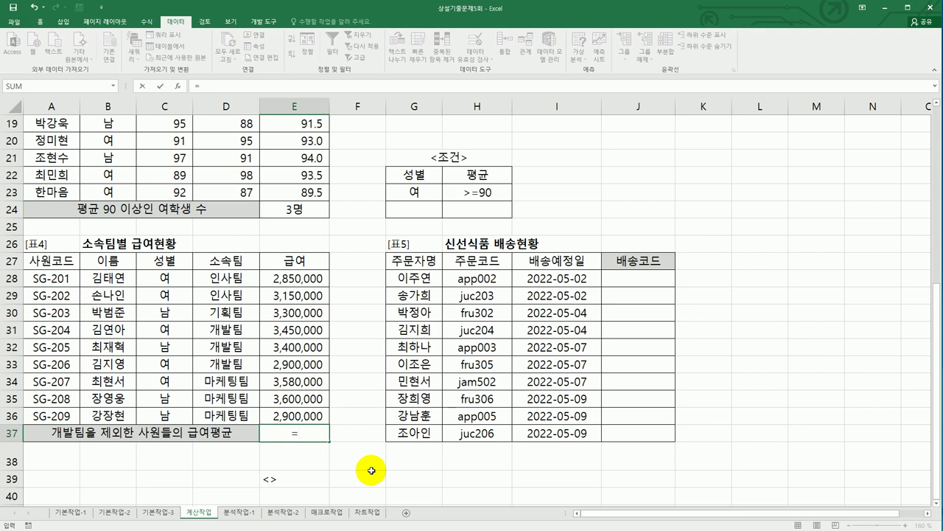
pyautogui.press('BackSpace')
pyautogui.press('BackSpace')
pyautogui.press('Hangul')
pyautogui.write('sum')
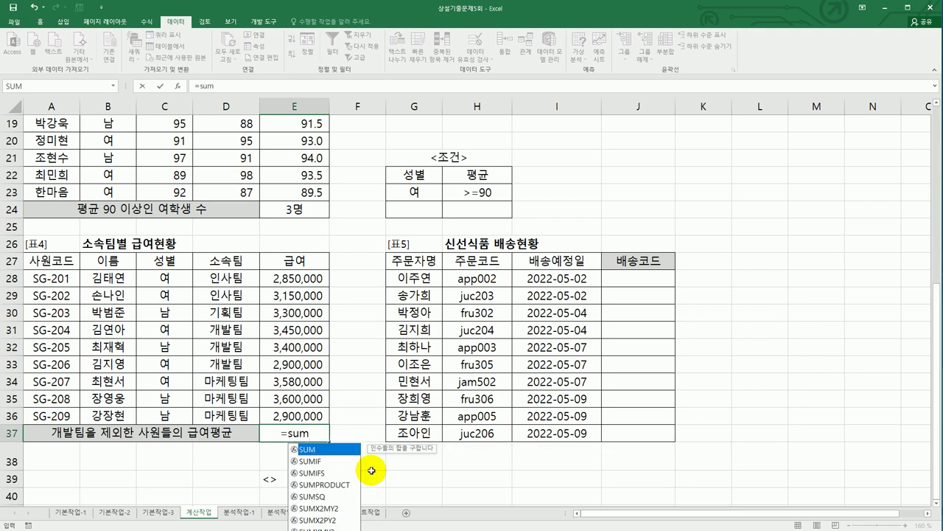
pyautogui.click(331, 465)
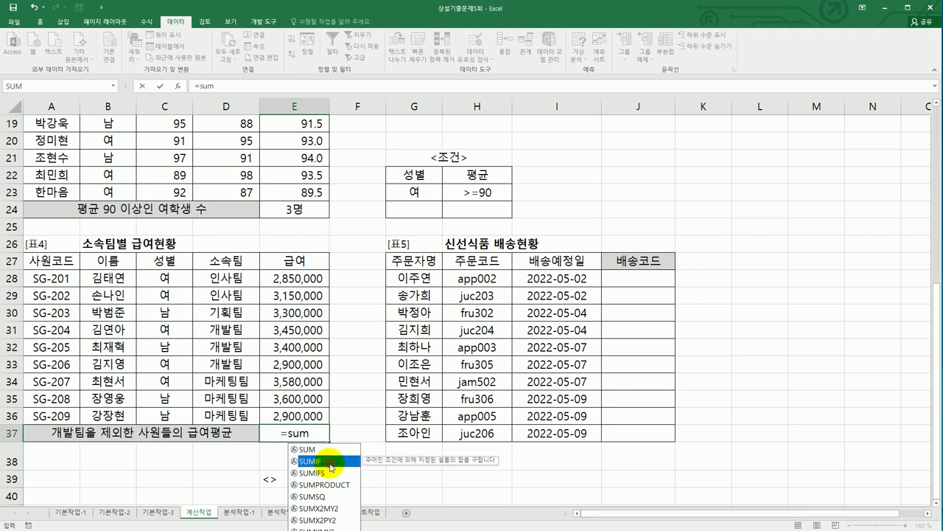
pyautogui.doubleClick(330, 464)
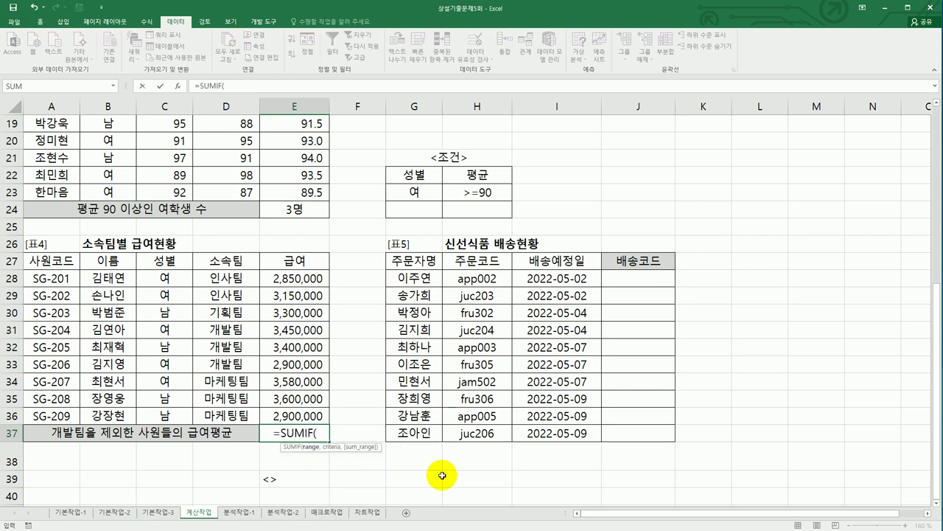
pyautogui.click(177, 86)
pyautogui.moveTo(640, 109); pyautogui.dragTo(584, 217)
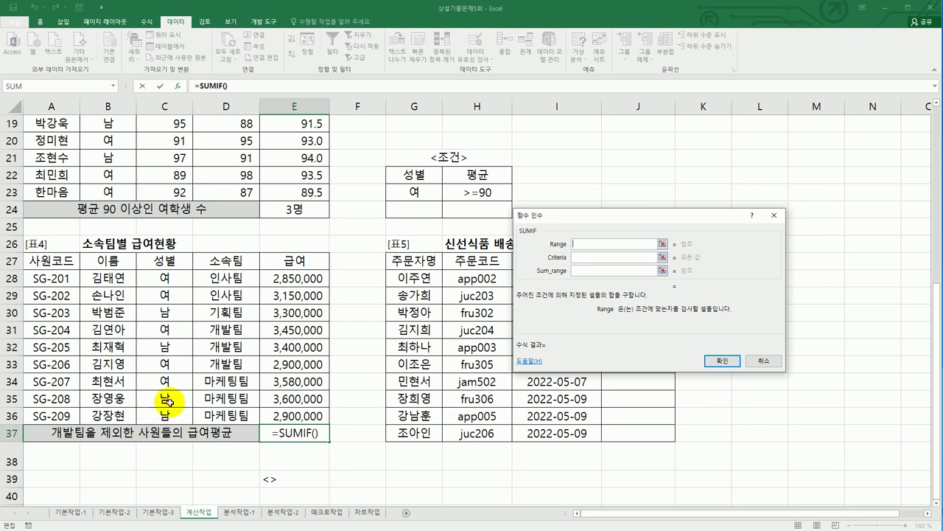
# Complete the SUMIF with range D28:D36, criteria "<>개발팀" and sum range E28:E36
pyautogui.moveTo(238, 281); pyautogui.dragTo(240, 411)
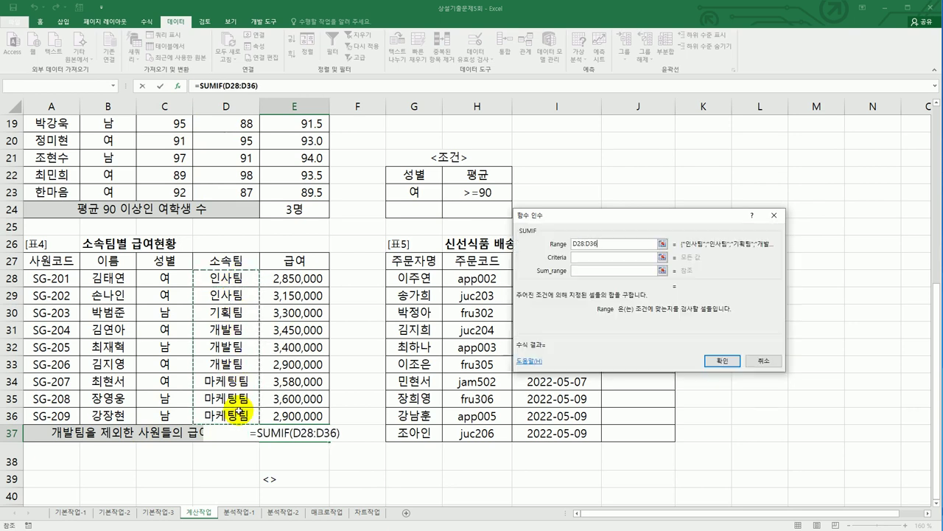
pyautogui.click(584, 258)
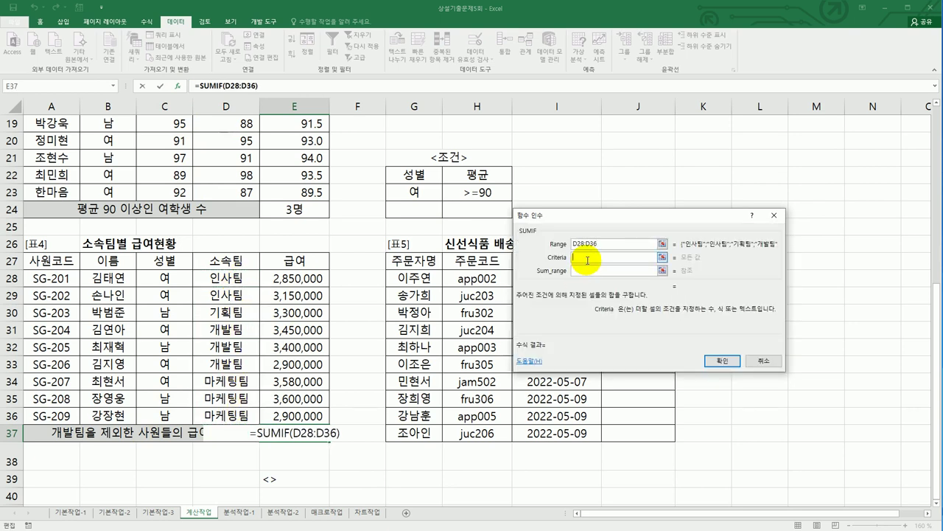
pyautogui.write('<>')
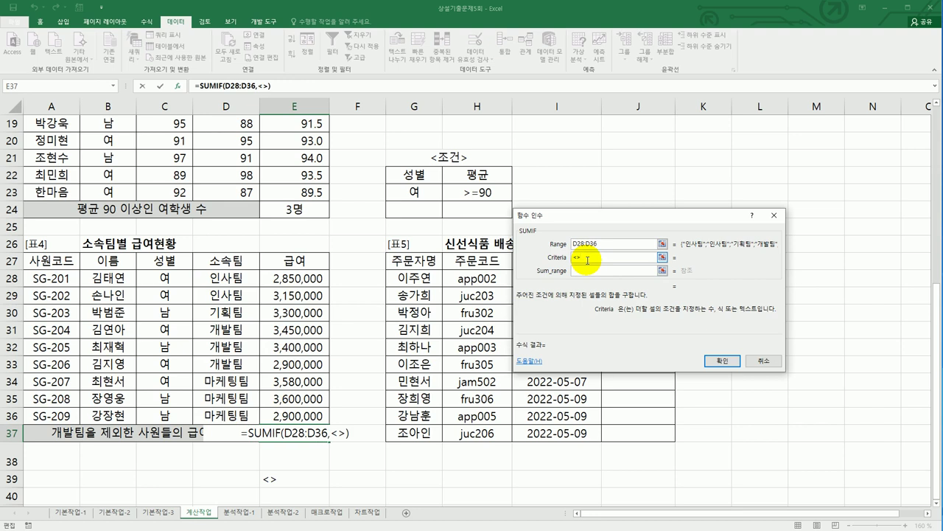
pyautogui.write('개')
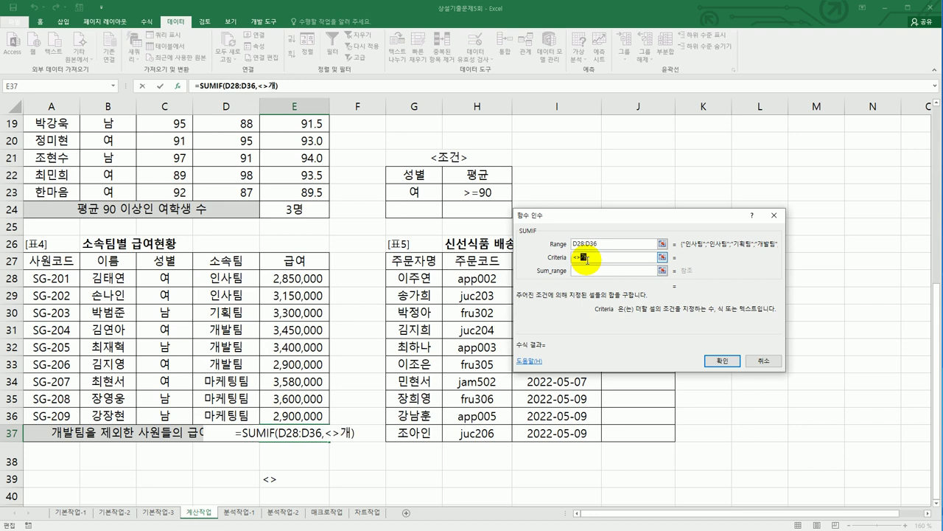
pyautogui.write('발팀')
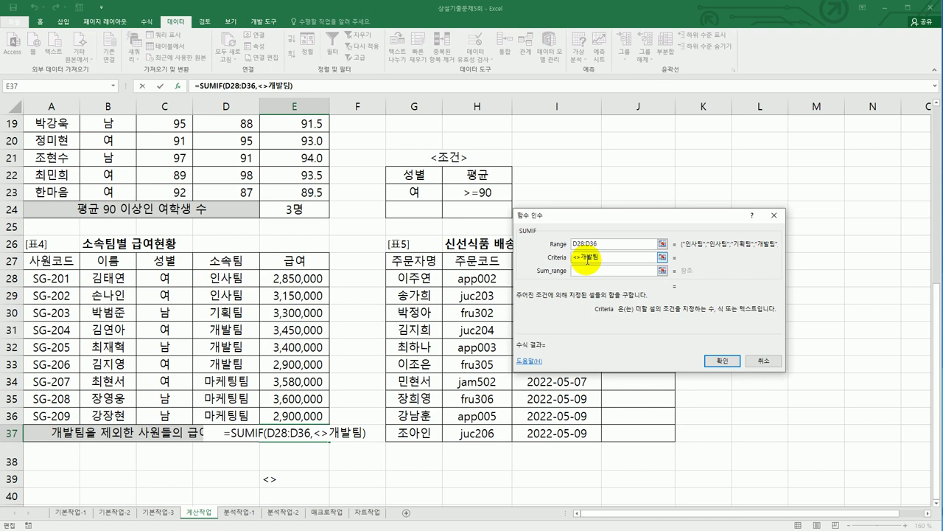
pyautogui.click(588, 272)
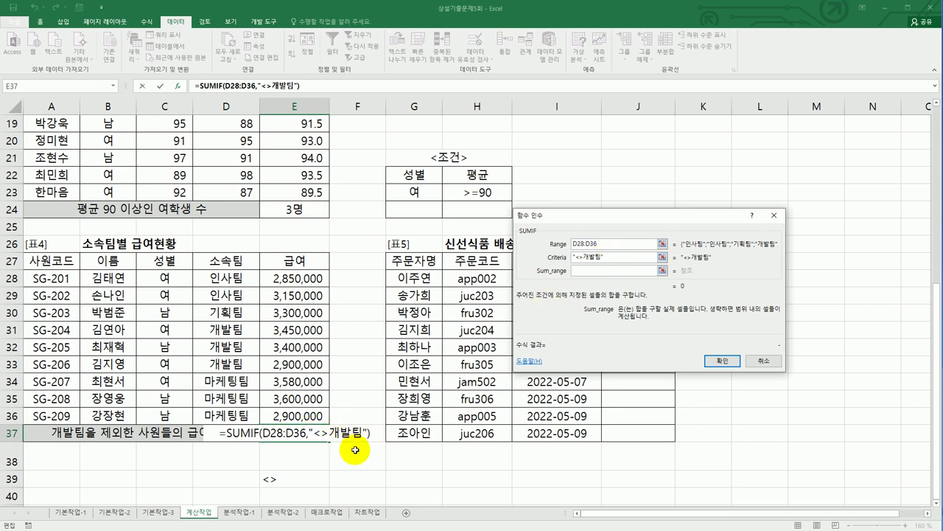
pyautogui.moveTo(307, 280); pyautogui.dragTo(304, 416)
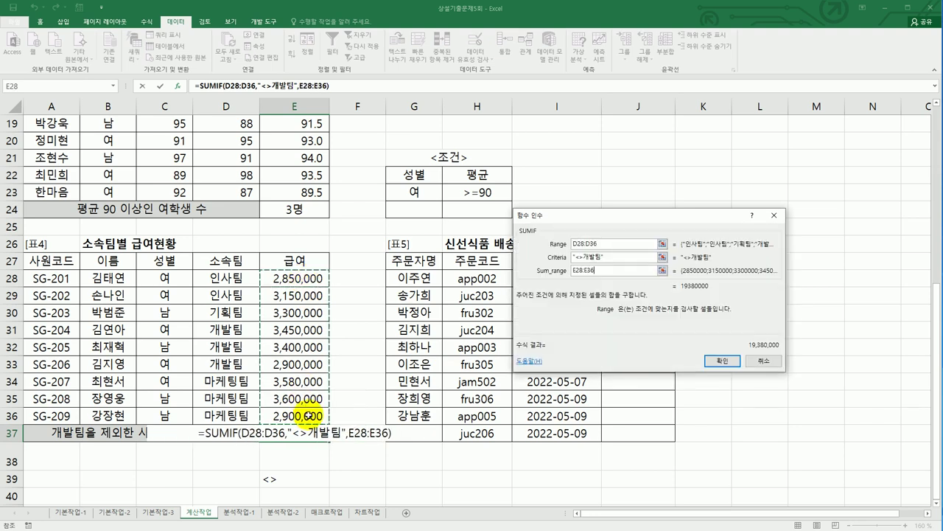
pyautogui.click(719, 361)
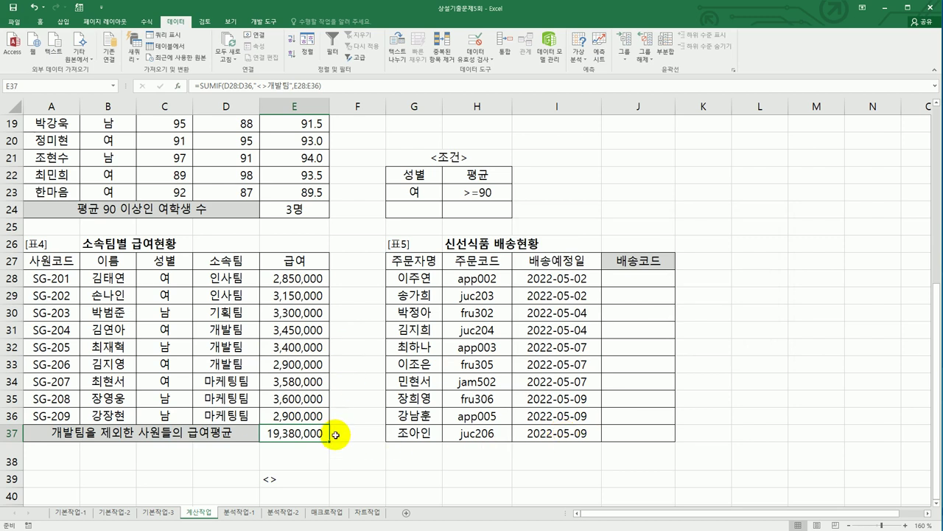
# Append a division by COUNTIF to the SUMIF formula in E37 and open the COUNTIF function arguments
pyautogui.click(334, 85)
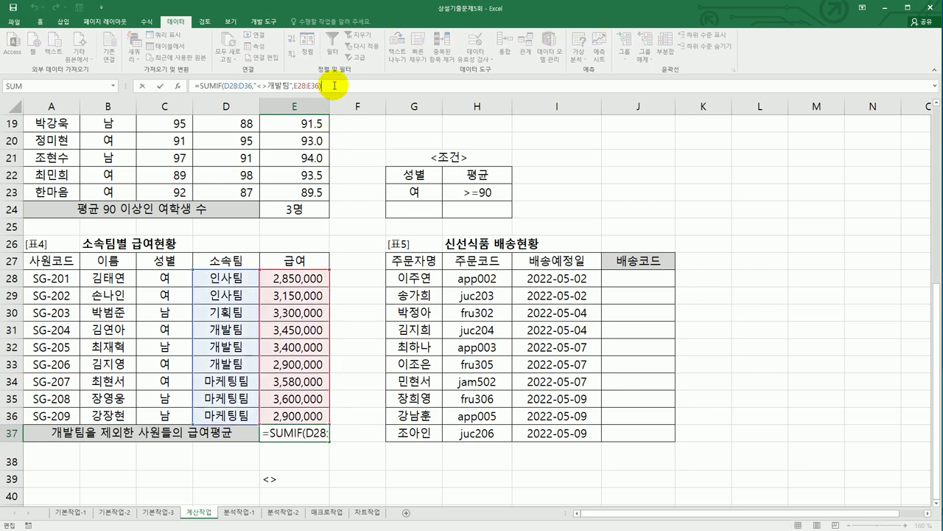
pyautogui.write('/')
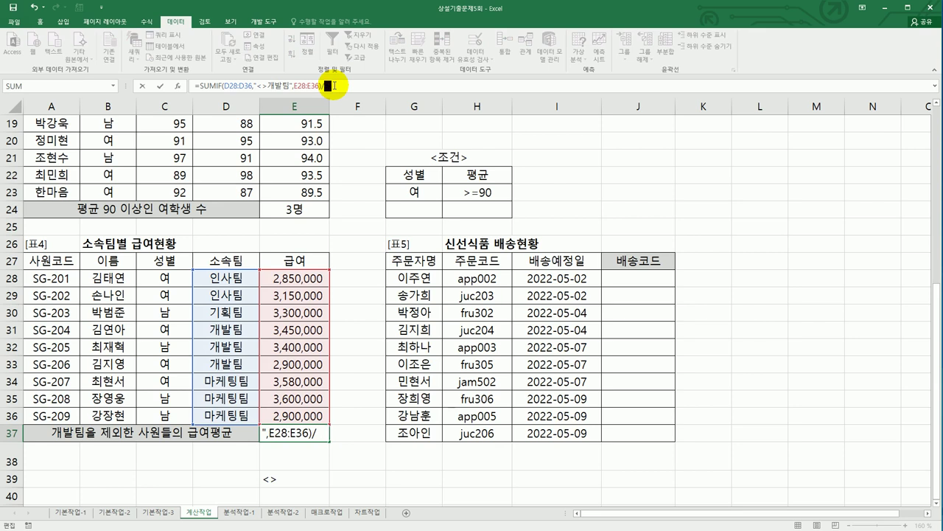
pyautogui.write('cou')
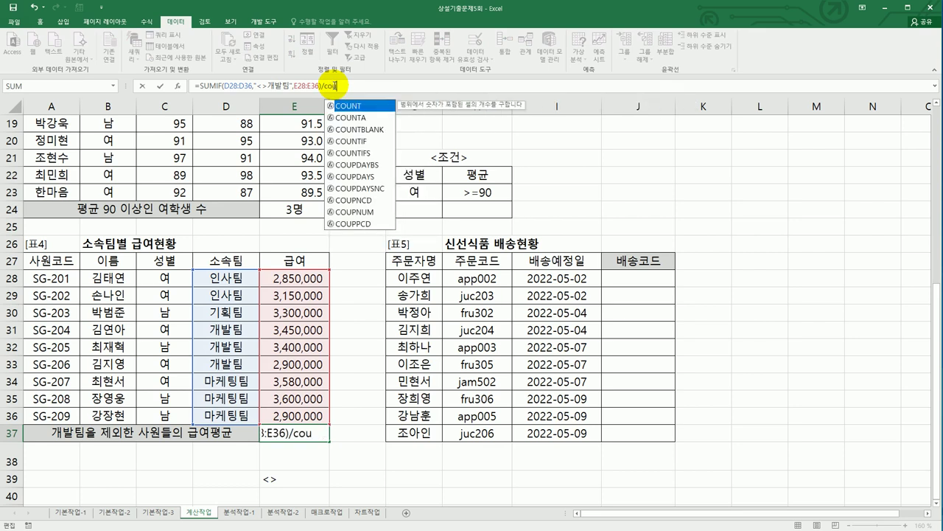
pyautogui.doubleClick(361, 140)
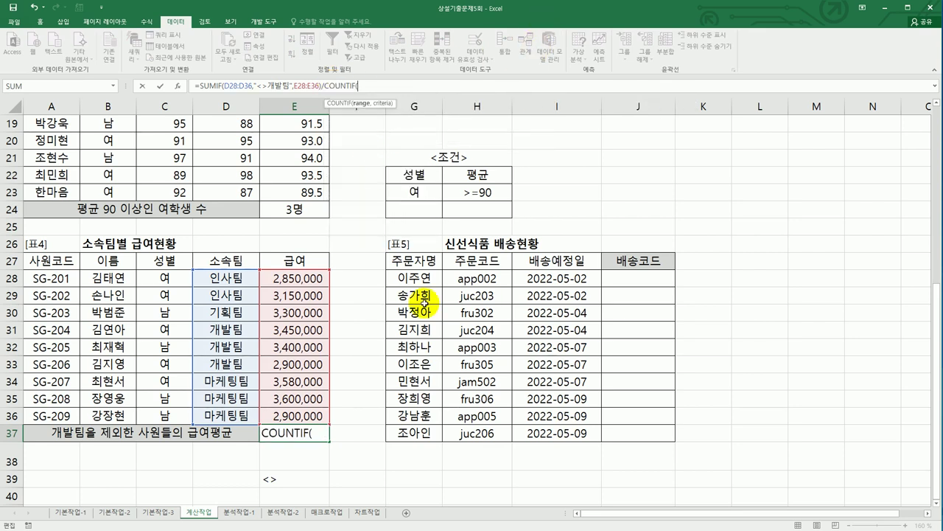
pyautogui.click(179, 87)
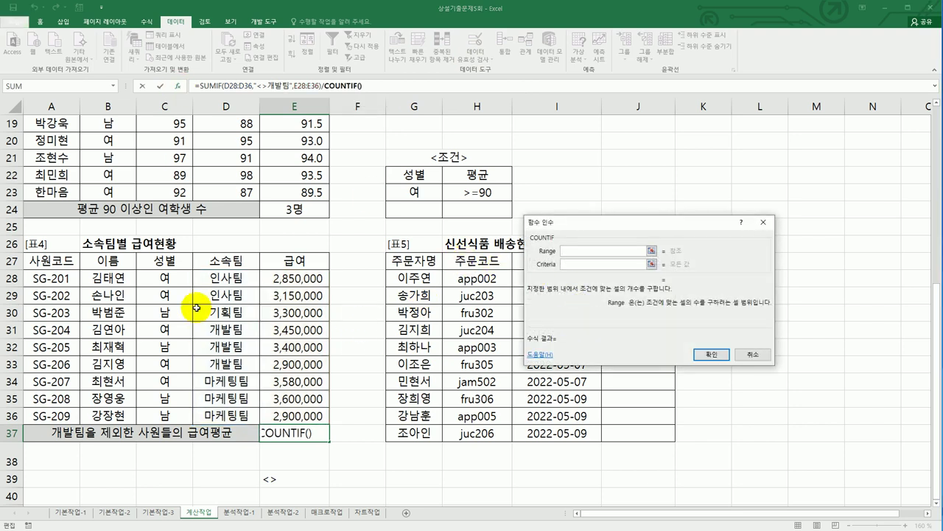
# Complete the COUNTIF with range D28:D36 and criteria "<>개발팀"
pyautogui.moveTo(221, 278); pyautogui.dragTo(230, 412)
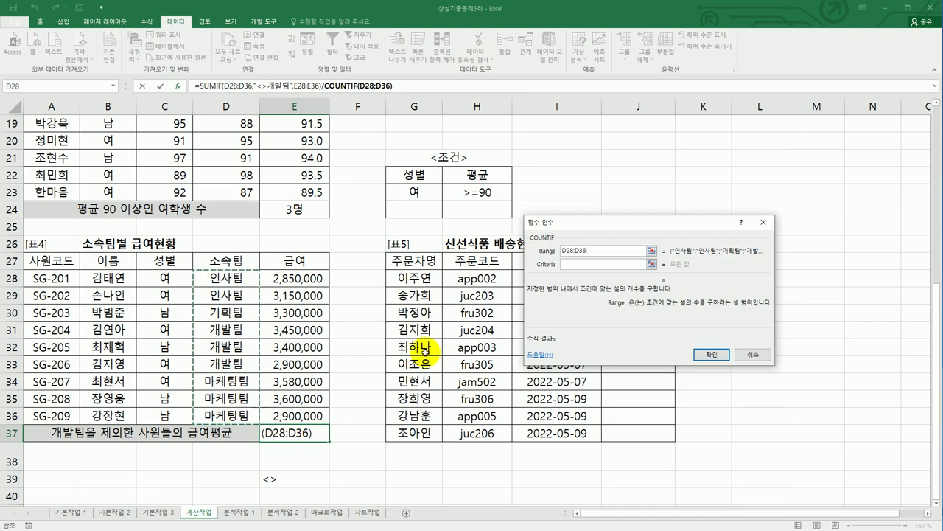
pyautogui.click(573, 265)
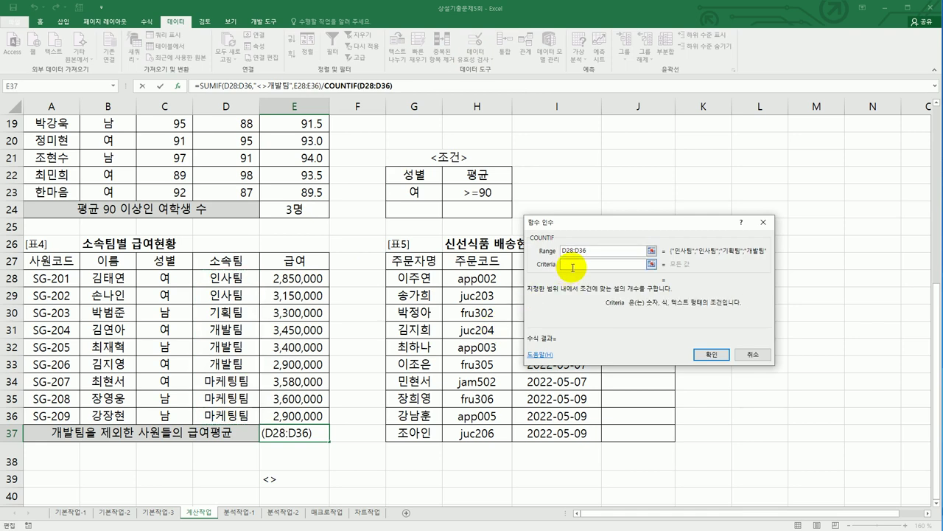
pyautogui.write('<>')
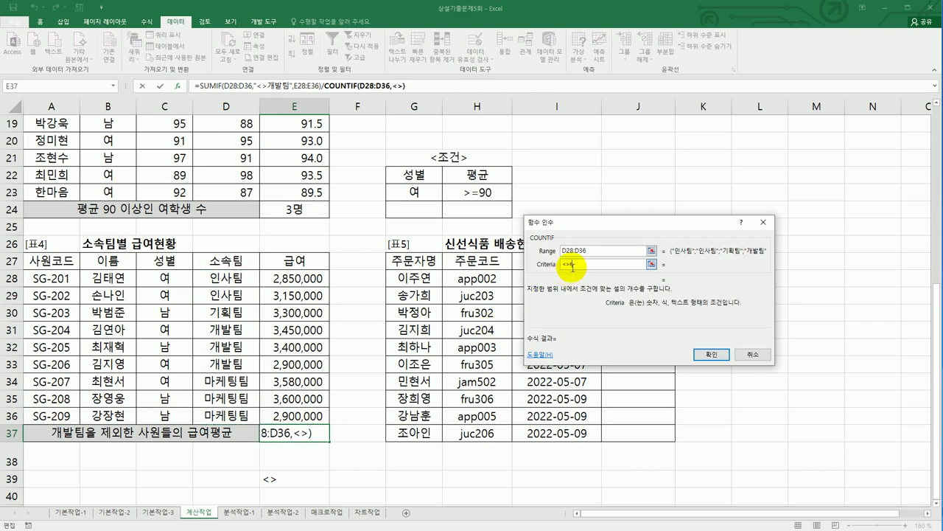
pyautogui.write('ㄱ')
pyautogui.write('개발팀')
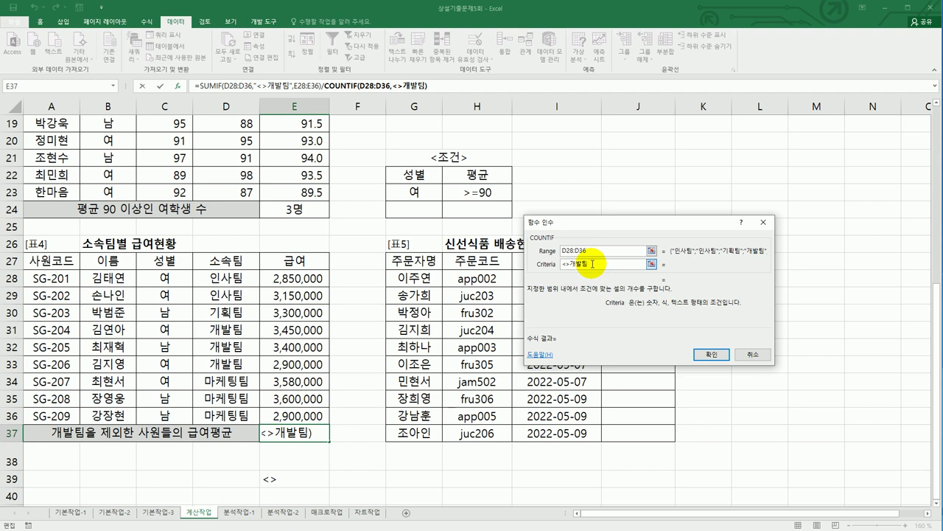
pyautogui.press('Tab')
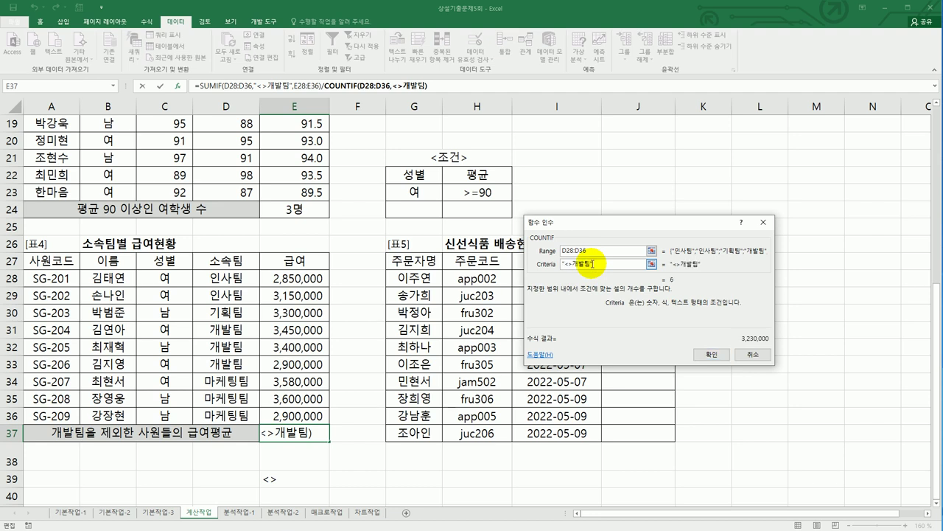
pyautogui.click(710, 354)
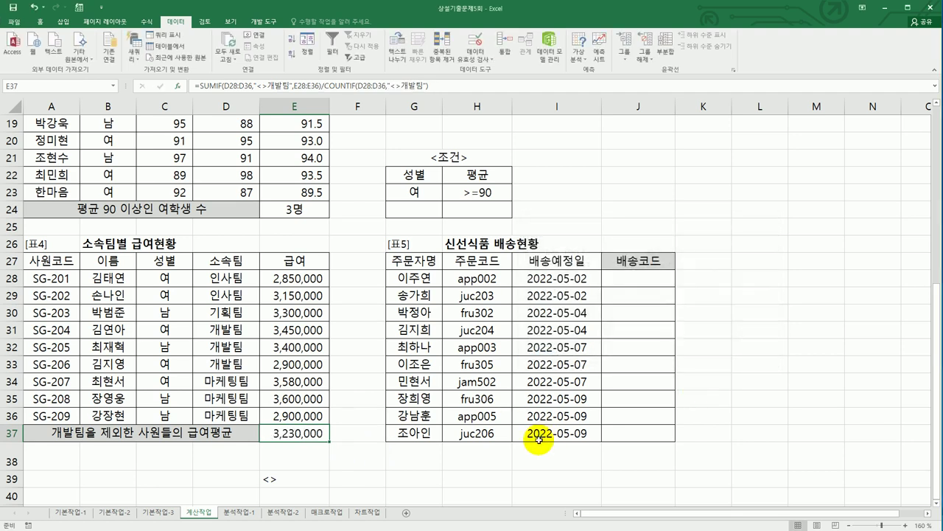
# Clear the <> note from cell E39
pyautogui.click(311, 471)
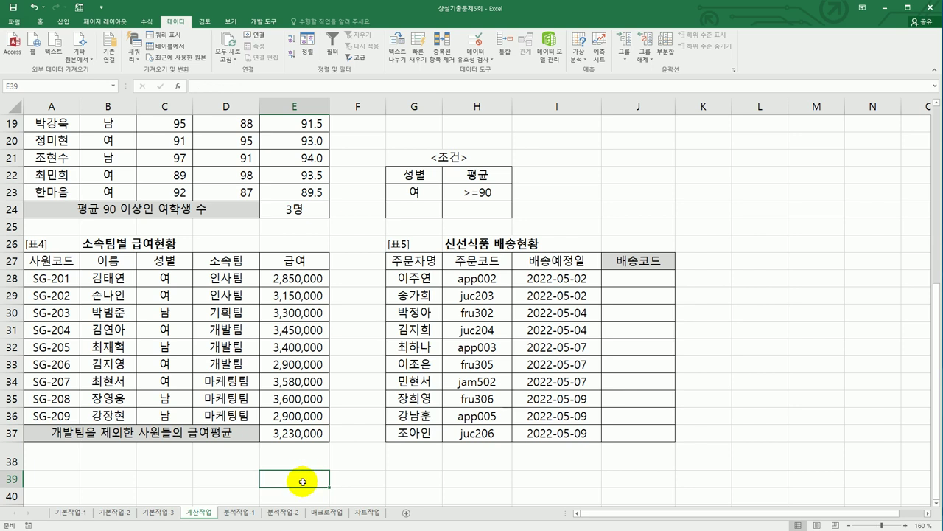
# Enter =TRIM(H28) in cell J28 of table 5's 배송코드 column
pyautogui.scroll(1, 322, 379)
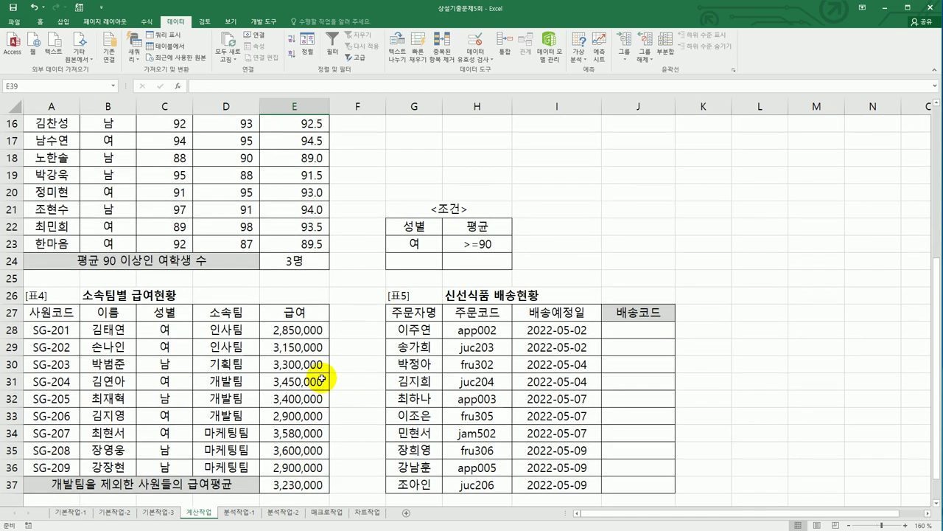
pyautogui.click(651, 336)
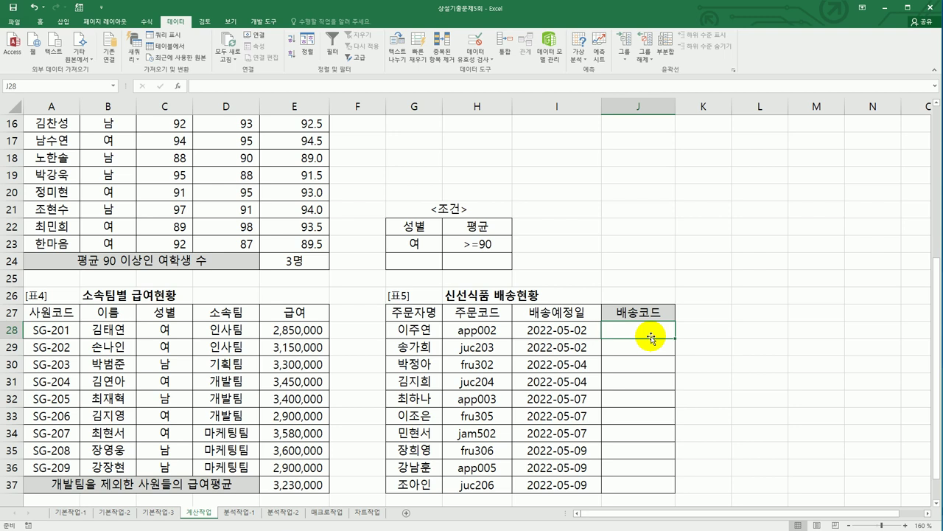
pyautogui.moveTo(472, 330); pyautogui.dragTo(492, 470)
pyautogui.moveTo(492, 486); pyautogui.dragTo(493, 485)
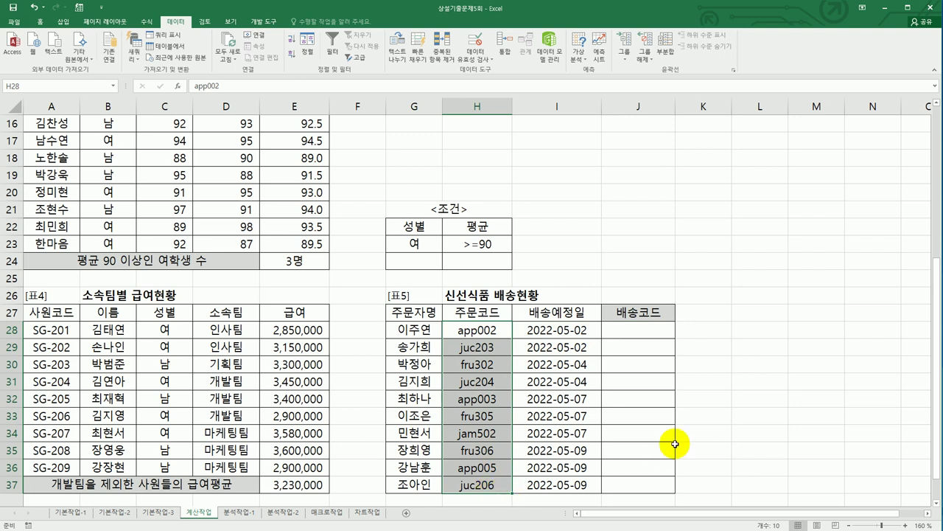
pyautogui.click(651, 330)
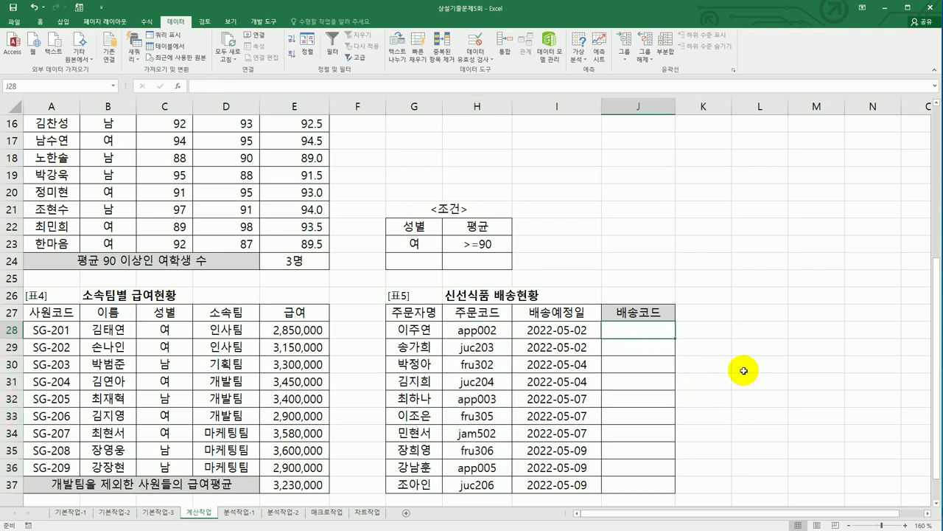
pyautogui.write('=')
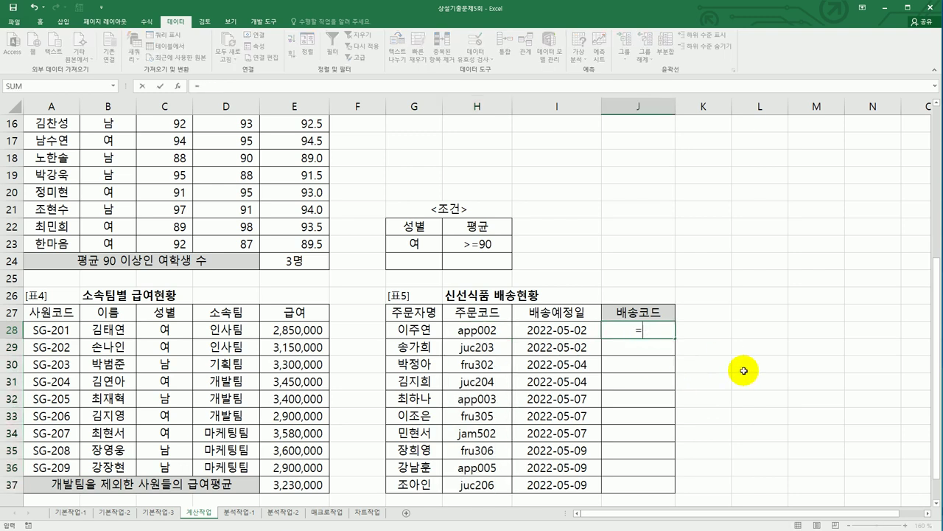
pyautogui.write('tr')
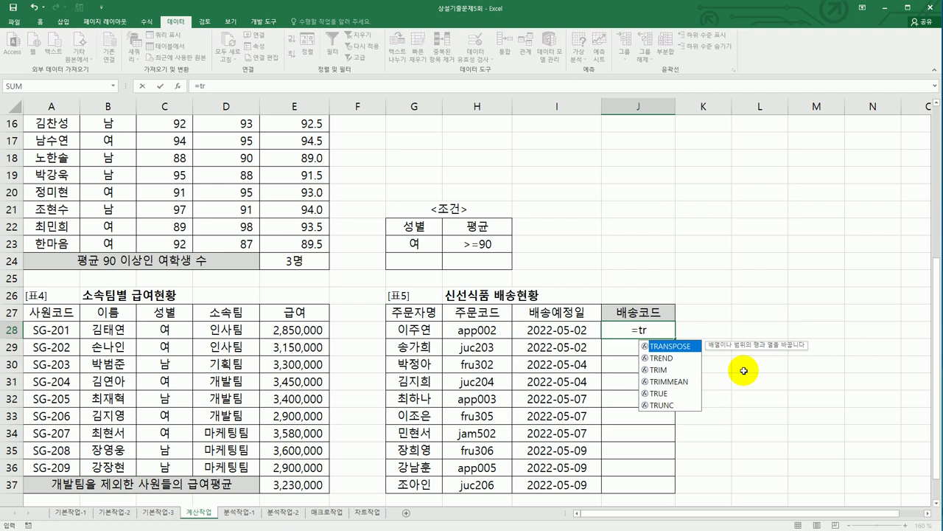
pyautogui.doubleClick(652, 369)
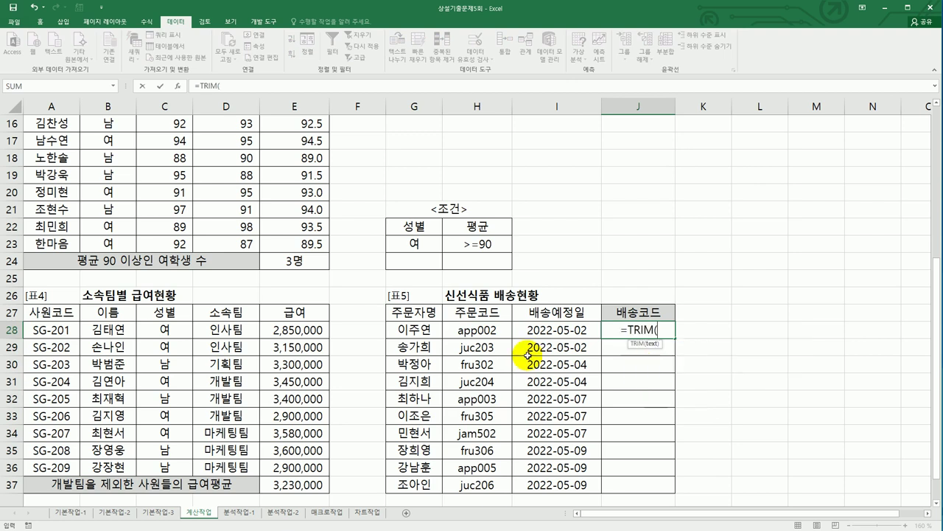
pyautogui.click(493, 333)
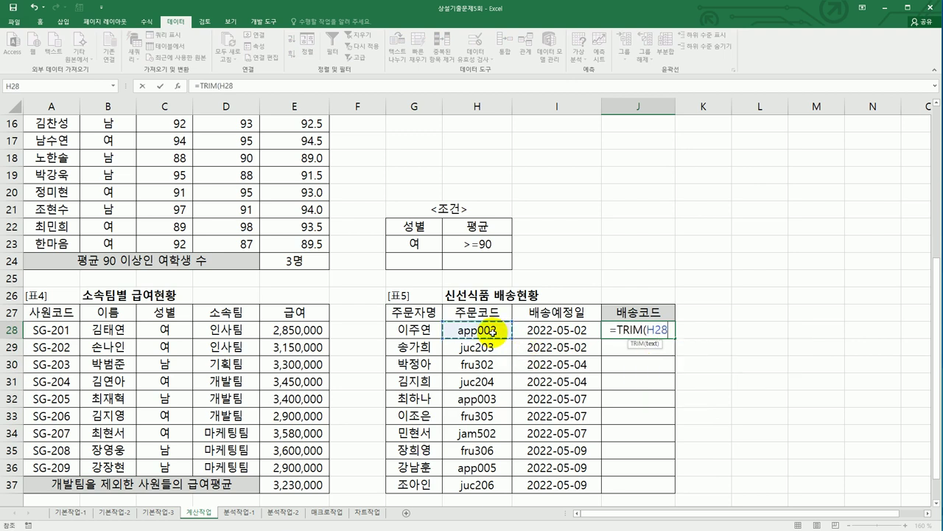
pyautogui.write(')')
pyautogui.hotkey('ctrl', 'Return')
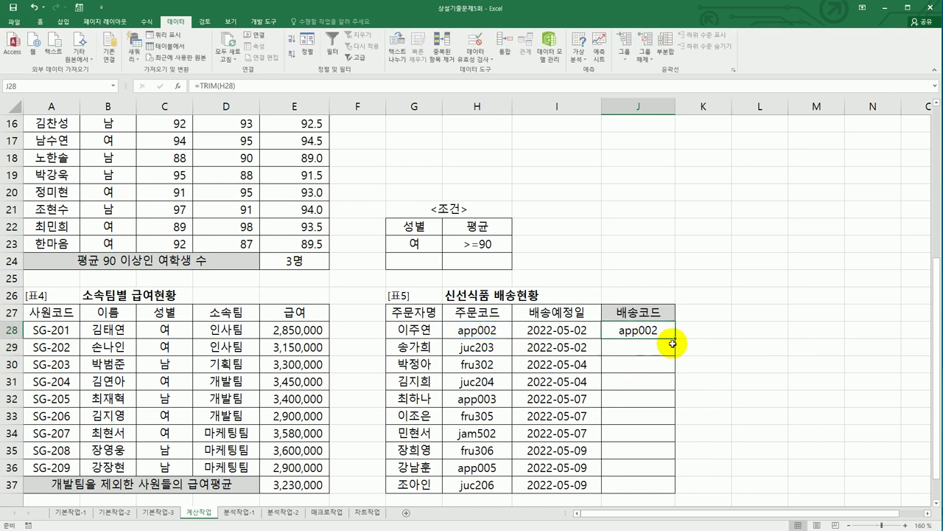
# Fill the TRIM formula down to J37 and inspect the order codes in H28:H30 for leading spaces
pyautogui.moveTo(675, 341); pyautogui.dragTo(664, 488)
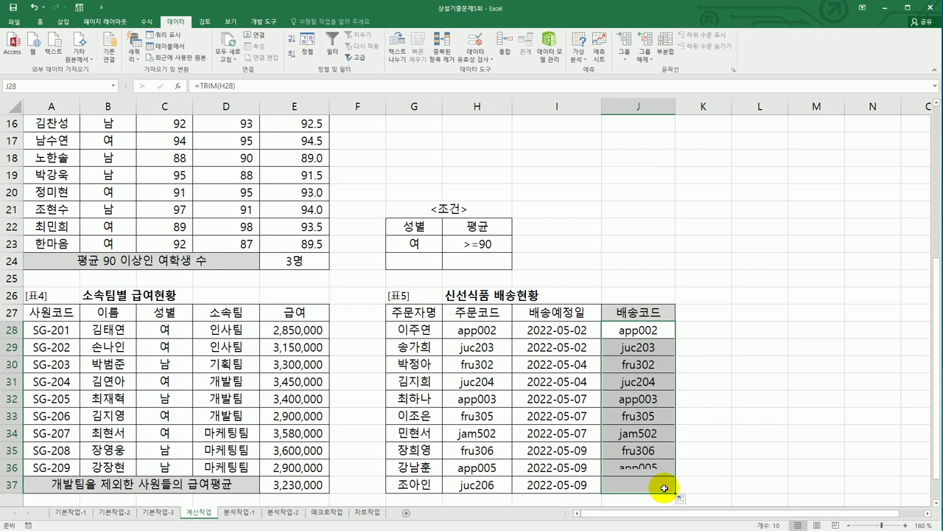
pyautogui.doubleClick(472, 330)
pyautogui.click(452, 346)
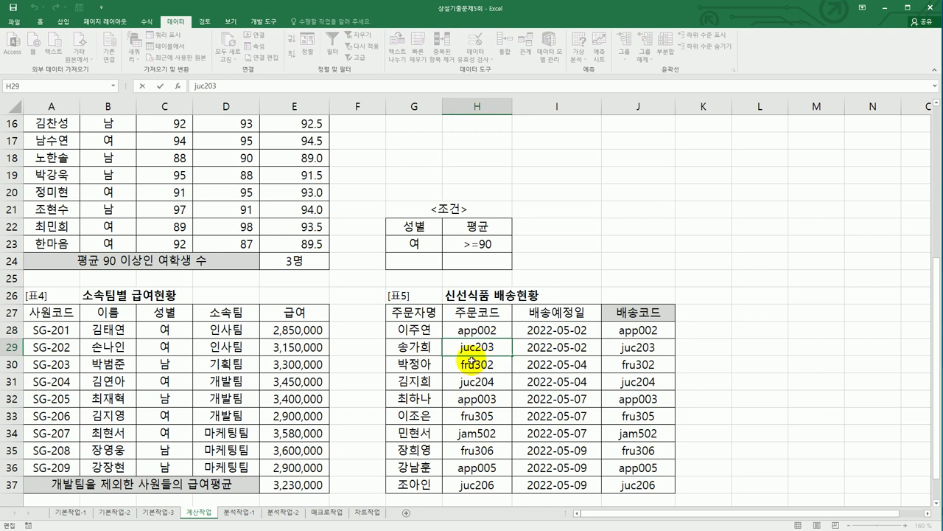
pyautogui.doubleClick(454, 365)
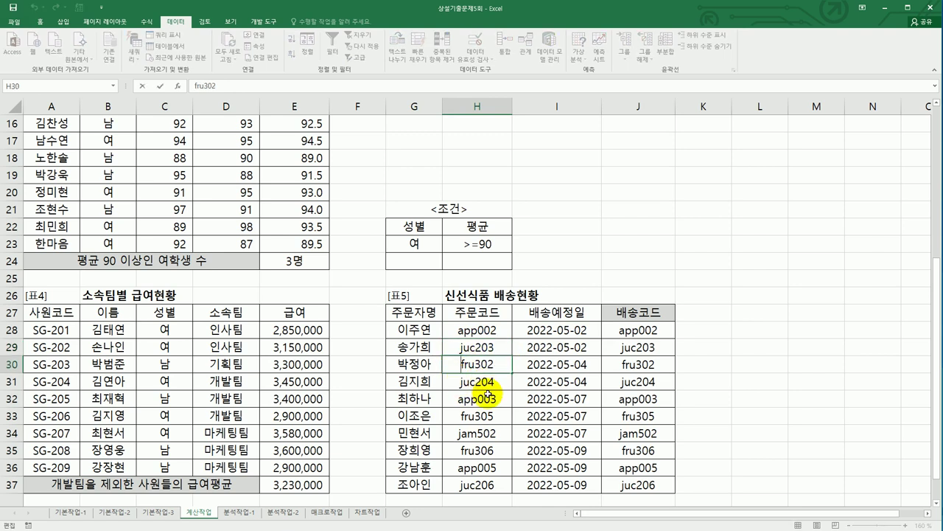
pyautogui.click(649, 485)
# Wrap the TRIM formula in J28 in the UPPER function
pyautogui.click(638, 330)
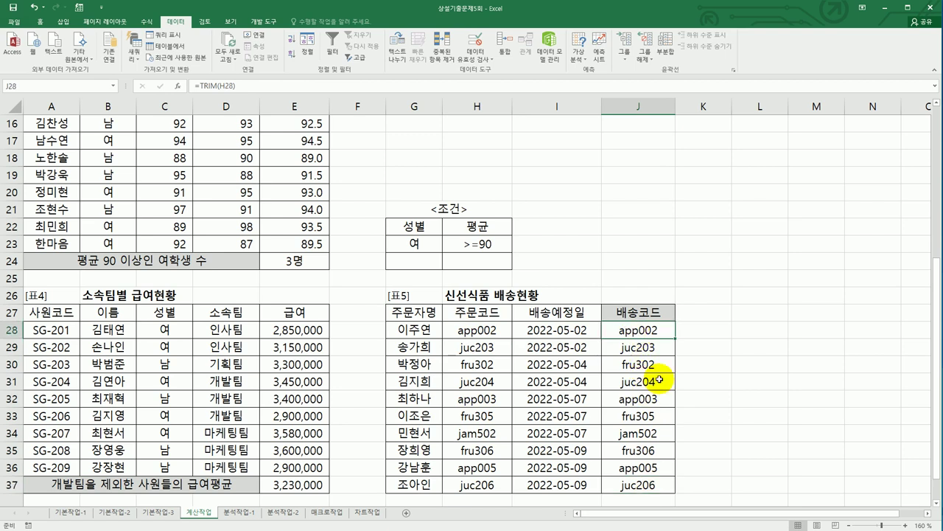
pyautogui.doubleClick(615, 328)
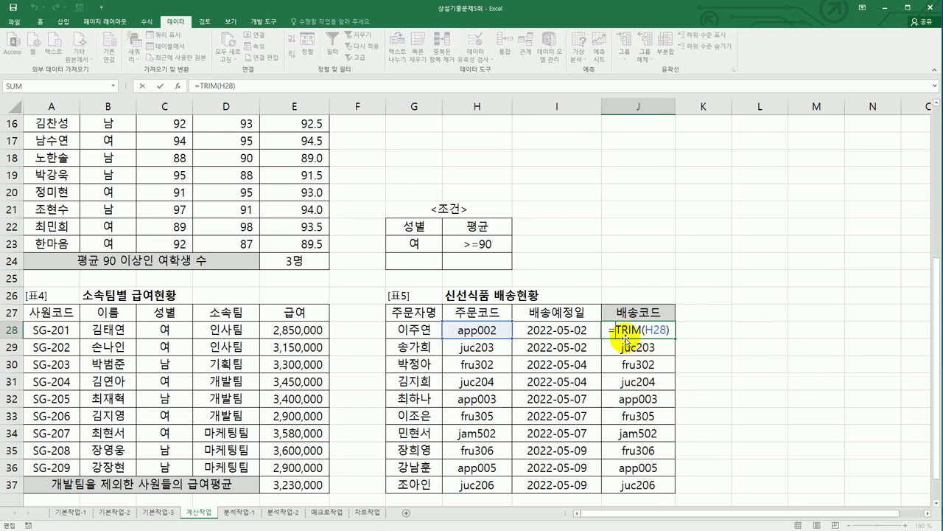
pyautogui.write('u')
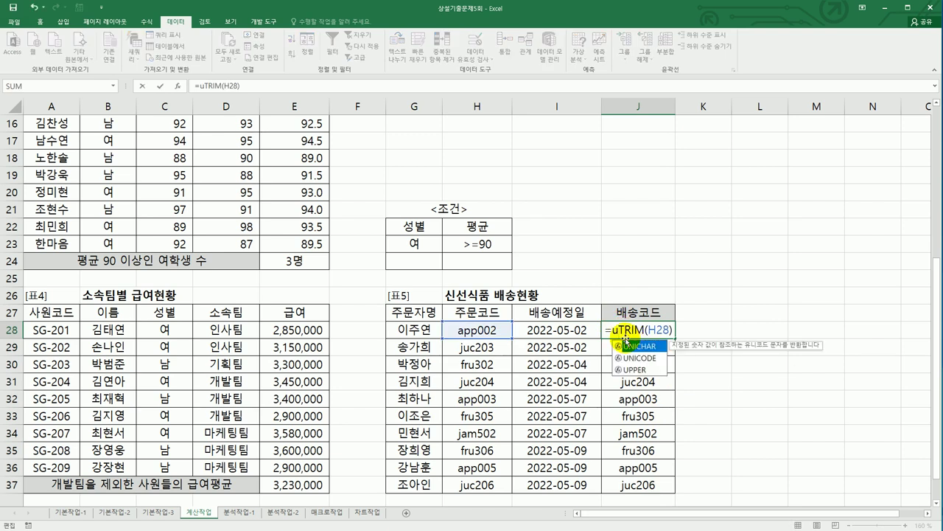
pyautogui.doubleClick(632, 370)
pyautogui.press('End')
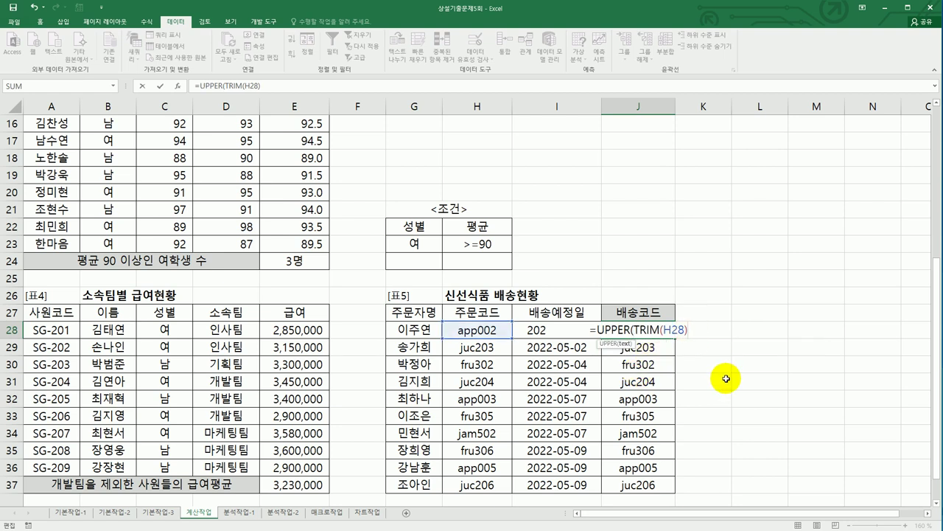
pyautogui.write(')')
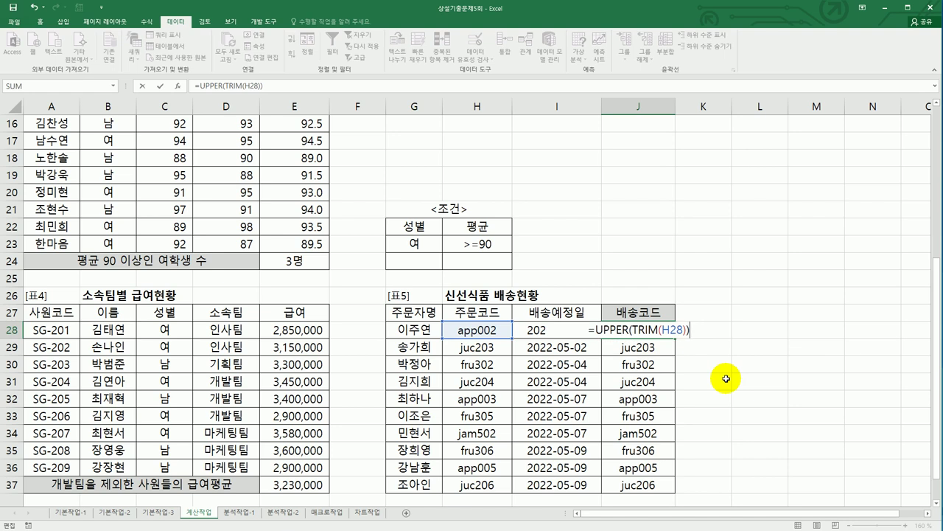
# Append &"-MK" to the J28 formula and fill it down through J37
pyautogui.write('&"')
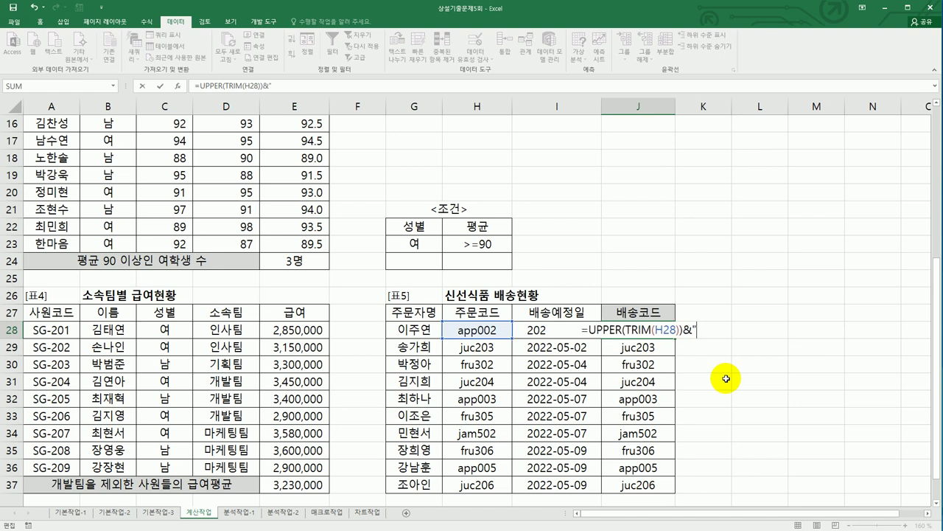
pyautogui.write('-MK/')
pyautogui.press('BackSpace')
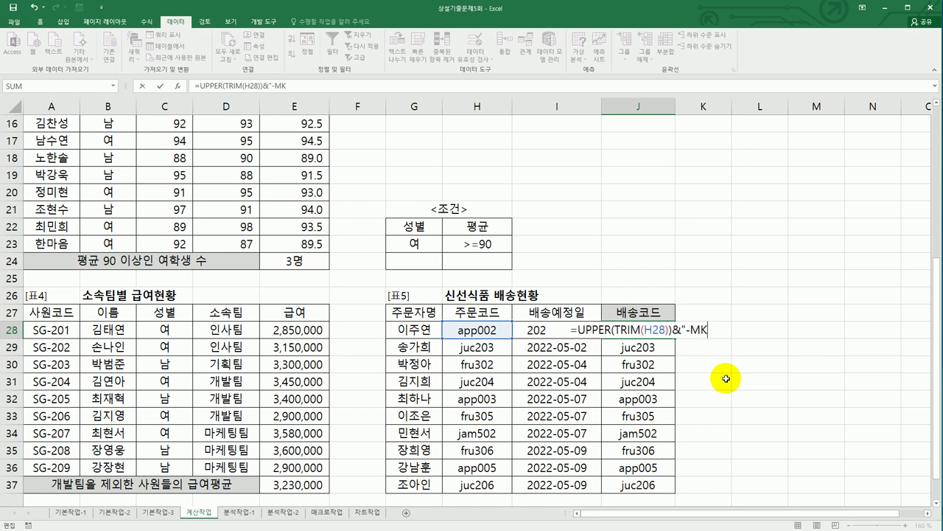
pyautogui.write('"')
pyautogui.press('Return')
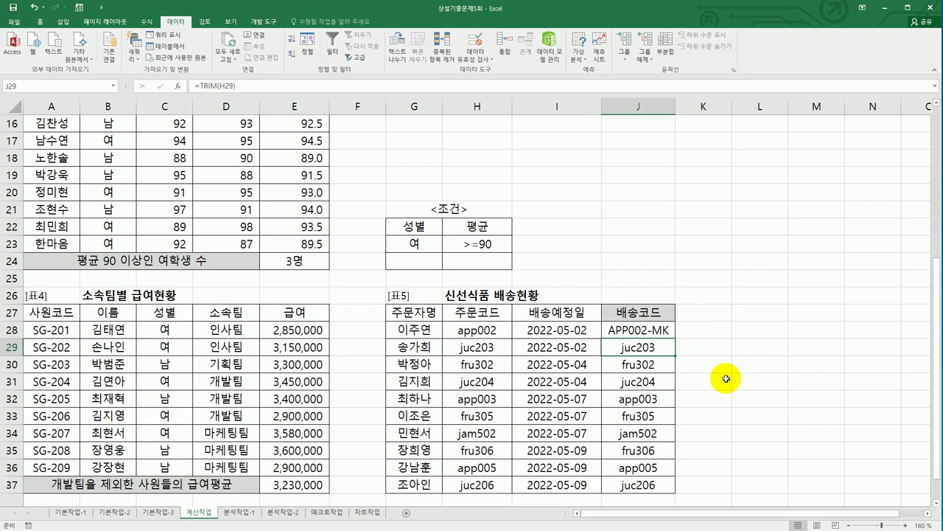
pyautogui.click(653, 330)
pyautogui.moveTo(676, 337); pyautogui.dragTo(677, 487)
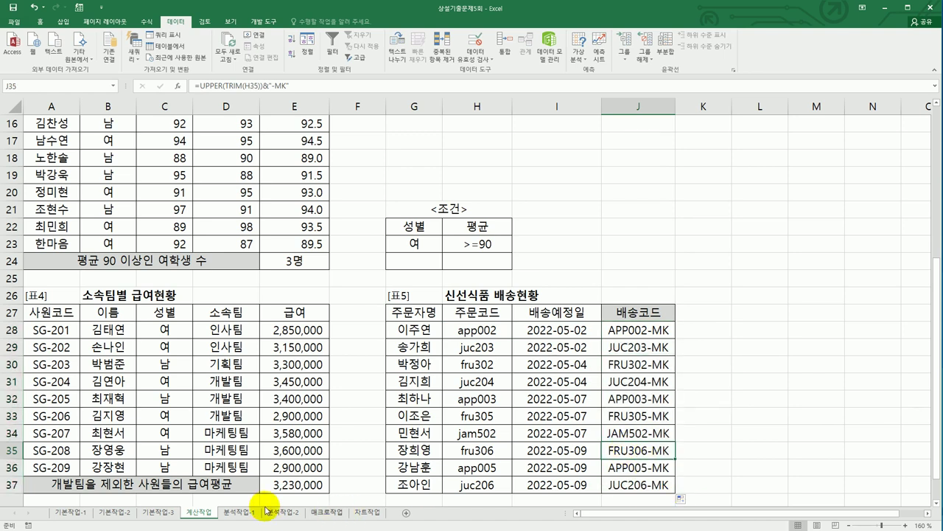
# Sort the 신입사원 심사결과 table on the 분석작업-1 sheet by 성별 in ascending order
pyautogui.click(240, 511)
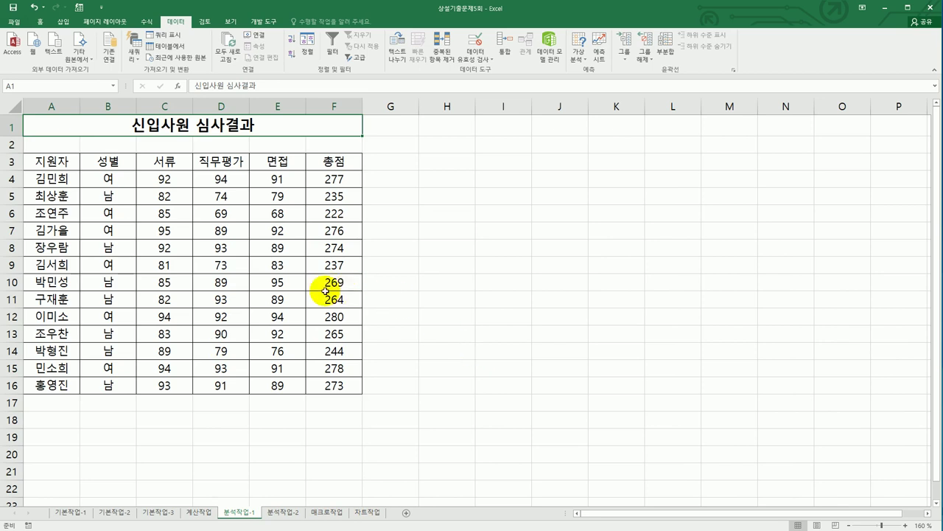
pyautogui.click(122, 176)
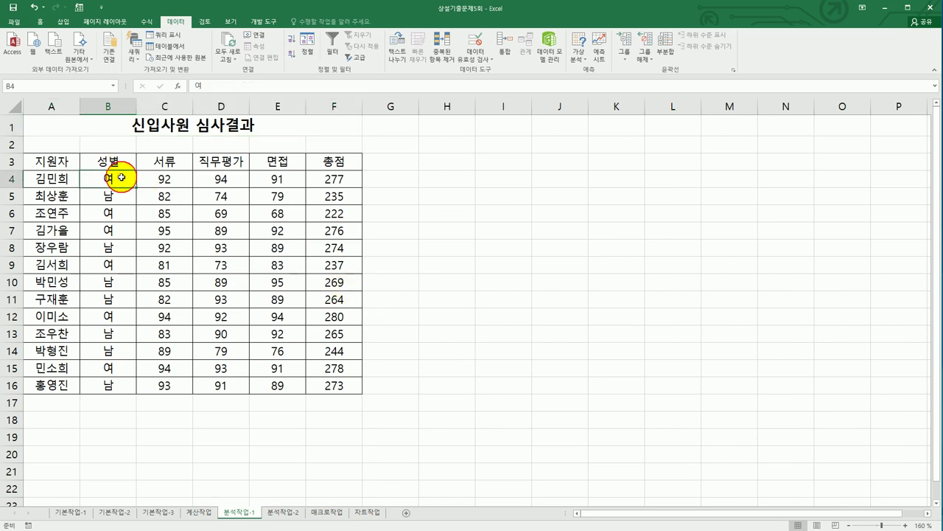
pyautogui.click(125, 246)
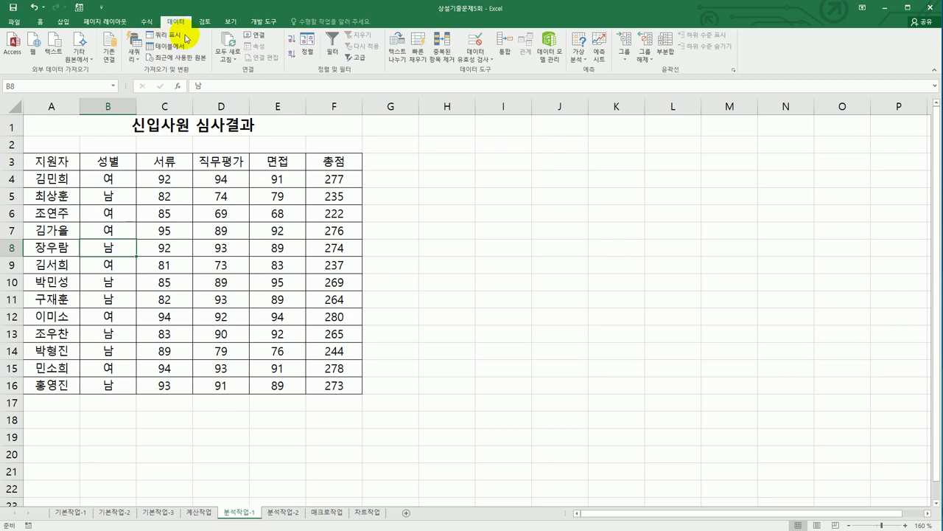
pyautogui.click(292, 43)
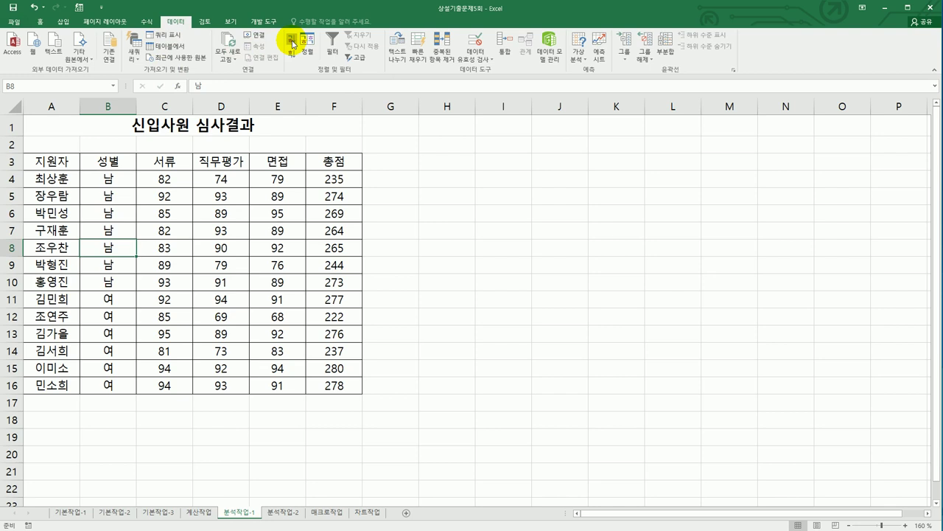
# Add subtotals grouped by 성별 with the 최대값 function for 서류, 직무평가 and 면접, leaving 총점 out
pyautogui.click(666, 46)
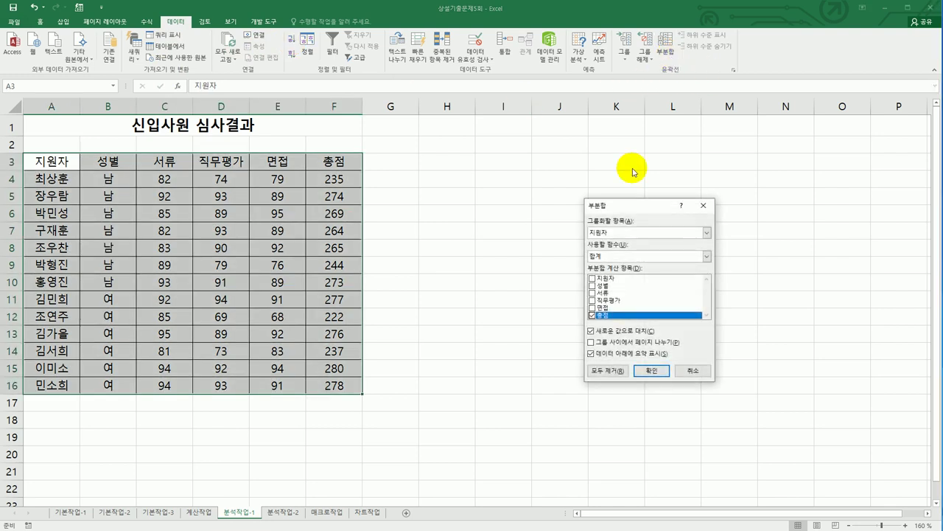
pyautogui.moveTo(626, 202); pyautogui.dragTo(570, 177)
pyautogui.click(590, 210)
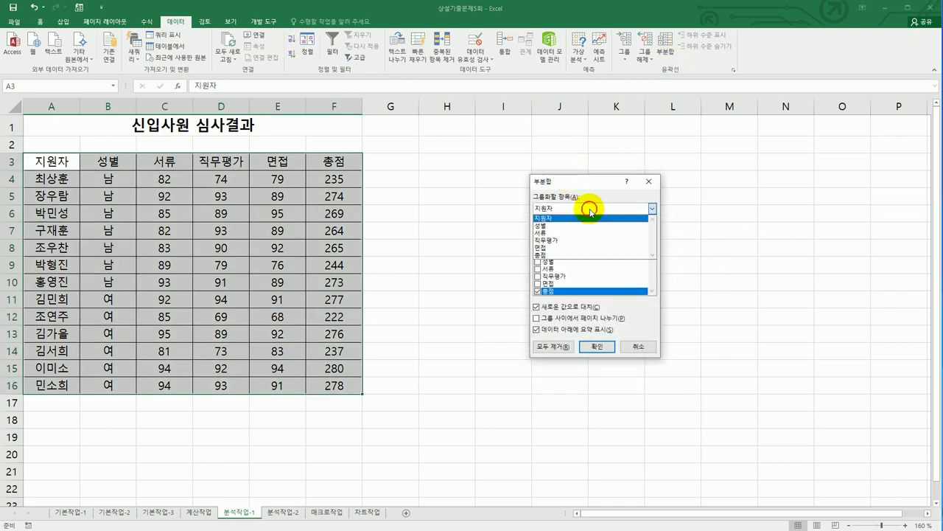
pyautogui.click(589, 230)
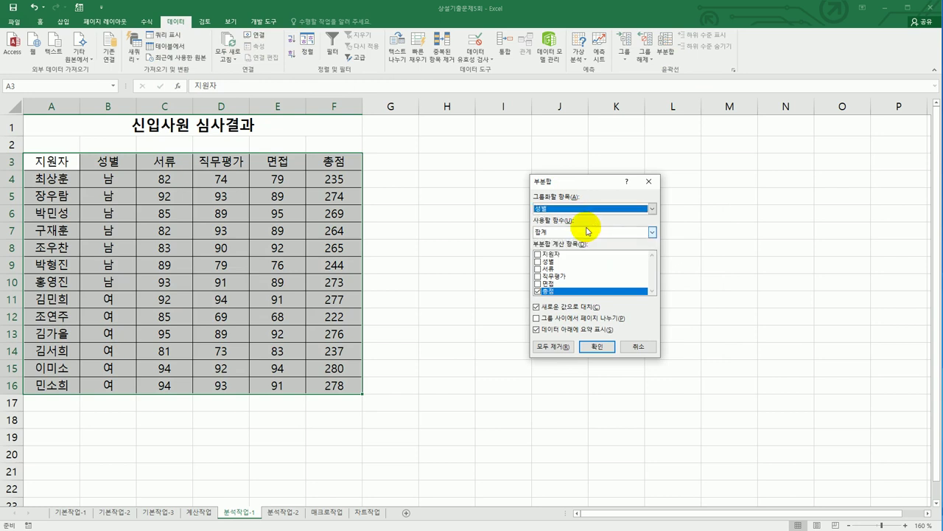
pyautogui.click(537, 291)
pyautogui.click(537, 270)
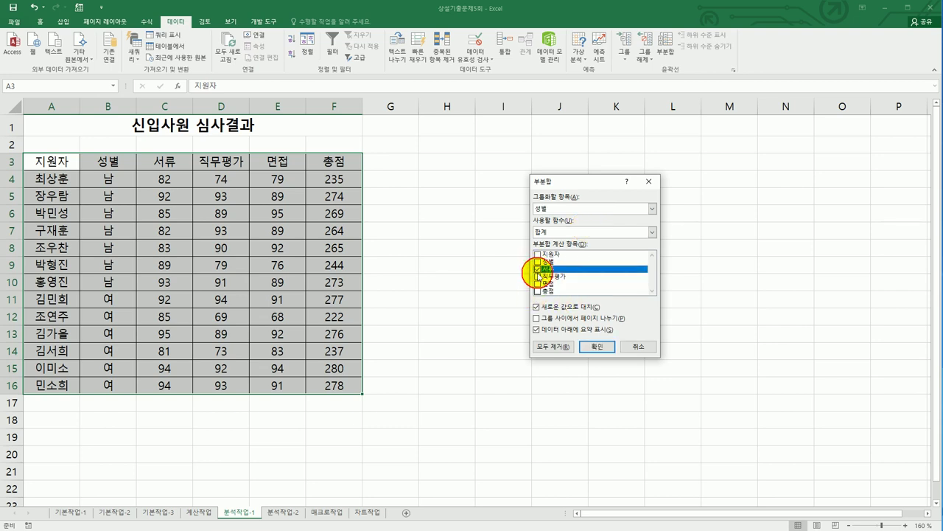
pyautogui.click(537, 275)
pyautogui.click(537, 283)
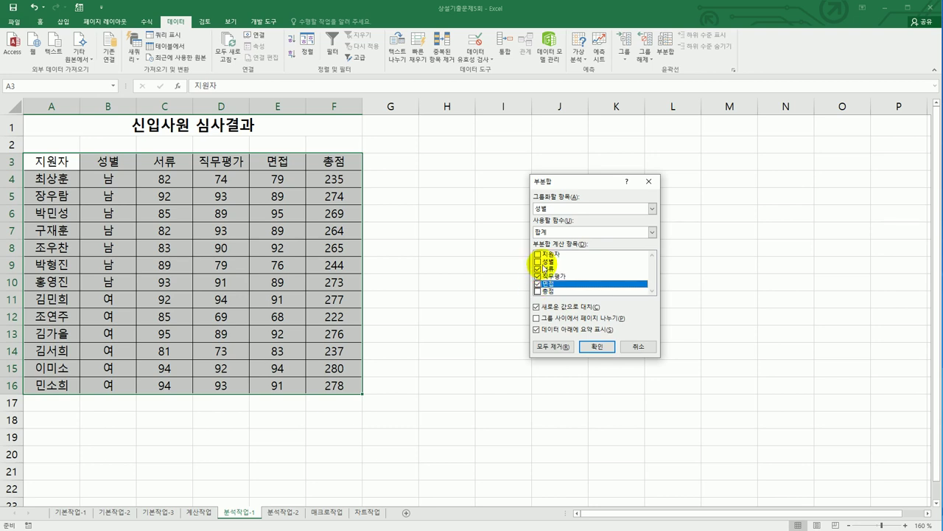
pyautogui.click(545, 231)
pyautogui.click(551, 268)
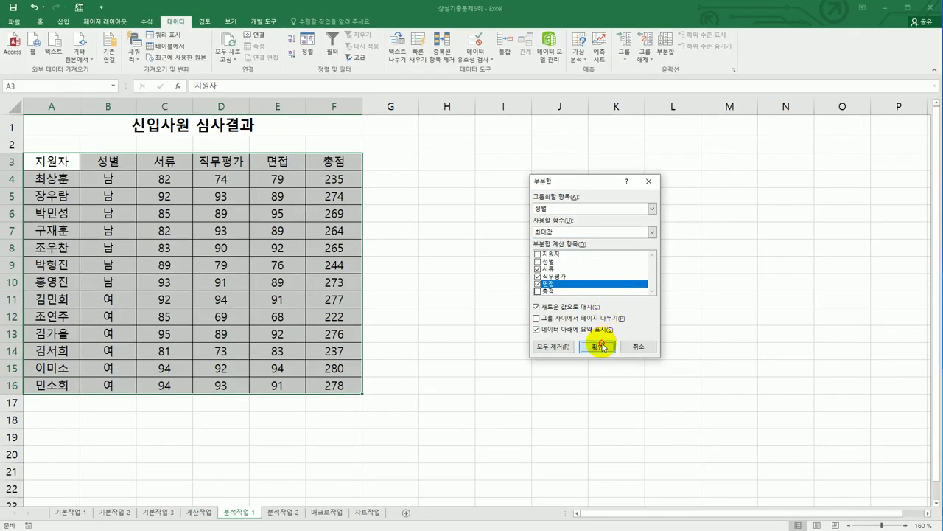
pyautogui.click(505, 388)
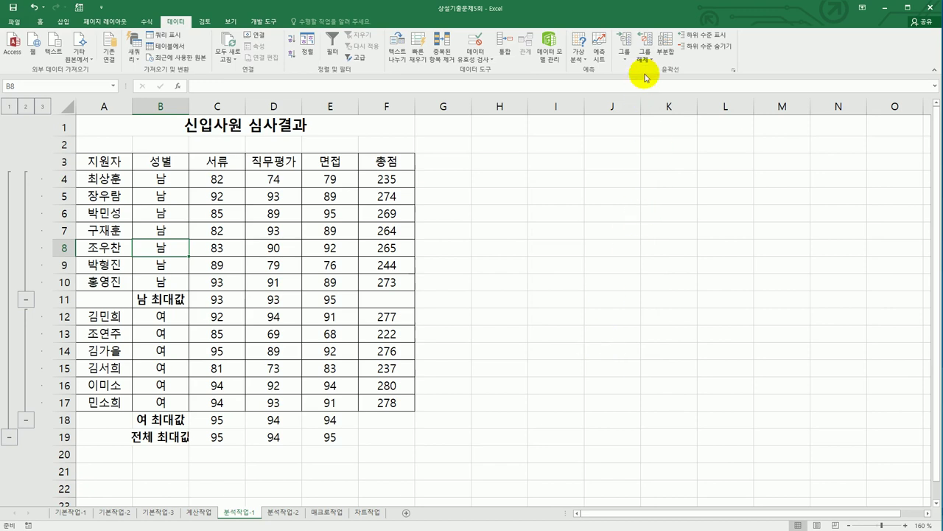
# Add a second subtotal by 성별 using the 평균 function for 총점 only, without replacing the existing 최대값 subtotals
pyautogui.click(664, 56)
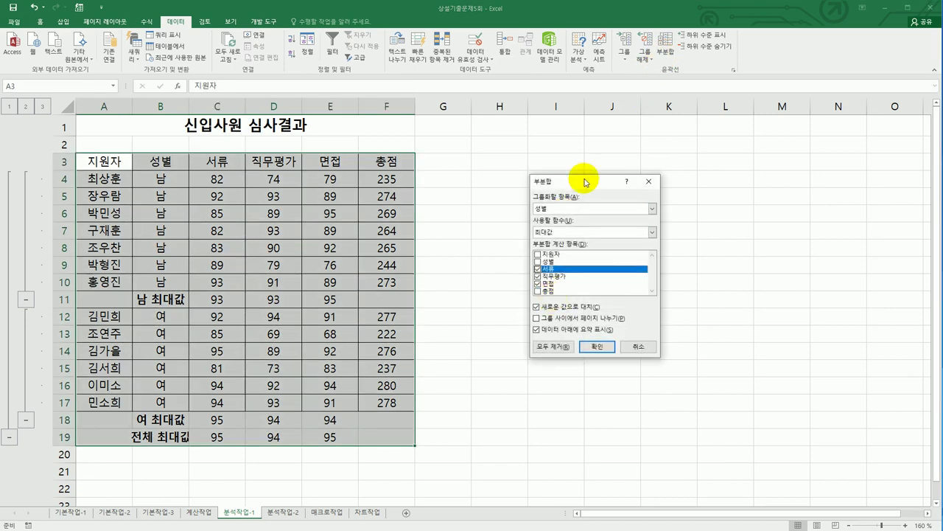
pyautogui.moveTo(582, 185); pyautogui.dragTo(549, 183)
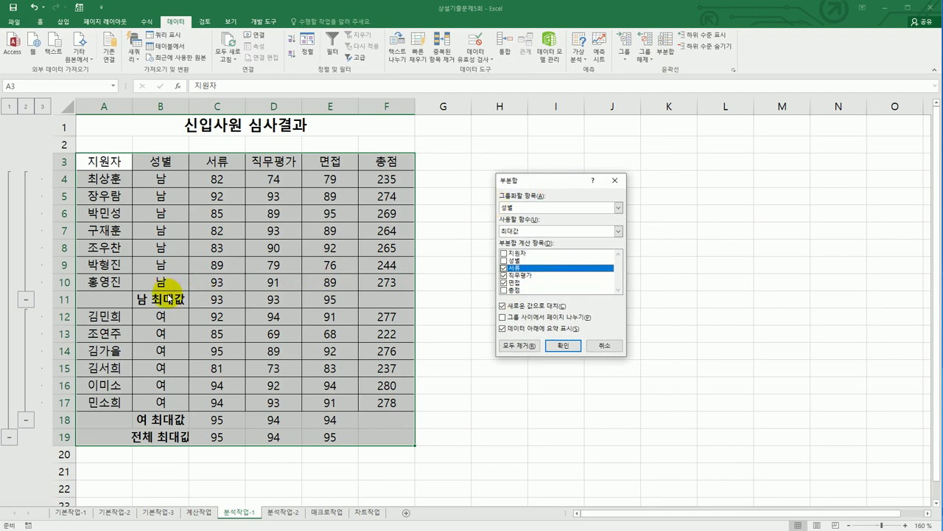
pyautogui.click(501, 308)
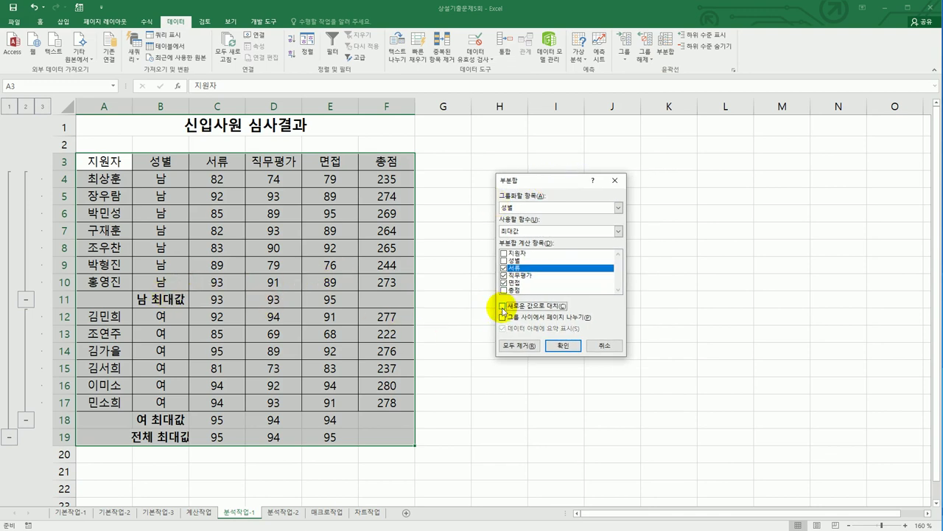
pyautogui.click(518, 230)
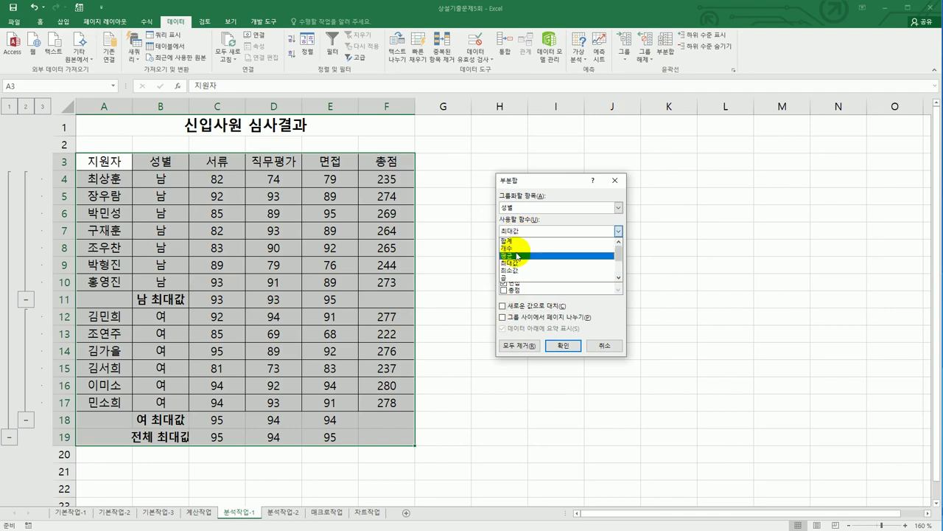
pyautogui.click(519, 256)
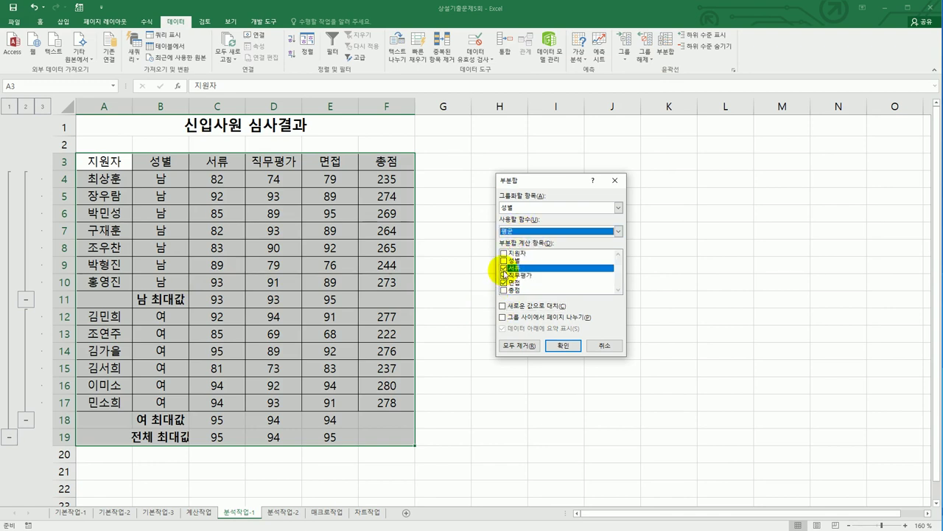
pyautogui.click(503, 268)
pyautogui.click(504, 275)
pyautogui.click(503, 283)
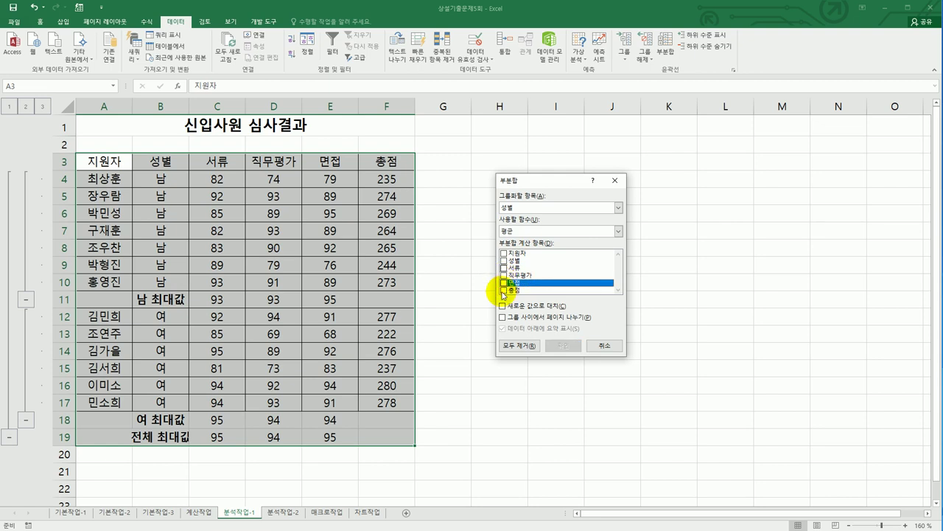
pyautogui.click(504, 291)
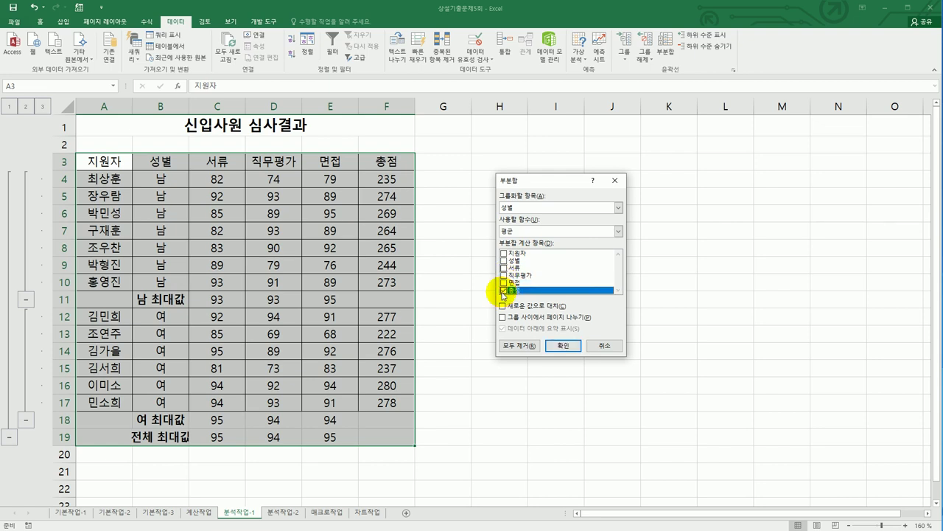
pyautogui.click(562, 345)
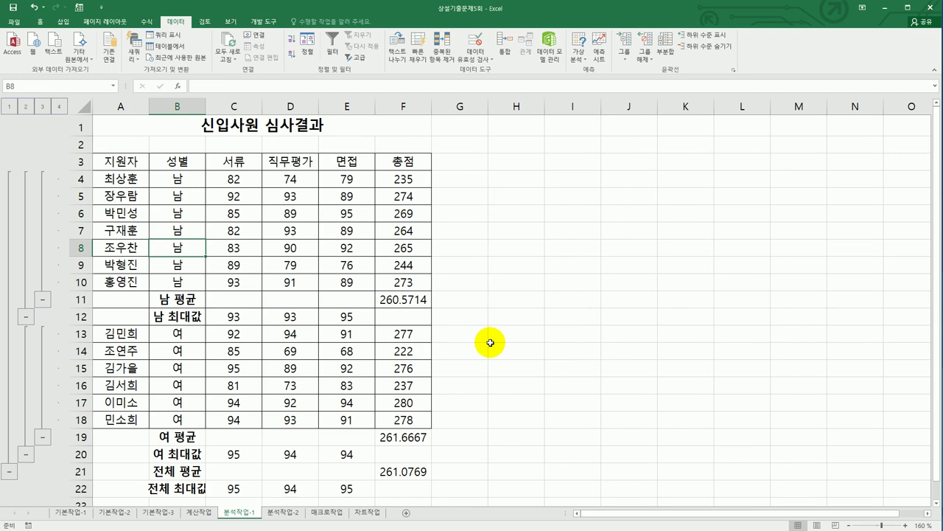
# Format the 총점 averages in F11, F19 and F21 with the 숫자 category and one decimal place
pyautogui.click(415, 299)
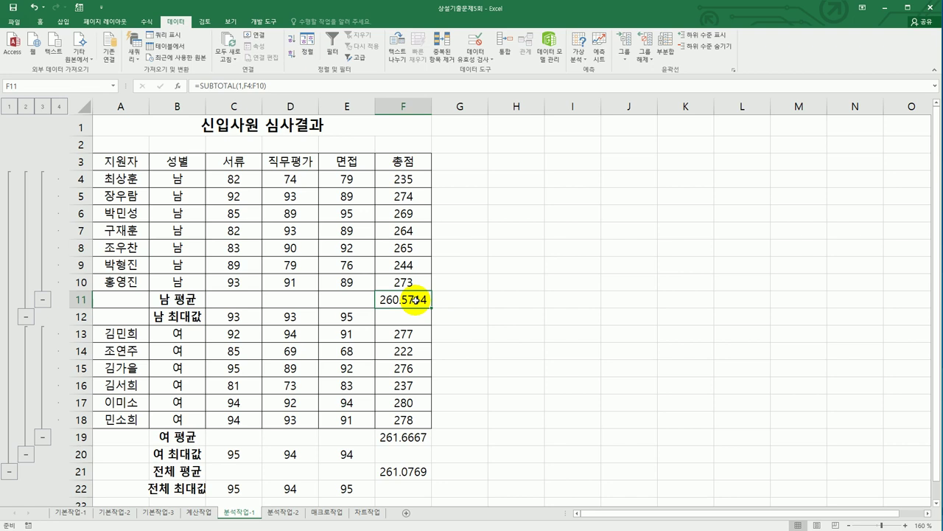
pyautogui.keyDown('ctrl'); pyautogui.click(402, 438); pyautogui.keyUp('ctrl')
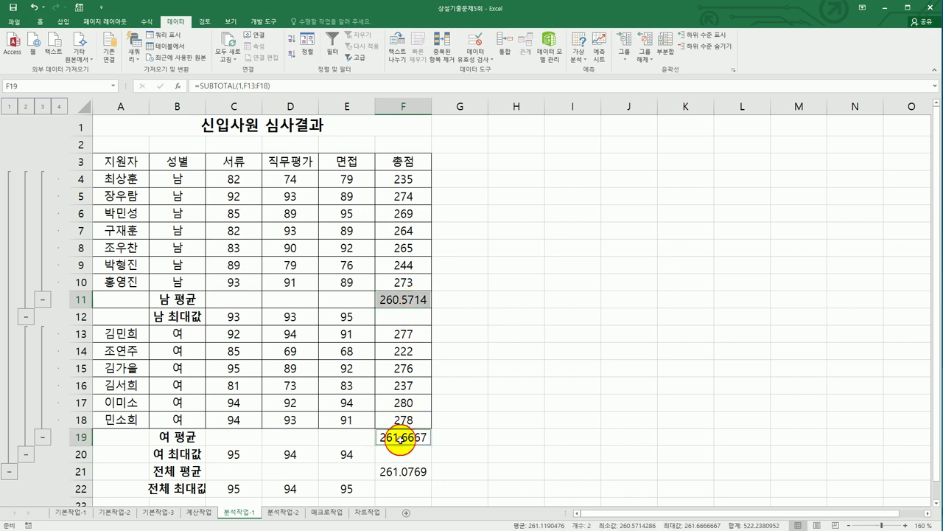
pyautogui.keyDown('ctrl'); pyautogui.click(405, 469); pyautogui.keyUp('ctrl')
pyautogui.scroll(-1, 513, 436)
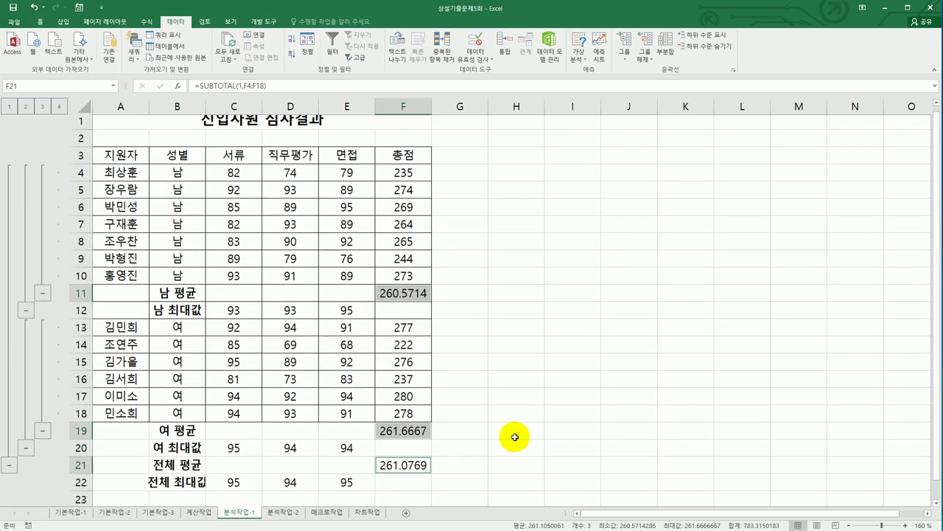
pyautogui.scroll(1, 515, 437)
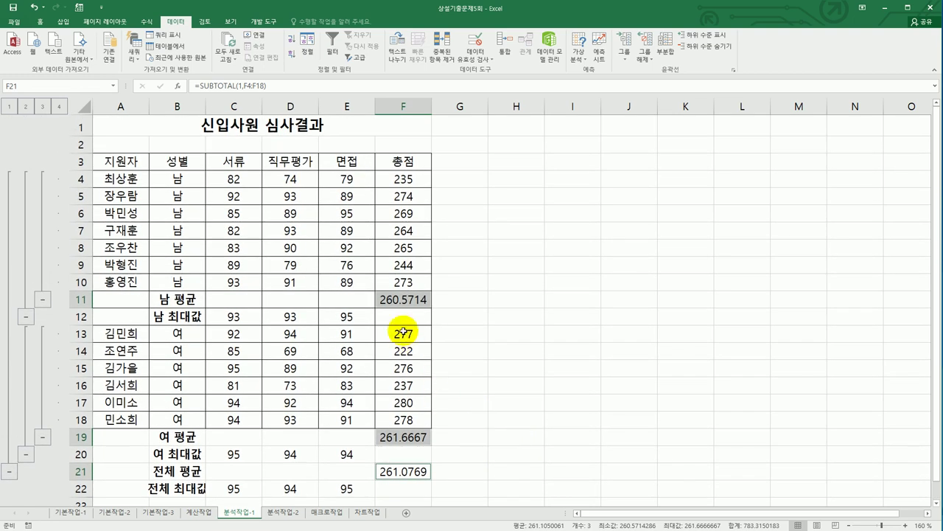
pyautogui.rightClick(399, 299)
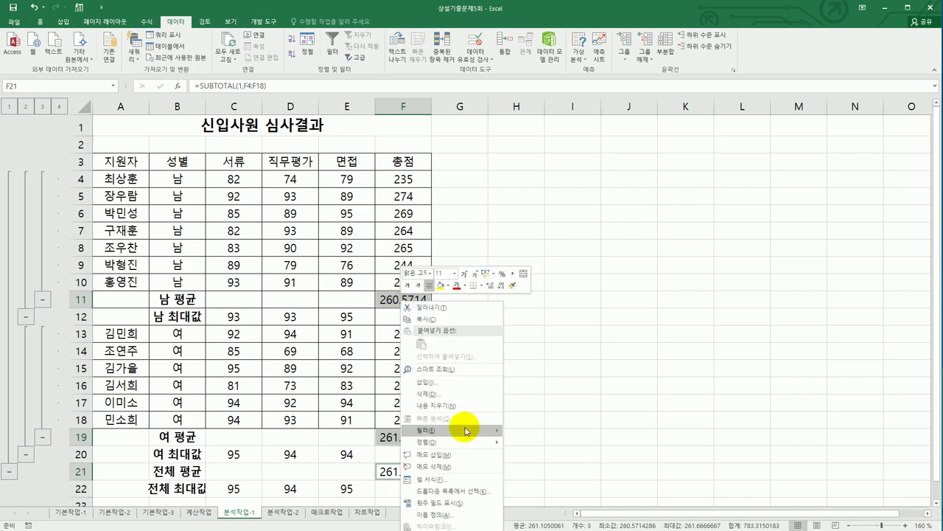
pyautogui.click(461, 483)
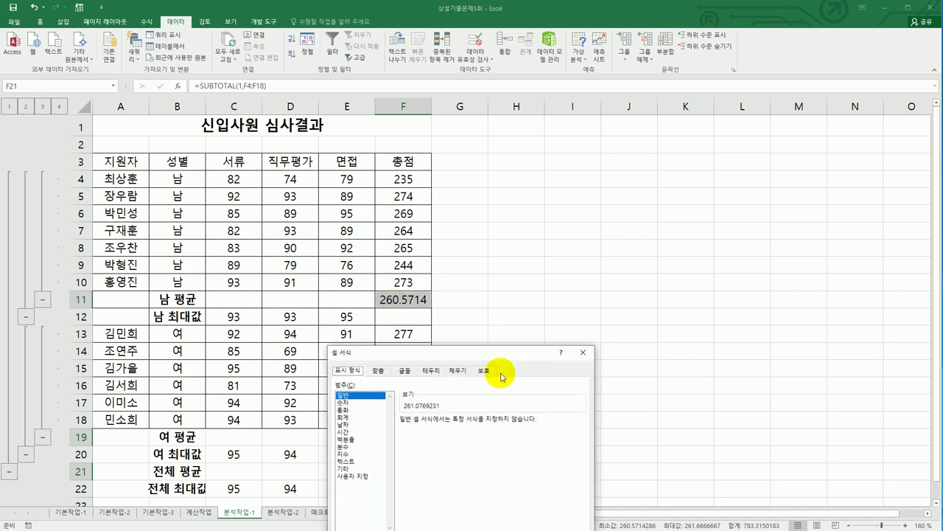
pyautogui.moveTo(490, 308); pyautogui.dragTo(665, 176)
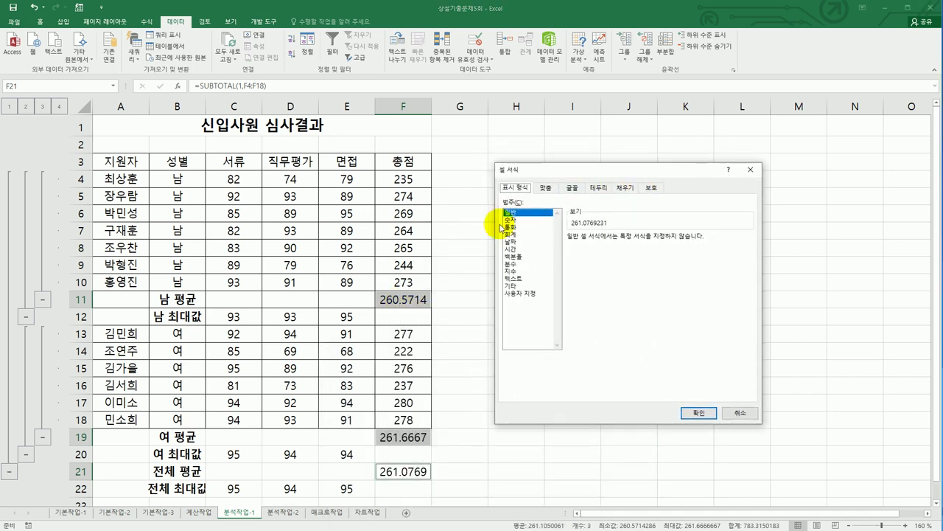
pyautogui.click(524, 221)
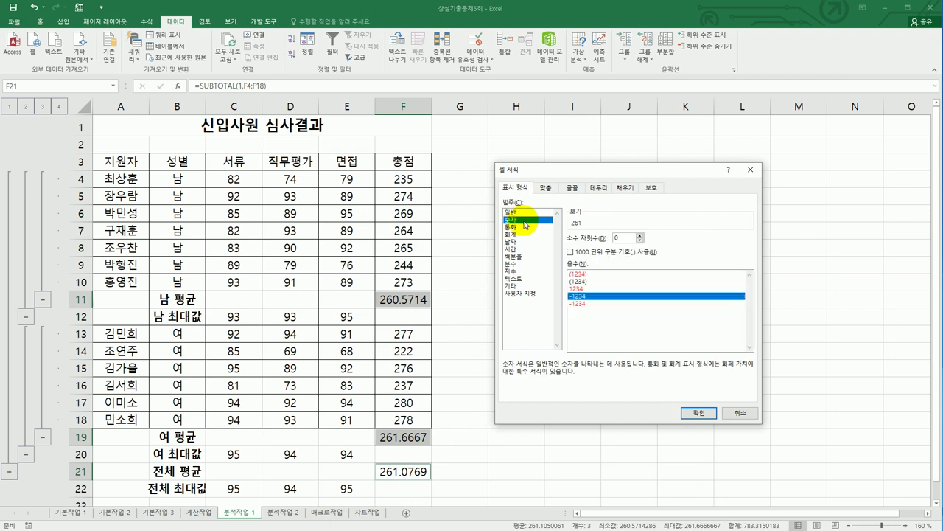
pyautogui.click(640, 236)
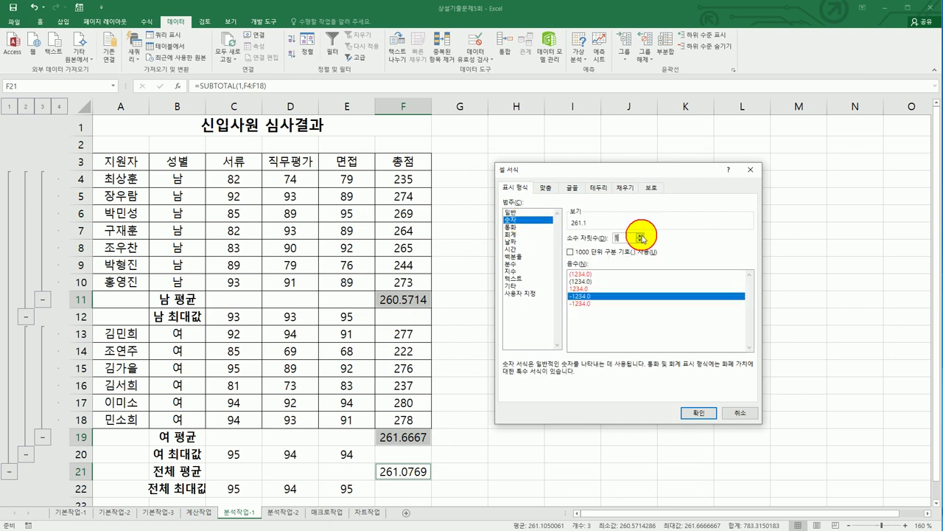
pyautogui.click(697, 414)
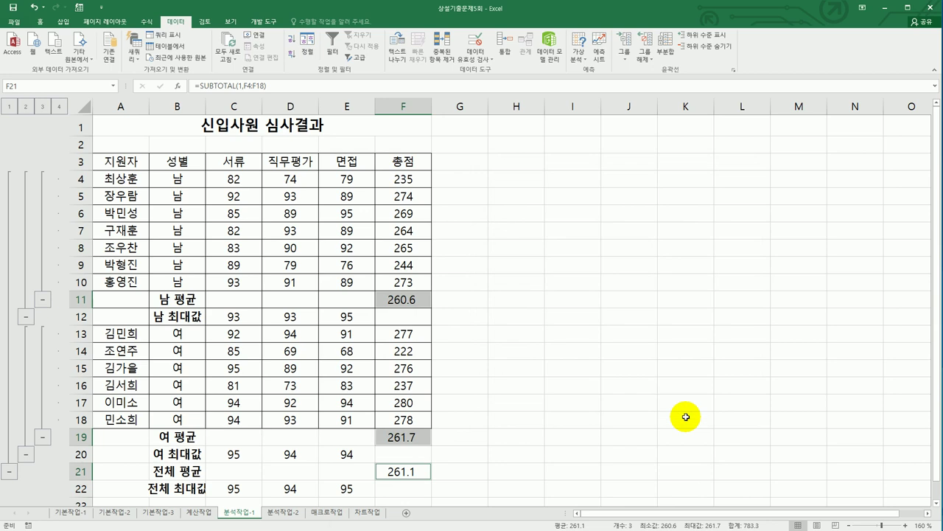
# Format A3:F22 as a table with headers in the light blue style with grid borders, and auto-fit column B's width
pyautogui.click(338, 295)
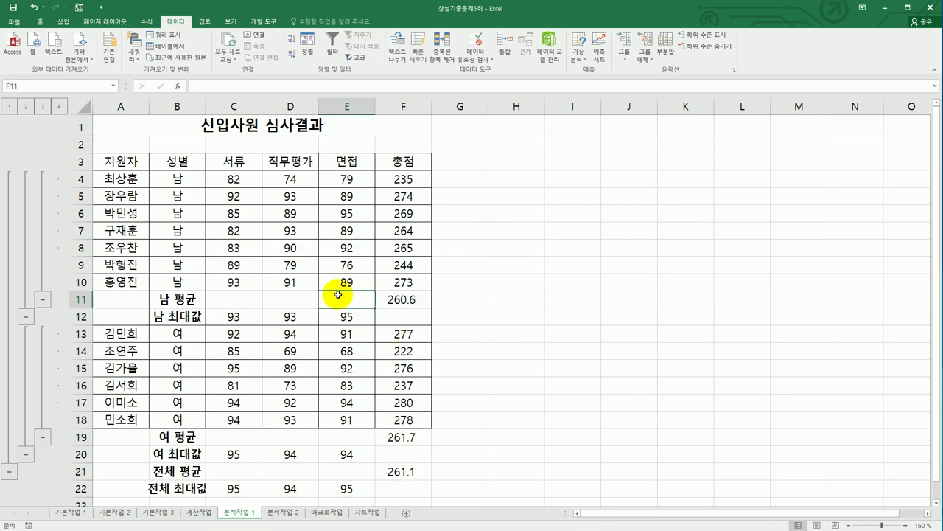
pyautogui.click(38, 25)
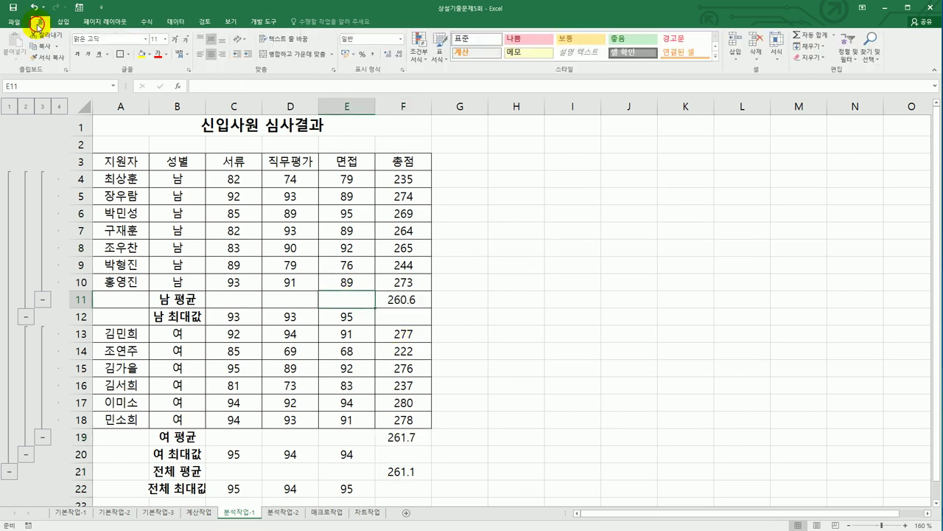
pyautogui.click(440, 75)
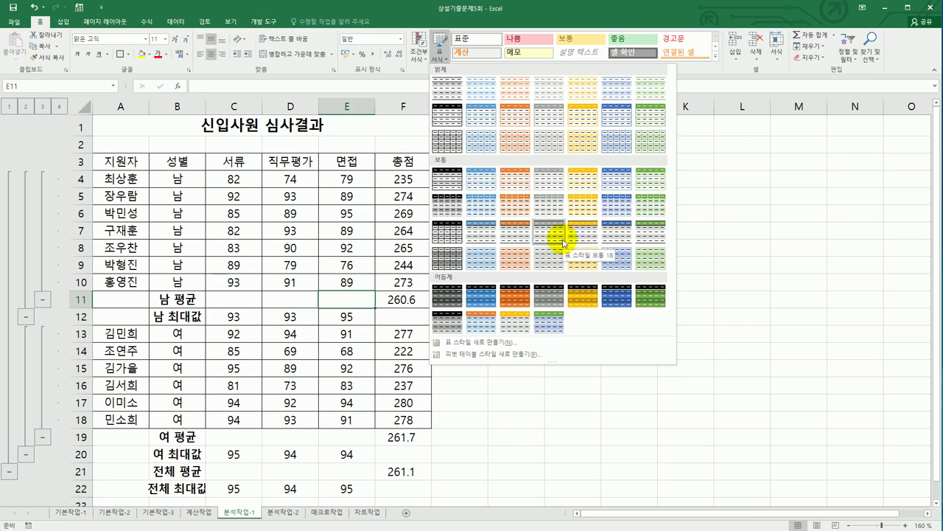
pyautogui.click(481, 142)
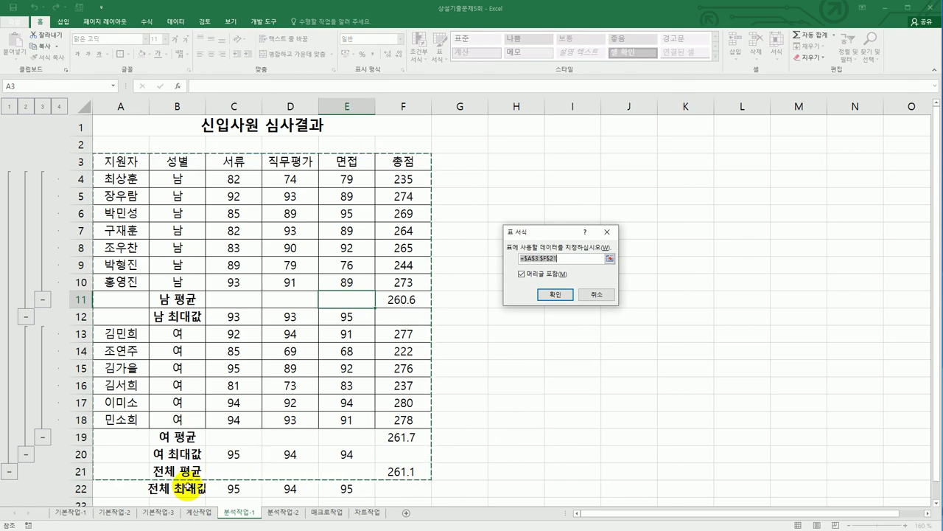
pyautogui.moveTo(124, 162); pyautogui.dragTo(391, 486)
pyautogui.scroll(-1, 516, 464)
pyautogui.scroll(1, 516, 464)
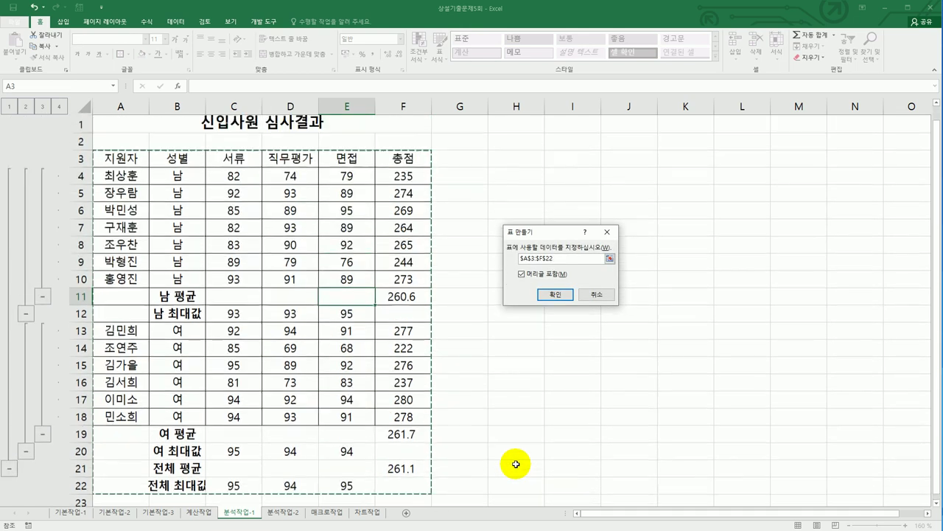
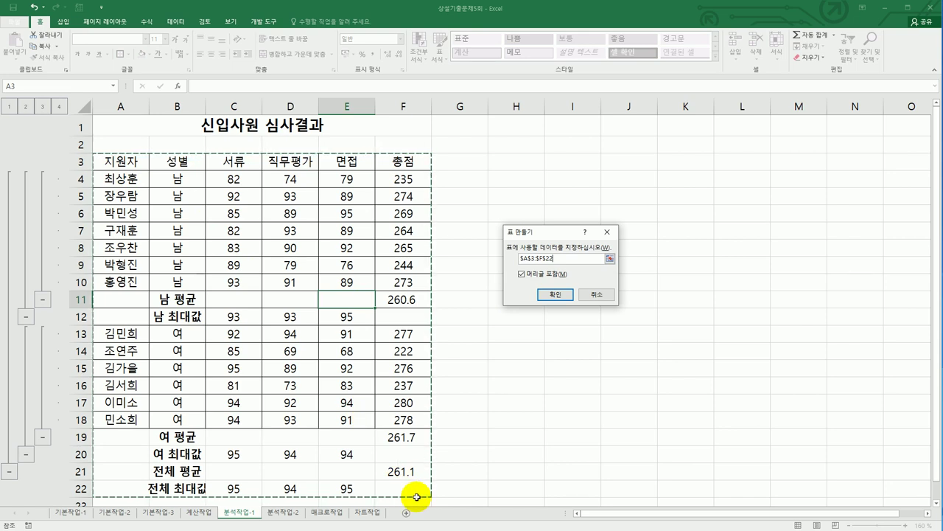
pyautogui.click(555, 294)
pyautogui.click(557, 390)
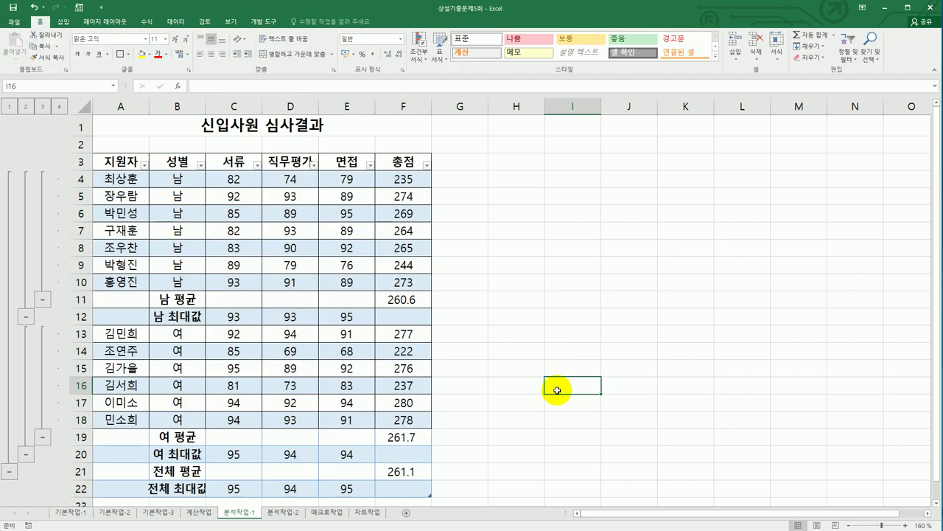
pyautogui.doubleClick(206, 109)
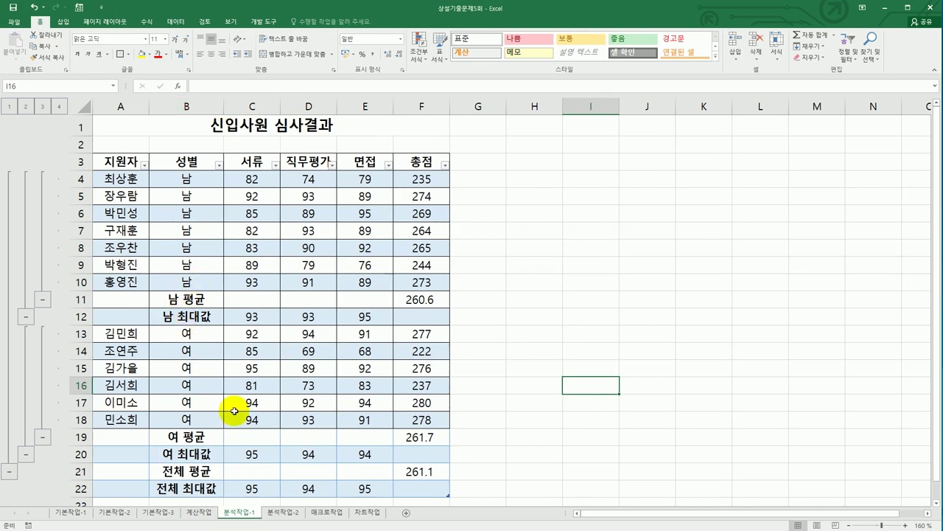
# On the 분석작업-2 sheet, set up a sort of the member table by 거주지역 values using a custom list order
pyautogui.click(276, 514)
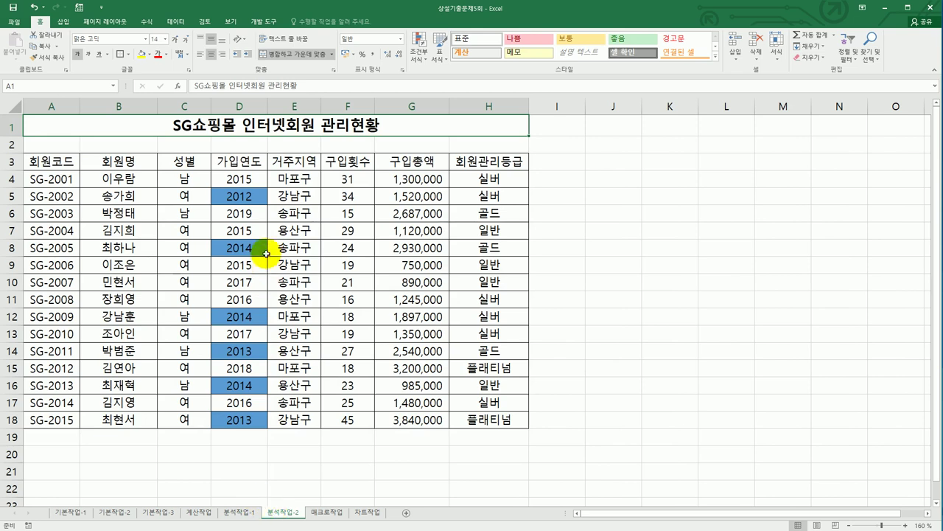
pyautogui.click(264, 196)
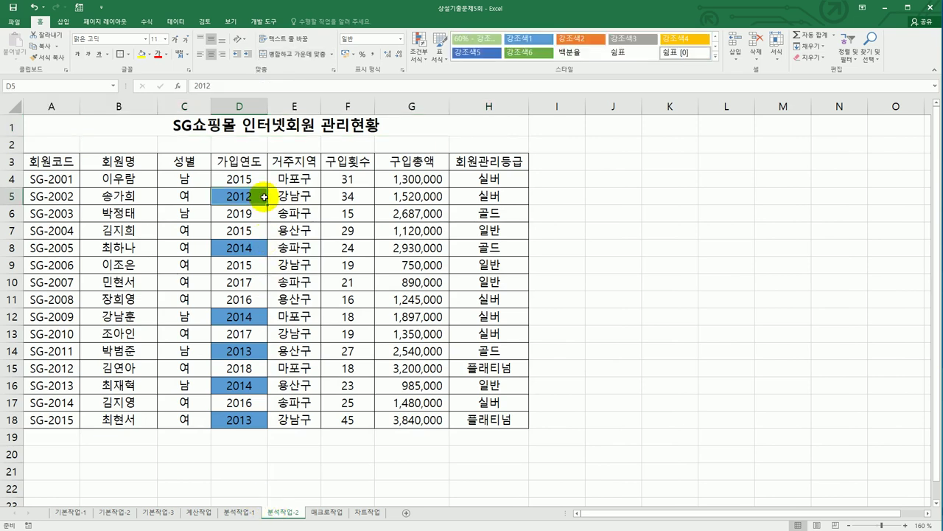
pyautogui.click(292, 178)
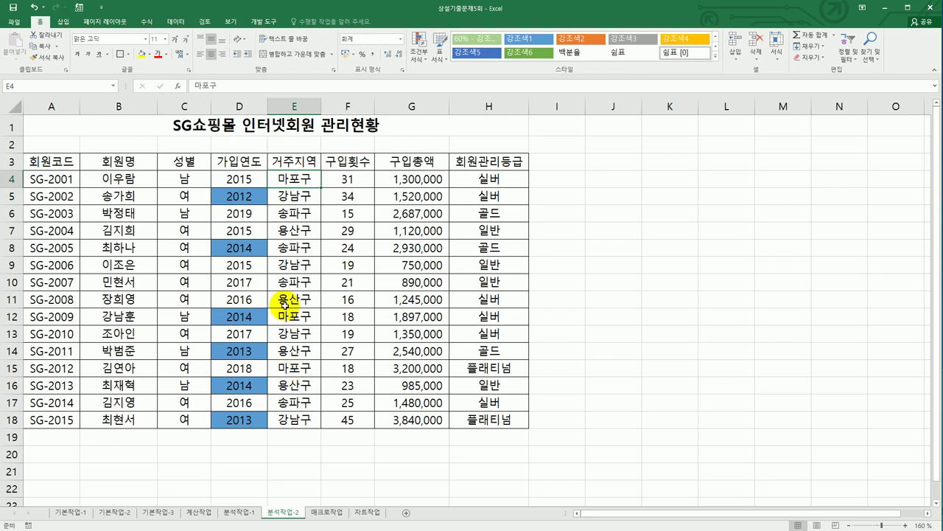
pyautogui.click(175, 22)
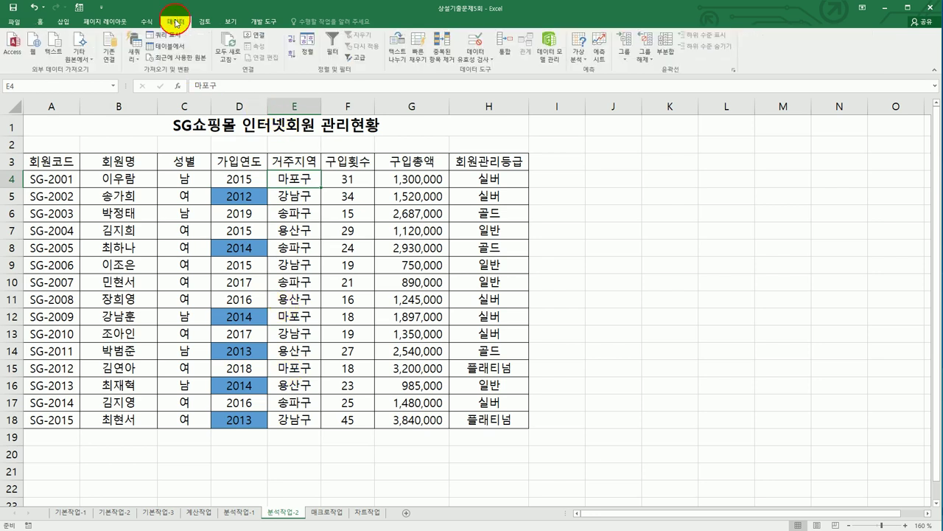
pyautogui.click(316, 58)
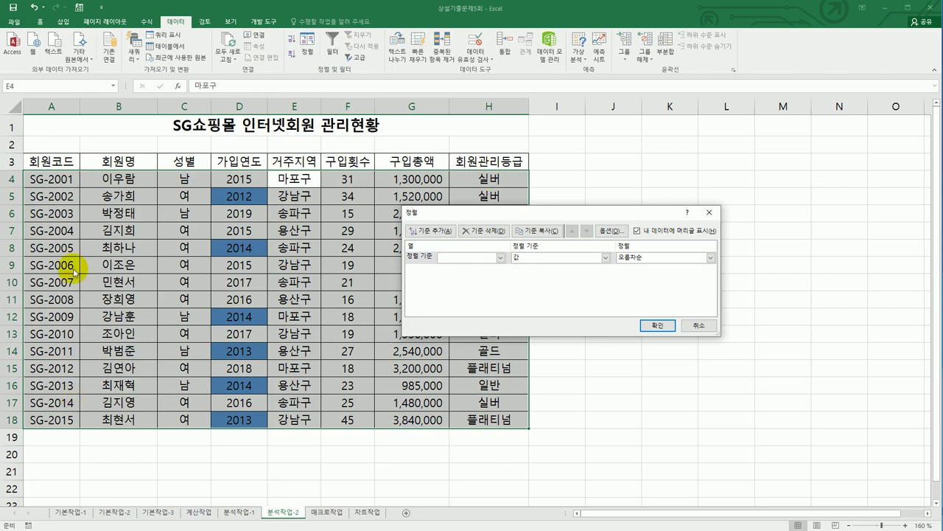
pyautogui.click(498, 262)
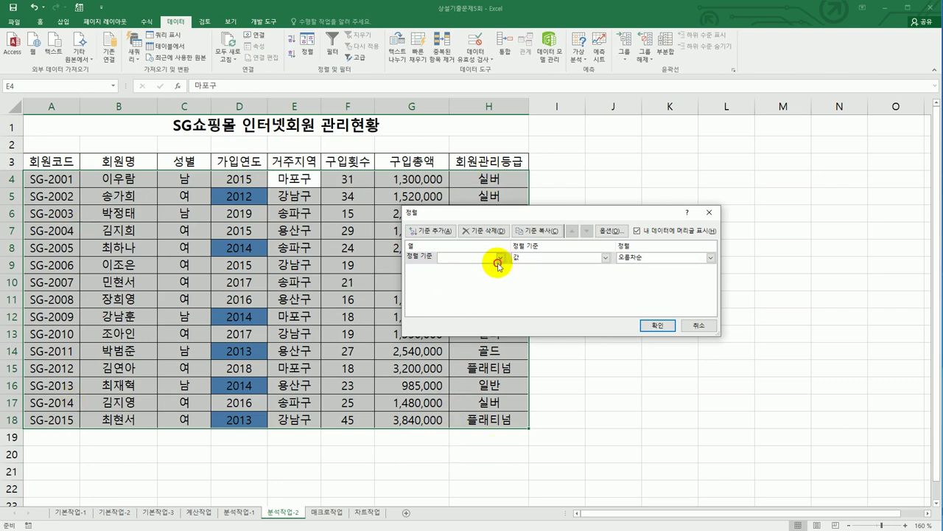
pyautogui.click(499, 259)
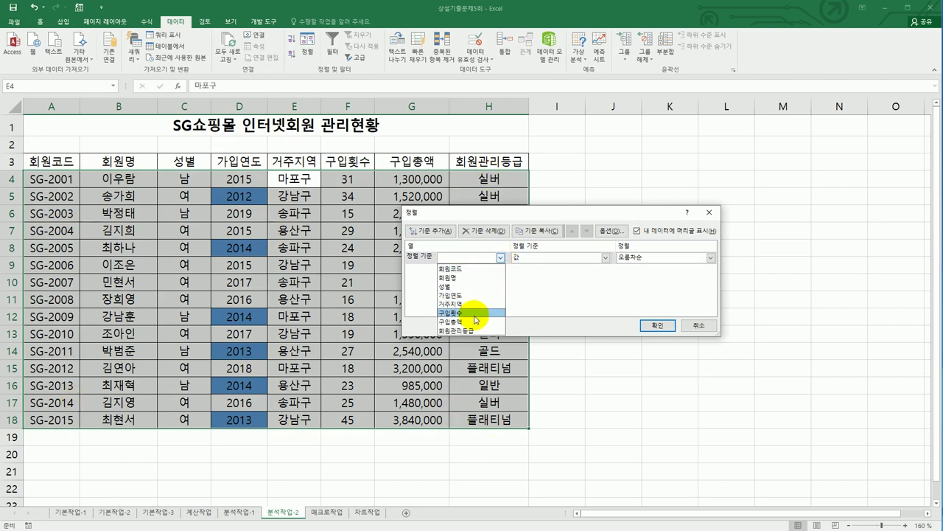
pyautogui.click(475, 304)
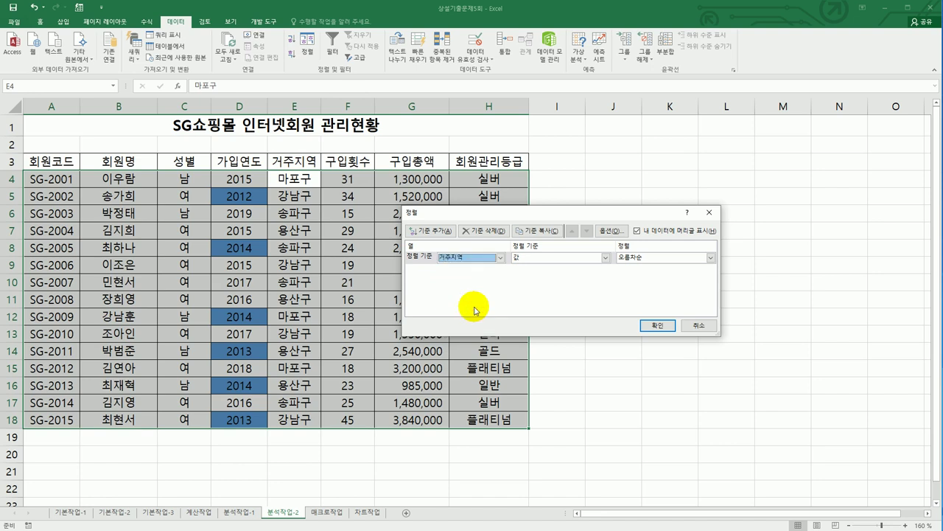
pyautogui.click(649, 259)
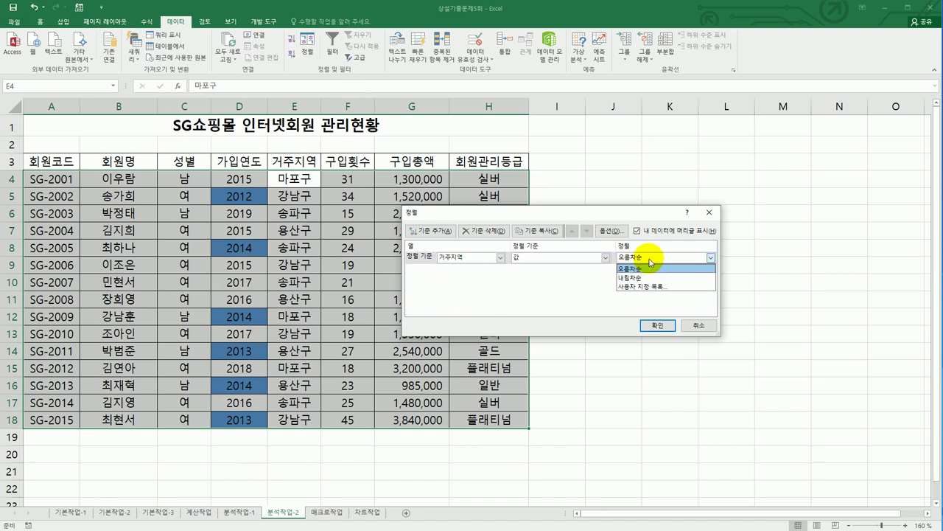
pyautogui.click(650, 292)
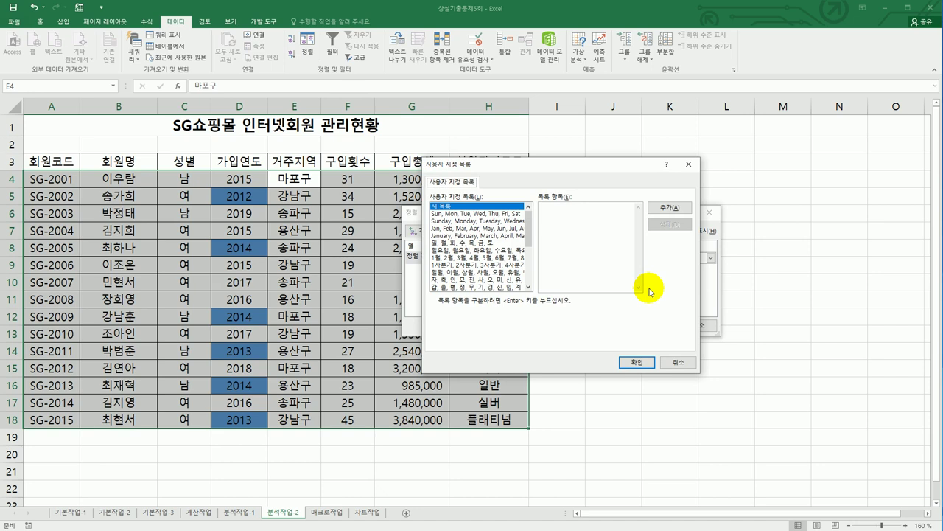
# Add a new custom list with the entries 강남구, 마포구, 송파구 and 용산구
pyautogui.click(576, 273)
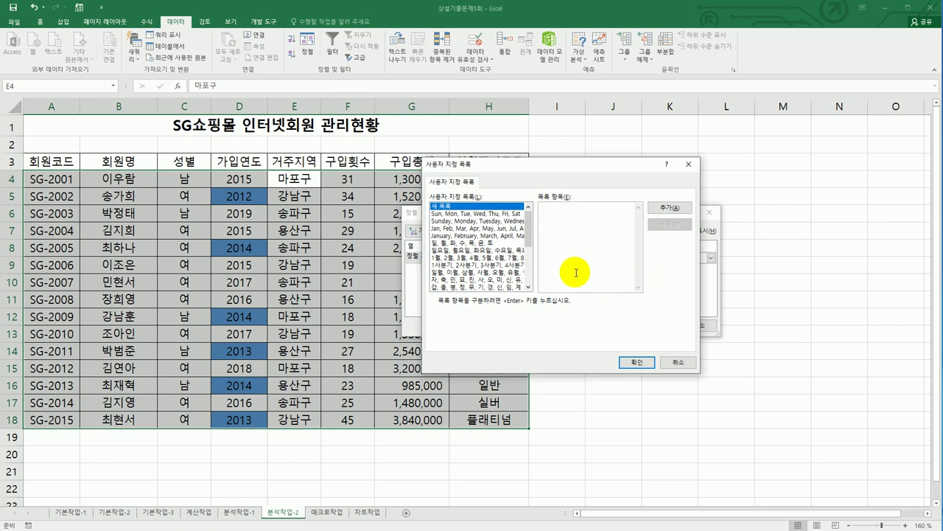
pyautogui.press('BackSpace')
pyautogui.write('강남ㅈ구')
pyautogui.press('Return')
pyautogui.write('마포구')
pyautogui.press('Return')
pyautogui.write('소ㅇ파구')
pyautogui.press('Return')
pyautogui.write('용산구')
pyautogui.click(661, 208)
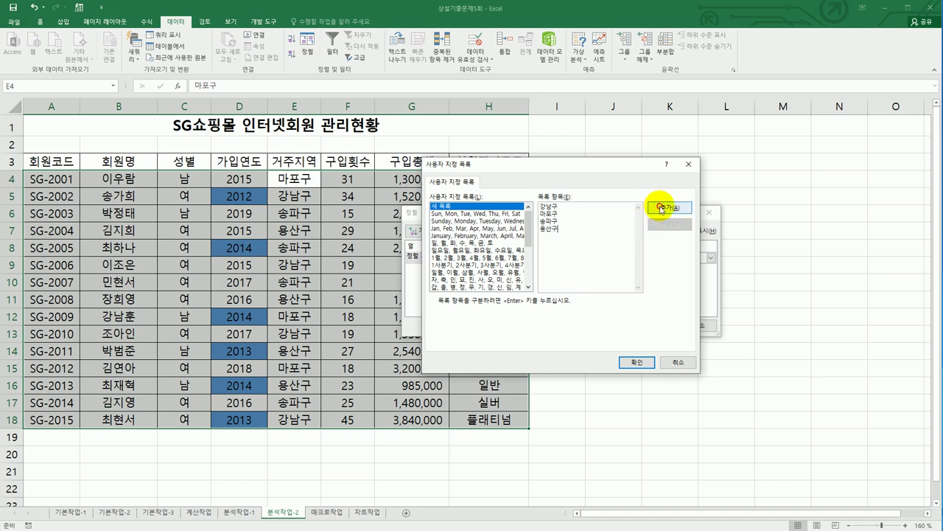
# Apply the custom list 강남구, 마포구, 송파구, 용산구 as the 거주지역 order and sort the table
pyautogui.moveTo(527, 232); pyautogui.dragTo(525, 280)
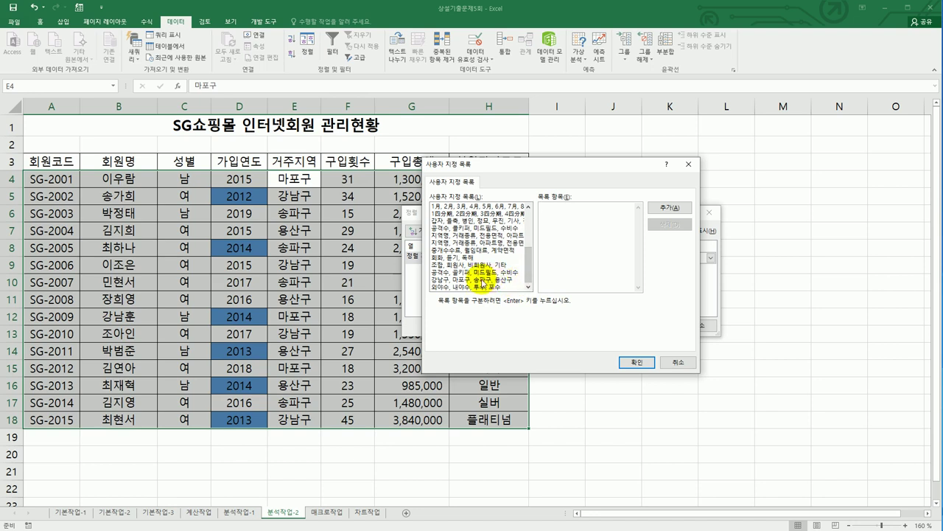
pyautogui.click(478, 280)
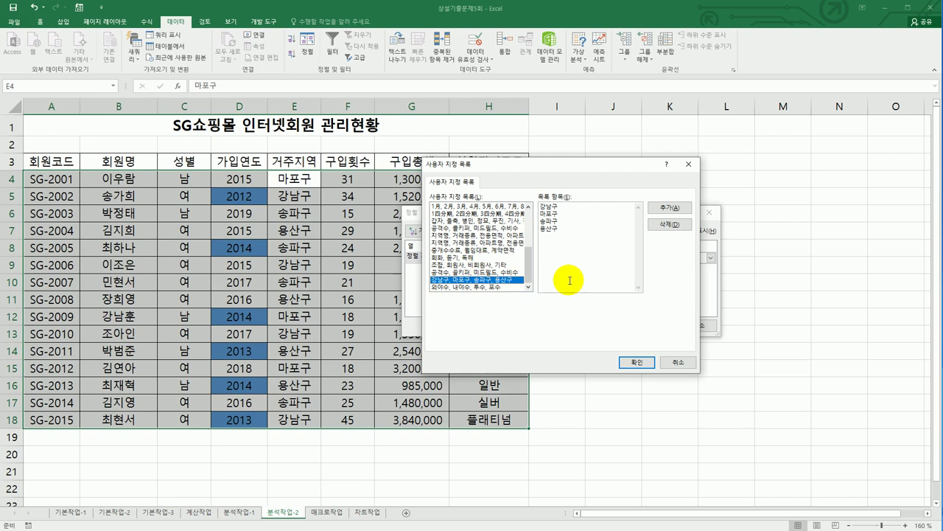
pyautogui.click(634, 361)
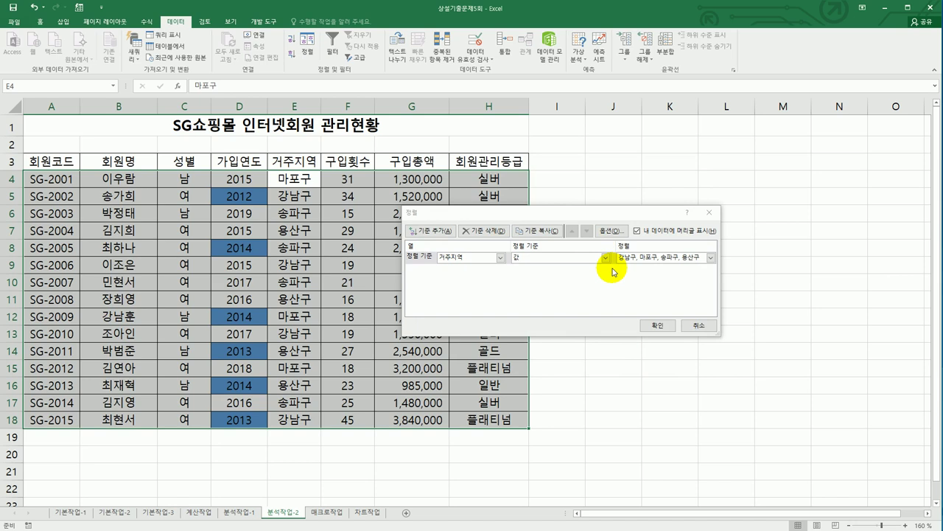
pyautogui.click(651, 326)
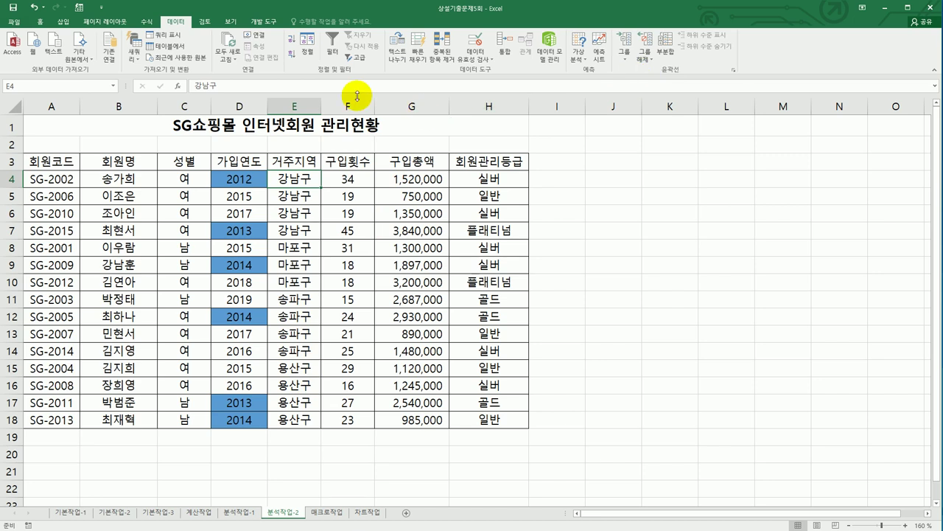
# Add a second sort level on 가입연도 based on 셀 색
pyautogui.click(305, 47)
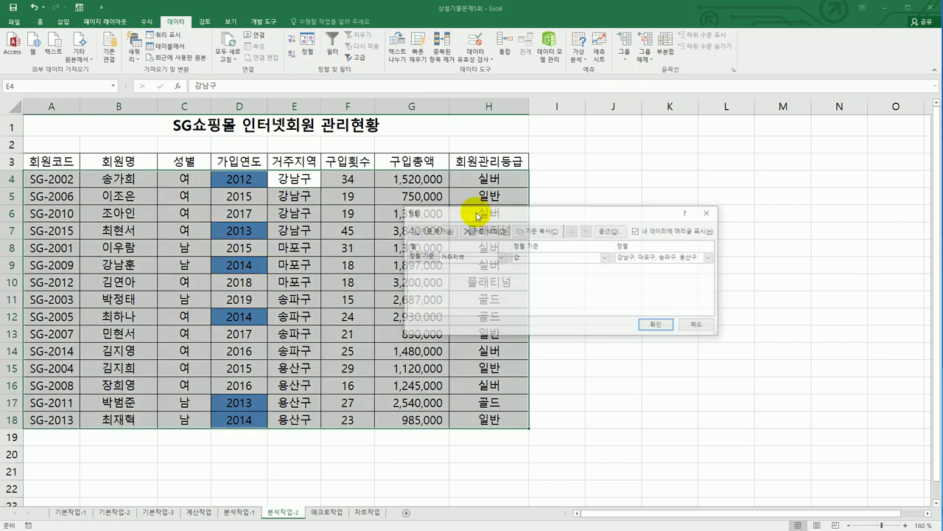
pyautogui.click(440, 231)
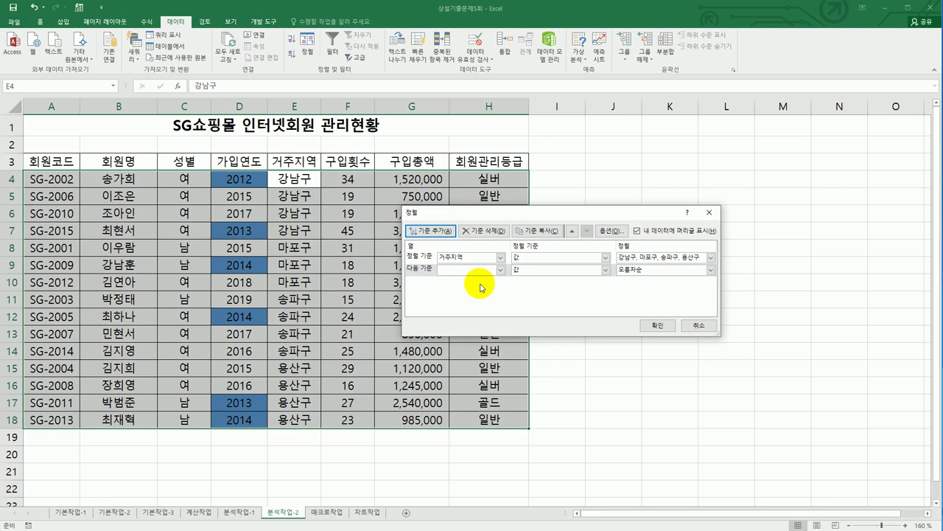
pyautogui.click(500, 270)
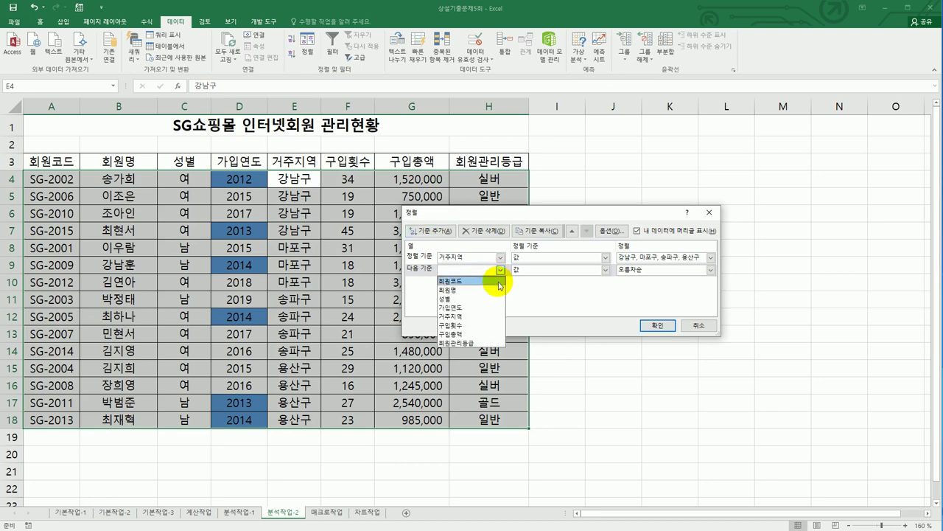
pyautogui.click(489, 312)
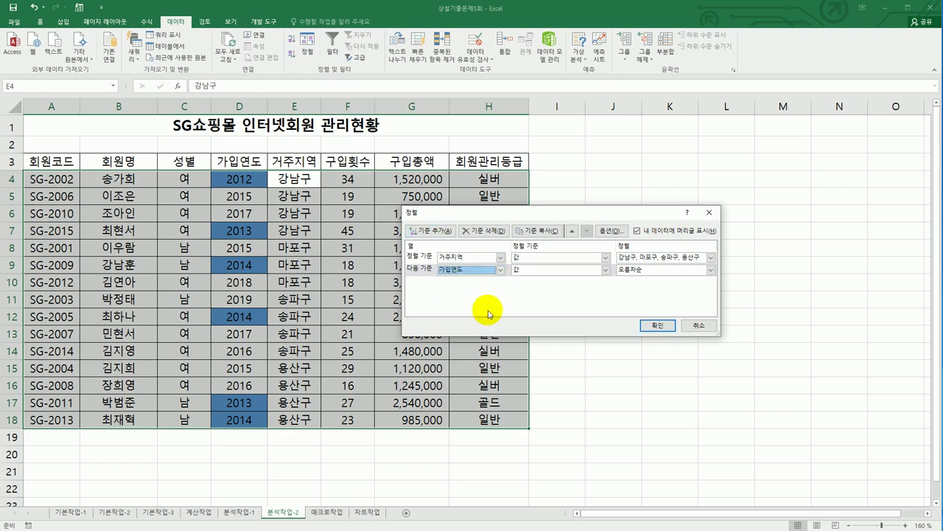
pyautogui.click(605, 269)
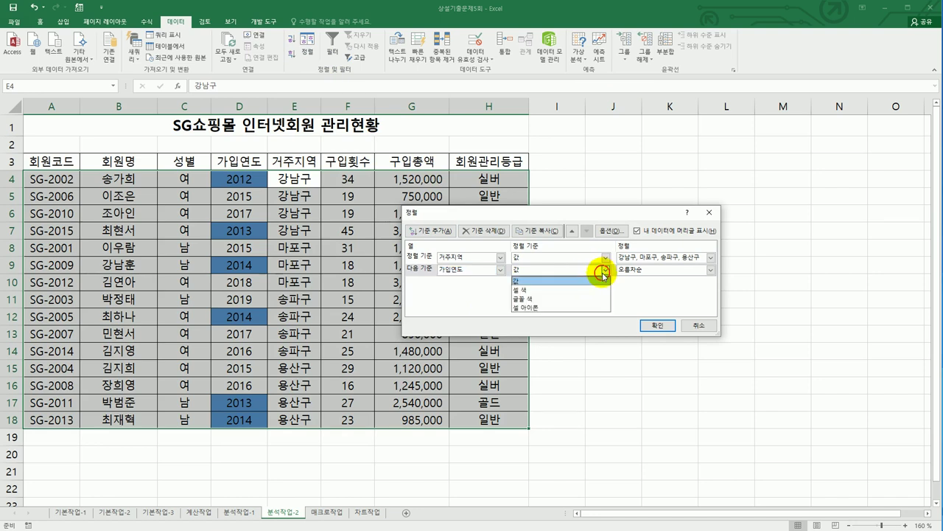
pyautogui.click(585, 291)
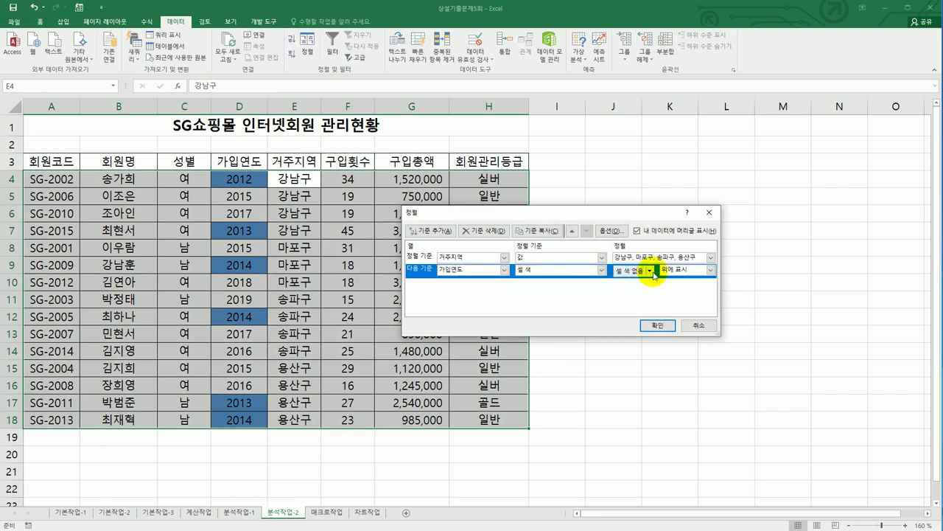
# Set the 가입연도 level to place the blue cells with 위에 표시 and apply the sort
pyautogui.click(649, 270)
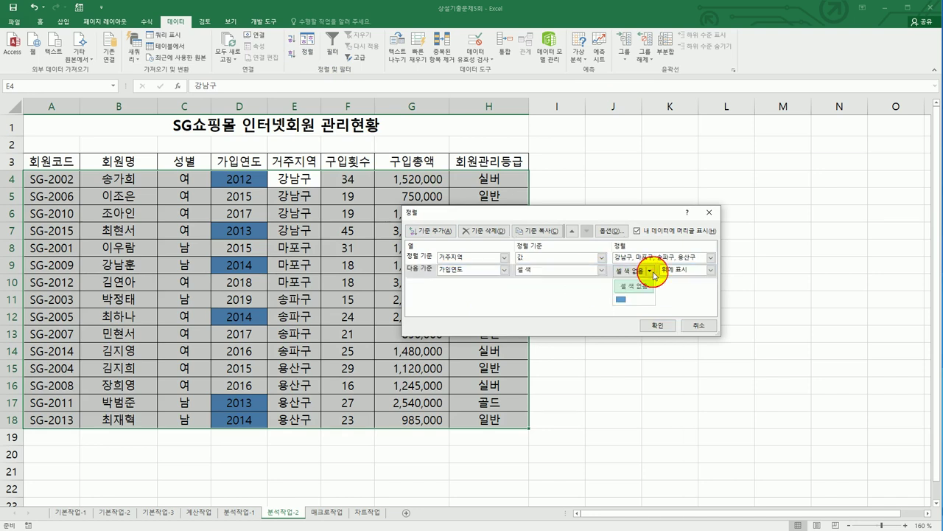
pyautogui.click(621, 302)
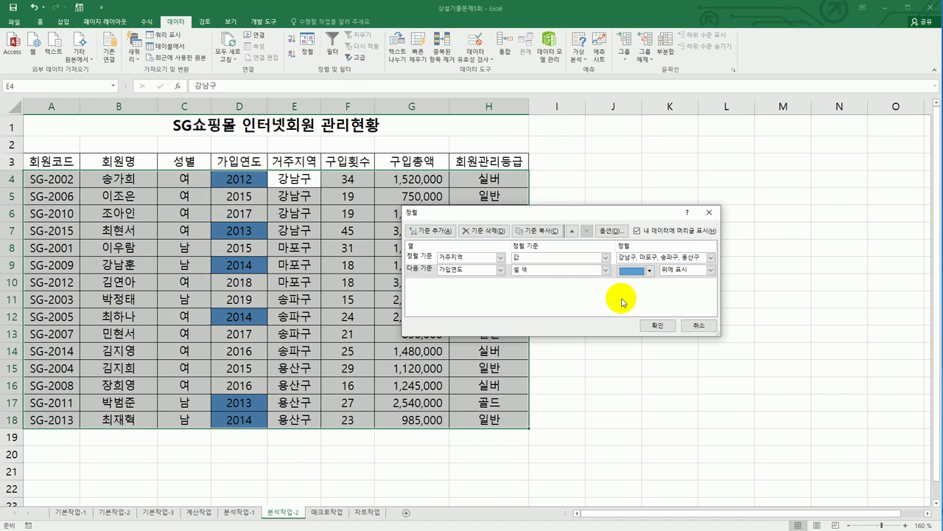
pyautogui.click(711, 269)
pyautogui.click(706, 281)
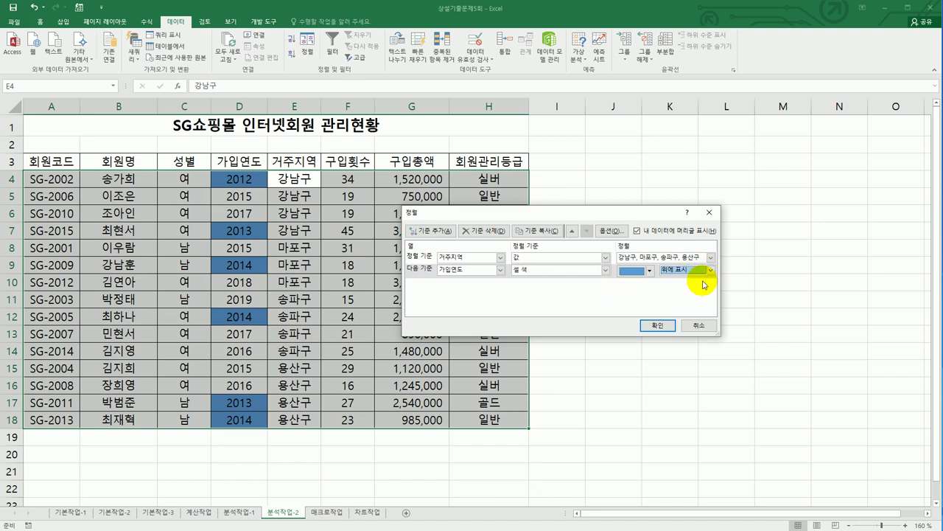
pyautogui.click(657, 327)
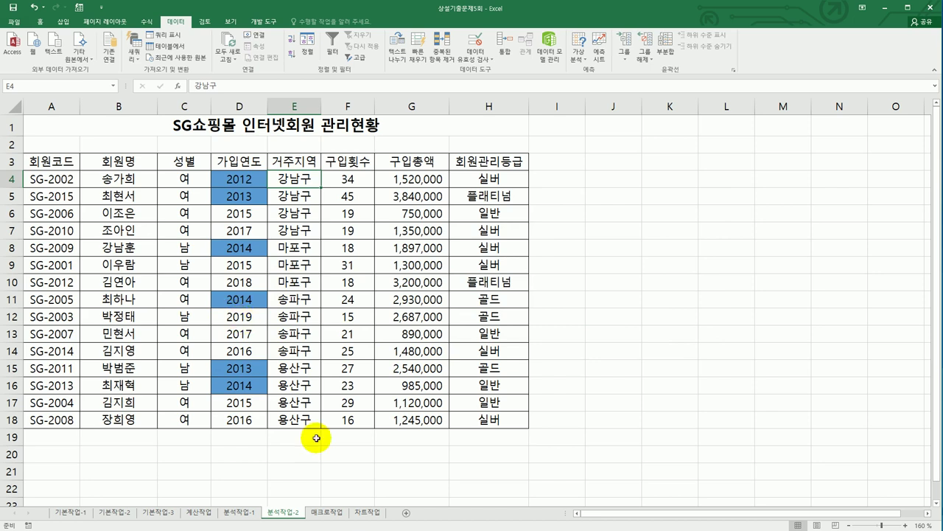
# On the 매크로작업 sheet, draw a form-control button covering about cells B15:C16 below the airport table
pyautogui.click(328, 512)
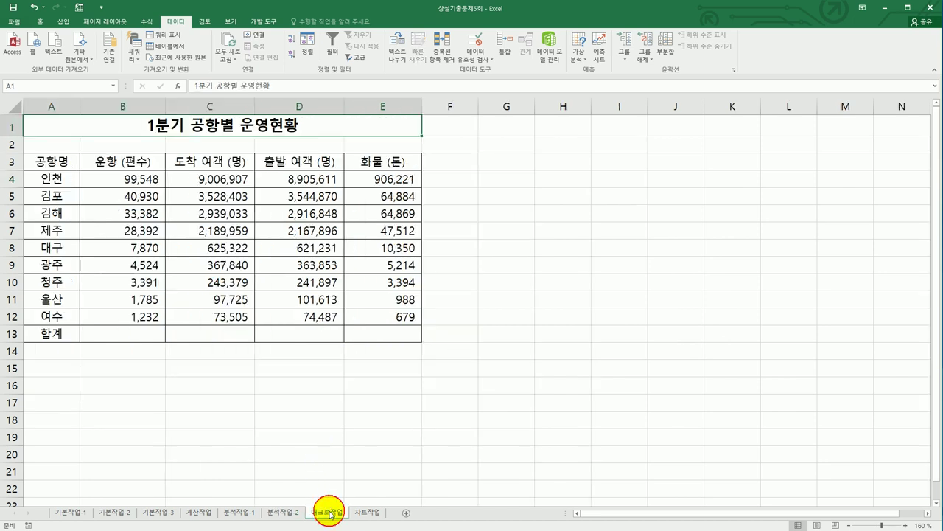
pyautogui.click(491, 425)
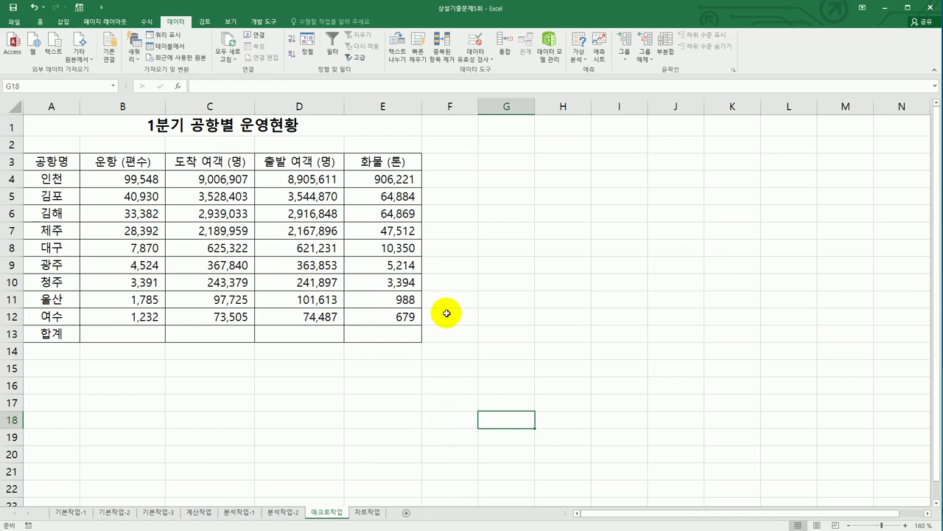
pyautogui.click(264, 22)
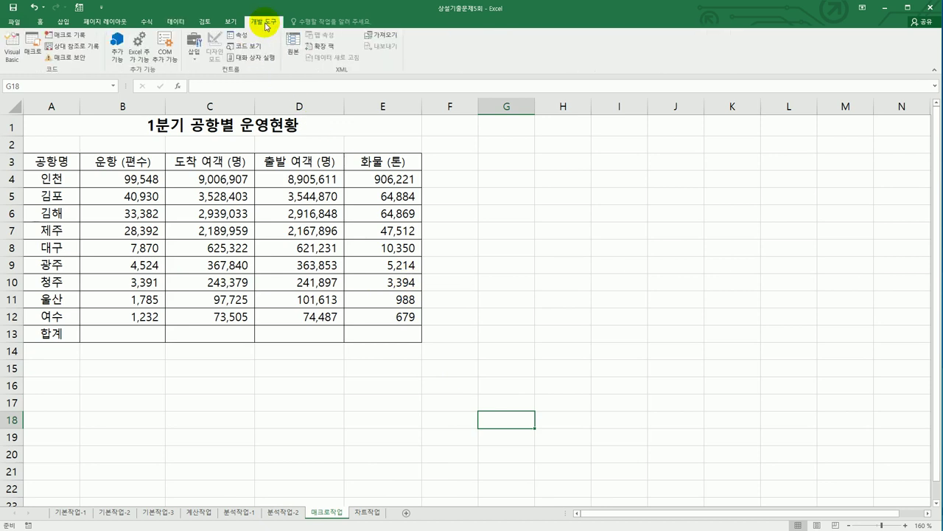
pyautogui.click(196, 57)
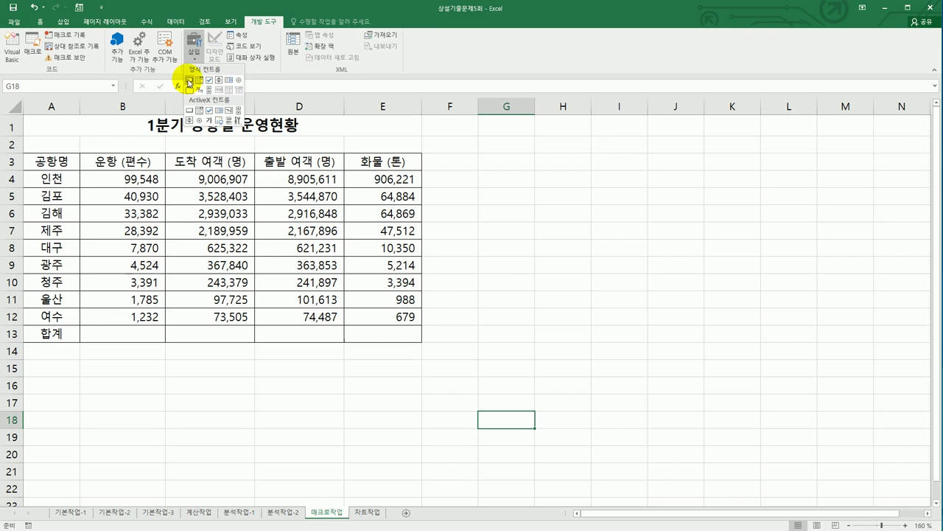
pyautogui.click(189, 79)
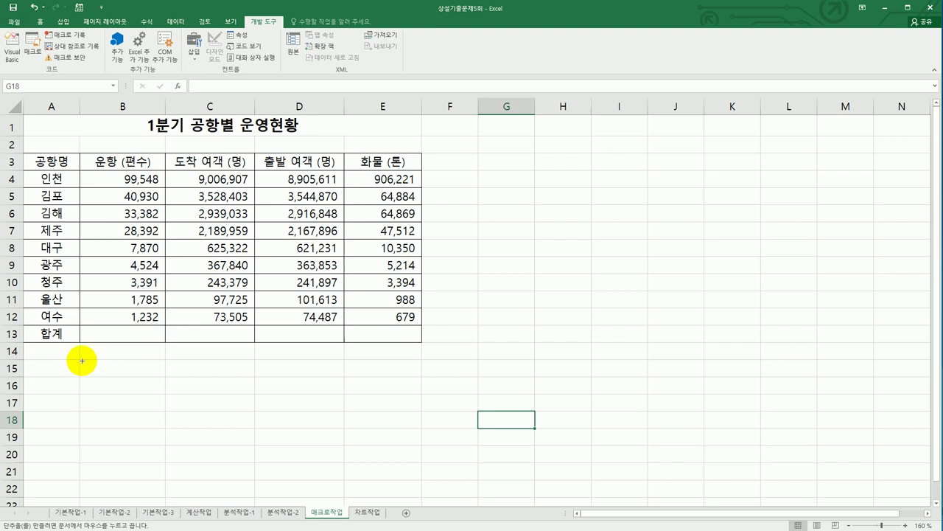
pyautogui.moveTo(82, 361); pyautogui.dragTo(229, 396)
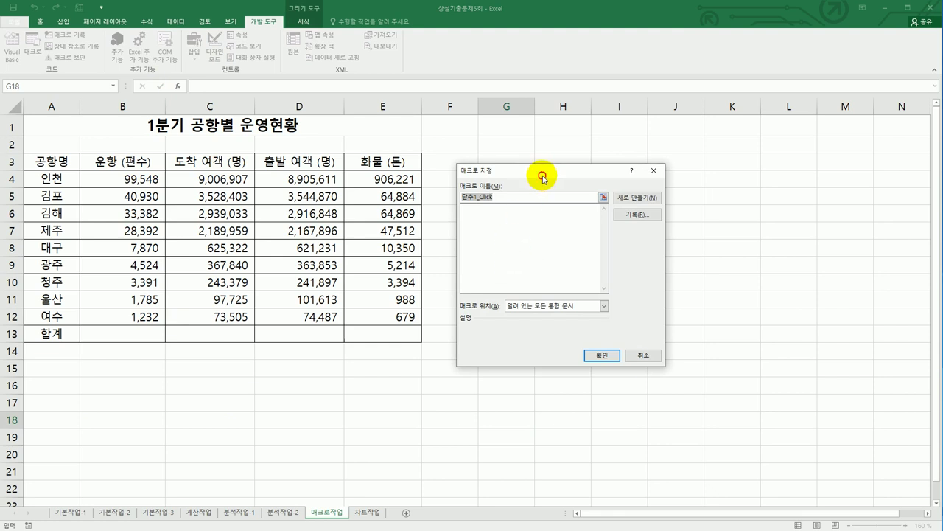
# Name the new button's macro 합계 and start recording it in 현재 통합 문서
pyautogui.moveTo(543, 179); pyautogui.dragTo(614, 178)
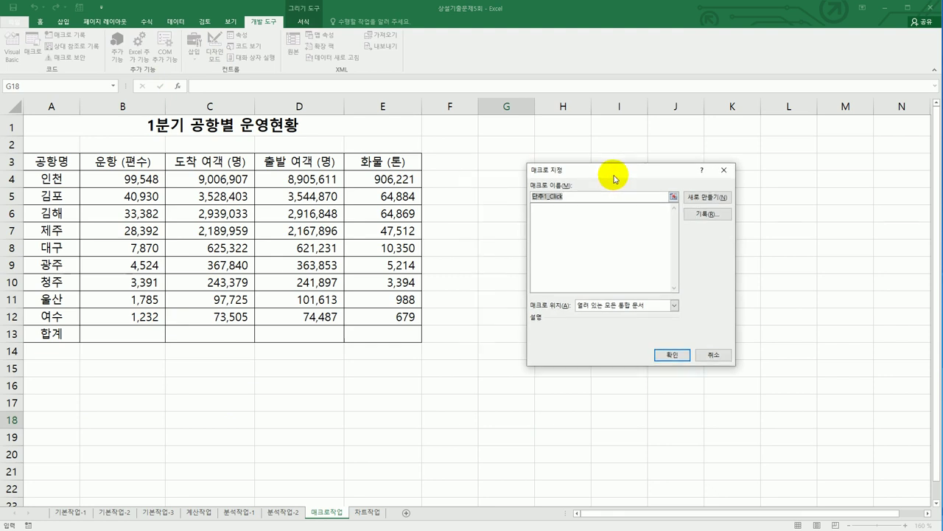
pyautogui.write('합계')
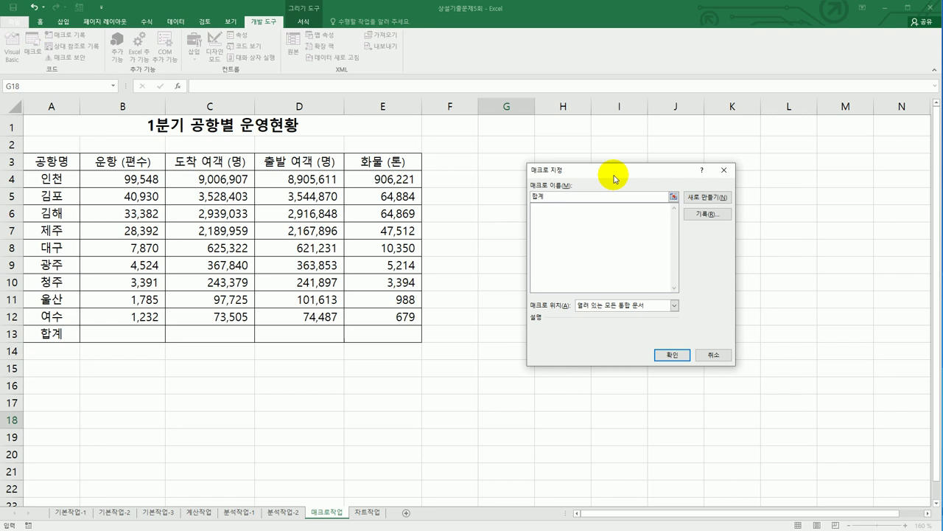
pyautogui.click(709, 214)
pyautogui.click(583, 241)
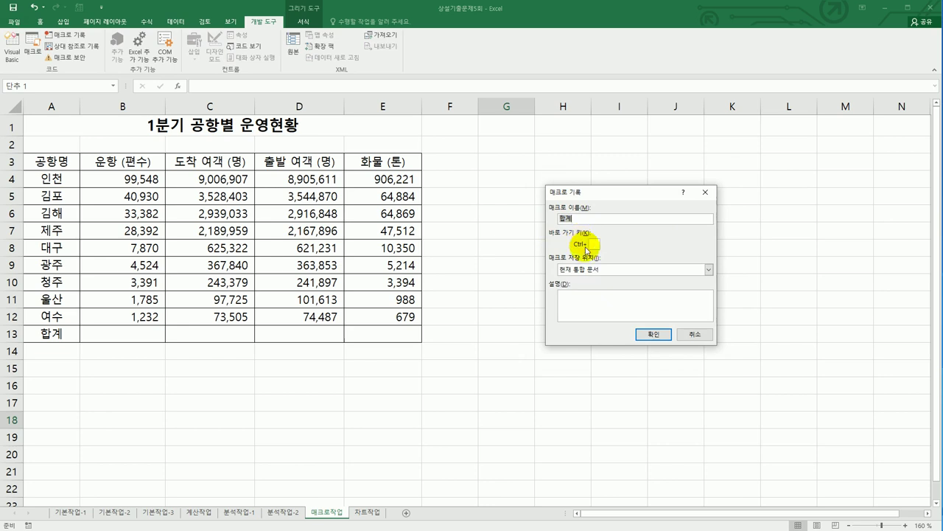
pyautogui.click(653, 334)
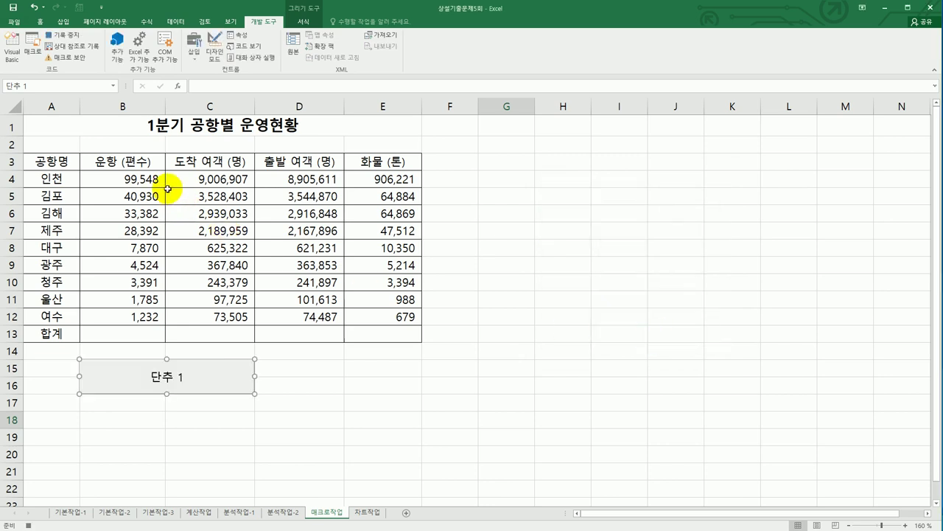
# Record AutoSum totals for B4:E12 into the 합계 row B13:E13 and stop the macro recording
pyautogui.moveTo(162, 183); pyautogui.dragTo(366, 336)
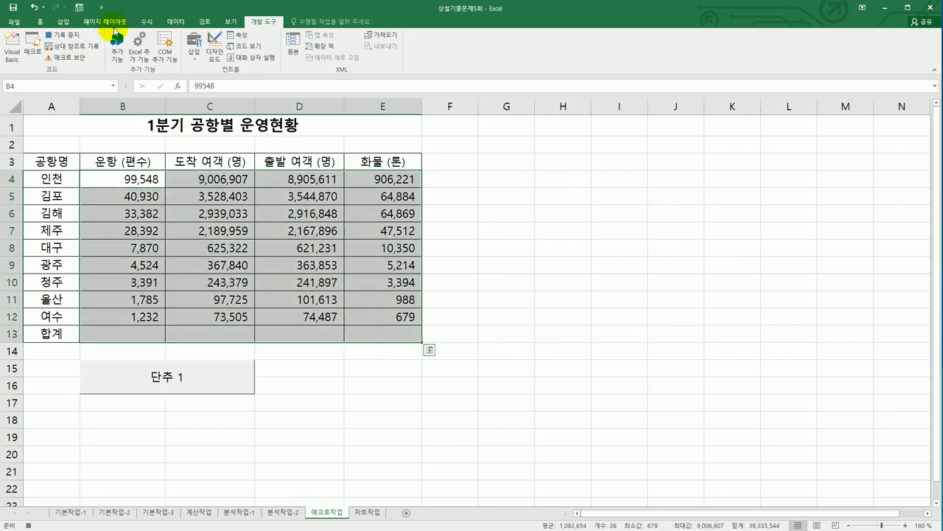
pyautogui.click(146, 22)
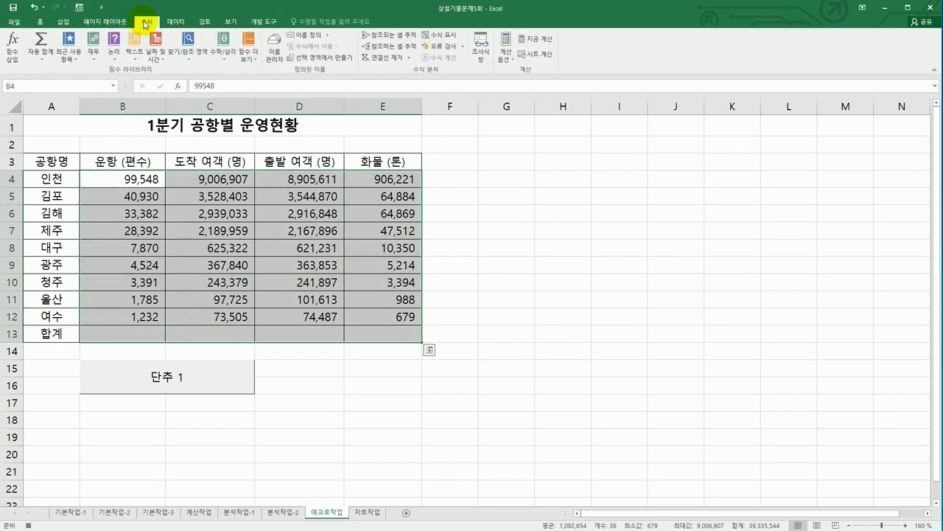
pyautogui.click(41, 59)
pyautogui.click(50, 71)
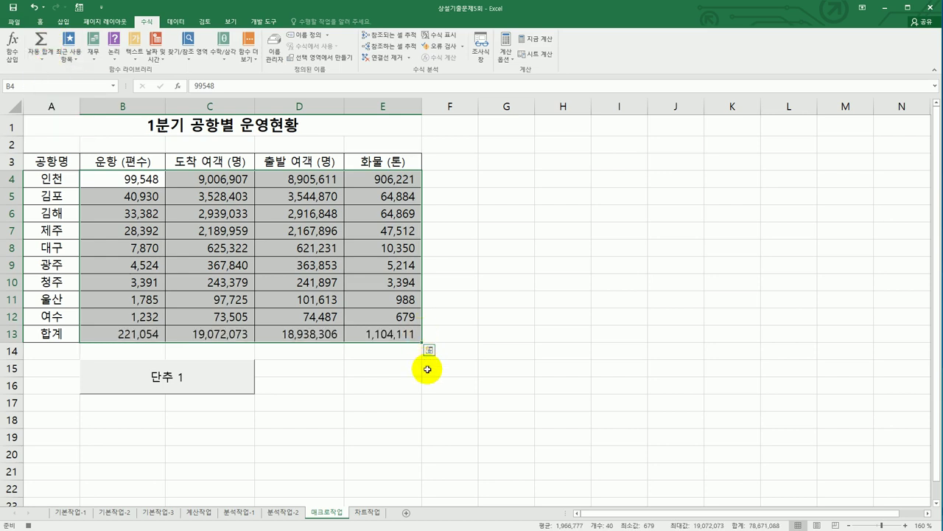
pyautogui.click(122, 334)
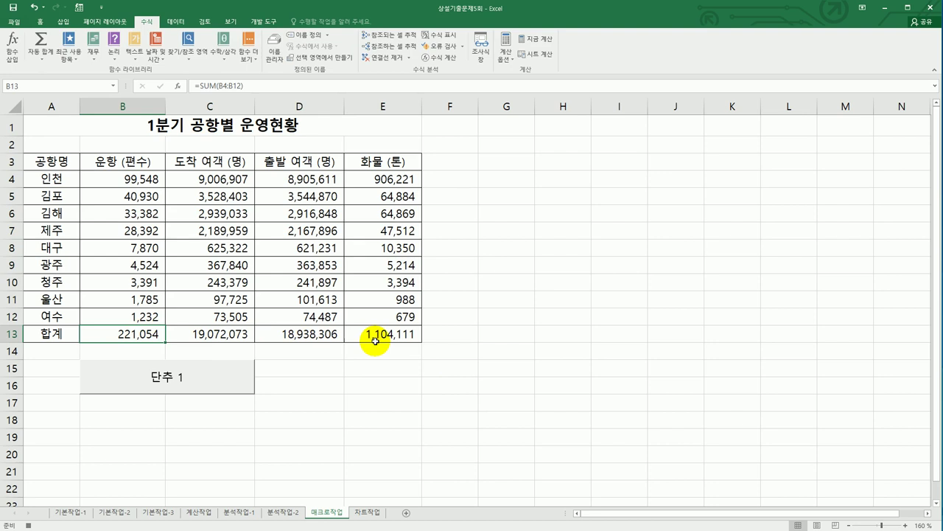
pyautogui.click(267, 23)
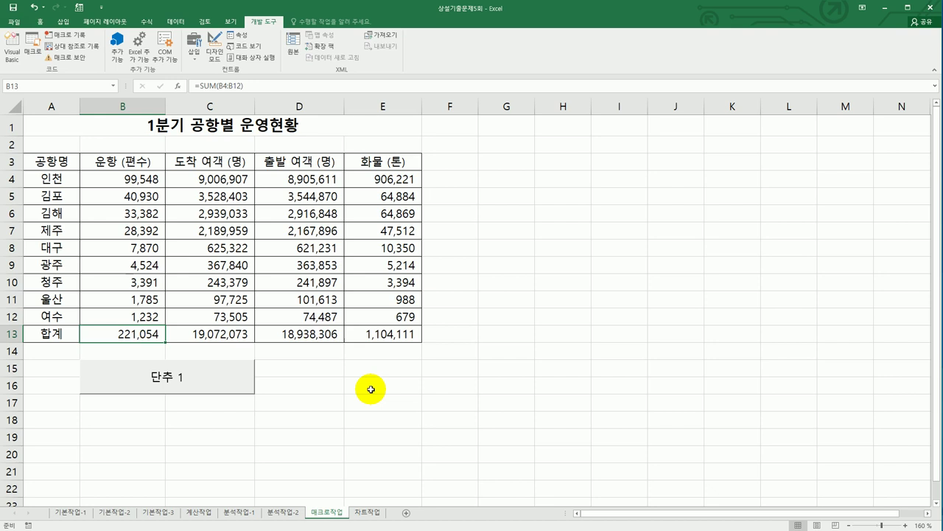
# Change the label of the form-control button below the table to 합계
pyautogui.rightClick(199, 382)
pyautogui.click(231, 426)
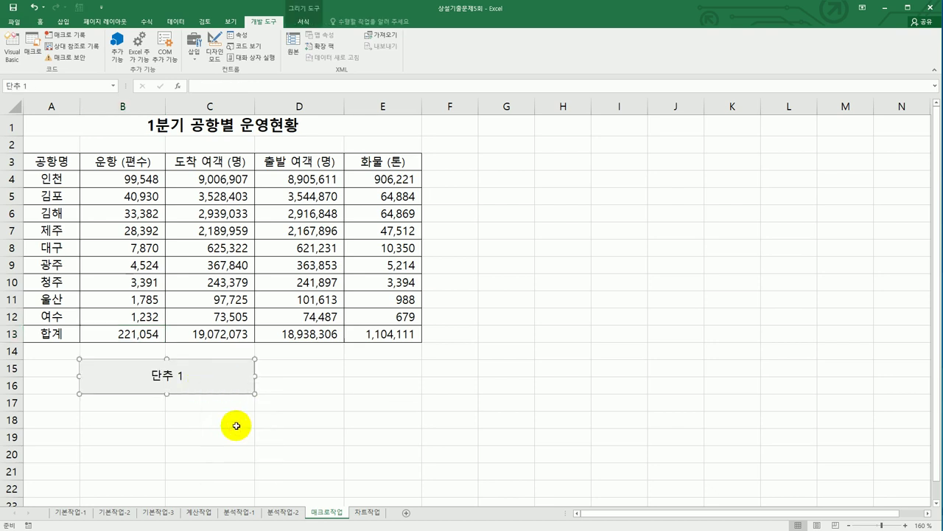
pyautogui.hotkey('ctrl', 'a')
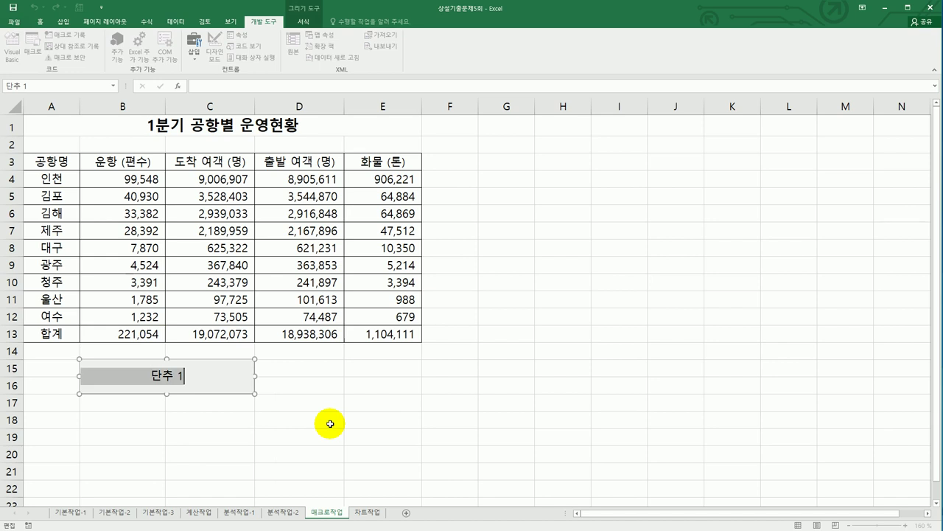
pyautogui.write('합계')
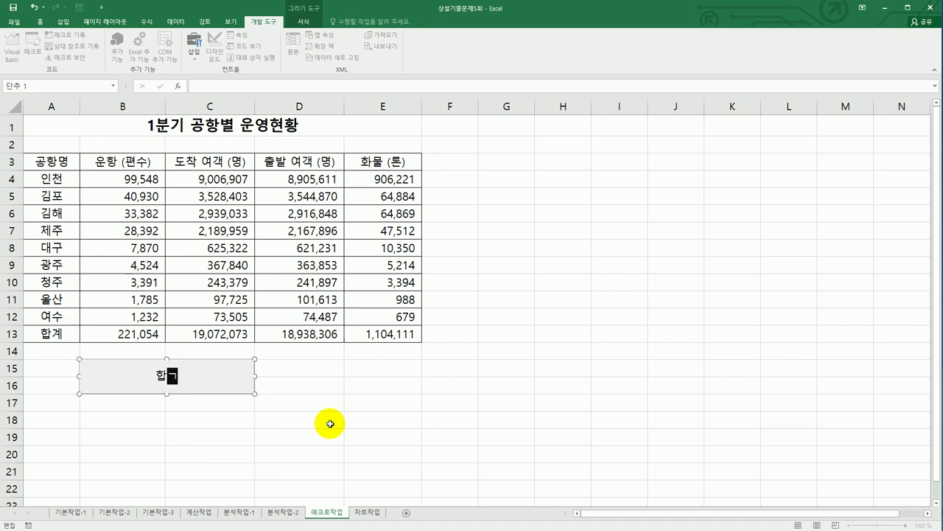
pyautogui.click(330, 424)
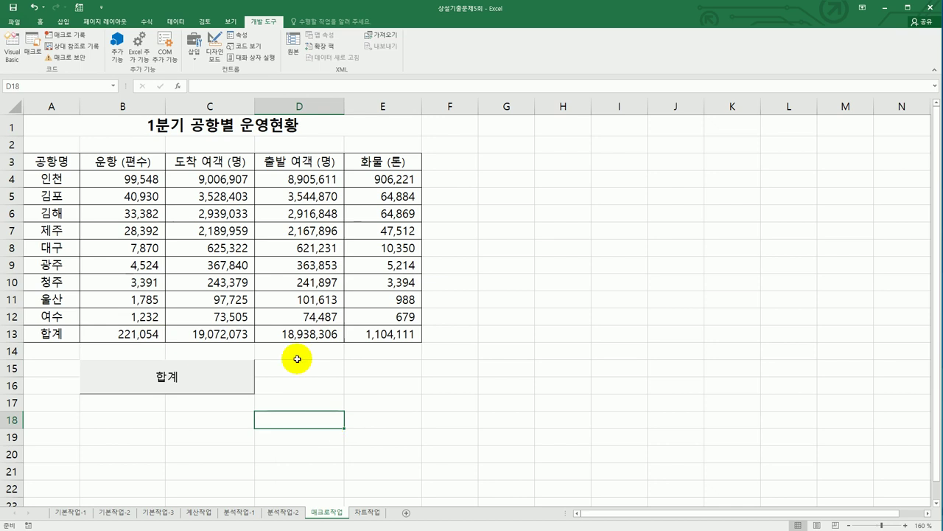
# Draw a 빗면 basic shape snapped to cells D15:E16 and label it 서식
pyautogui.click(63, 21)
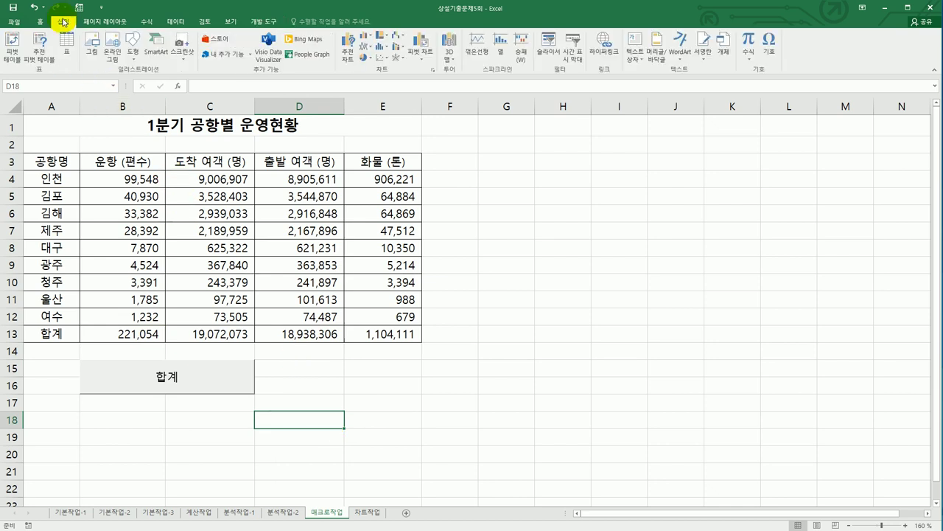
pyautogui.click(134, 53)
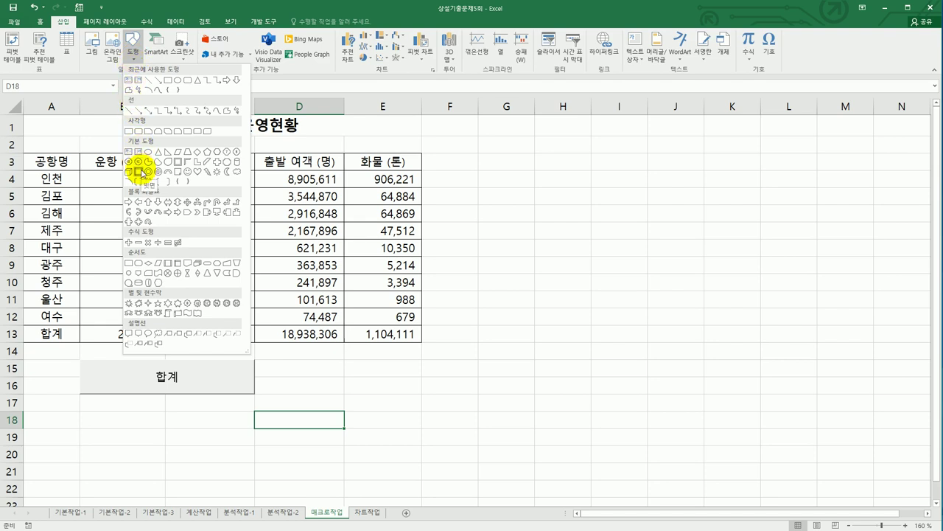
pyautogui.click(141, 172)
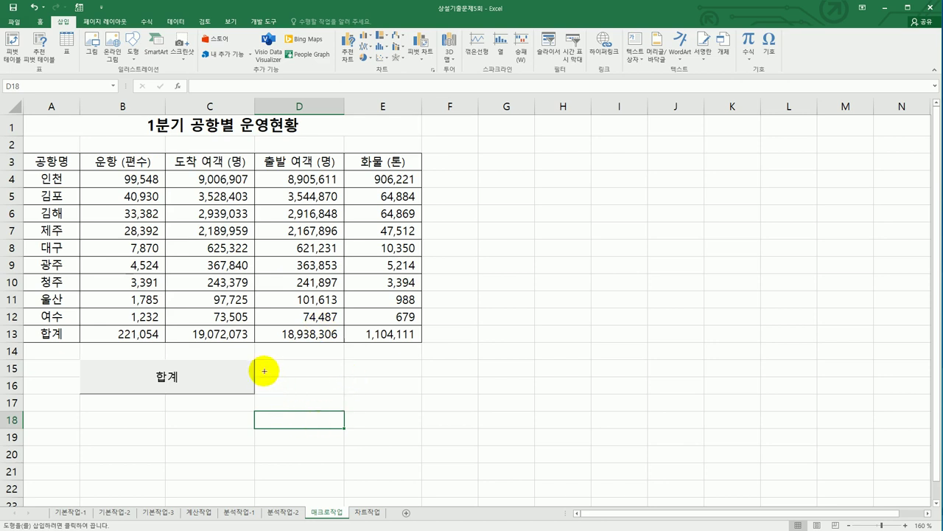
pyautogui.press('alt')
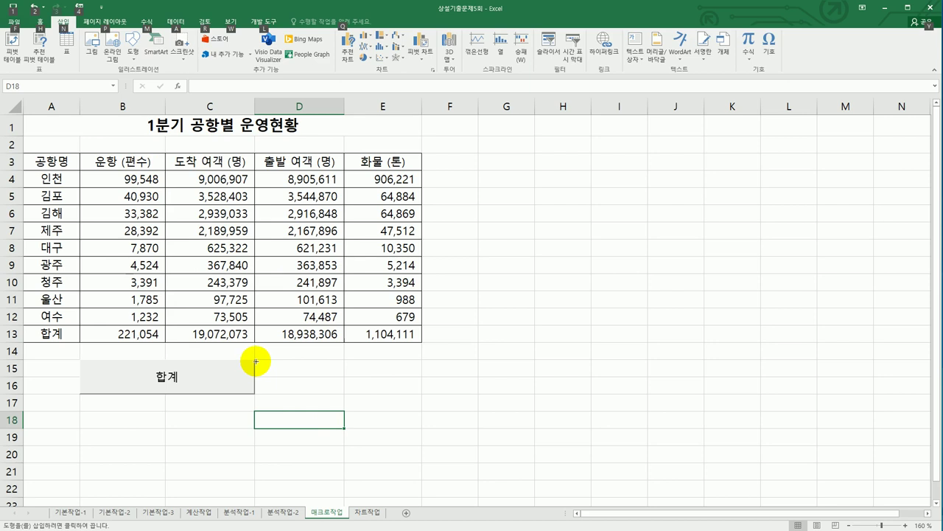
pyautogui.moveTo(254, 360); pyautogui.dragTo(401, 394)
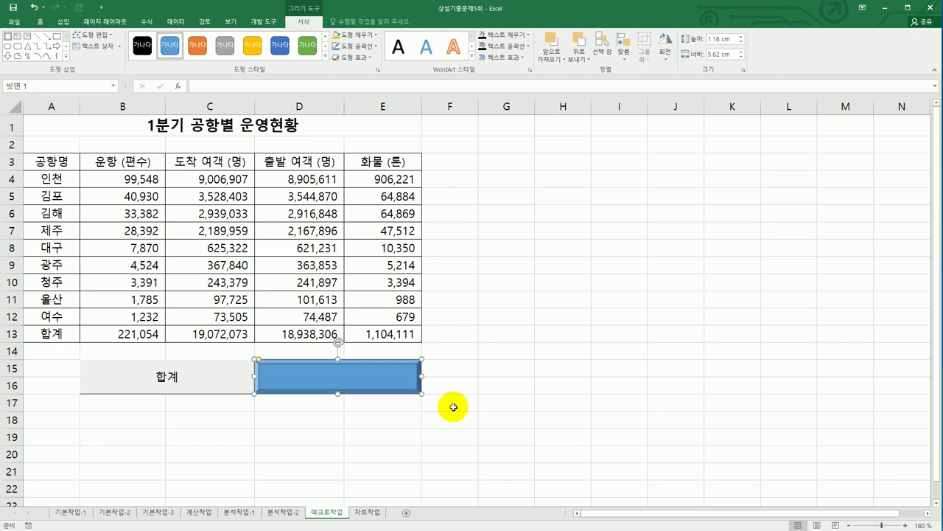
pyautogui.write('서시')
# Assign a new macro named 서식 to the 빗면 shape and start recording it in 현재 통합 문서
pyautogui.rightClick(398, 376)
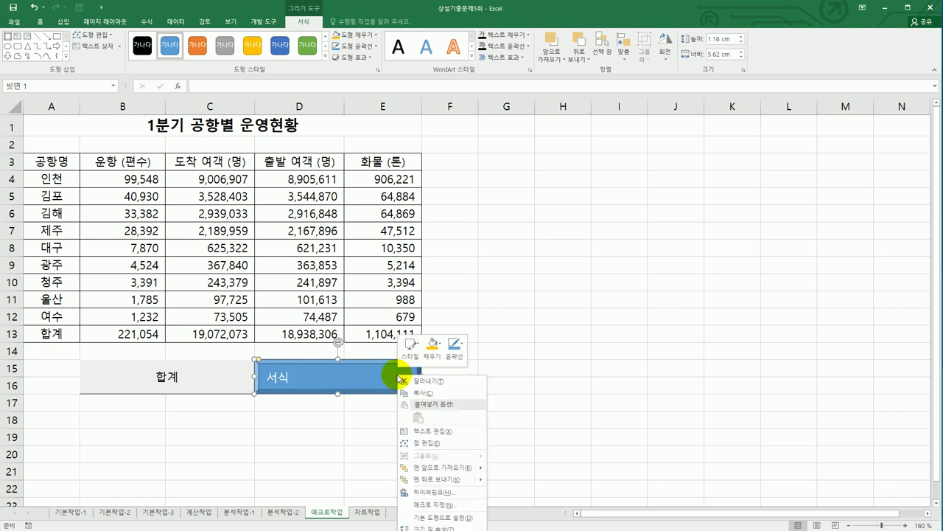
pyautogui.click(457, 504)
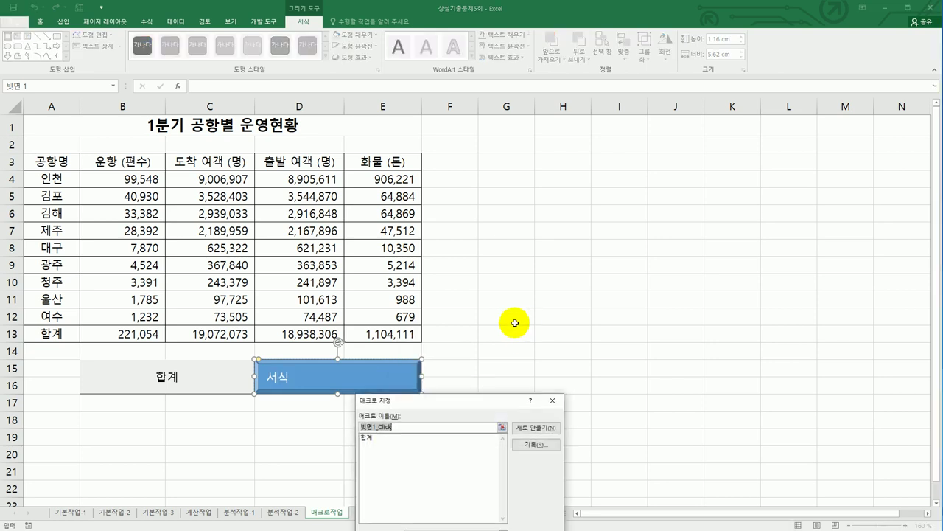
pyautogui.moveTo(421, 400); pyautogui.dragTo(558, 193)
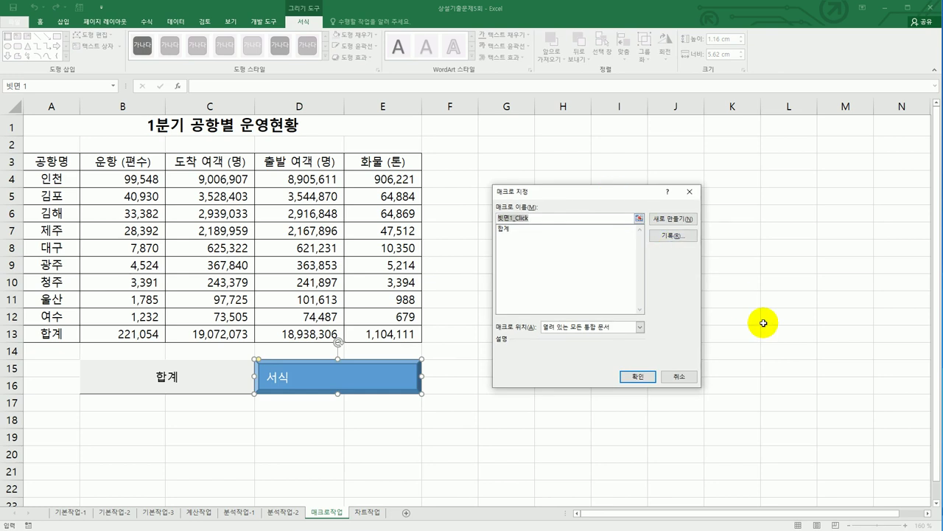
pyautogui.write('서식')
pyautogui.click(678, 236)
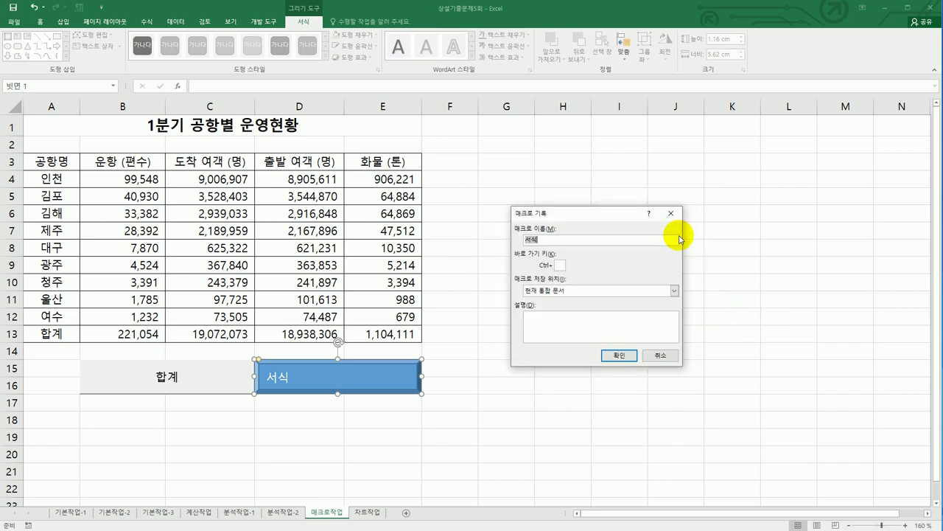
pyautogui.click(622, 356)
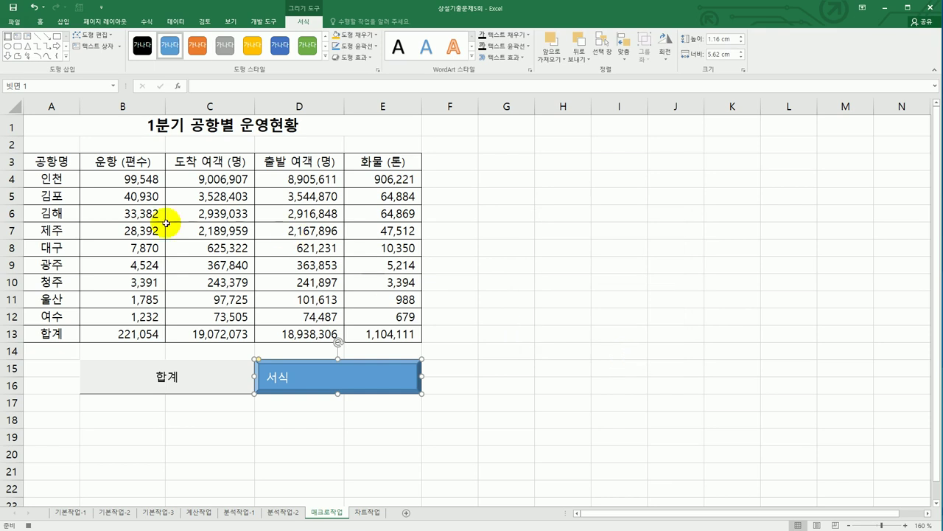
# Fill the header cells A3:E3 with the standard light green colour and make their text bold
pyautogui.moveTo(69, 164)
pyautogui.mouseDown()
pyautogui.moveTo(250, 161)
pyautogui.moveTo(375, 175)
pyautogui.mouseUp()
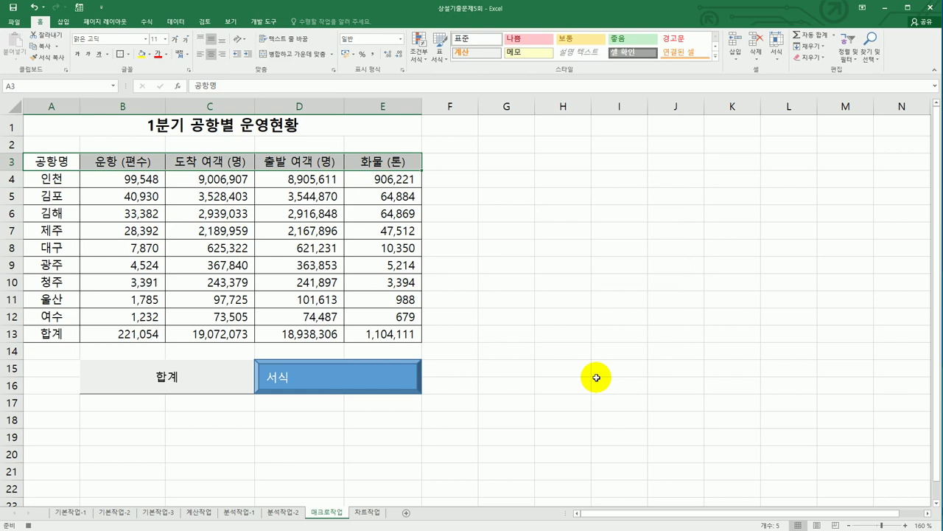
pyautogui.click(150, 56)
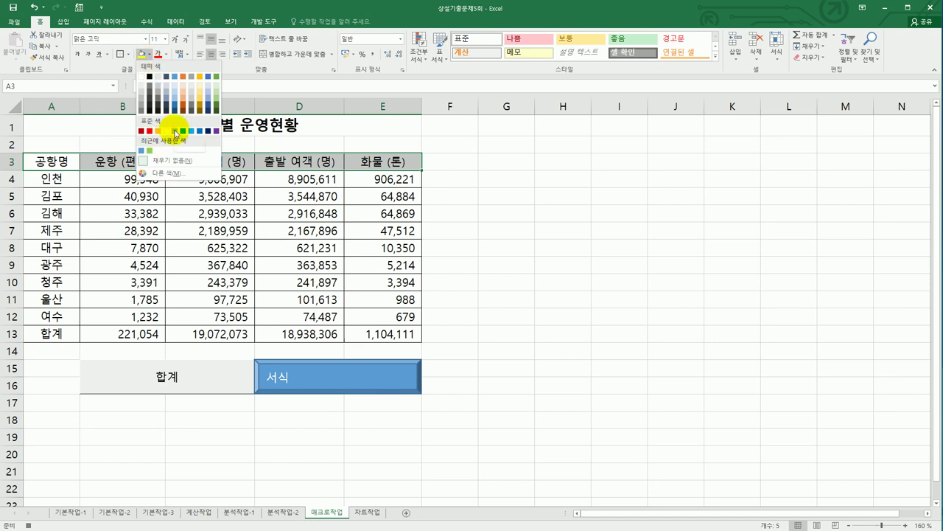
pyautogui.click(175, 131)
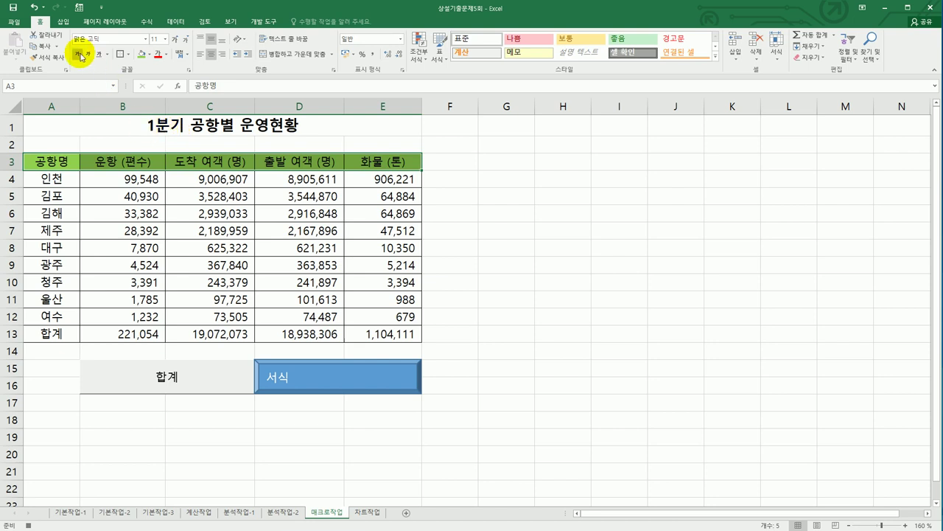
pyautogui.click(79, 54)
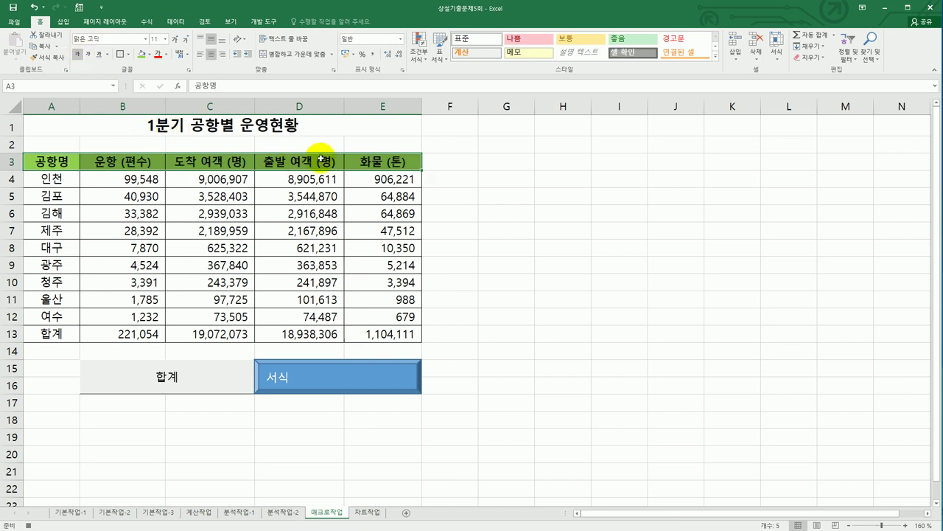
pyautogui.click(376, 163)
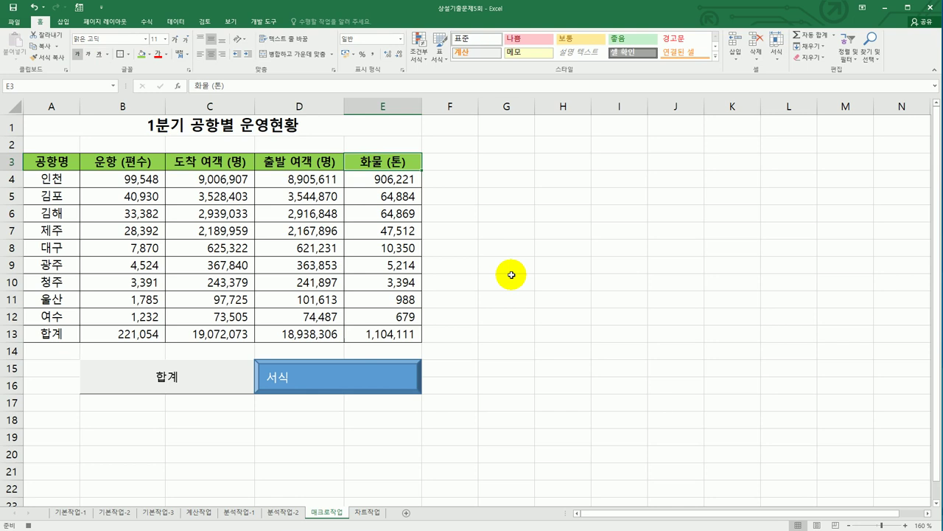
# Stop recording the 서식 macro and move the selection off the table
pyautogui.click(262, 23)
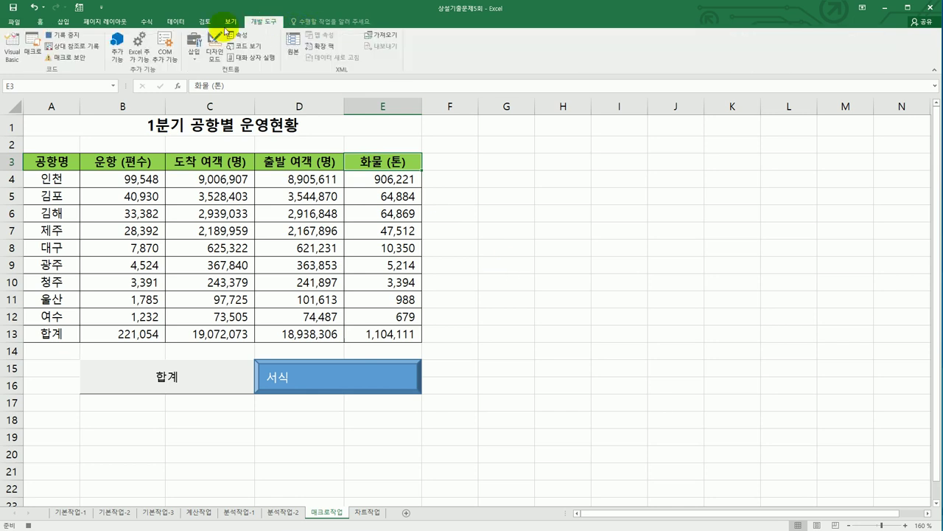
pyautogui.click(45, 36)
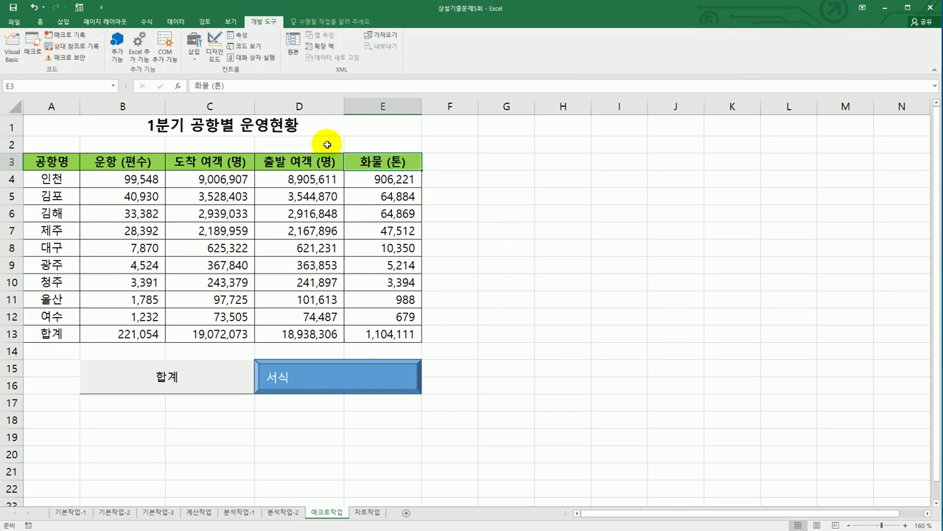
pyautogui.click(496, 339)
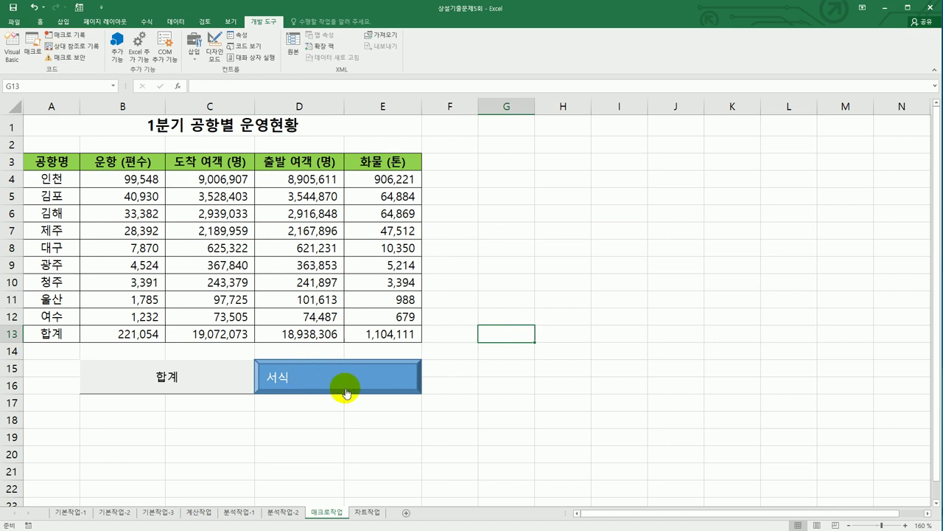
pyautogui.click(459, 394)
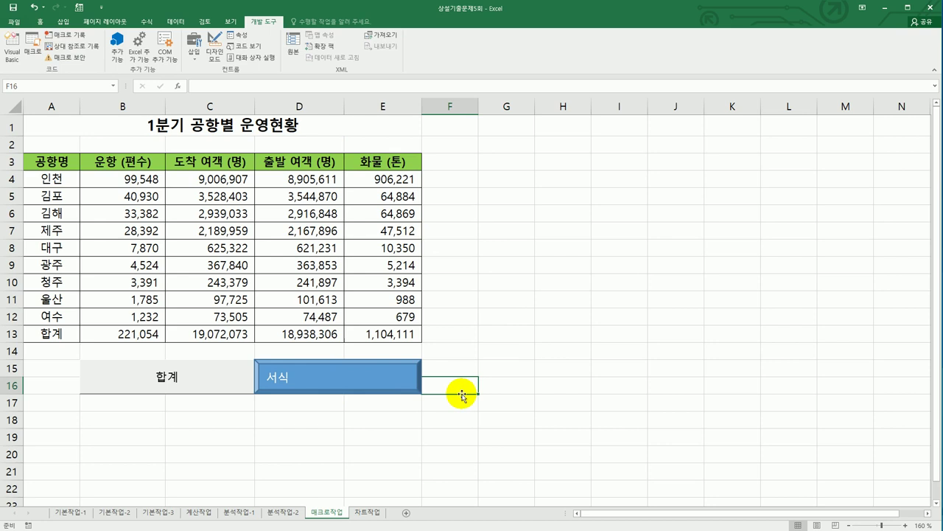
# On the 차트작업 sheet, open the score chart's data source selection and clear its existing data range
pyautogui.click(375, 513)
pyautogui.scroll(-3, 544, 445)
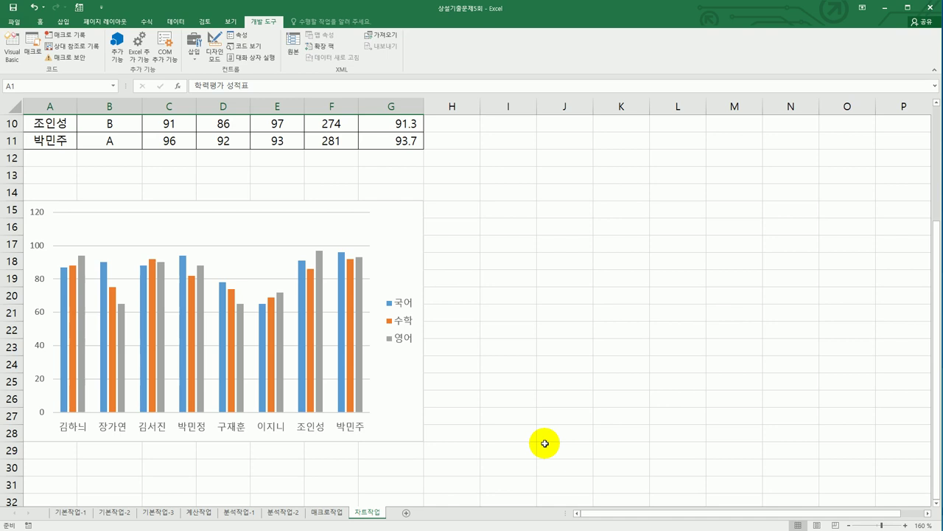
pyautogui.rightClick(402, 247)
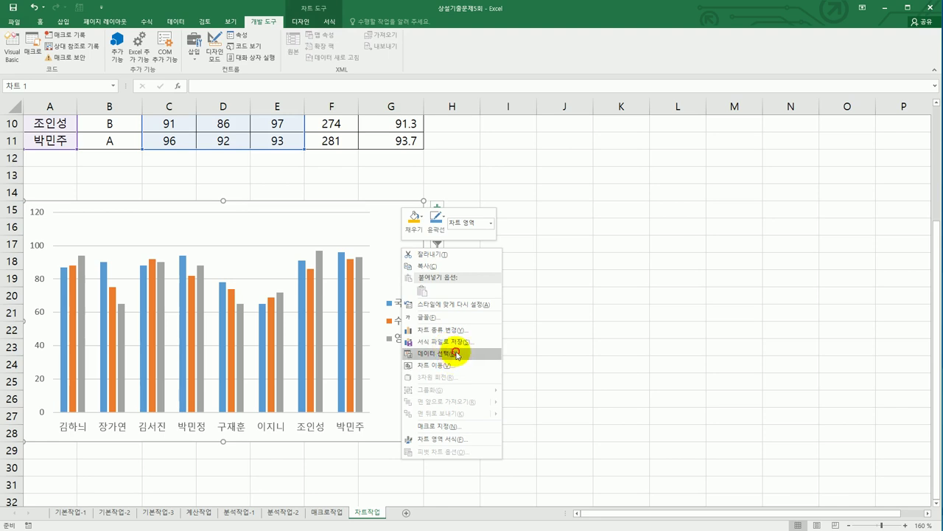
pyautogui.press('Escape')
pyautogui.hotkey('alt', 'j')
pyautogui.press('c')
pyautogui.press('e')
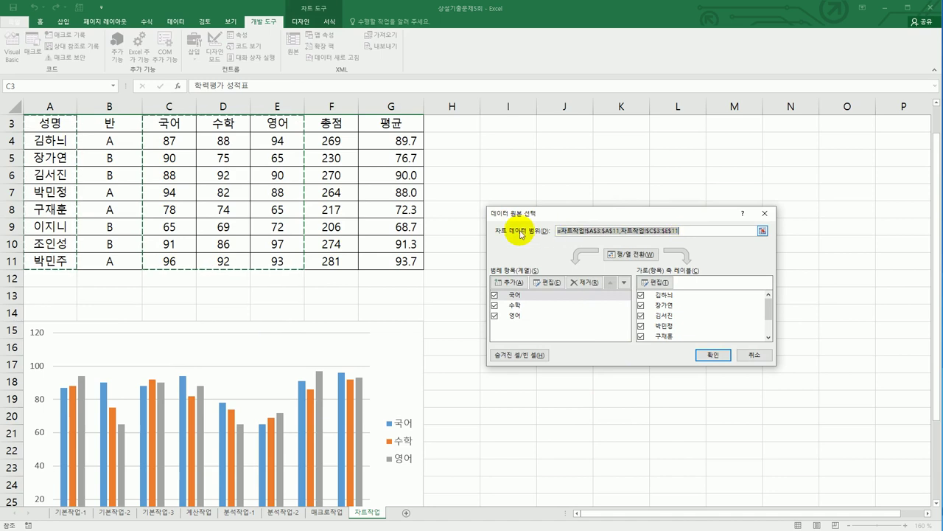
pyautogui.press('Delete')
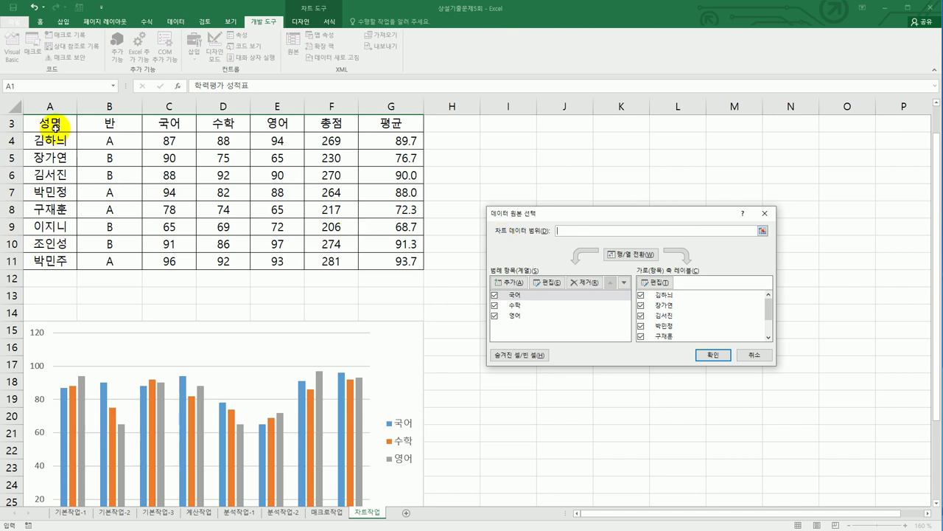
# Set the chart data range to A3:A4, C3:E4, A7:A8, C7:E8, A11 and C11:E11 and apply it
pyautogui.moveTo(56, 123); pyautogui.dragTo(56, 140)
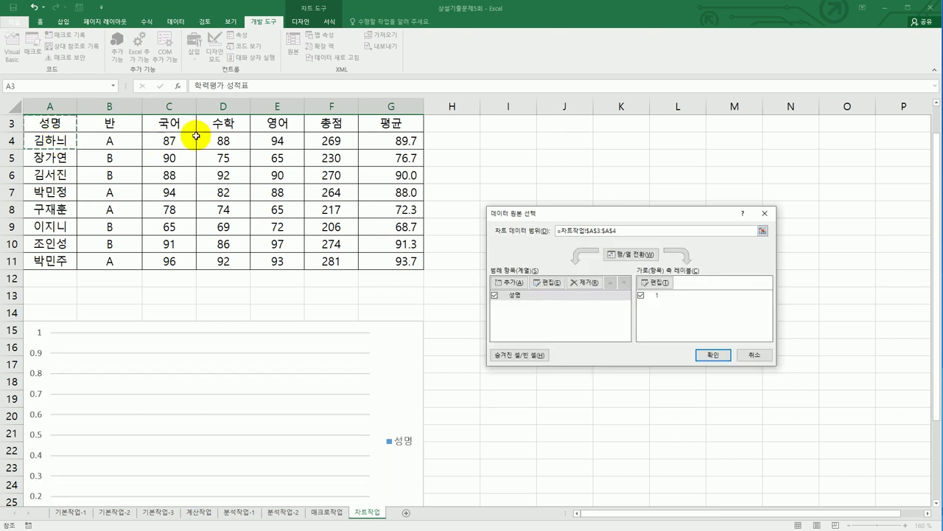
pyautogui.moveTo(172, 126); pyautogui.dragTo(275, 143)
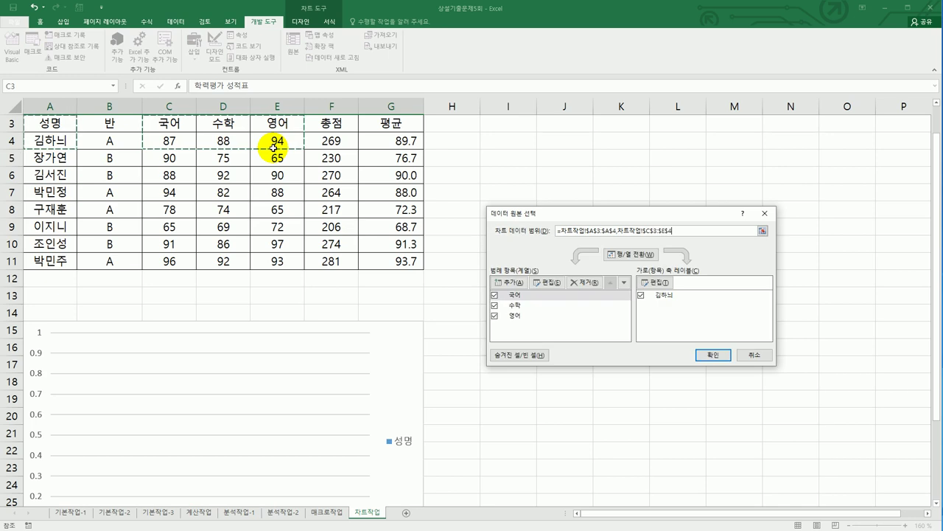
pyautogui.moveTo(61, 191); pyautogui.dragTo(66, 212)
pyautogui.moveTo(185, 197); pyautogui.dragTo(268, 212)
pyautogui.keyDown('ctrl'); pyautogui.click(55, 260); pyautogui.keyUp('ctrl')
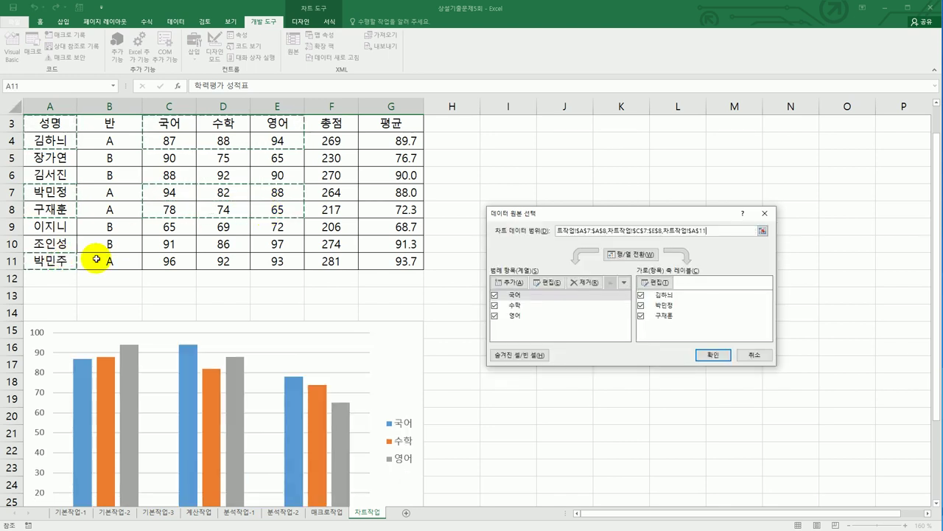
pyautogui.moveTo(170, 260); pyautogui.dragTo(277, 261)
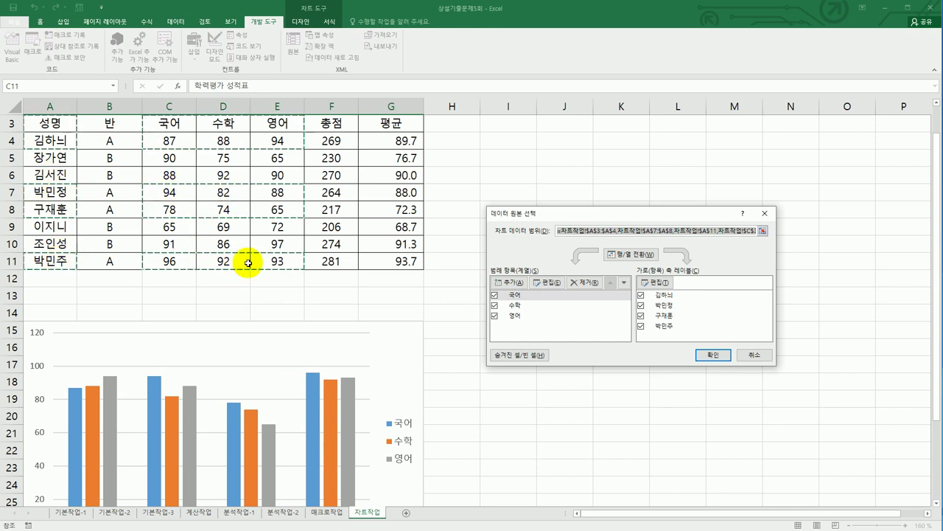
pyautogui.click(706, 353)
# Change the score chart's type to 묶은 가로 막대형 (clustered bar)
pyautogui.scroll(-2, 612, 369)
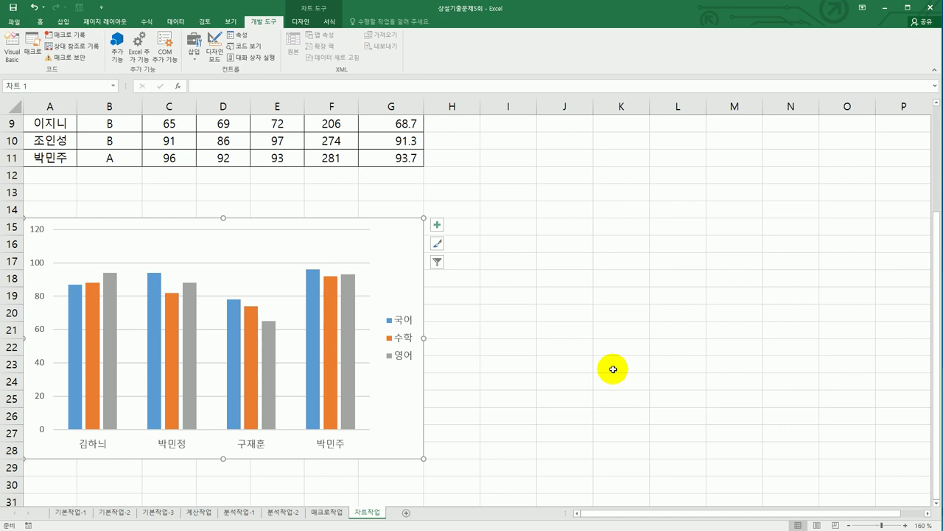
pyautogui.rightClick(396, 241)
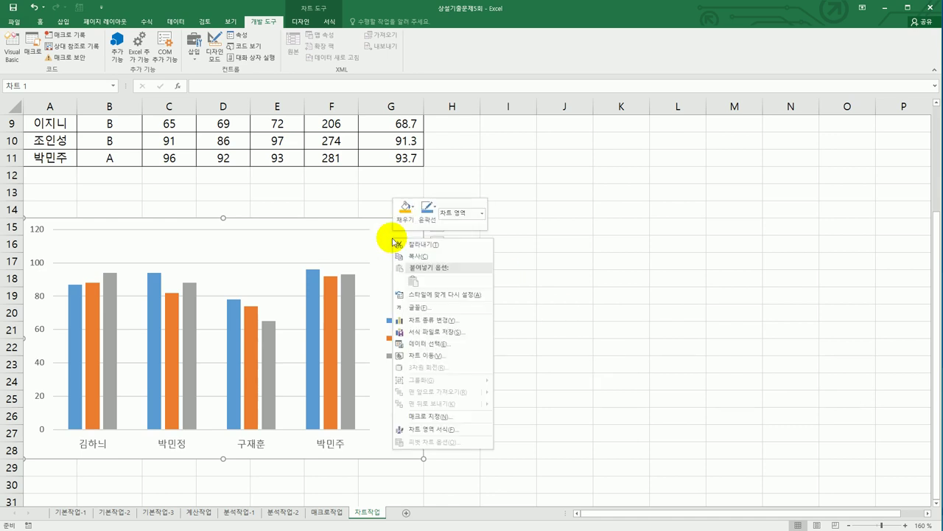
pyautogui.click(458, 322)
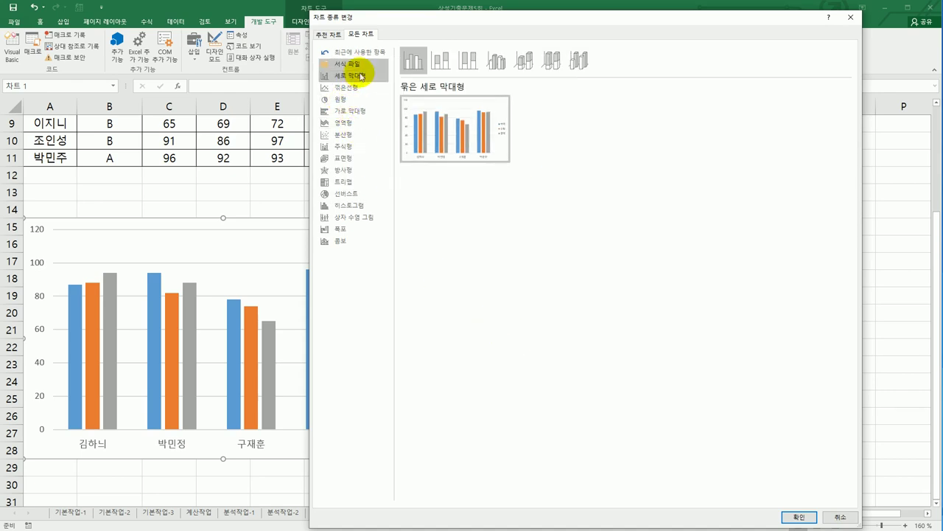
pyautogui.click(367, 112)
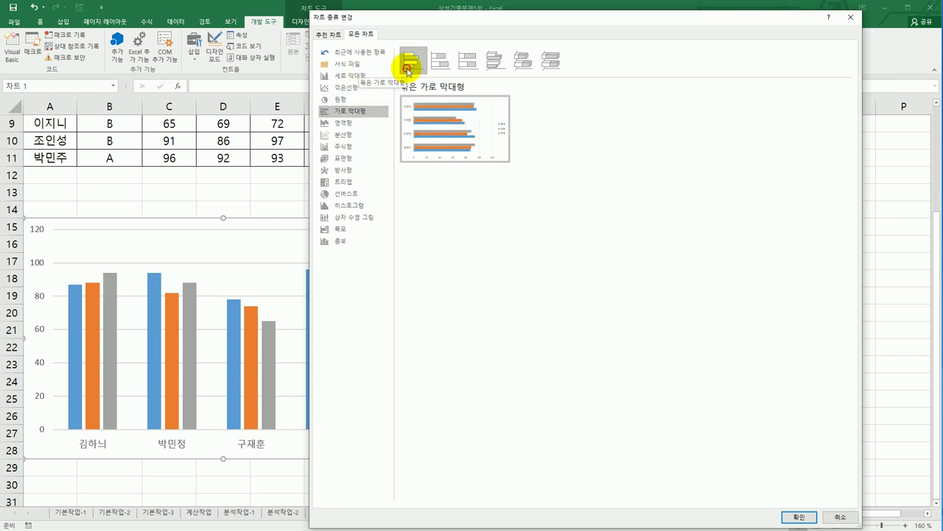
pyautogui.click(774, 519)
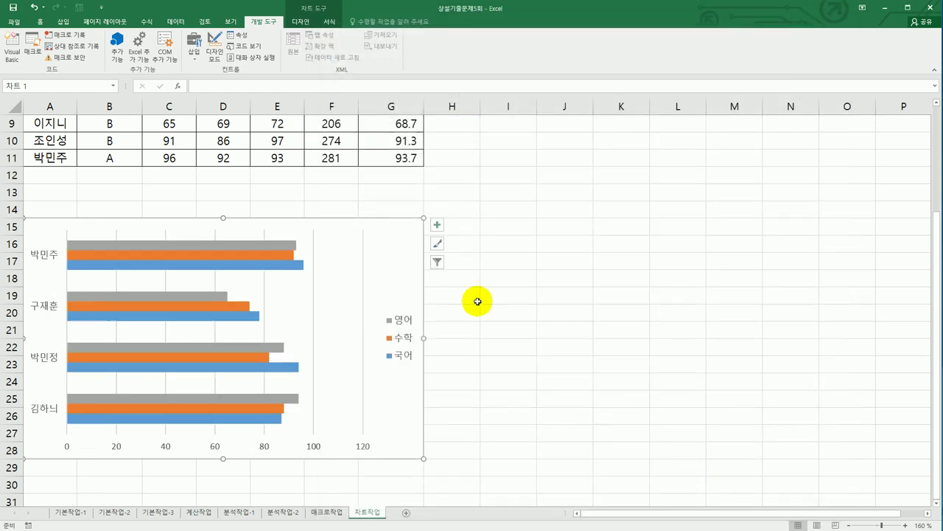
# Add a chart title above the plot reading "A반 4월 학력평가 성적표"
pyautogui.click(438, 227)
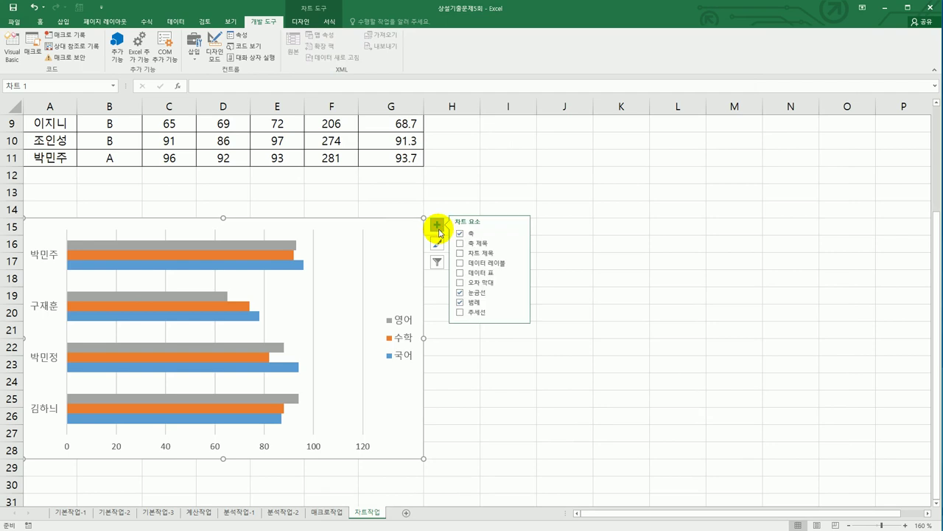
pyautogui.click(490, 252)
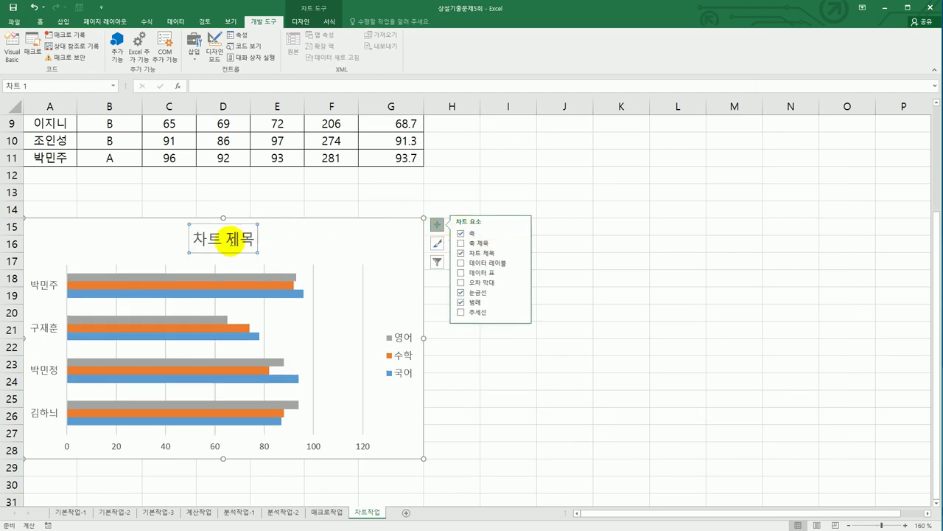
pyautogui.click(191, 239)
pyautogui.moveTo(196, 238); pyautogui.dragTo(258, 239)
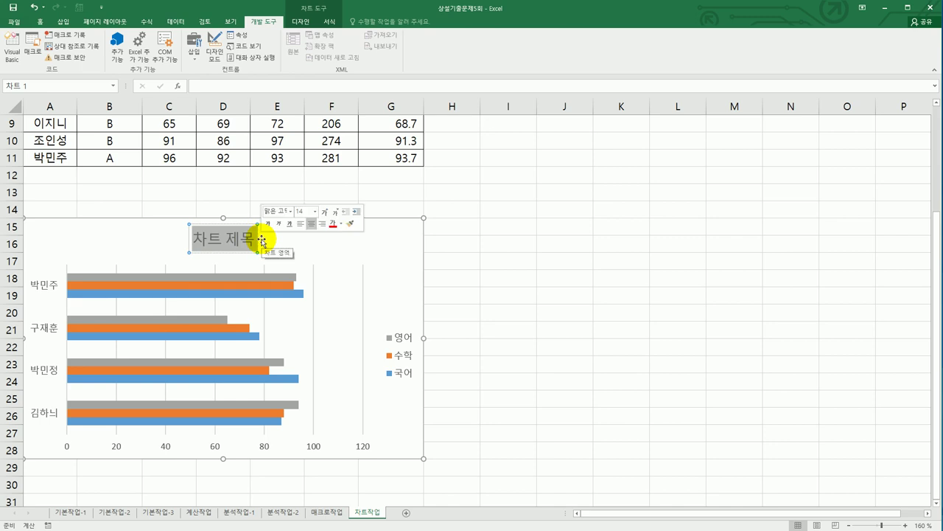
pyautogui.write('A')
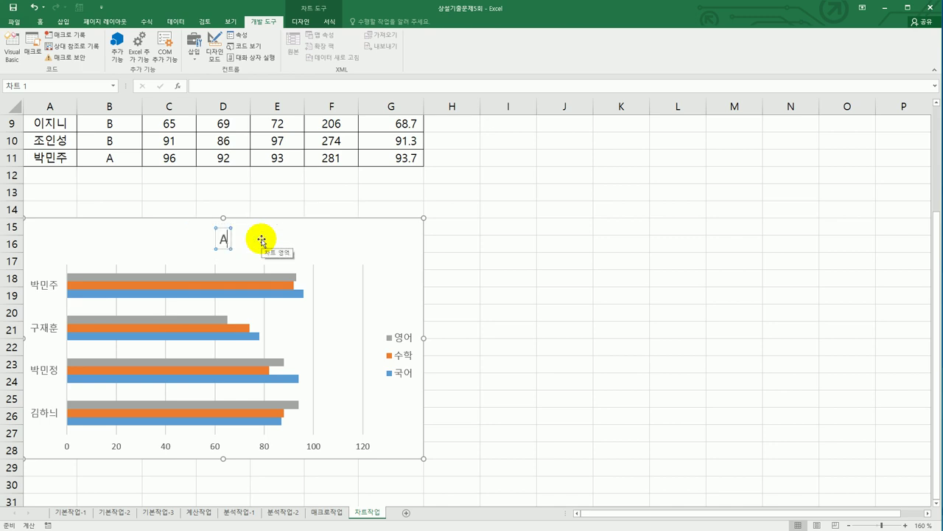
pyautogui.write('바')
pyautogui.write(' 4월')
pyautogui.write(' 학력평가')
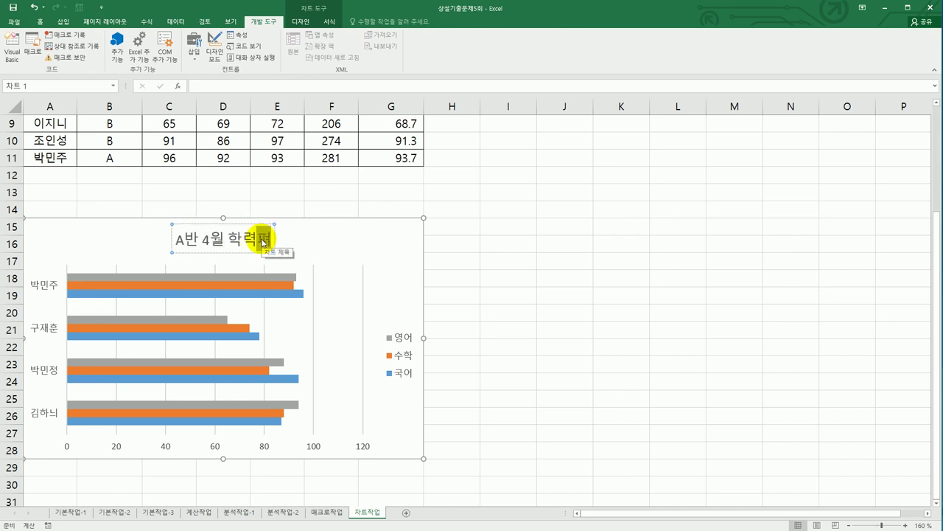
pyautogui.write(' 성적ㅍ')
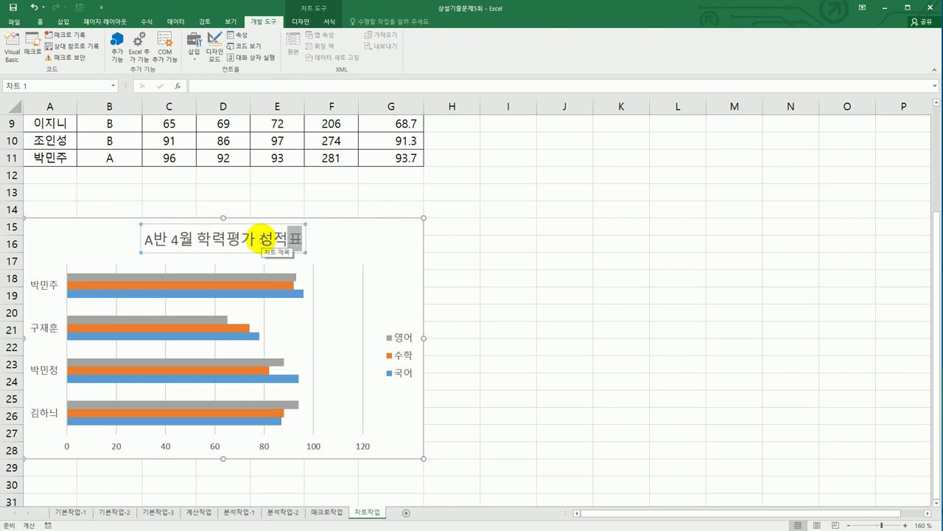
pyautogui.click(228, 253)
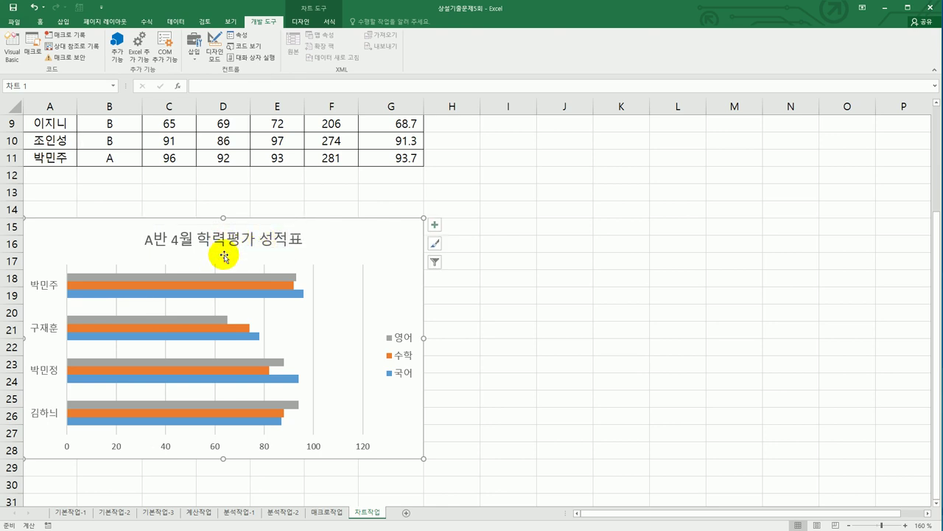
# Set the chart title's font to 돋움체 at size 16
pyautogui.click(229, 253)
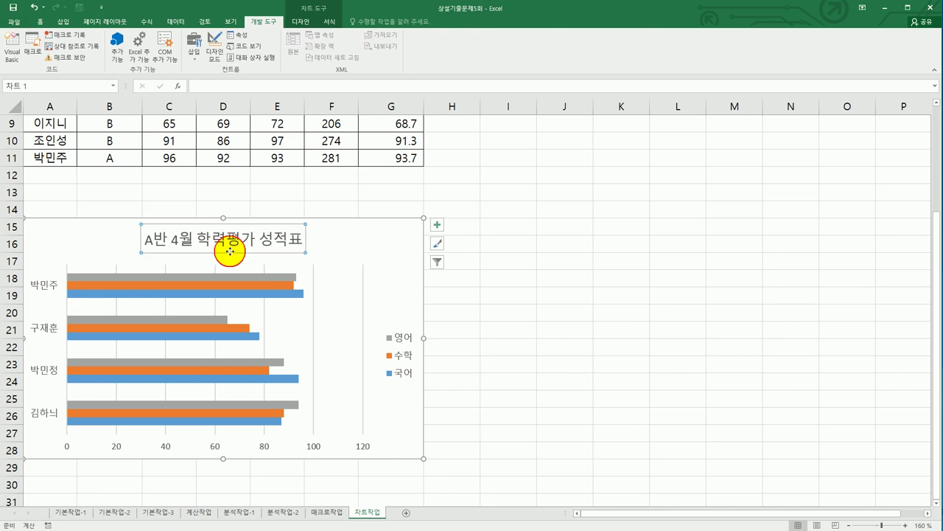
pyautogui.click(39, 22)
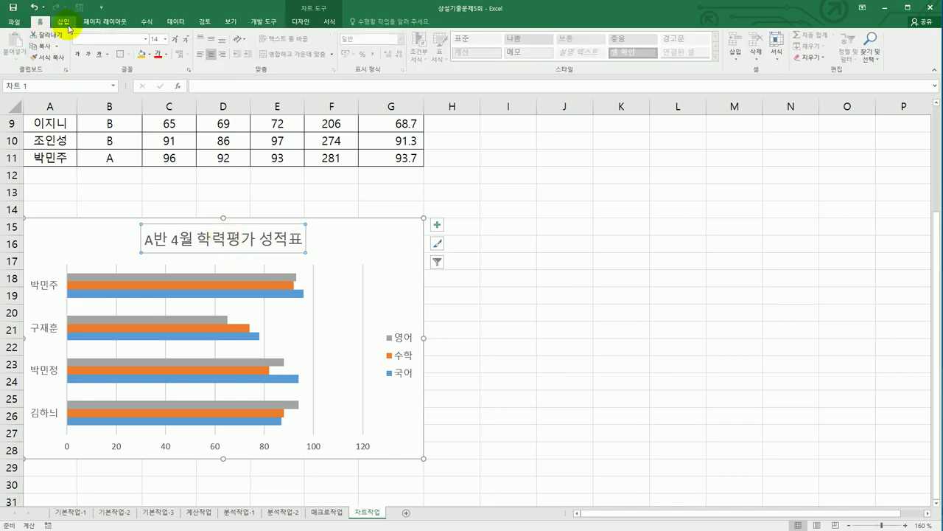
pyautogui.click(145, 39)
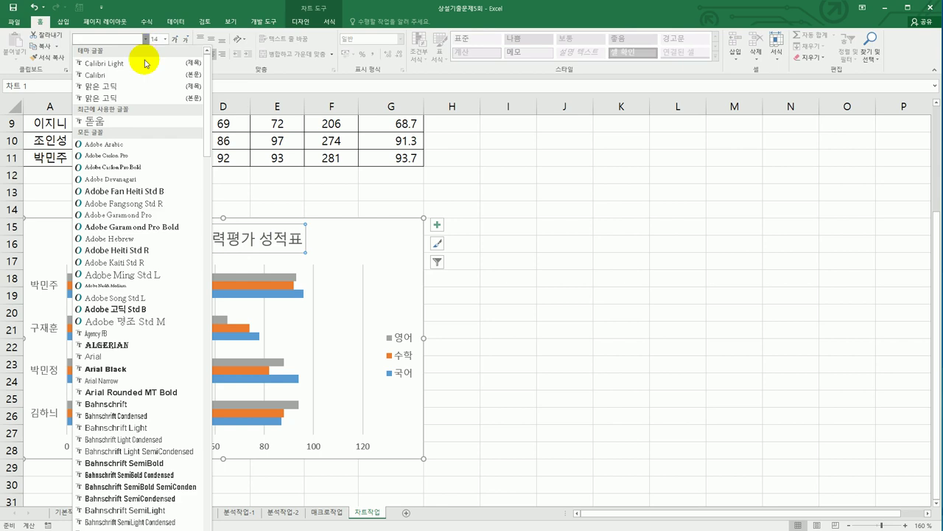
pyautogui.scroll(-10, 185, 206)
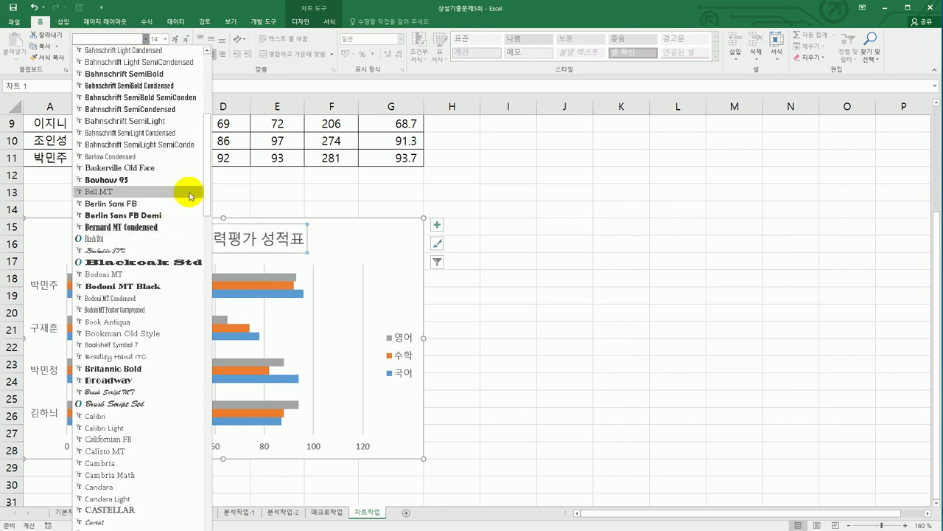
pyautogui.moveTo(204, 160); pyautogui.dragTo(202, 530)
pyautogui.scroll(-12, 106, 457)
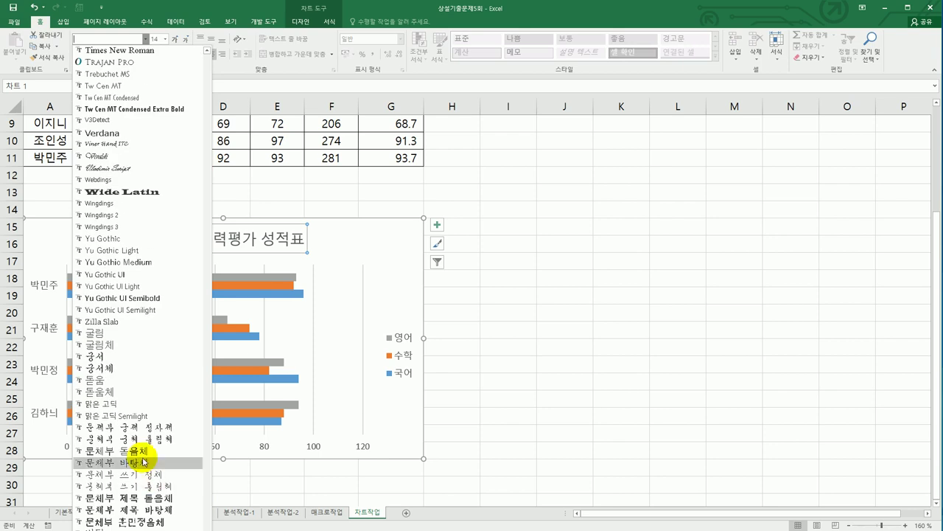
pyautogui.click(126, 393)
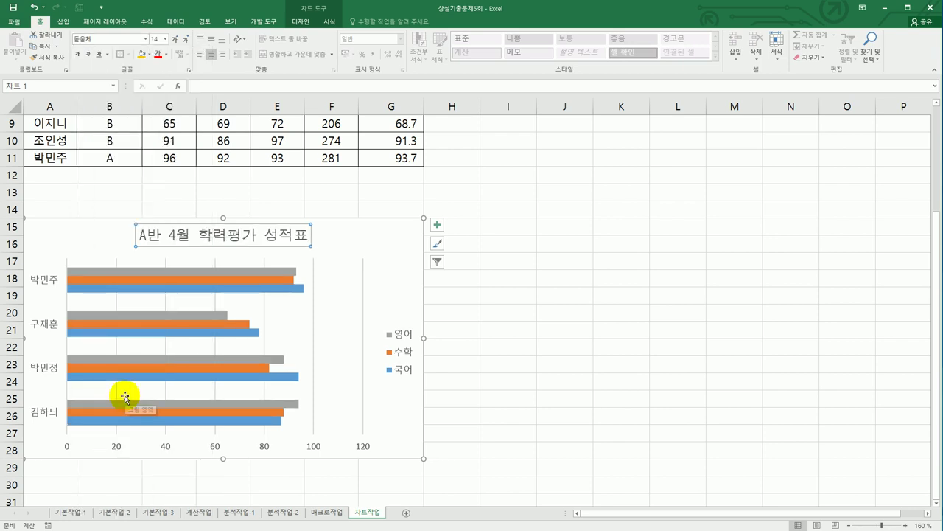
pyautogui.click(166, 39)
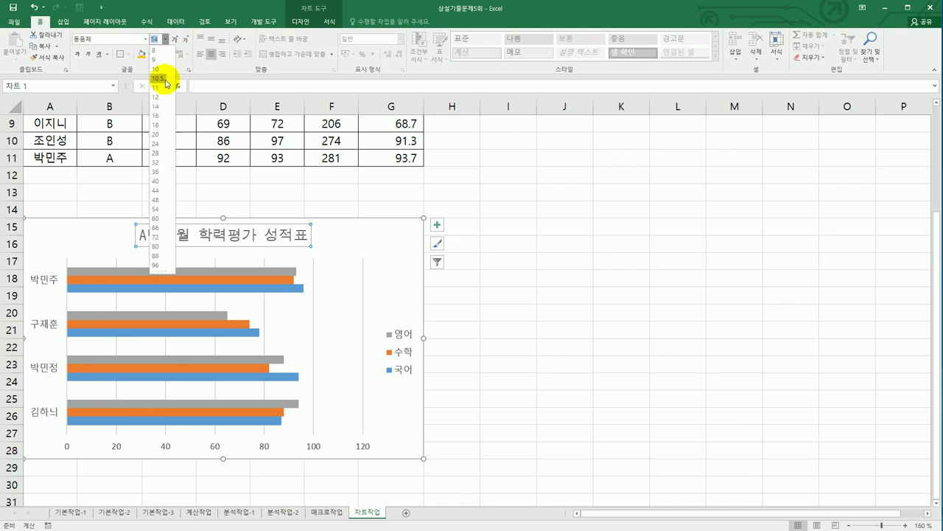
pyautogui.click(158, 116)
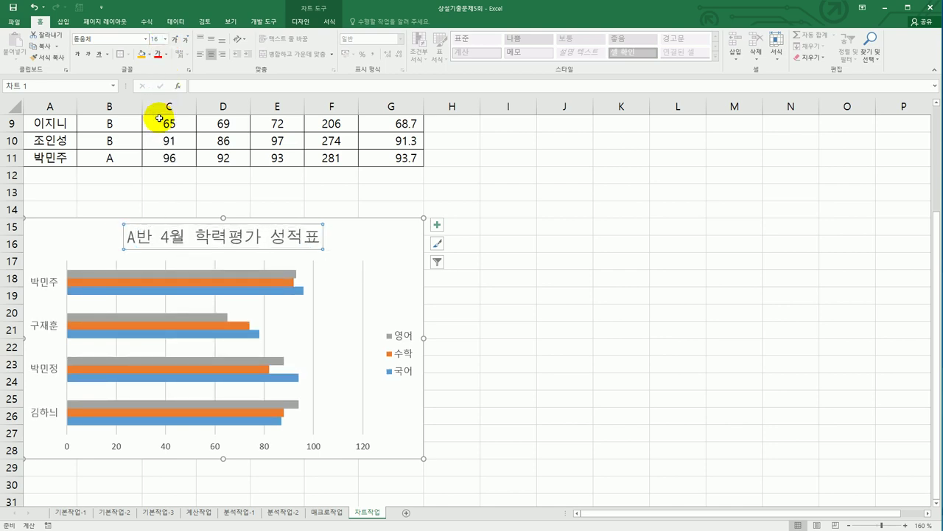
# Colour the chart title's text standard yellow and fill its background with standard blue
pyautogui.click(167, 55)
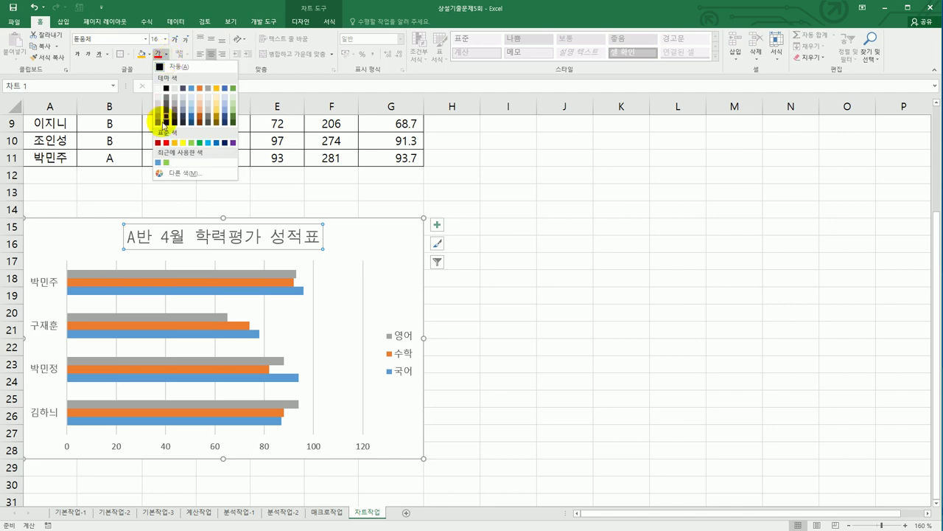
pyautogui.click(182, 143)
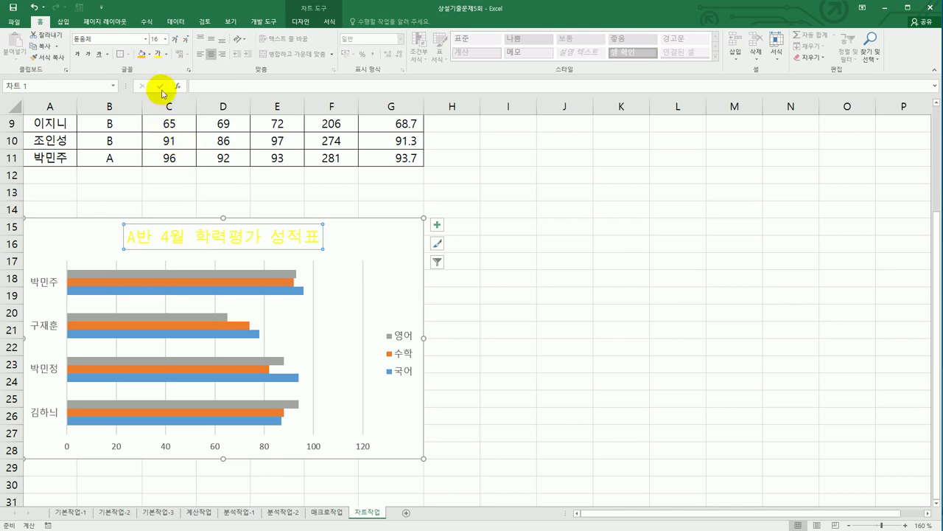
pyautogui.click(149, 55)
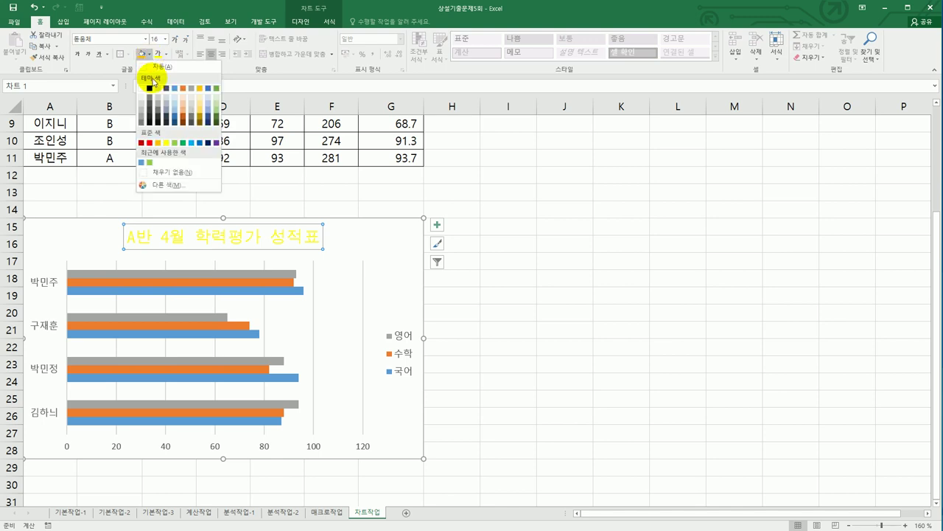
pyautogui.click(199, 145)
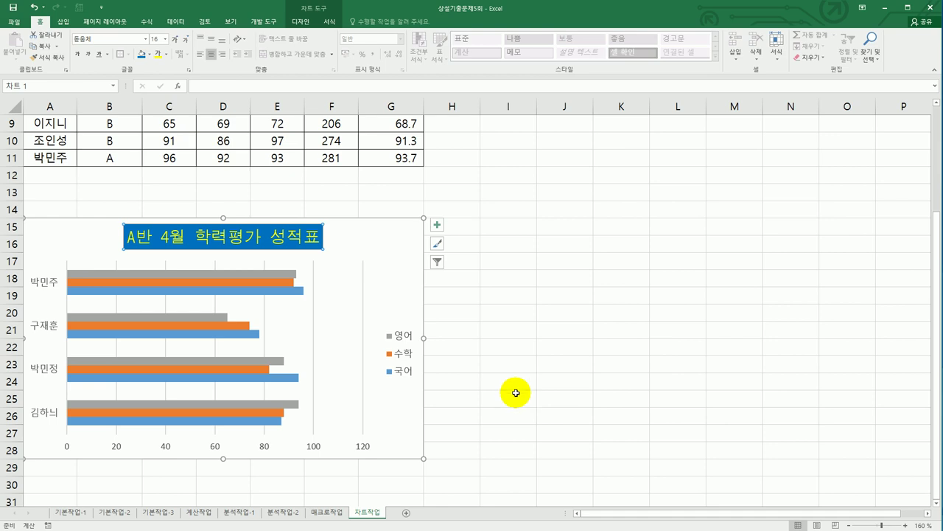
# Add data labels to all the chart's series, positioned at 안쪽 끝에 (inside end)
pyautogui.click(440, 228)
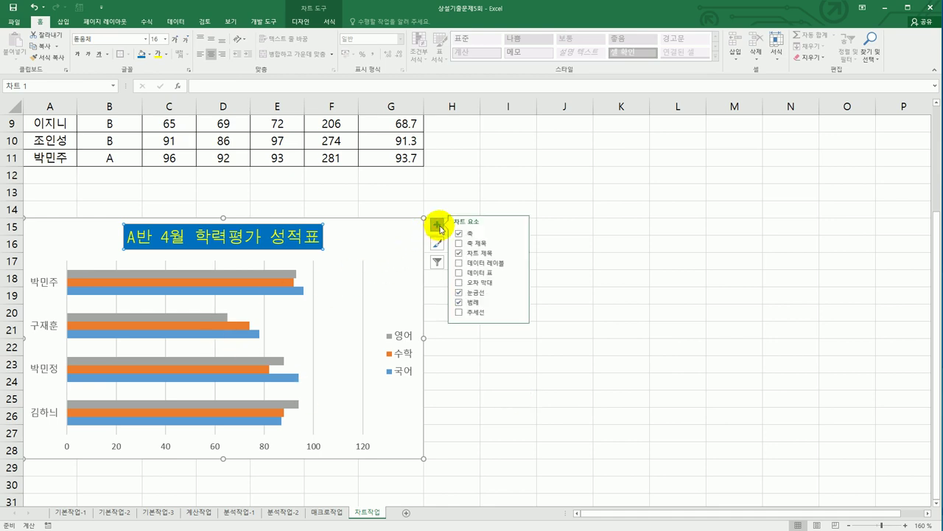
pyautogui.click(521, 264)
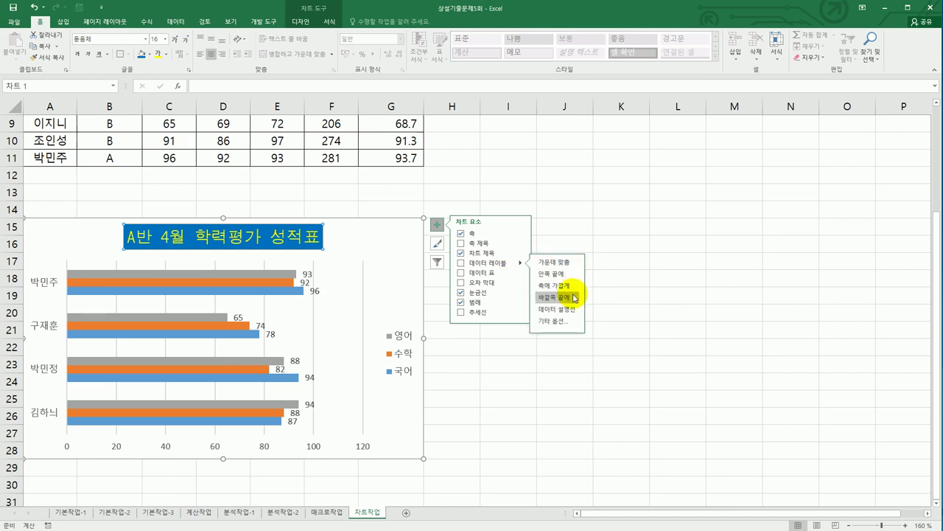
pyautogui.click(574, 278)
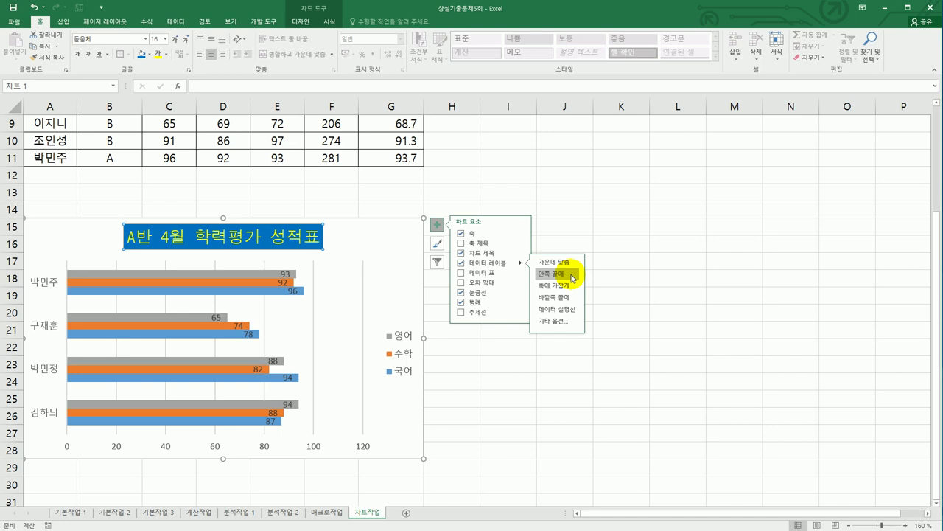
pyautogui.click(610, 280)
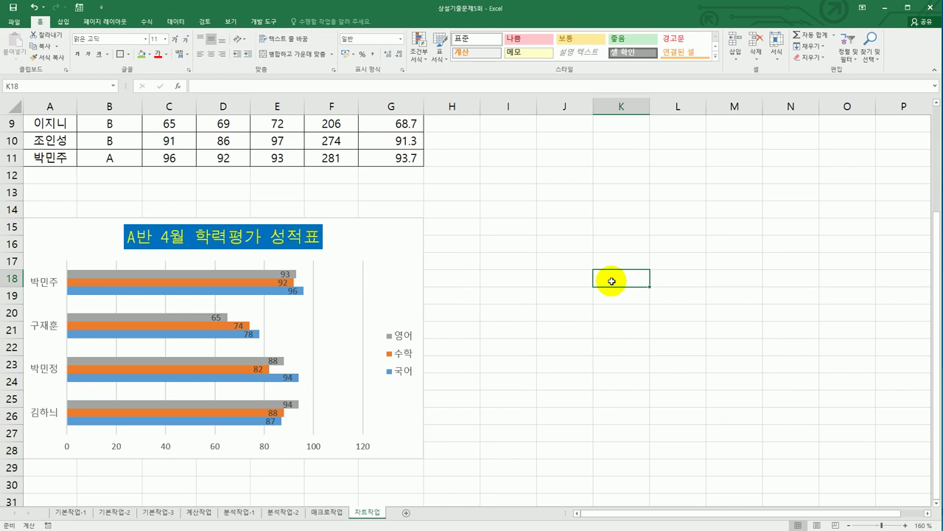
pyautogui.click(396, 240)
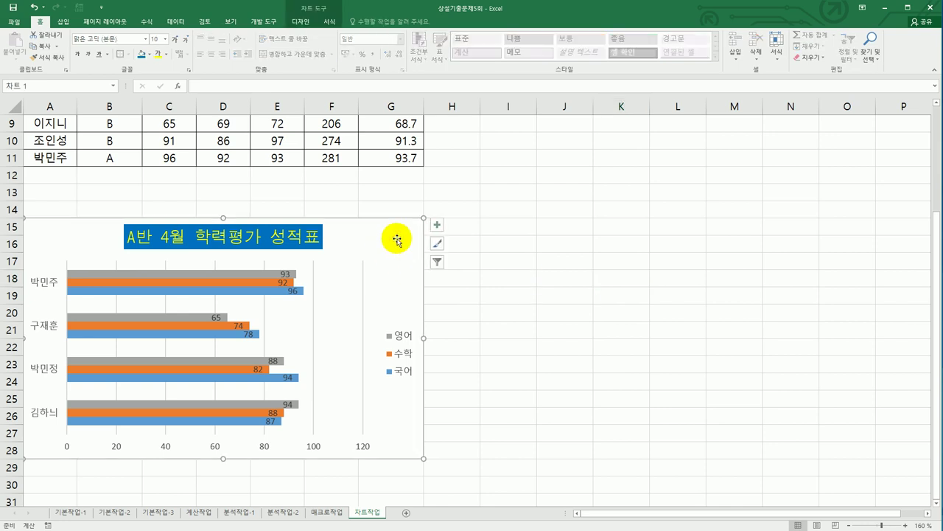
pyautogui.rightClick(397, 239)
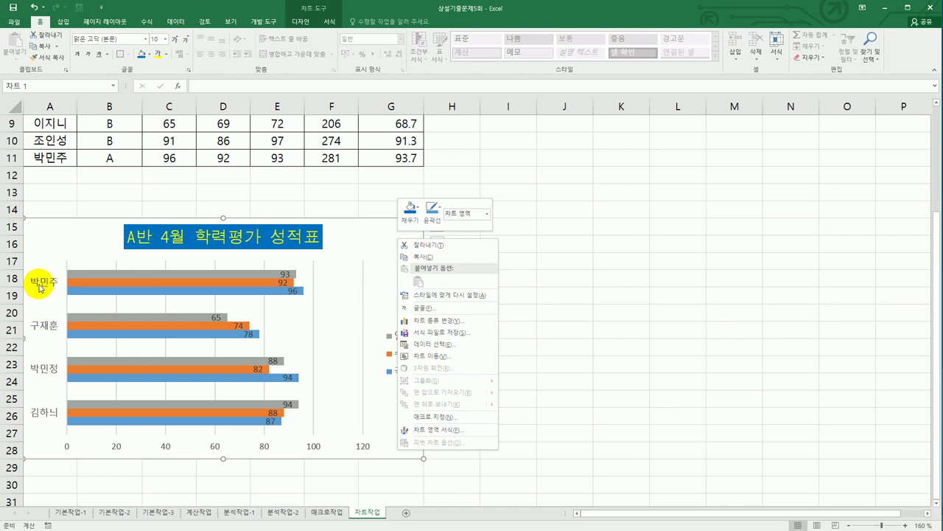
pyautogui.press('Escape')
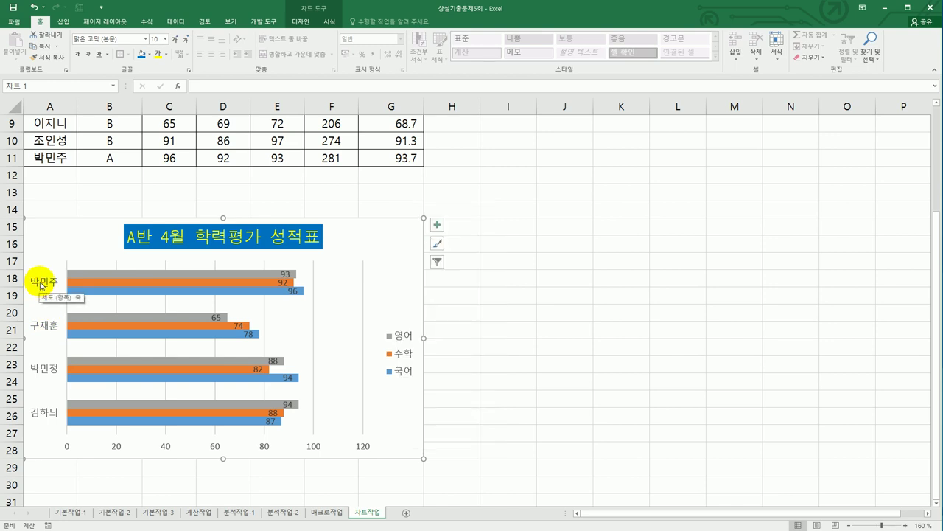
pyautogui.click(123, 448)
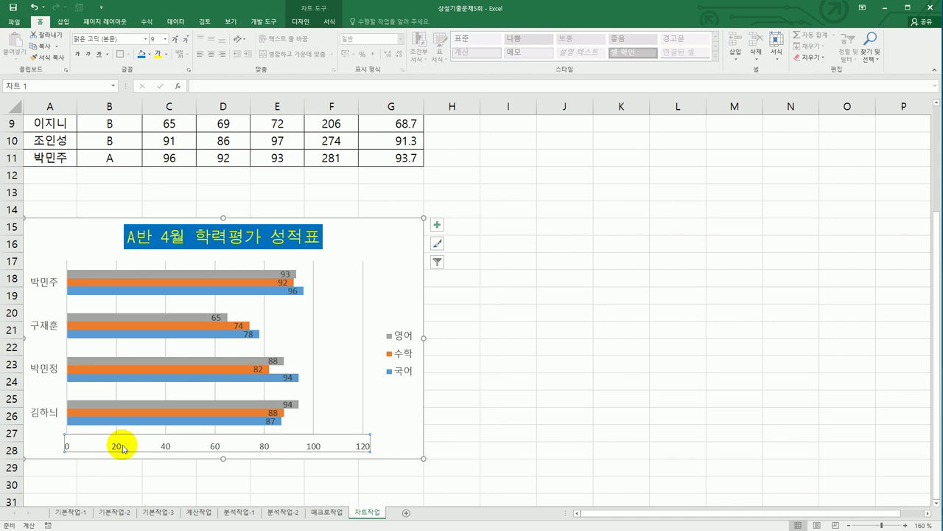
pyautogui.rightClick(122, 447)
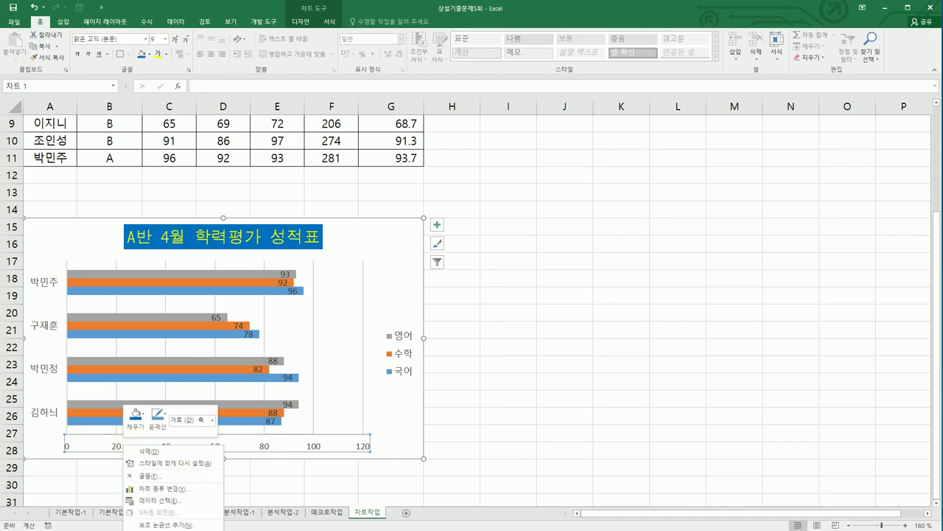
# Reverse the direction of the chart's horizontal value axis with the 값을 거꾸로 (values in reverse order) axis option
pyautogui.rightClick(391, 230)
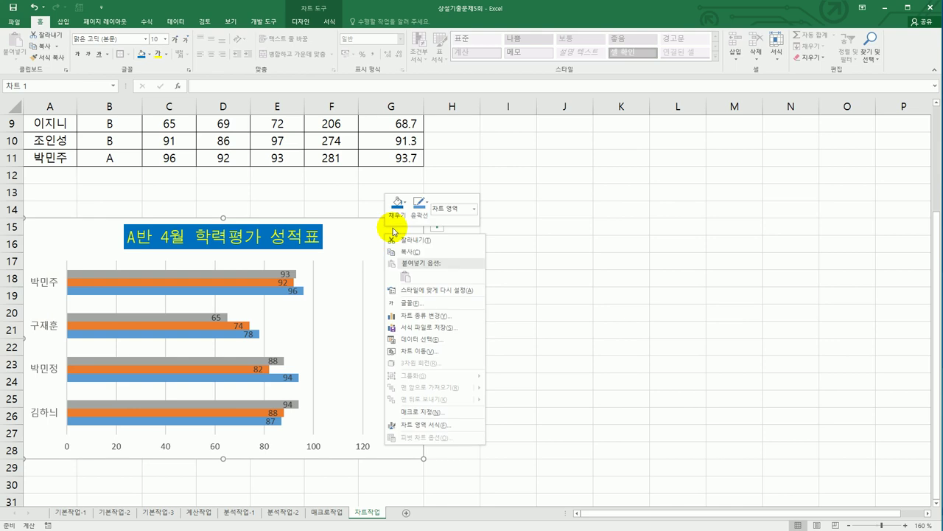
pyautogui.click(443, 425)
pyautogui.click(219, 448)
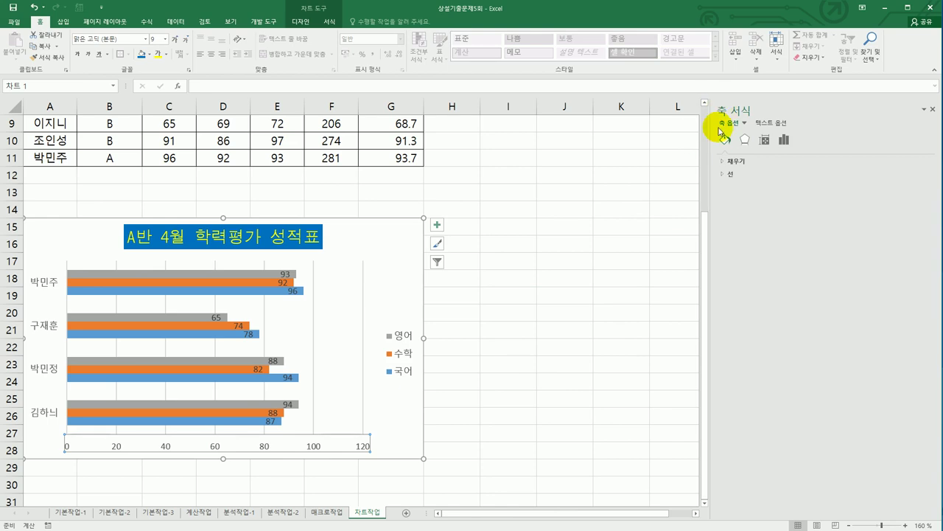
pyautogui.click(784, 142)
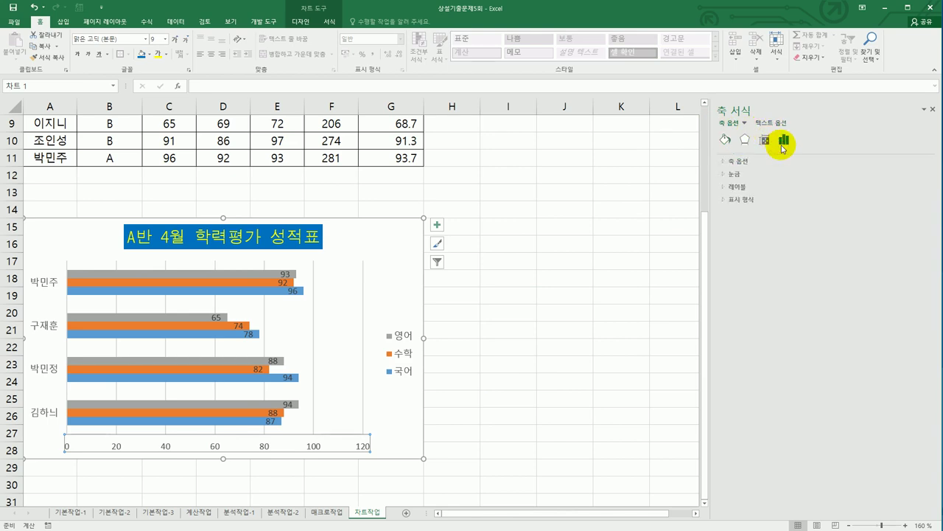
pyautogui.click(743, 161)
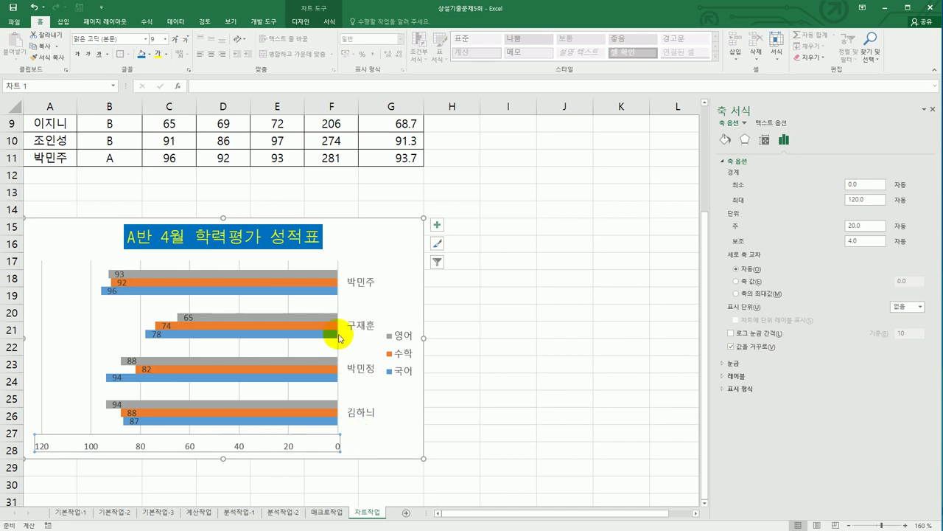
# Reopen the horizontal value axis's formatting options to check the 값을 거꾸로 setting, and return to the score table above the chart
pyautogui.scroll(-1, 554, 348)
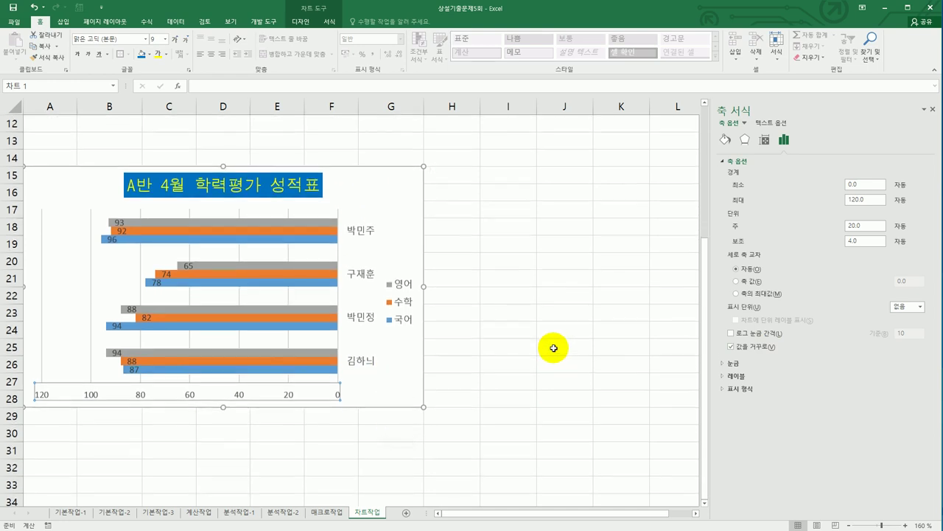
pyautogui.scroll(-1, 554, 348)
pyautogui.rightClick(290, 344)
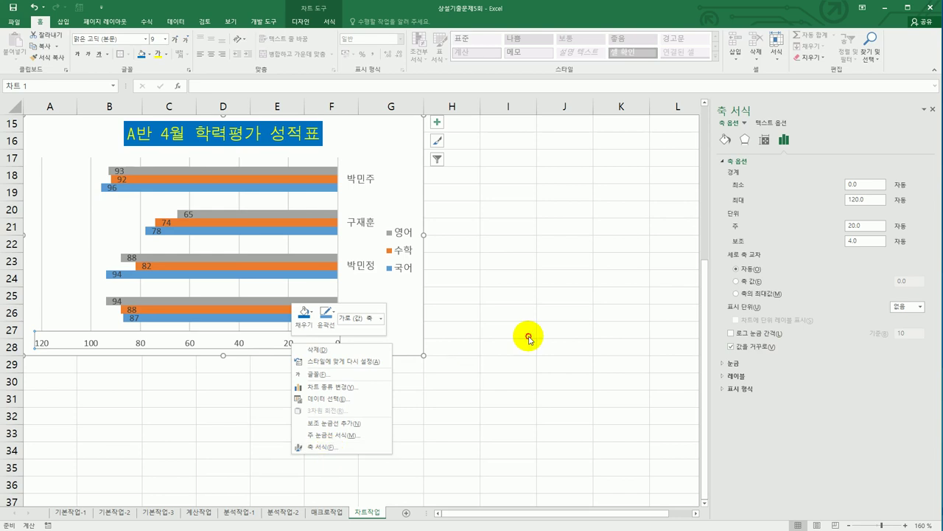
pyautogui.press('Escape')
pyautogui.rightClick(375, 132)
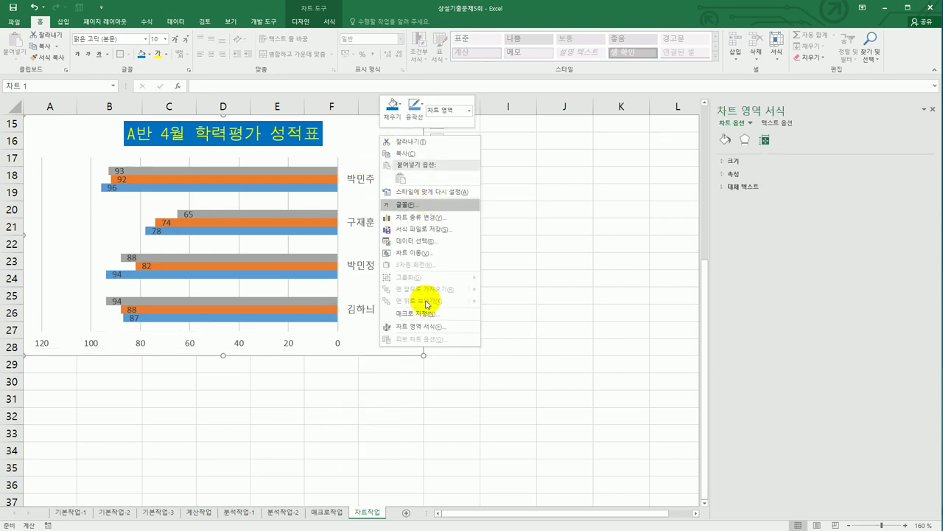
pyautogui.click(339, 345)
pyautogui.click(288, 345)
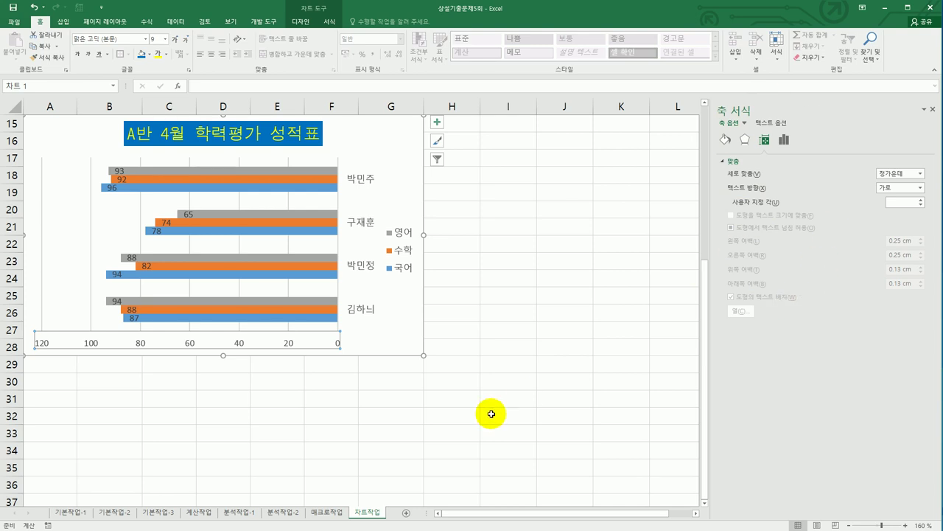
pyautogui.click(784, 140)
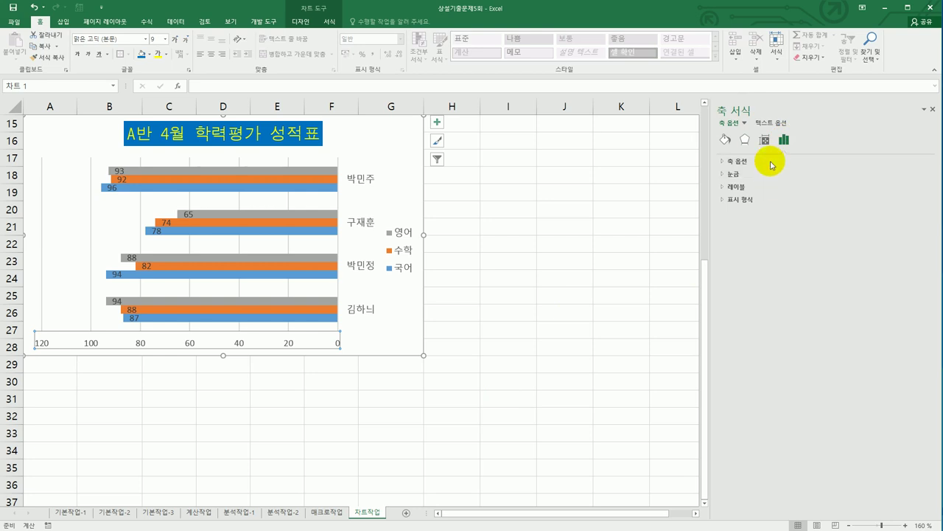
pyautogui.click(772, 162)
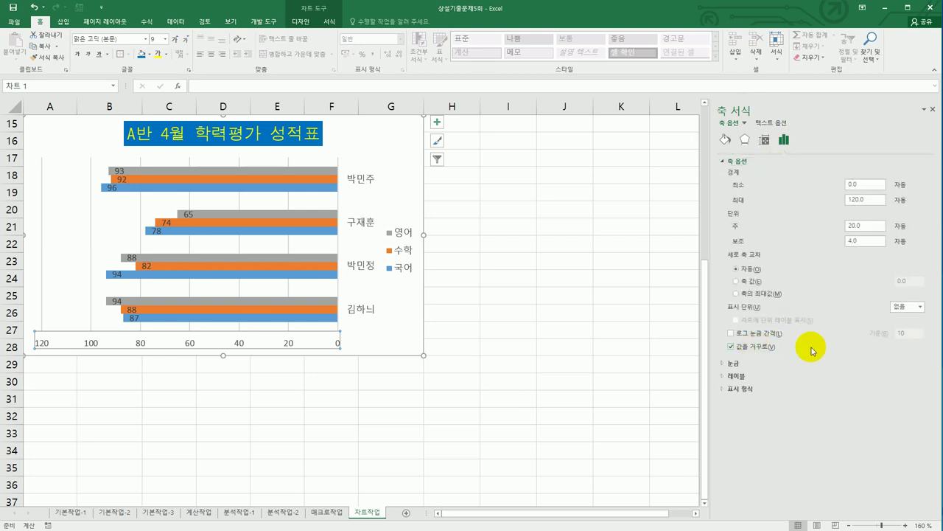
pyautogui.click(569, 381)
pyautogui.scroll(5, 581, 376)
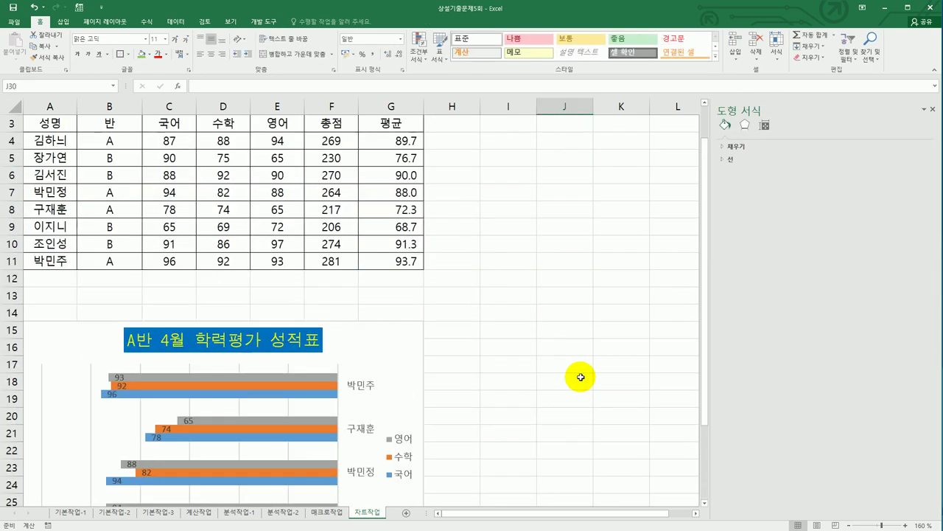